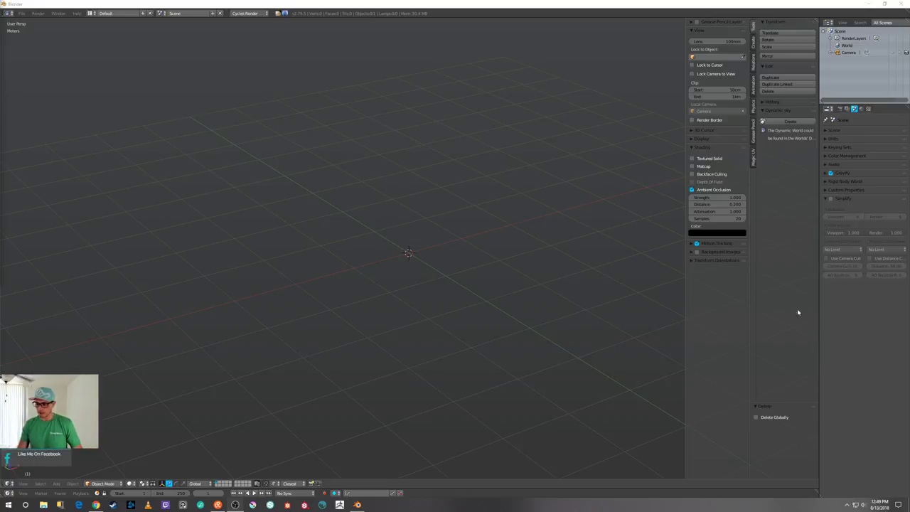
- Add a mesh plane at the scene origin
middle_click_drag(476, 216, 451, 232)
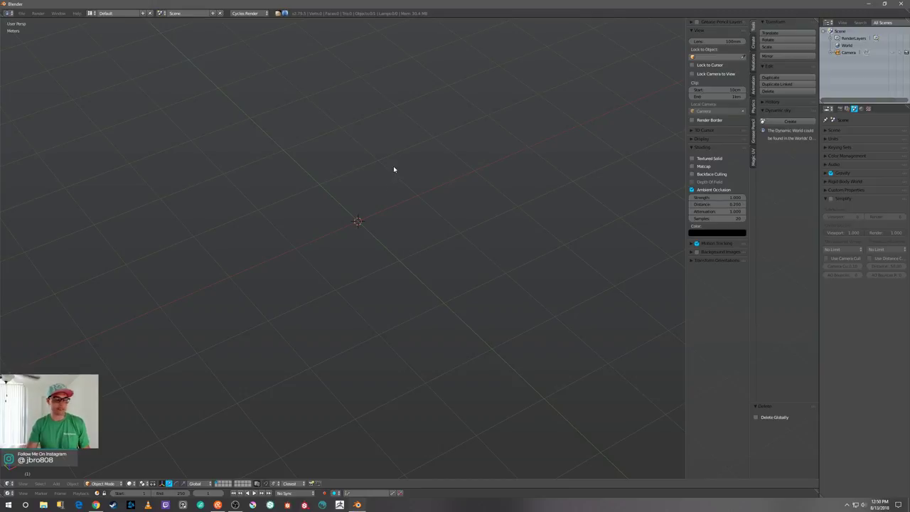
middle_click_drag(421, 195, 384, 207)
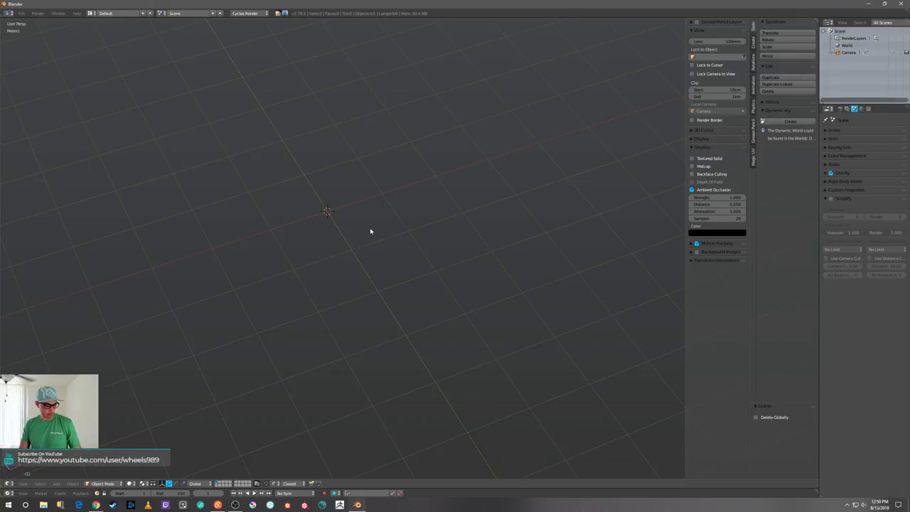
key("shift+a")
mouse_move(371, 227)
left_click(399, 230)
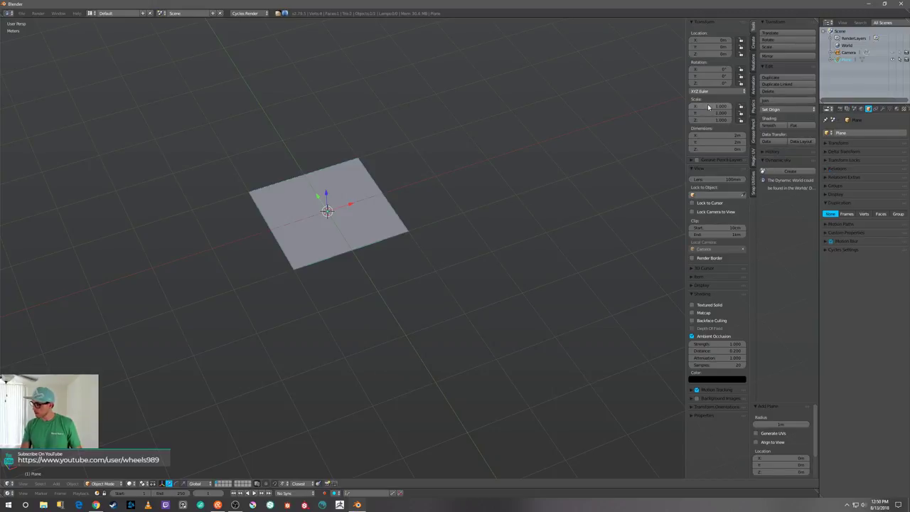
- Set the plane's scale to 3 on all three axes and apply its rotation and scale
left_click_drag(711, 105, 711, 120)
type("2")
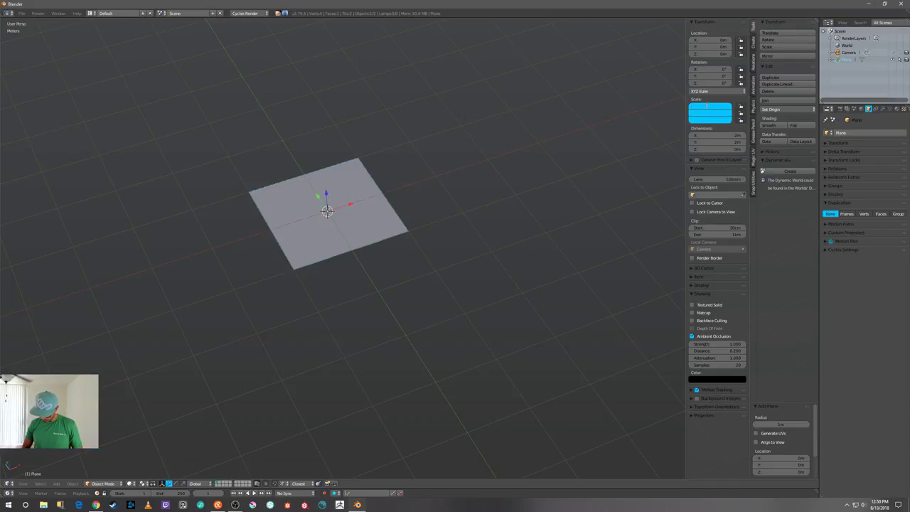
key("Return")
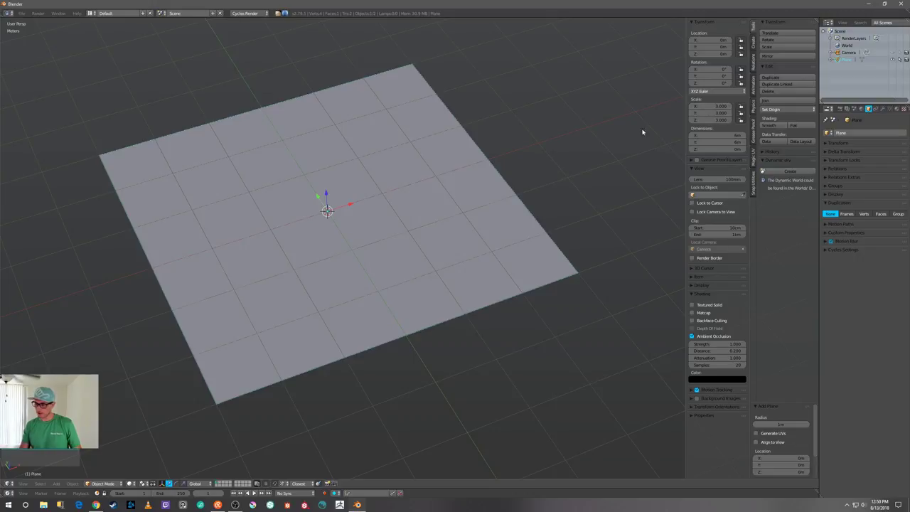
key("ctrl+a")
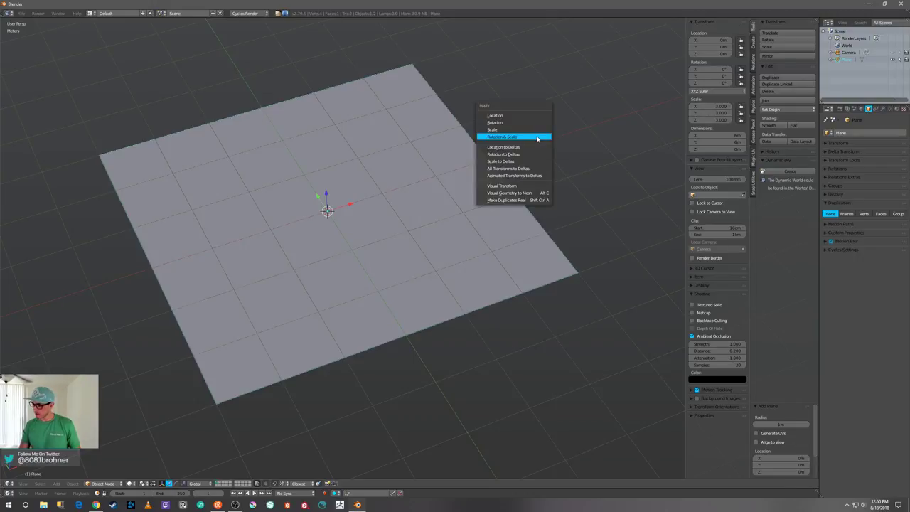
left_click(531, 141)
- In Edit Mode, divide the plane into a 3 by 3 grid with two centred loop cuts in each direction
scroll(532, 143, "down", 3)
key("Tab")
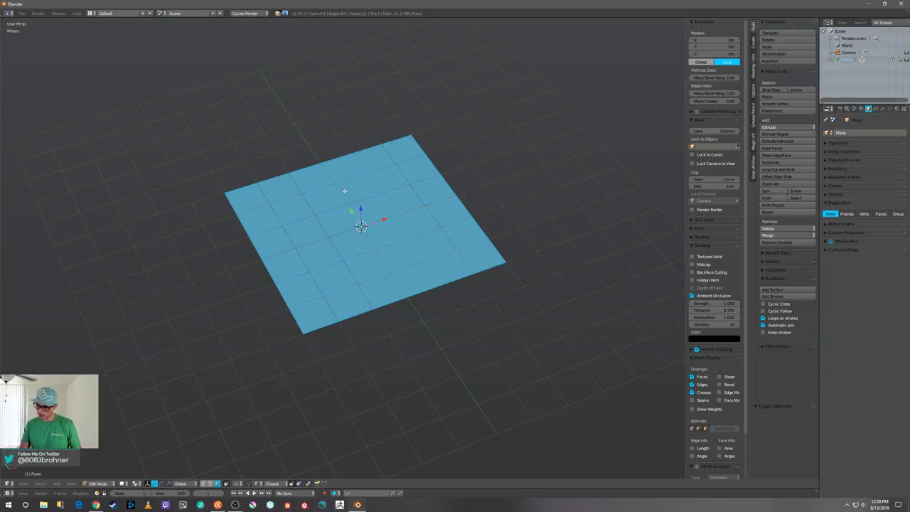
key("ctrl+r")
scroll(351, 155, "up", 1)
left_click(351, 155)
right_click(351, 156)
key("ctrl+r")
left_click(361, 174)
right_click(361, 174)
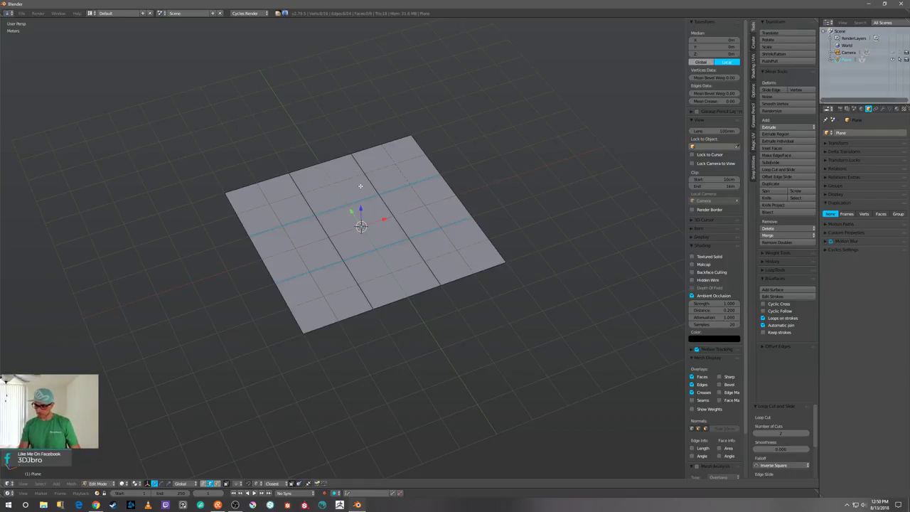
- Duplicate the centre face of the grid and raise the copy about 41 cm along Z
middle_click_drag(361, 186, 350, 191)
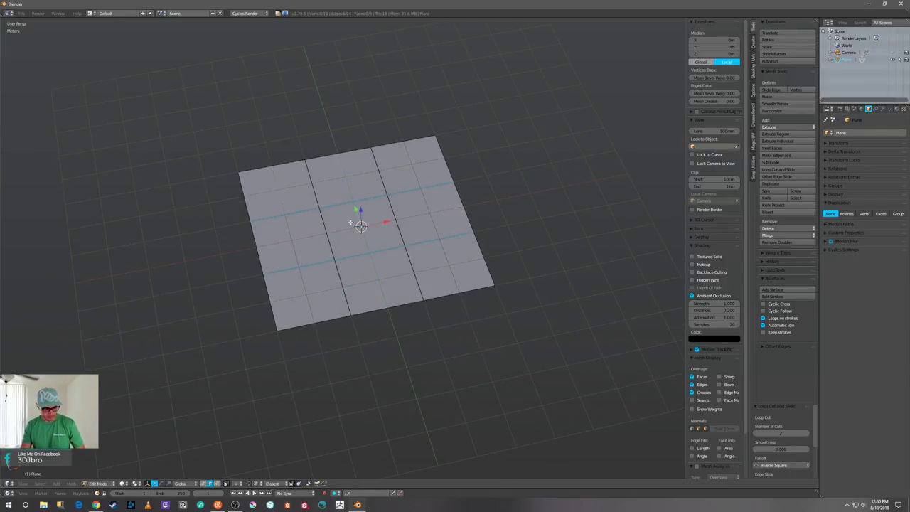
key("3")
right_click(358, 215)
middle_click_drag(358, 213, 391, 202)
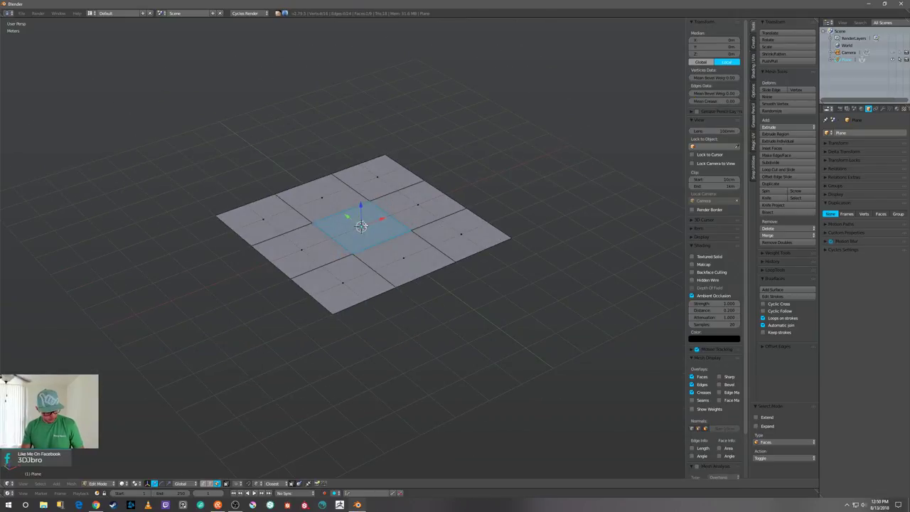
key("shift+d")
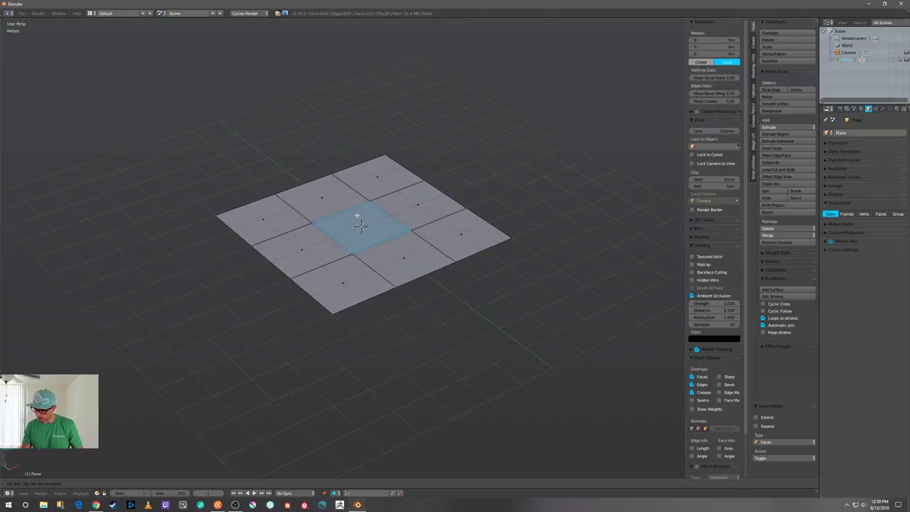
key("Escape")
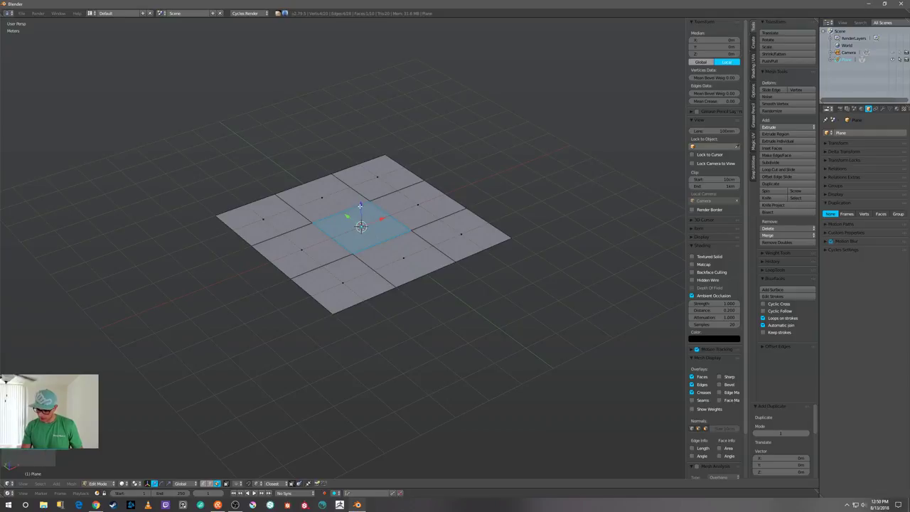
key("g")
key("z")
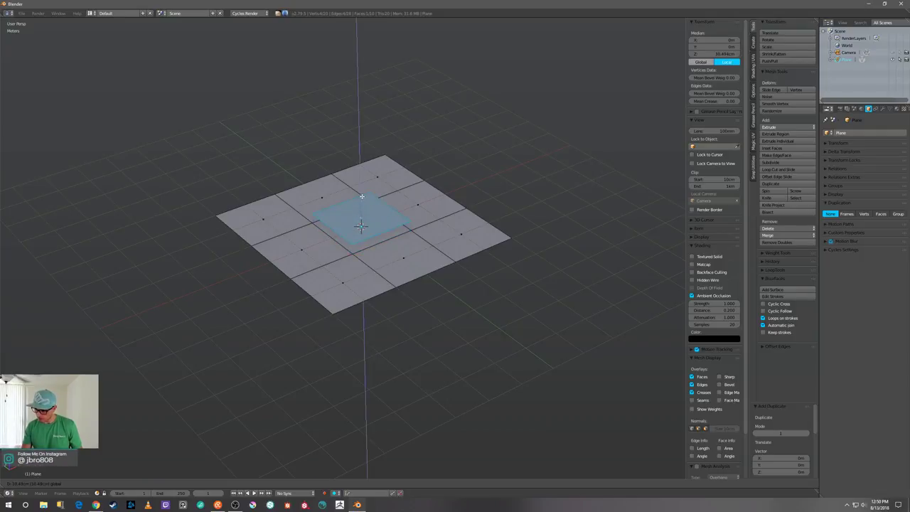
left_click(362, 193)
- Separate the raised face into its own object and return to Object Mode
key("p")
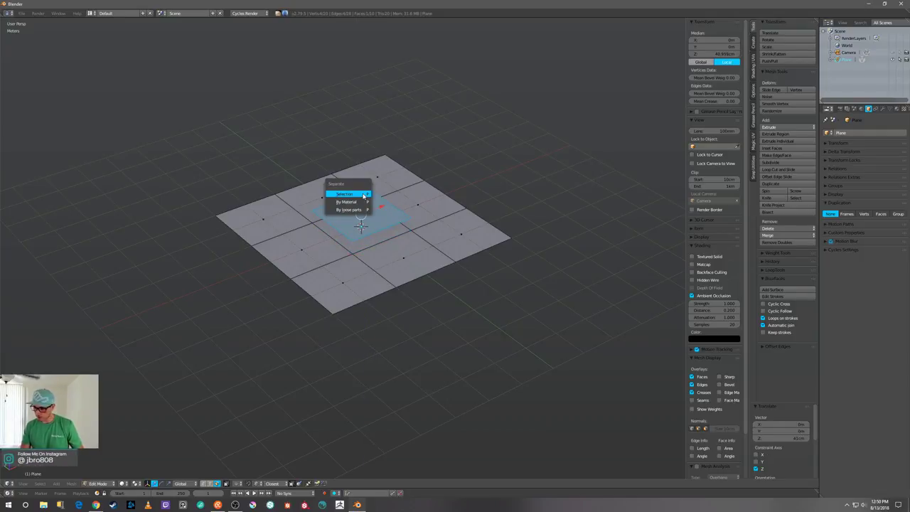
left_click(362, 193)
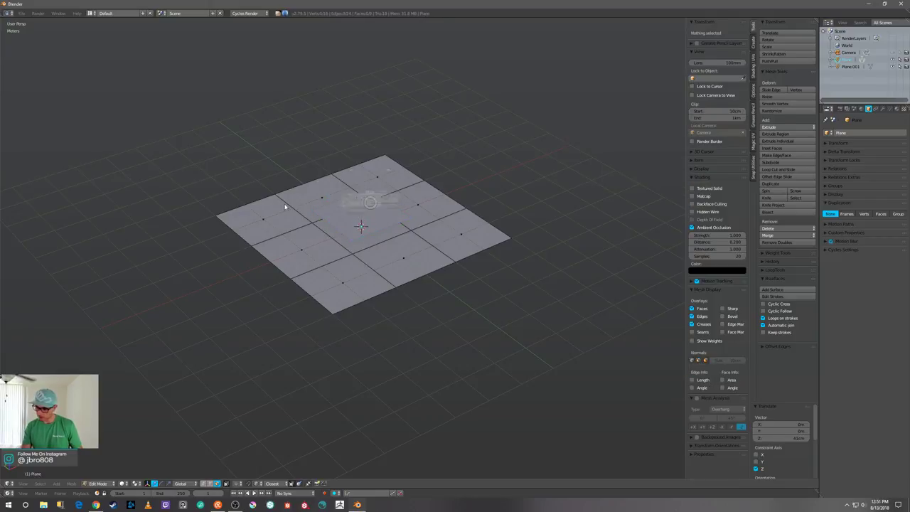
key("Tab")
- Parent the small raised plane to the large gridded plane using the Object parent type
middle_click_drag(432, 217, 369, 205, "shift")
scroll(369, 204, "up", 1)
right_click(315, 200)
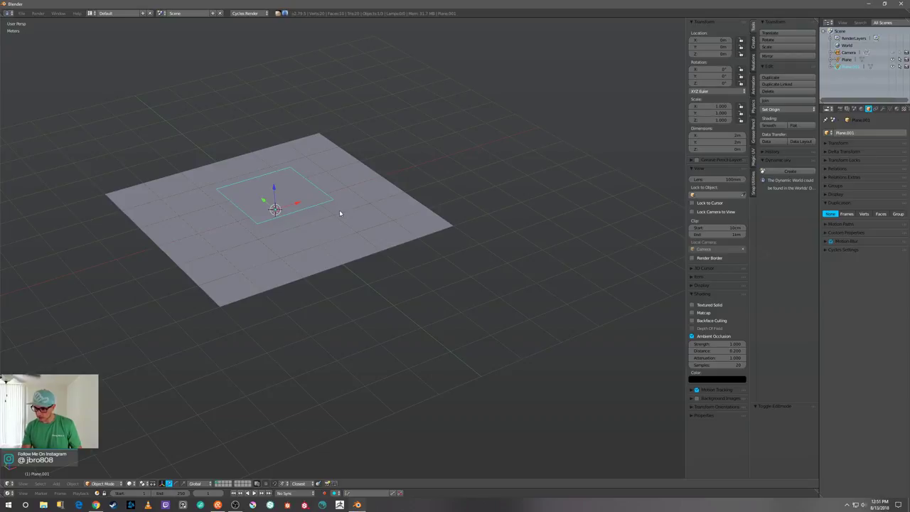
mouse_move(366, 203)
middle_mouse_down()
mouse_move(355, 224)
mouse_move(311, 209)
mouse_move(370, 213)
middle_mouse_up()
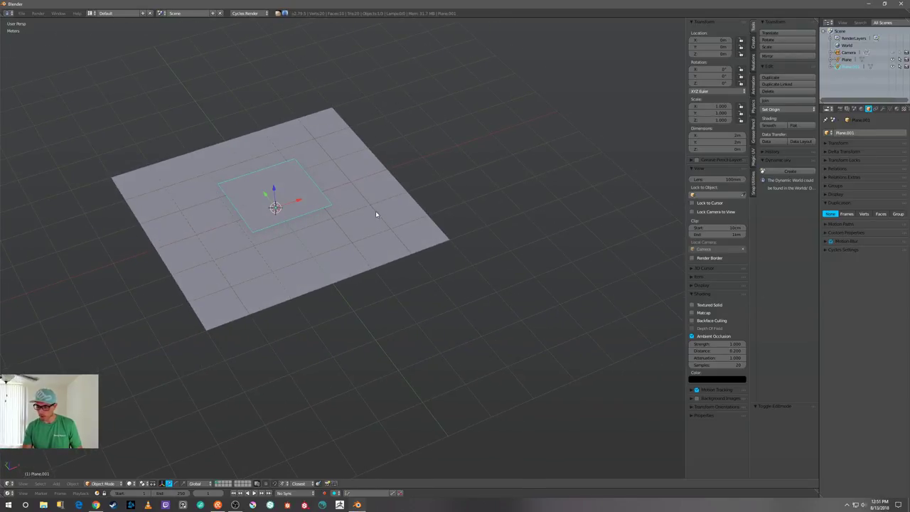
right_click(371, 214)
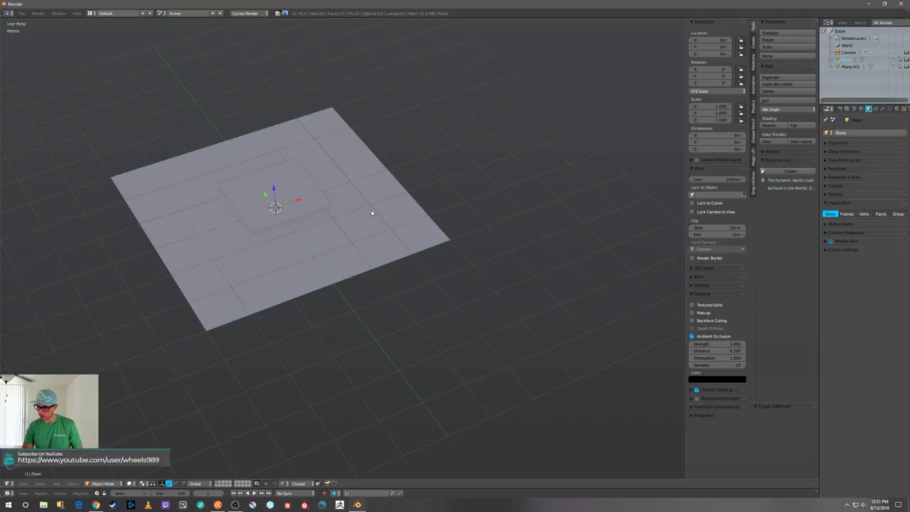
key("ctrl+p")
left_click(371, 212)
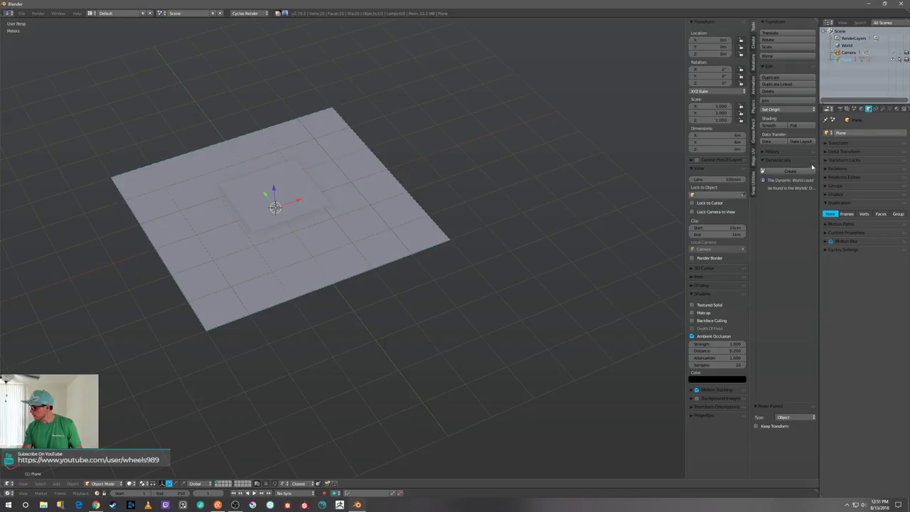
- Set the large plane's duplication to Faces so the small plane is repeated on every face
left_click(882, 214)
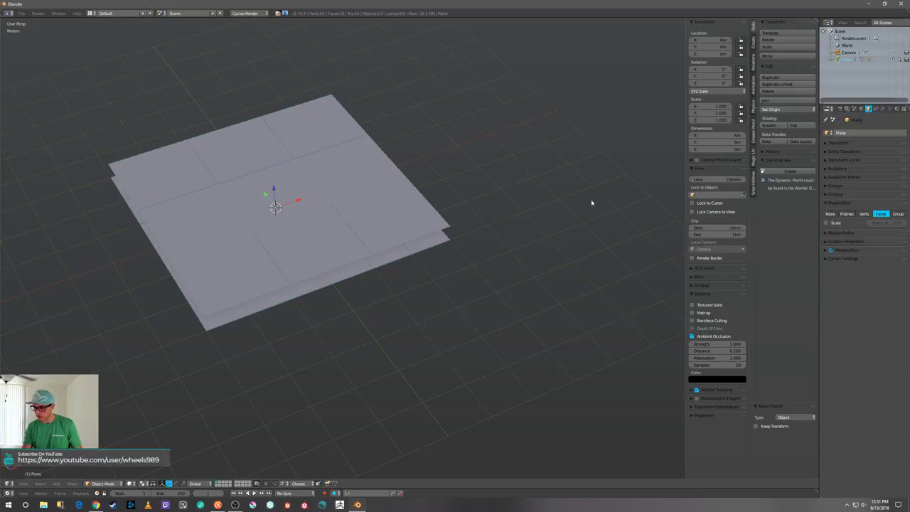
middle_click_drag(591, 202, 574, 218)
middle_click_drag(467, 189, 345, 201)
key("Tab")
left_click(498, 198)
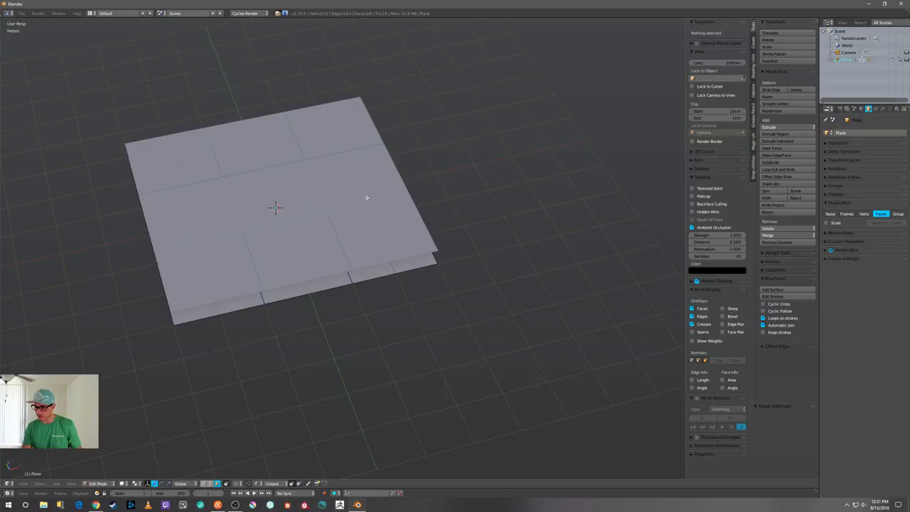
key("Tab")
- Select the small raised plane and enter Edit Mode on it
left_click(240, 190)
right_click(288, 193)
middle_click_drag(293, 193, 295, 206)
key("Tab")
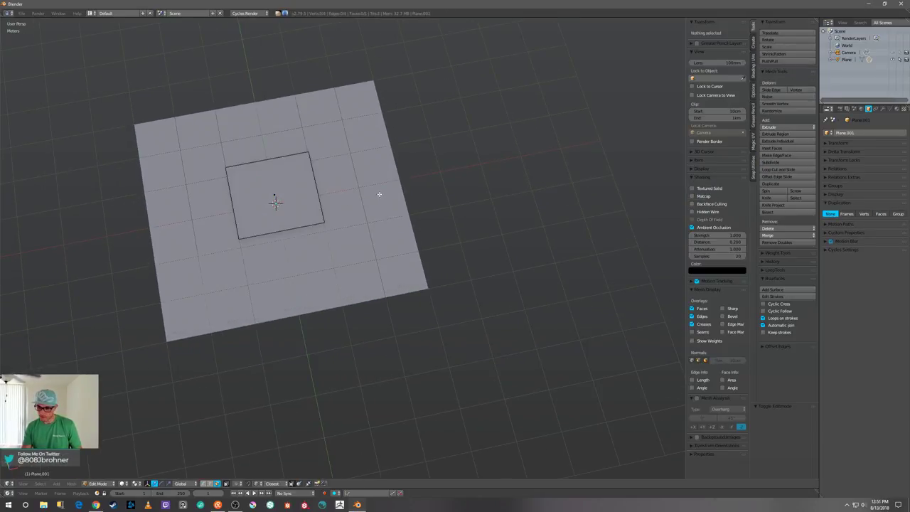
scroll(370, 192, "up", 3)
middle_click_drag(262, 178, 319, 200, "shift")
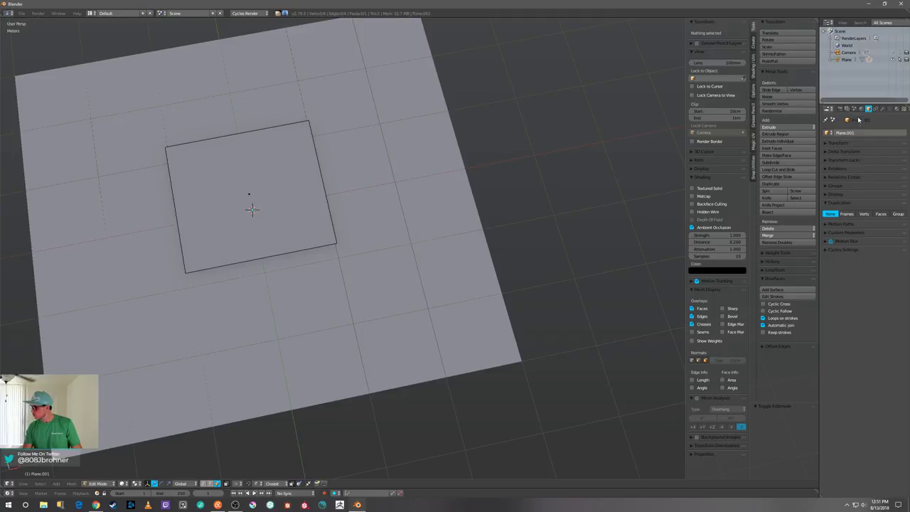
left_click(861, 108)
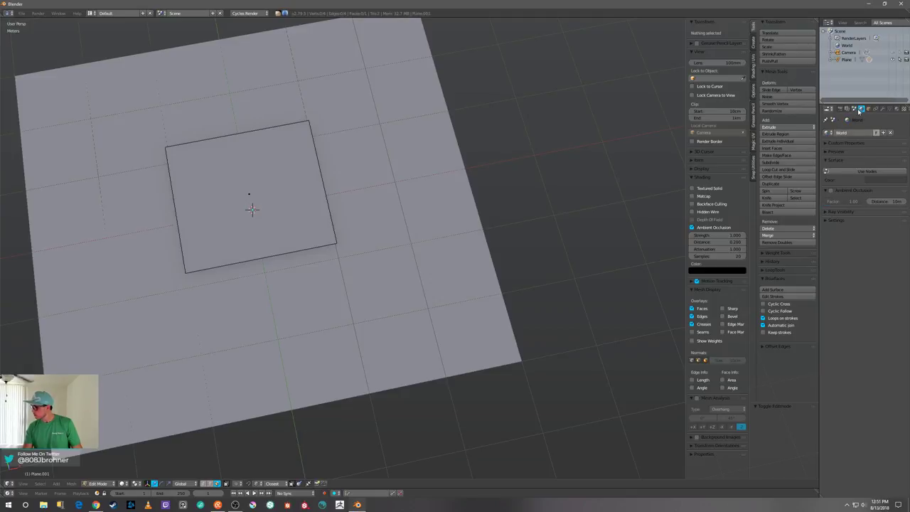
left_click(855, 110)
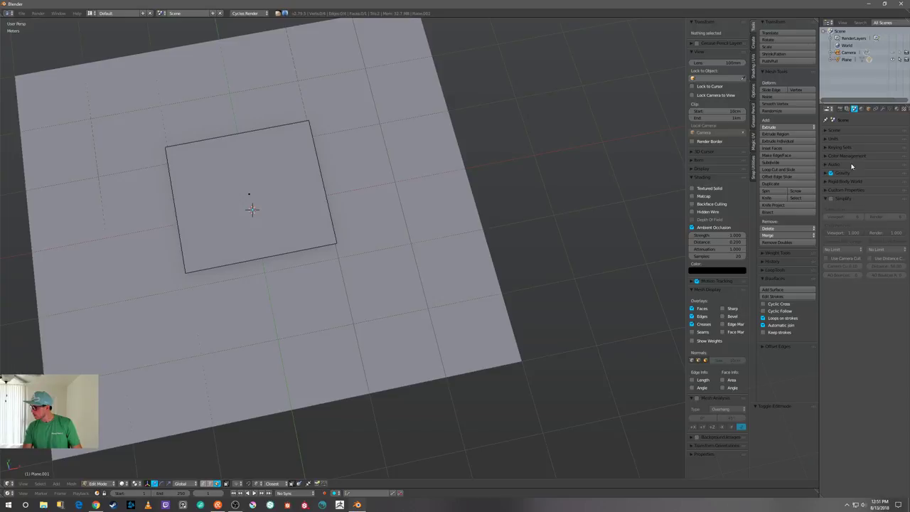
left_click(841, 108)
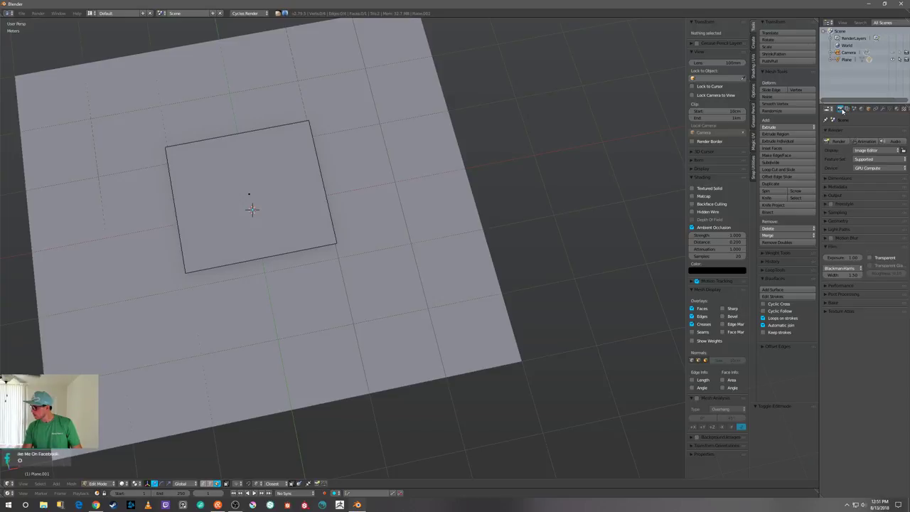
left_click(844, 222)
left_click(845, 223)
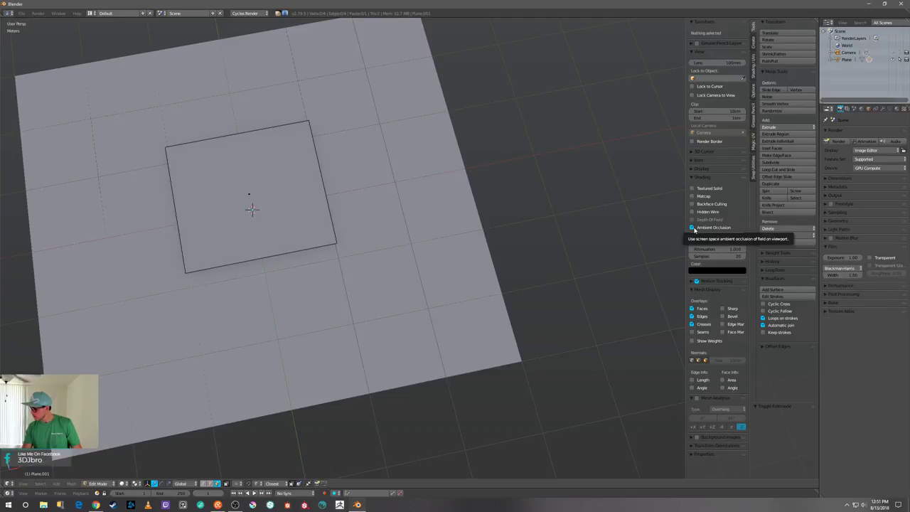
- Divide the small plane into a 6 by 6 grid with five centred loop cuts in each direction
middle_click_drag(642, 237, 287, 205)
key("ctrl+r")
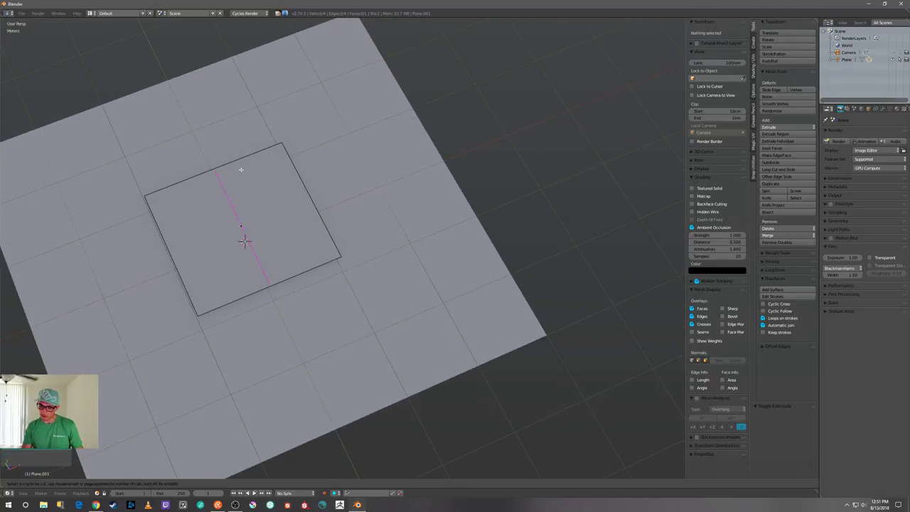
scroll(241, 170, "up", 1)
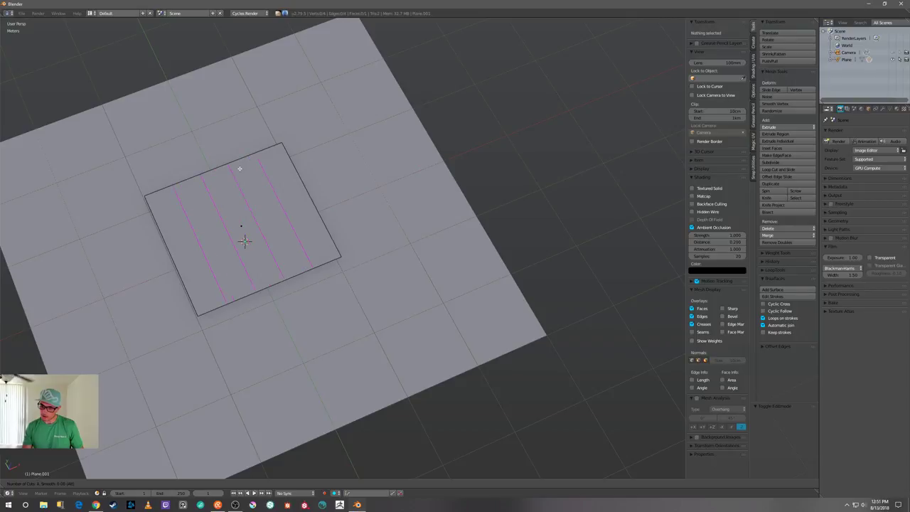
left_click(239, 168)
right_click(249, 183)
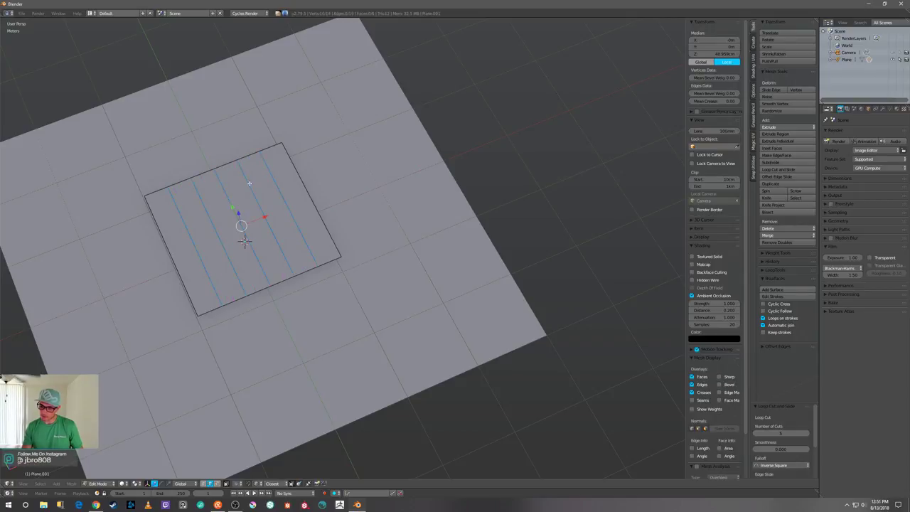
key("ctrl+r")
scroll(255, 191, "up", 1)
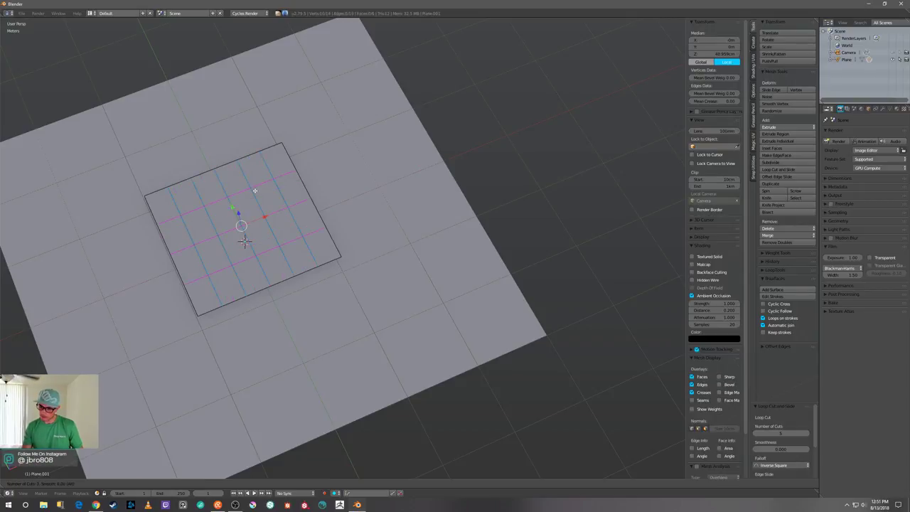
left_click(255, 190)
right_click(257, 194)
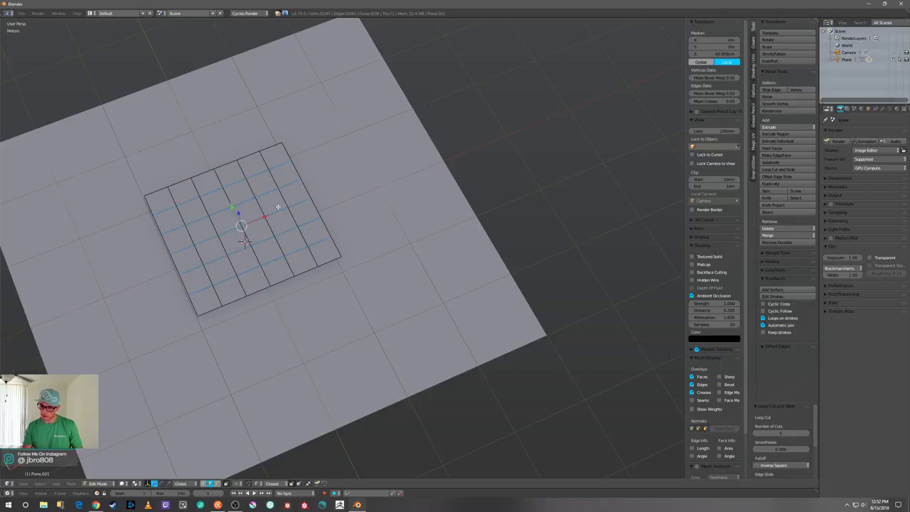
- Duplicate the 2 by 2 block of faces at the tile's negative X, positive Y corner and shift the copy two cells toward negative X
middle_click_drag(277, 205, 240, 202)
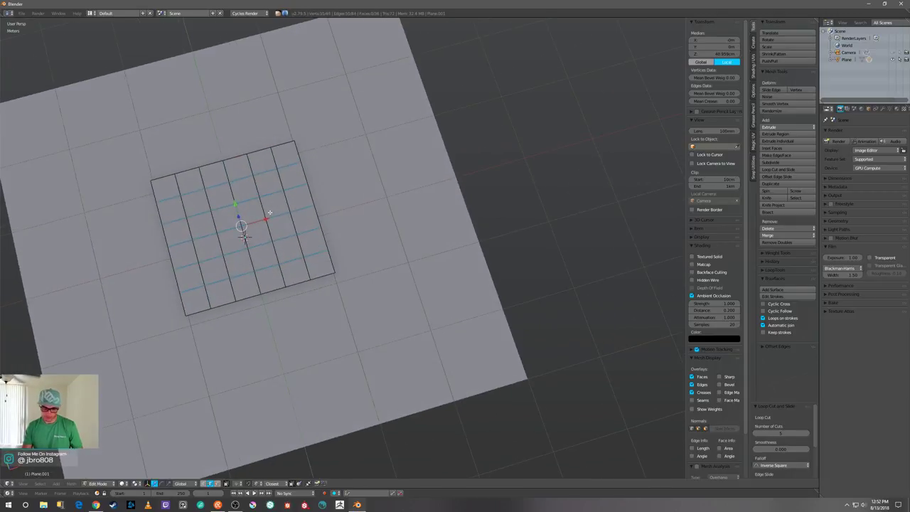
key("3")
middle_click_drag(232, 192, 237, 192)
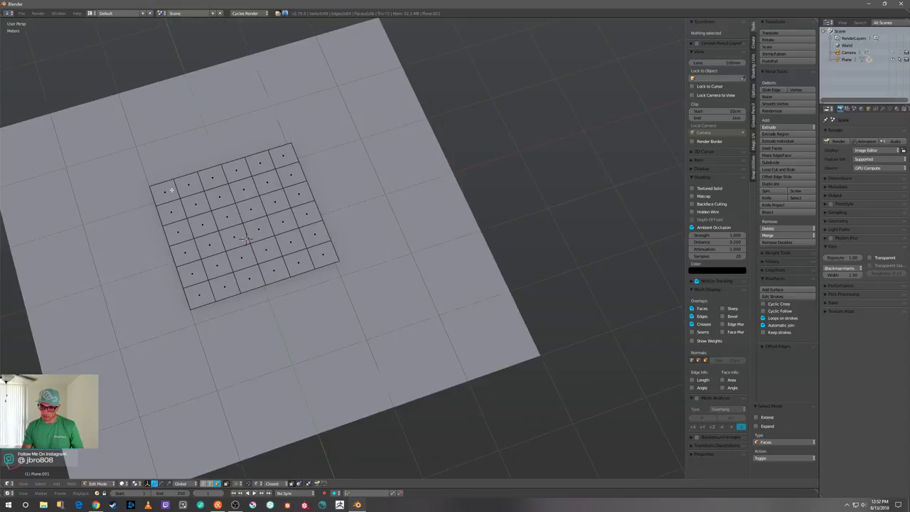
right_click(167, 189)
right_click(191, 186, "shift")
right_click(191, 205, "shift")
right_click(175, 207, "shift")
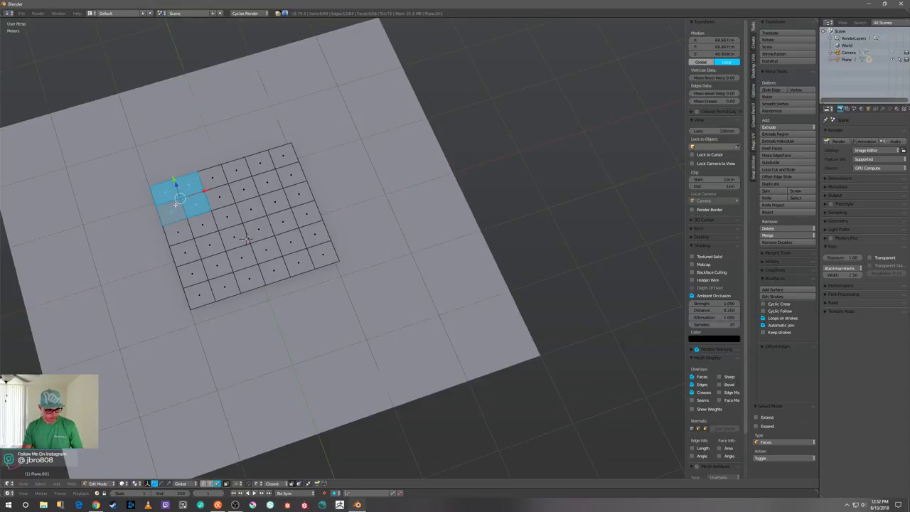
key("shift+d")
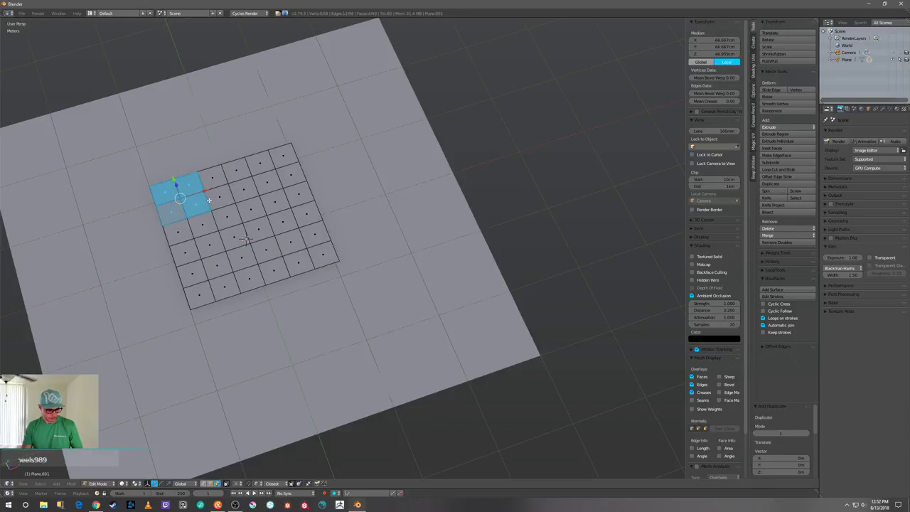
middle_click_drag(208, 202, 237, 183)
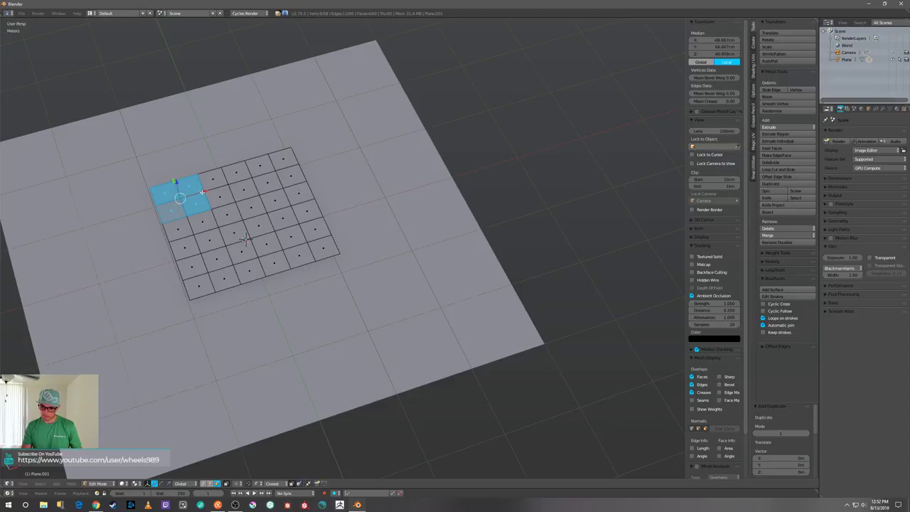
left_click(140, 208)
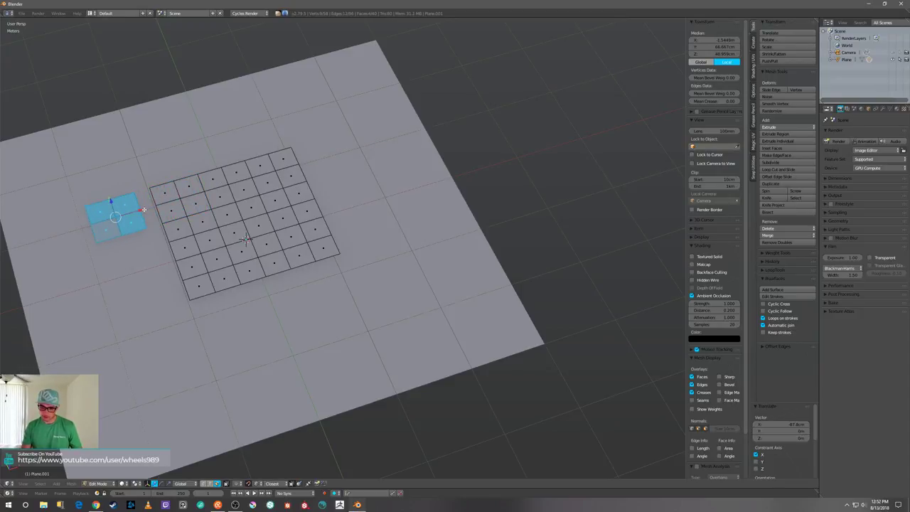
key("g")
key("x")
left_click(171, 198)
- Delete the four original faces of the 2 by 2 corner block to leave a notch in the tile
right_click(174, 210, "shift")
right_click(196, 205, "shift")
right_click(187, 189, "shift")
key("x")
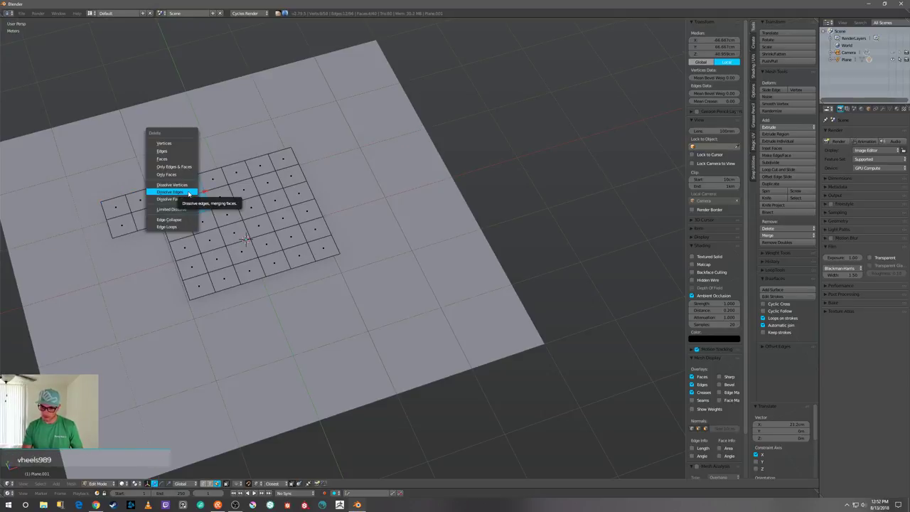
left_click(165, 159)
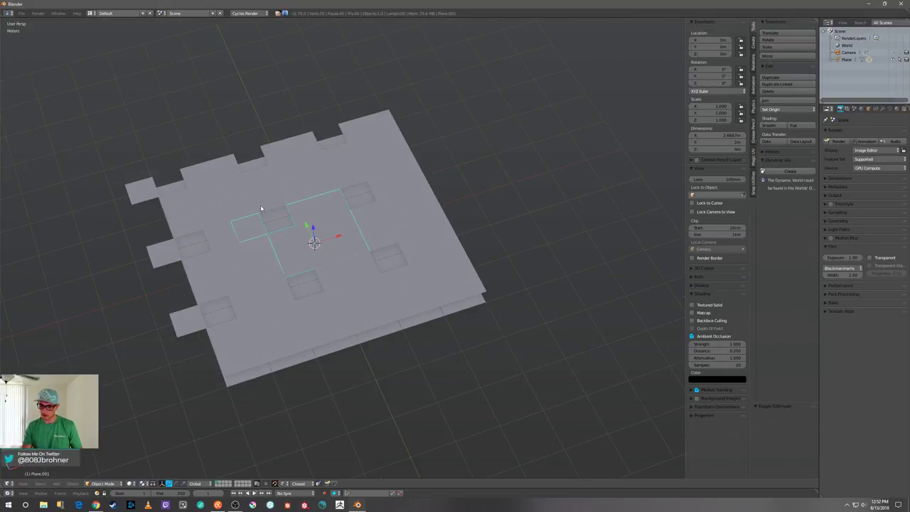
- Examine the edited tile's outline against the large plane in Edit Mode, from the top orthographic view and in perspective
mouse_move(260, 208)
middle_mouse_down()
mouse_move(270, 231)
mouse_move(263, 221)
middle_mouse_up()
key("Tab")
left_click(441, 230)
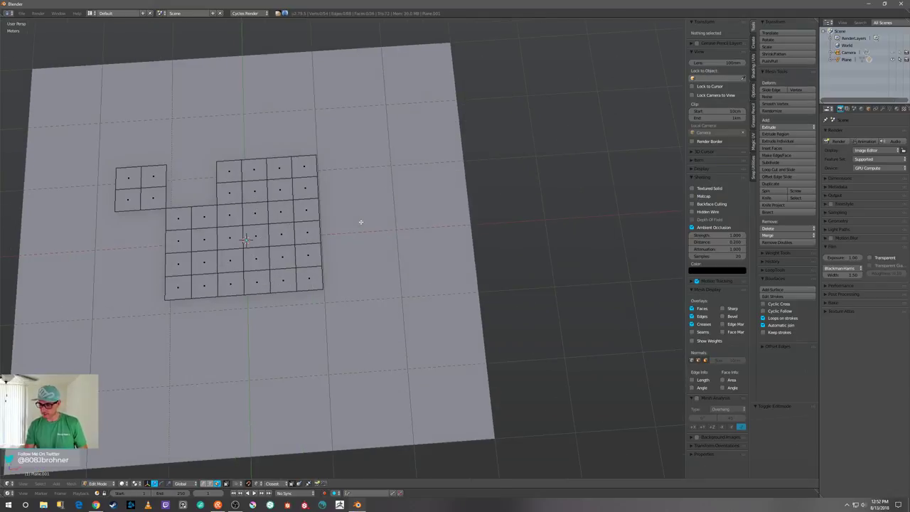
key("KP_7")
key("KP_5")
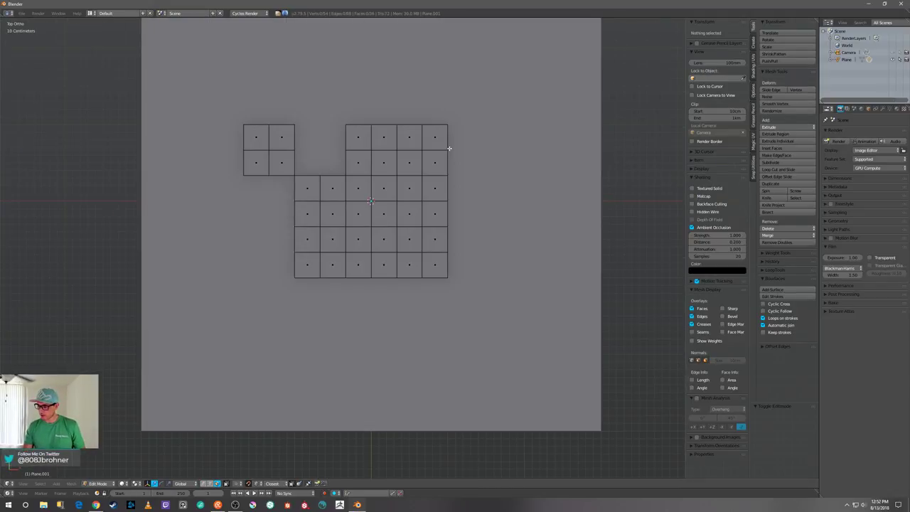
middle_click_drag(409, 174, 385, 216, "shift")
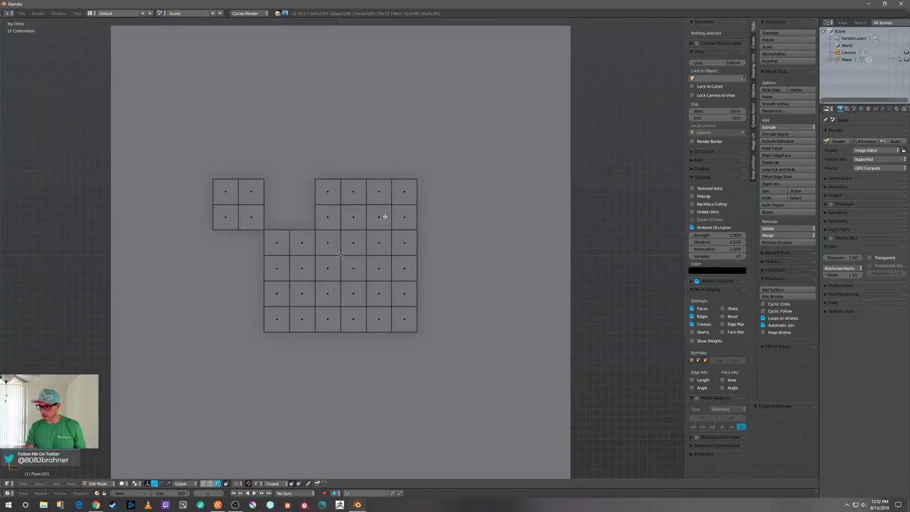
scroll(363, 178, "down", 2)
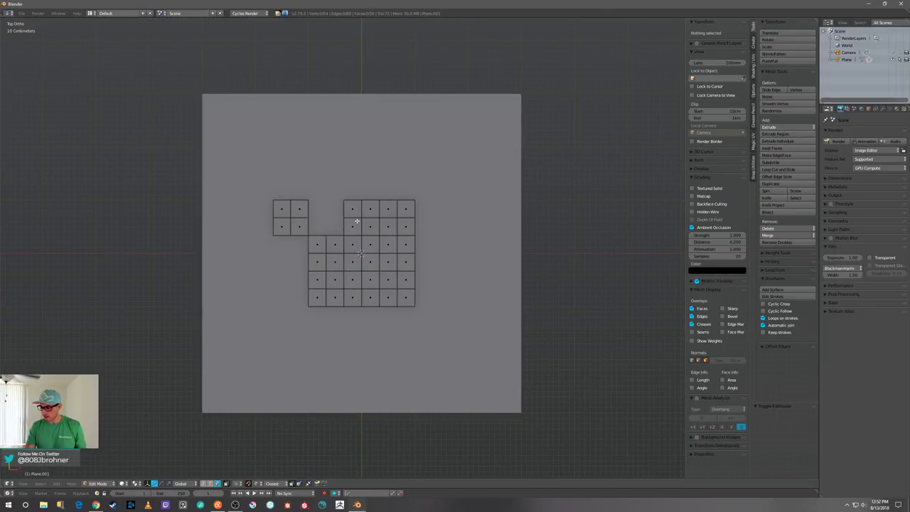
scroll(377, 226, "up", 2)
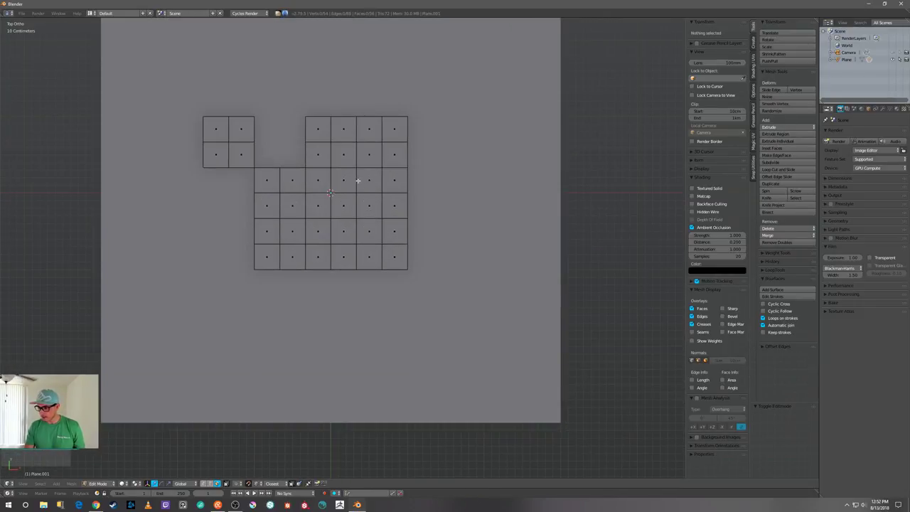
mouse_move(340, 166)
middle_mouse_down()
mouse_move(361, 147)
mouse_move(386, 146)
mouse_move(342, 172)
middle_mouse_up()
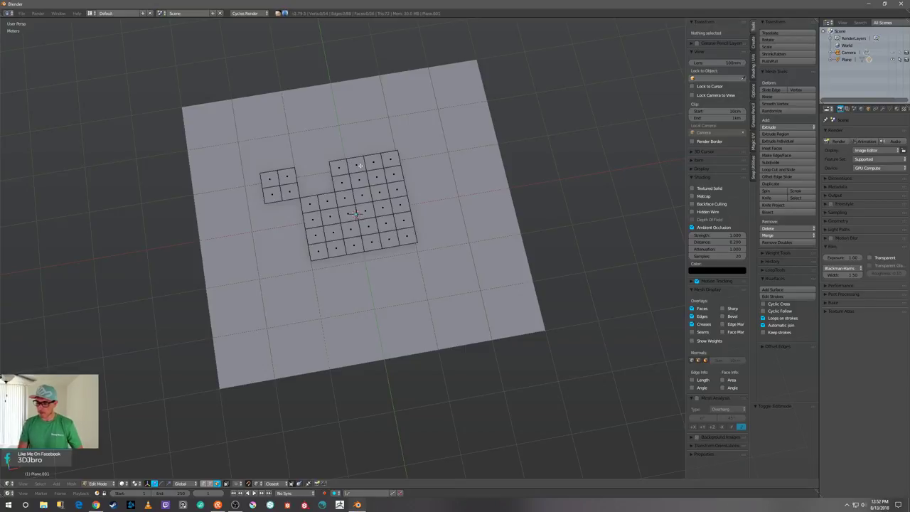
middle_click_drag(365, 167, 344, 178)
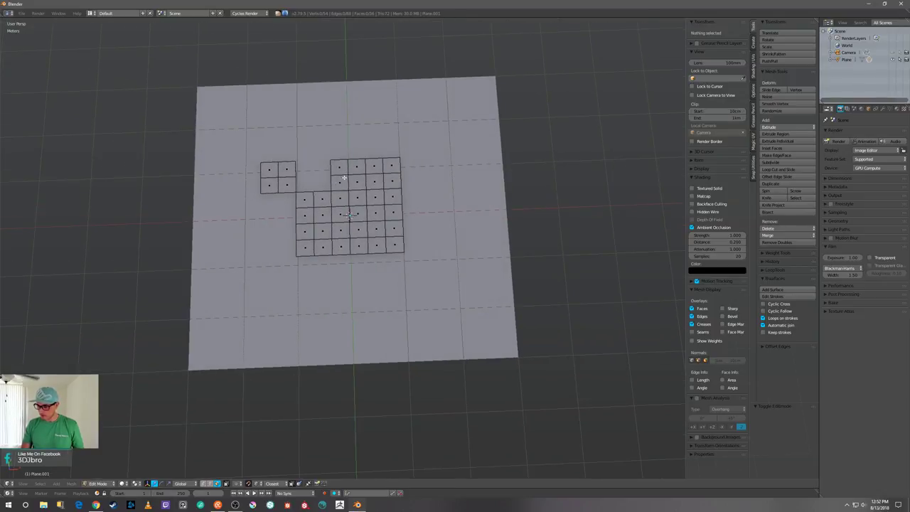
- Duplicate the block of faces three wide and two deep beside the notch and move the copy about 66.7 cm toward negative X
right_click(340, 168)
right_click(356, 168, "shift")
right_click(357, 182, "shift")
right_click(342, 183, "shift")
left_click(373, 182, "shift")
left_click(374, 166, "shift")
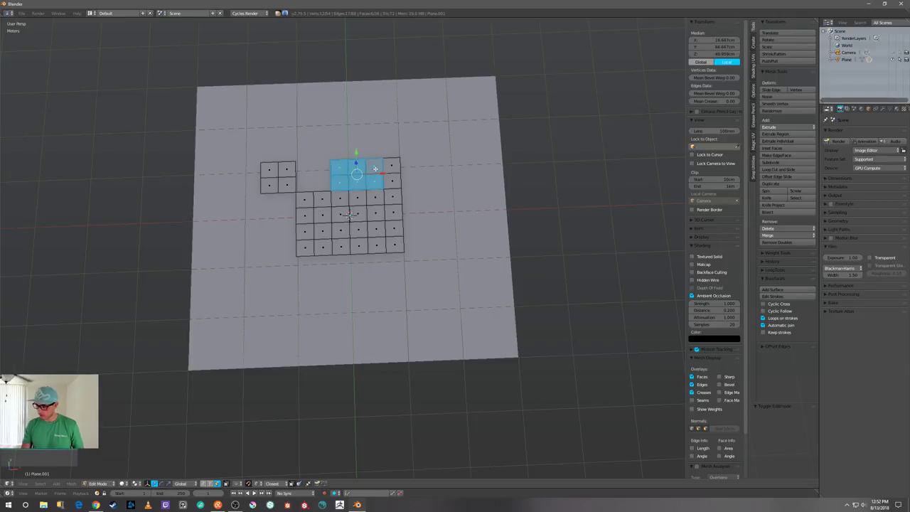
key("shift+d")
right_click(377, 169)
key("g")
key("x")
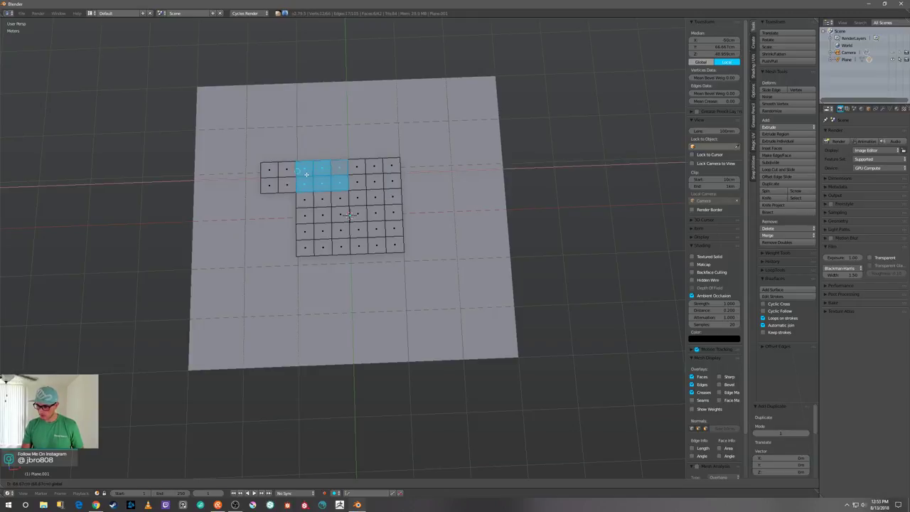
left_click(308, 173)
- Move the duplicated six-face block about 66.7 cm along positive Y, just beyond the tile's edge
key("g")
key("y")
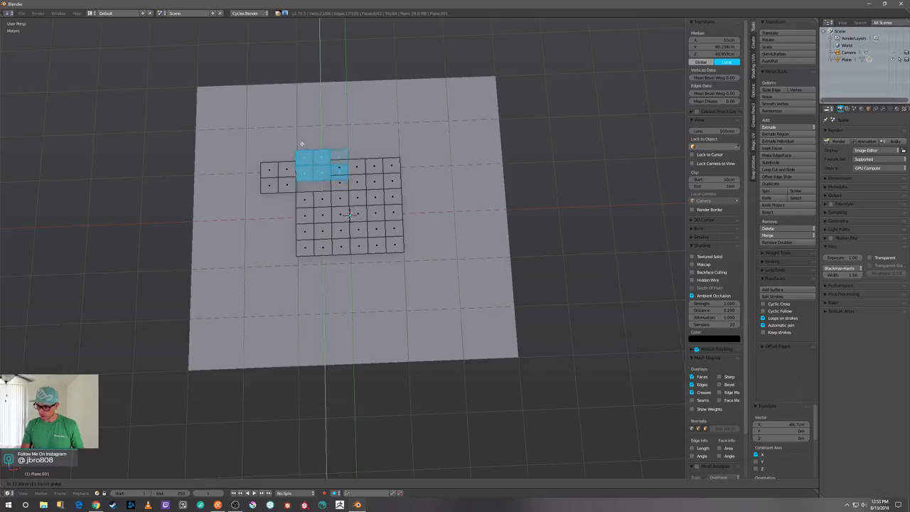
left_click(290, 114)
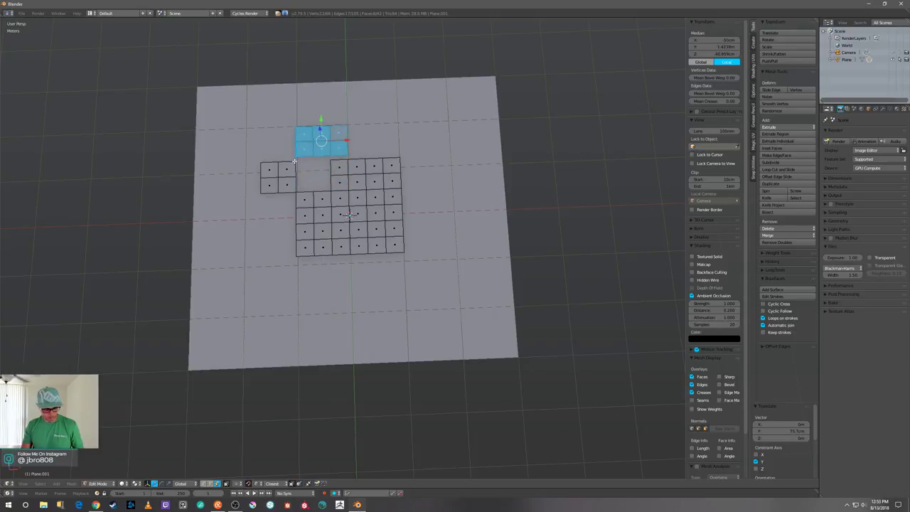
key("g")
key("y")
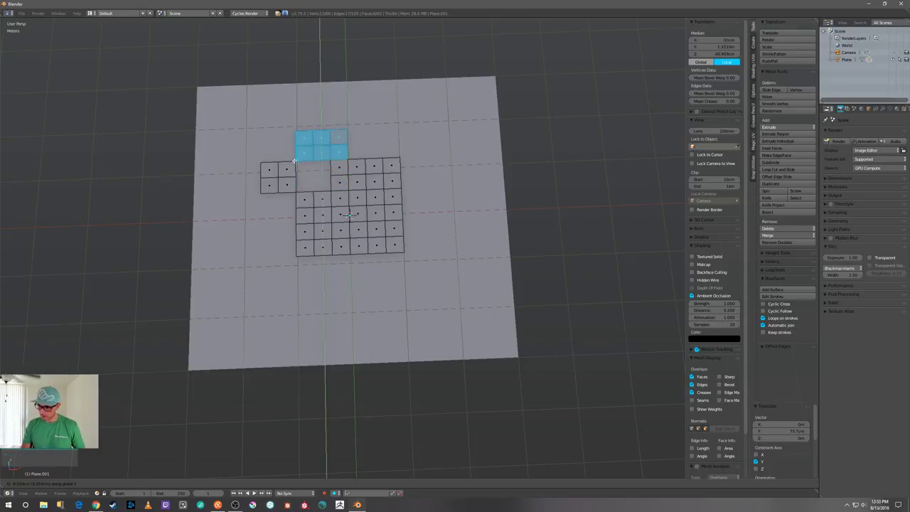
left_click(349, 174)
- Duplicate the two-face column bordering the notch and shift the copy one cell toward negative X
right_click(342, 169)
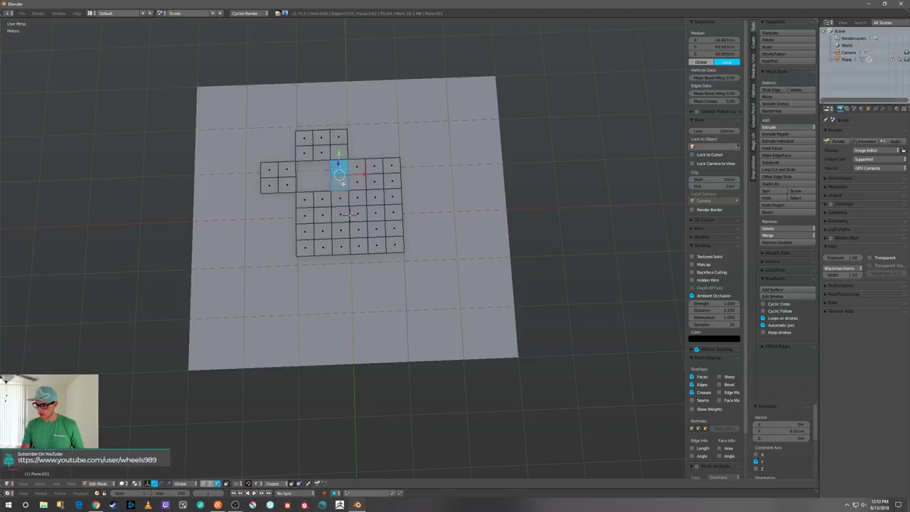
key("shift+d")
right_click(341, 178)
key("g")
key("x")
left_click(336, 168)
- Delete the original block of six faces, three wide and two deep, from the tile's positive Y edge
right_click(338, 168)
right_click(340, 182, "shift")
right_click(356, 181, "shift")
right_click(359, 168, "shift")
right_click(373, 166, "shift")
right_click(372, 183, "shift")
key("x")
left_click(376, 182)
- Duplicate an L-shaped group of four faces from the tile's middle rows and move the copy six cells along Y onto the protruding block
scroll(363, 175, "down", 1)
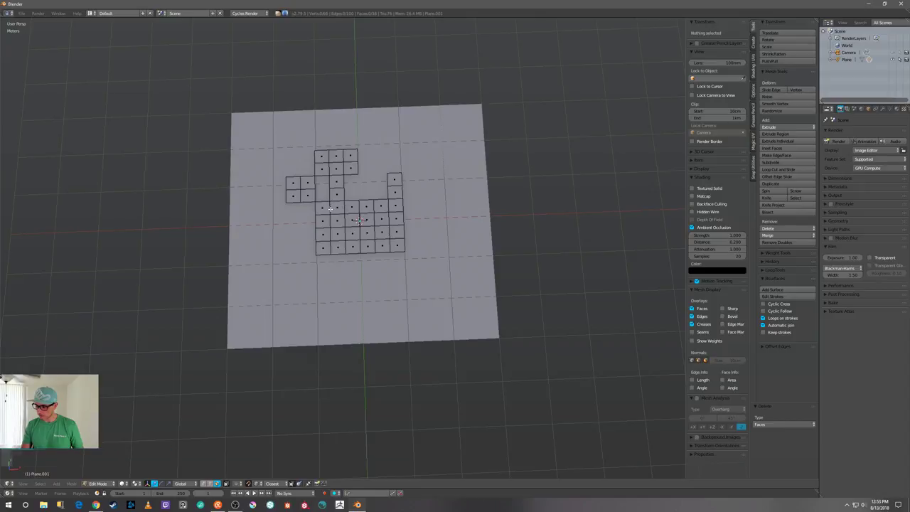
right_click(325, 219)
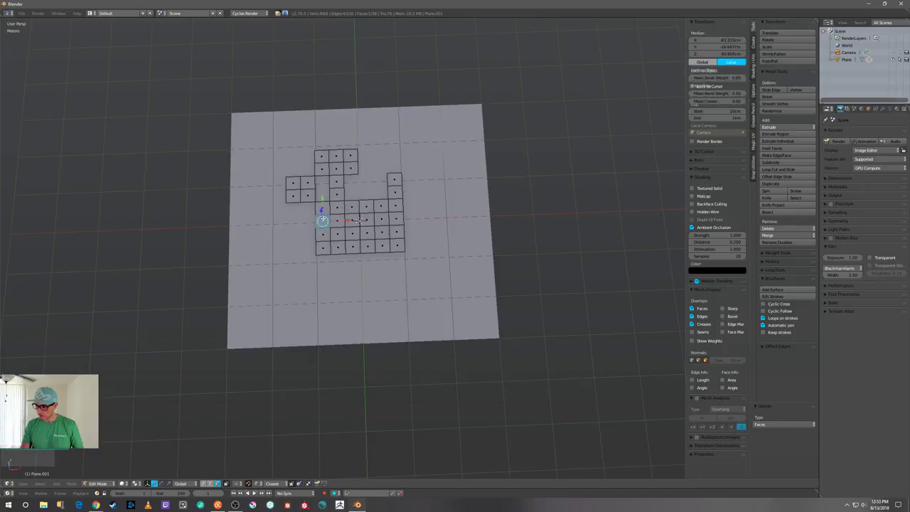
right_click(352, 220, "shift")
right_click(354, 208, "shift")
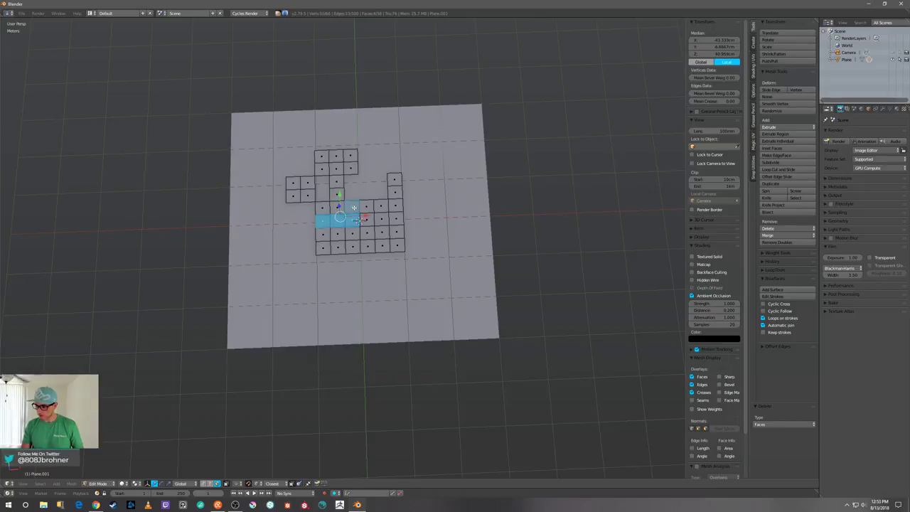
key("shift+d")
right_click(349, 205)
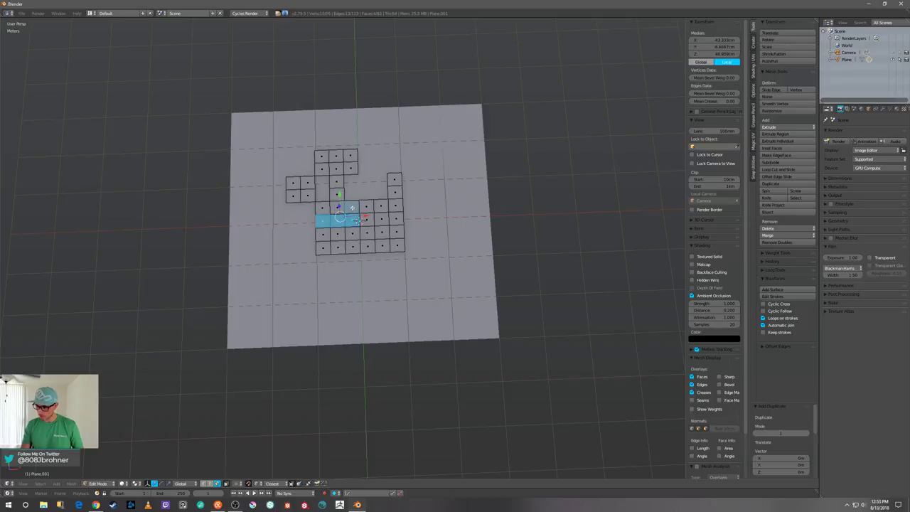
key("g")
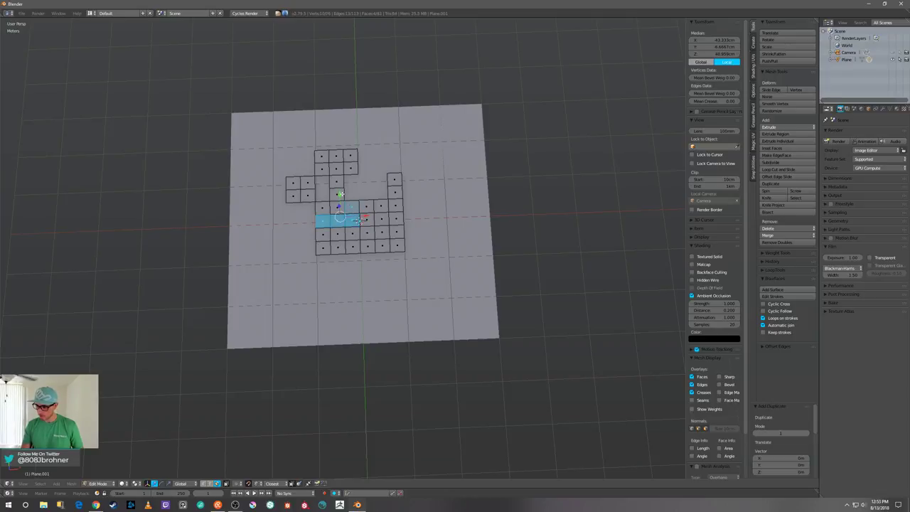
key("y")
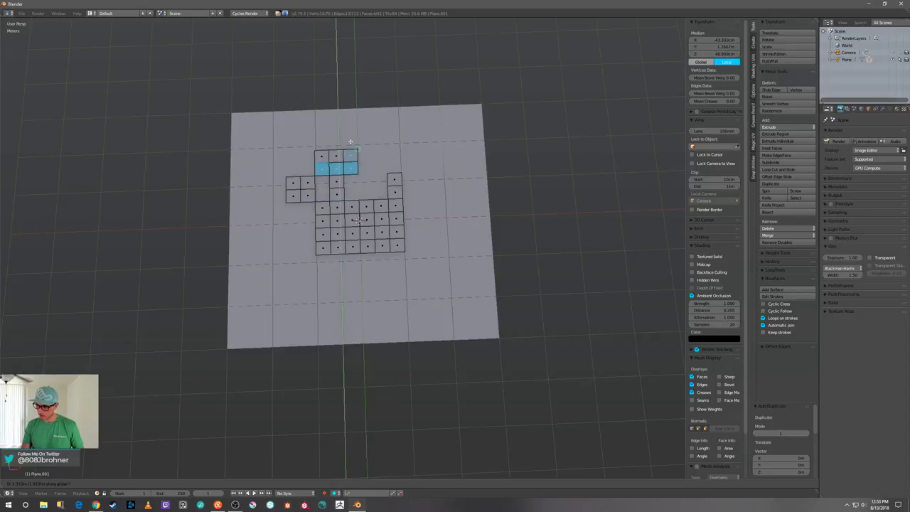
left_click(364, 95)
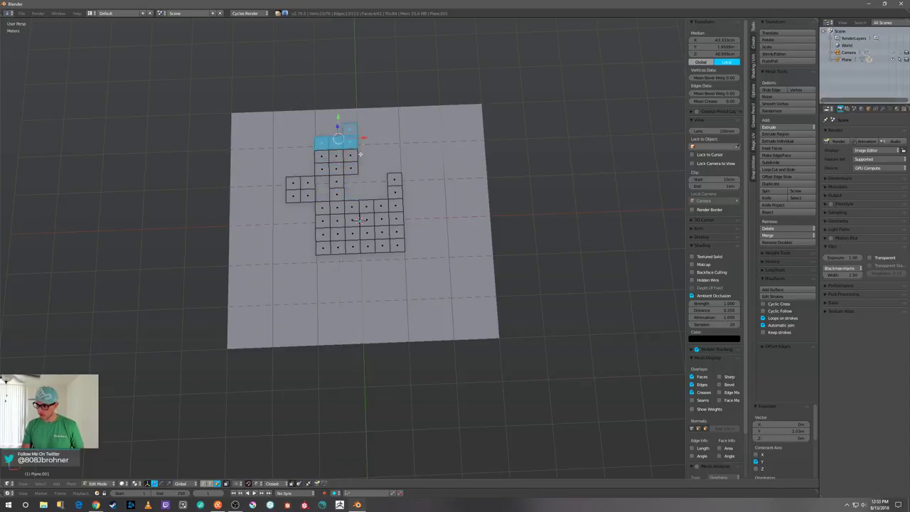
key("g")
key("y")
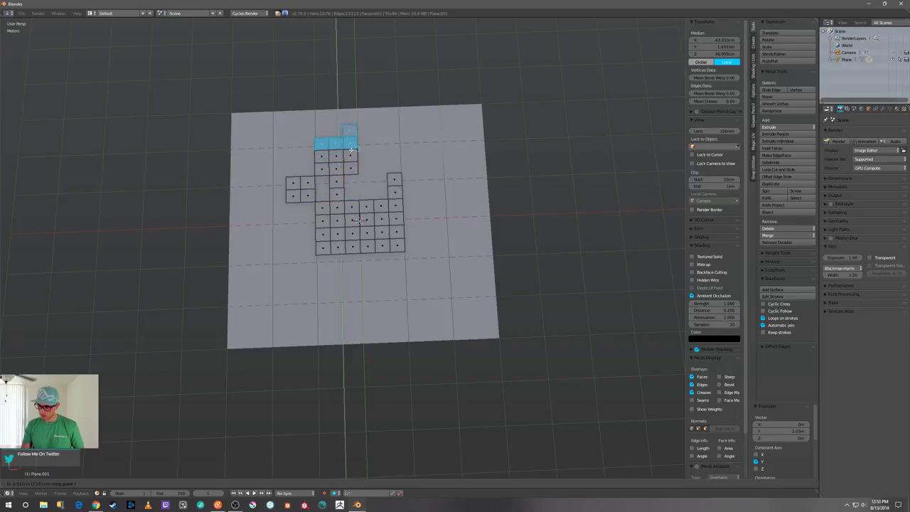
left_click(355, 147)
- Select the single face at the tile's positive X, positive Y corner
mouse_move(375, 186)
middle_mouse_down()
mouse_move(400, 180)
mouse_move(383, 187)
middle_mouse_up()
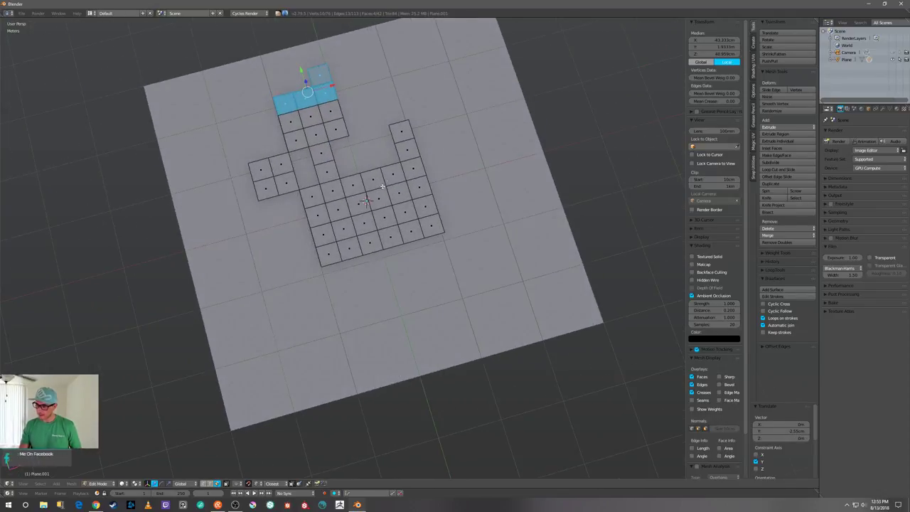
right_click(404, 130)
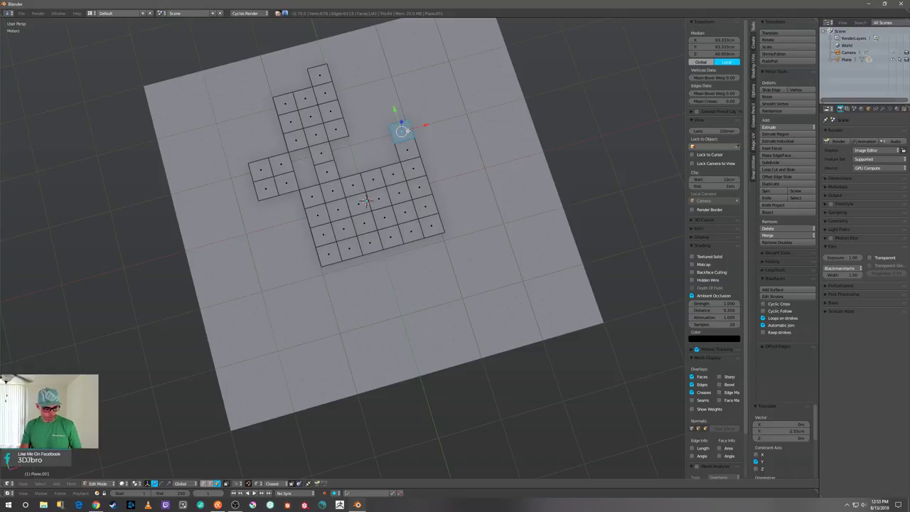
key("shift+d")
key("z")
left_click(407, 131)
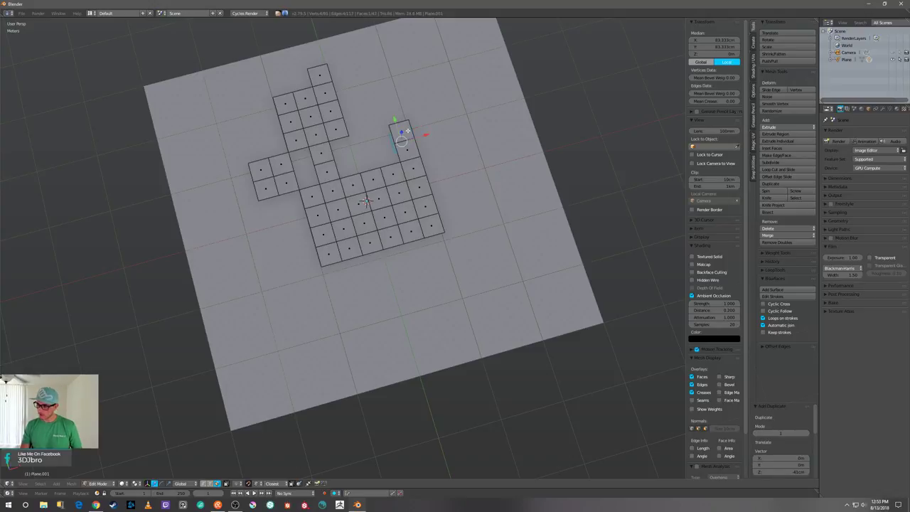
key("ctrl+z")
left_click_drag(425, 127, 392, 137)
key("ctrl+z")
- Duplicate the selected corner face, move the copy about 1.67 m toward negative X into the open gap, and deselect everything
key("shift+d")
right_click(393, 138)
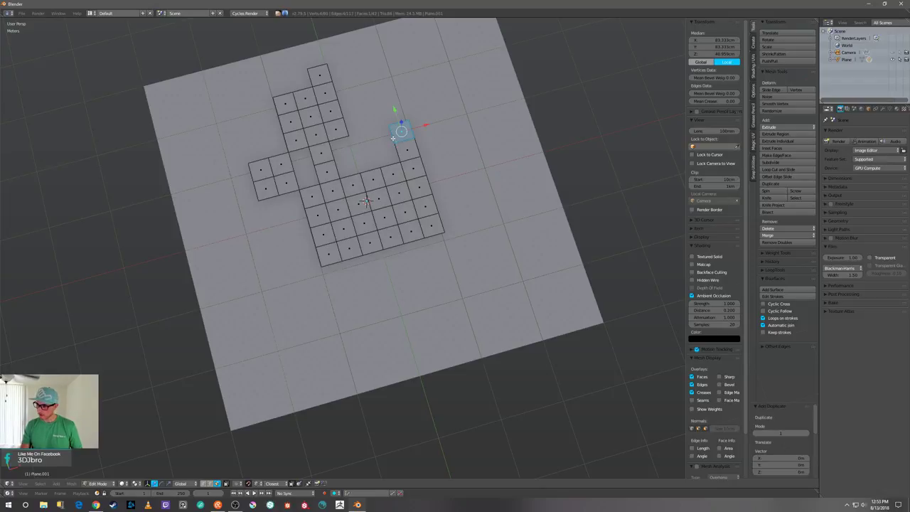
left_click_drag(425, 127, 325, 153)
scroll(324, 152, "down", 3)
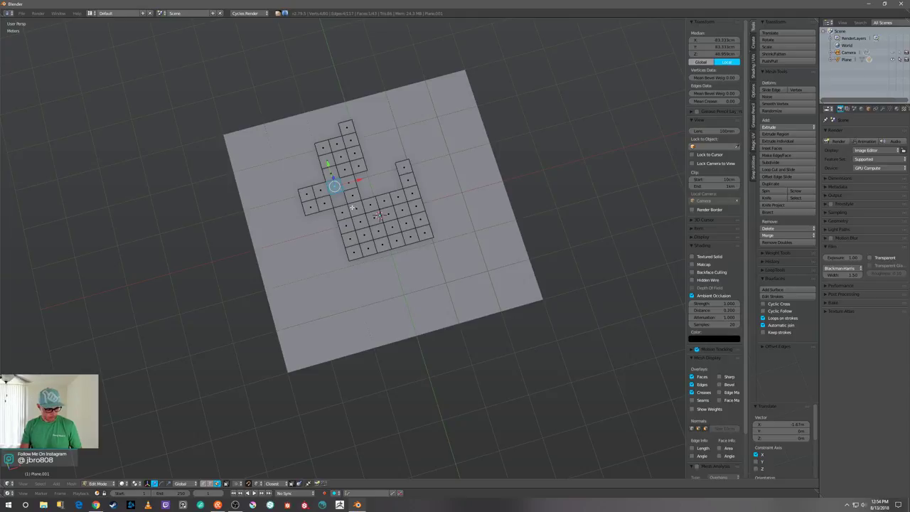
key("a")
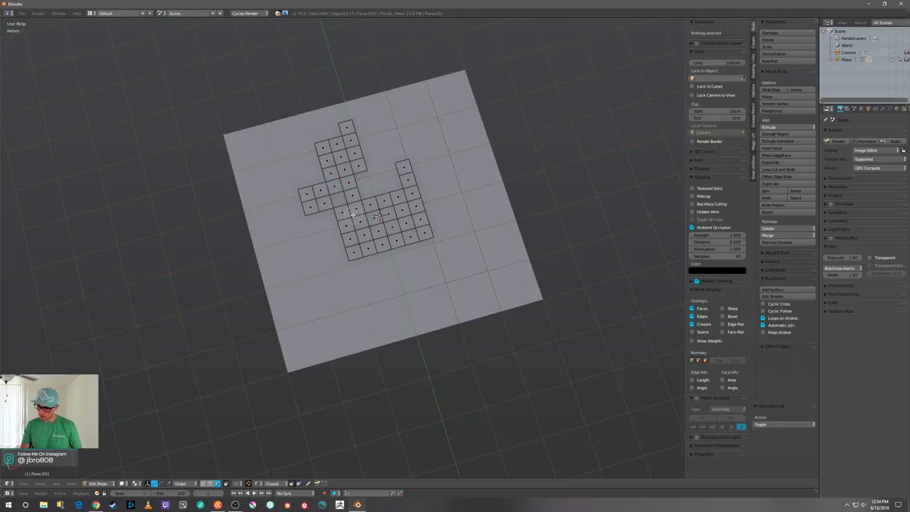
- Delete the linked block of faces left at the tile's original position around the origin and return to Object Mode
key("l")
key("x")
left_click(377, 217)
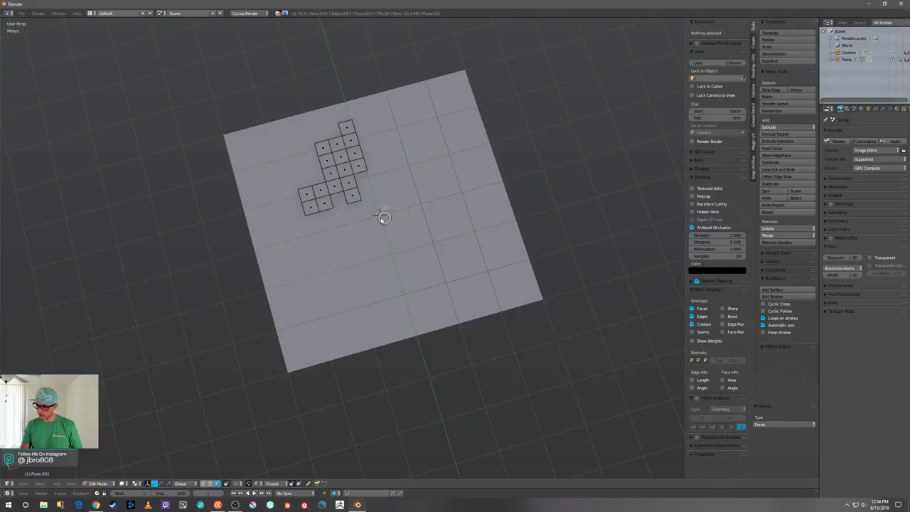
key("Tab")
mouse_move(378, 206)
middle_mouse_down()
mouse_move(368, 205)
mouse_move(383, 200)
middle_mouse_up()
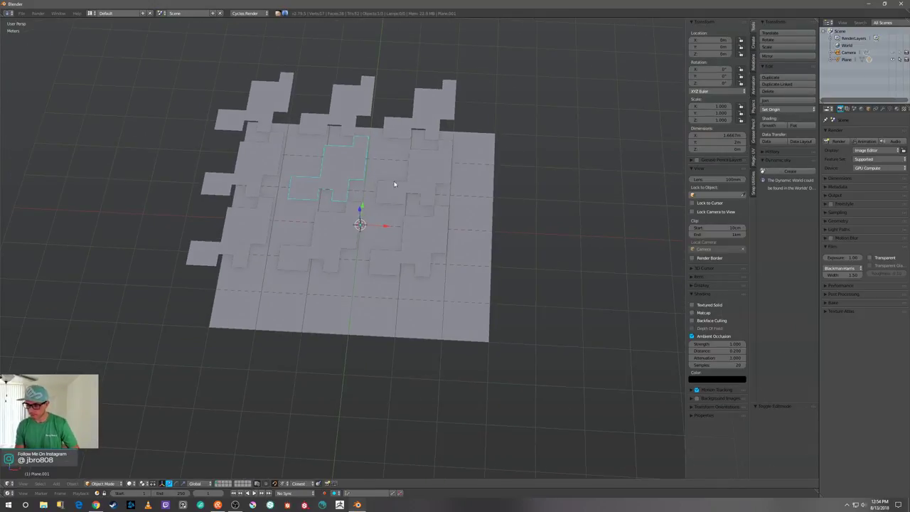
key("KP_7")
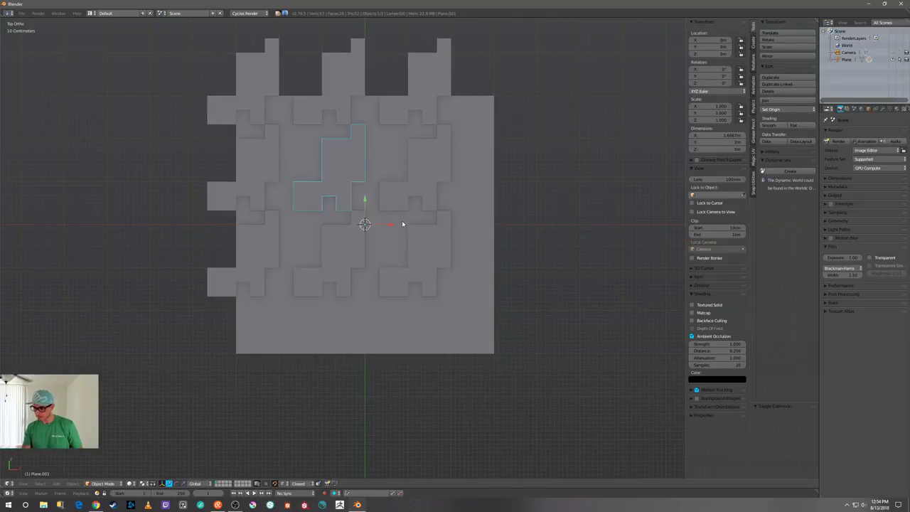
- Separate the tile's two-by-two block of faces at its negative X end into its own object
key("Tab")
scroll(401, 221, "up", 2)
scroll(400, 221, "down", 2)
scroll(333, 203, "up", 2)
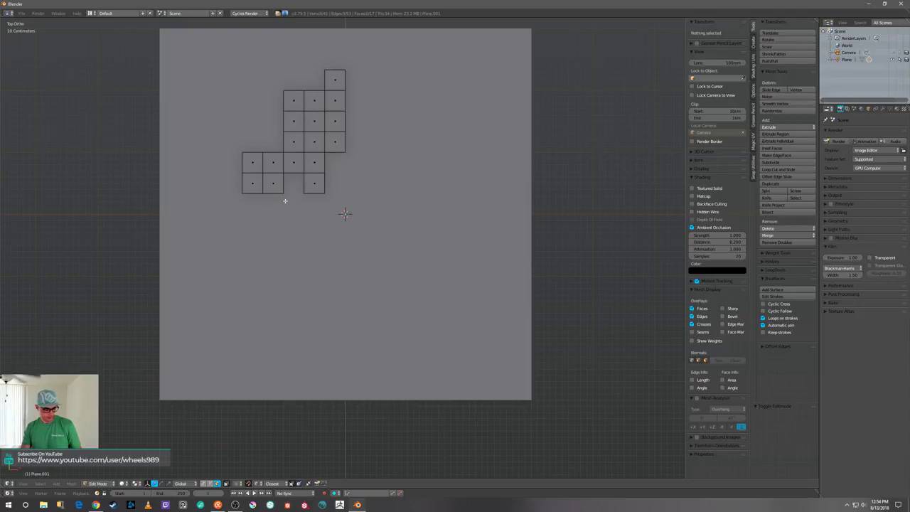
key("l")
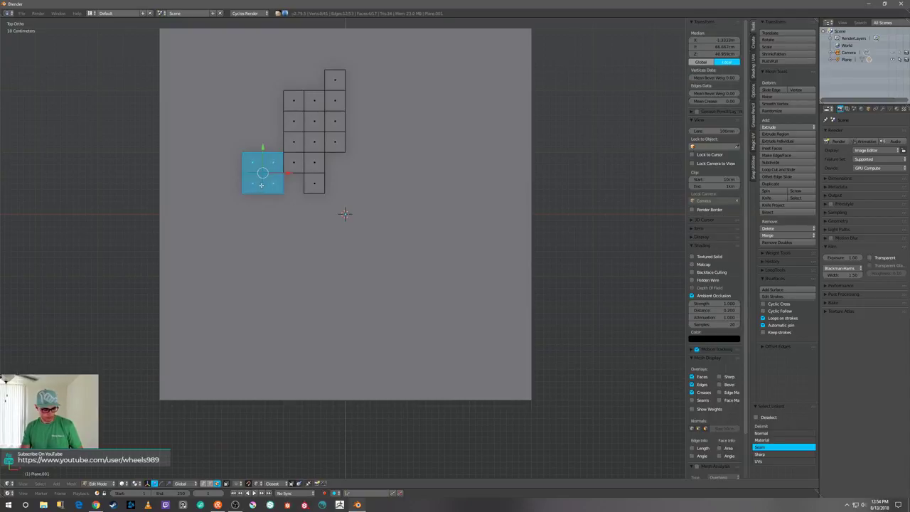
key("p")
left_click(246, 186)
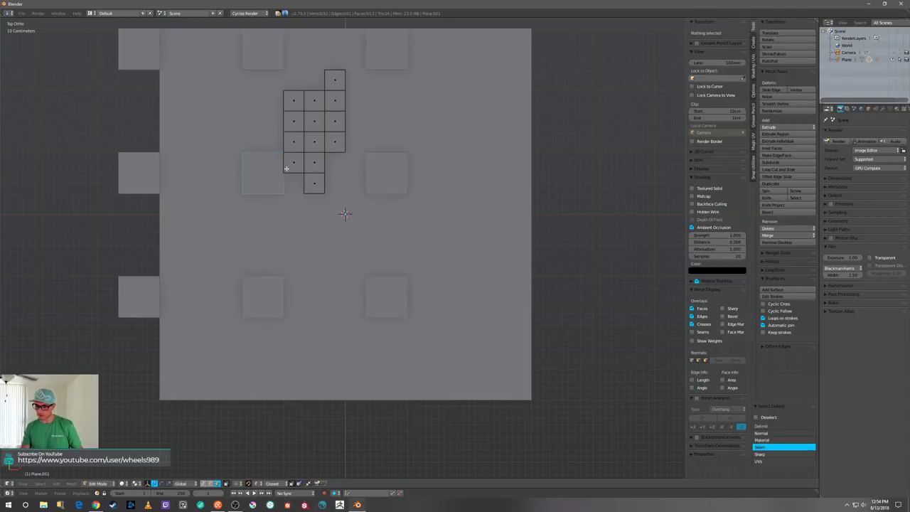
- Separate the single face directly beside the two-by-two block into its own object
right_click(294, 164)
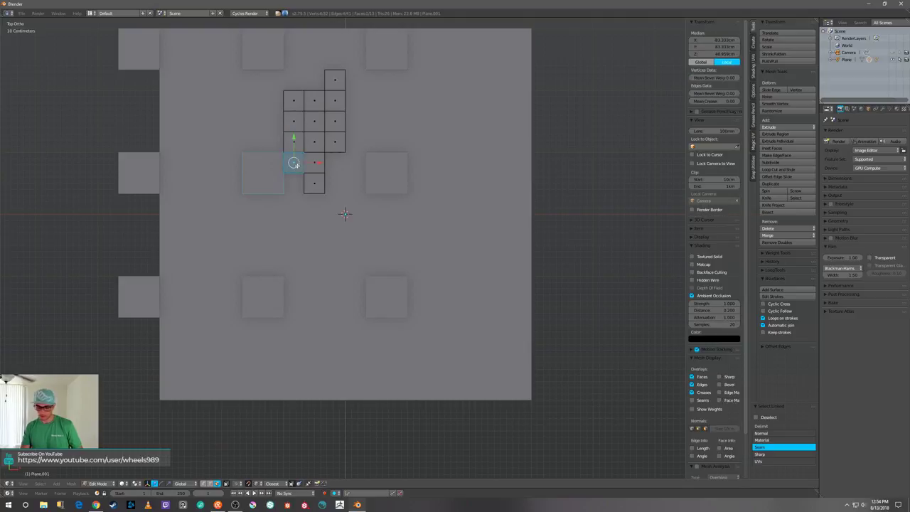
key("p")
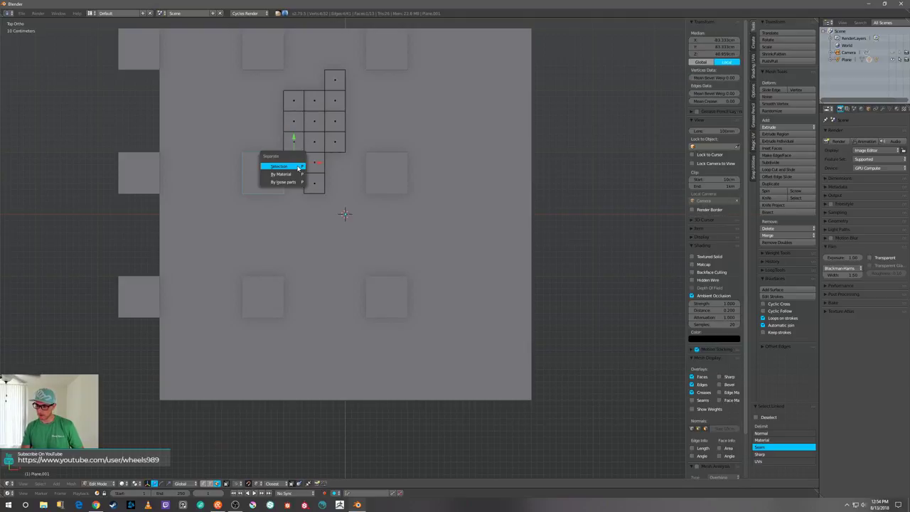
left_click(304, 160)
- Separate the block of six faces, three wide and two deep, and the L-shaped group of four faces into individual objects
key("l")
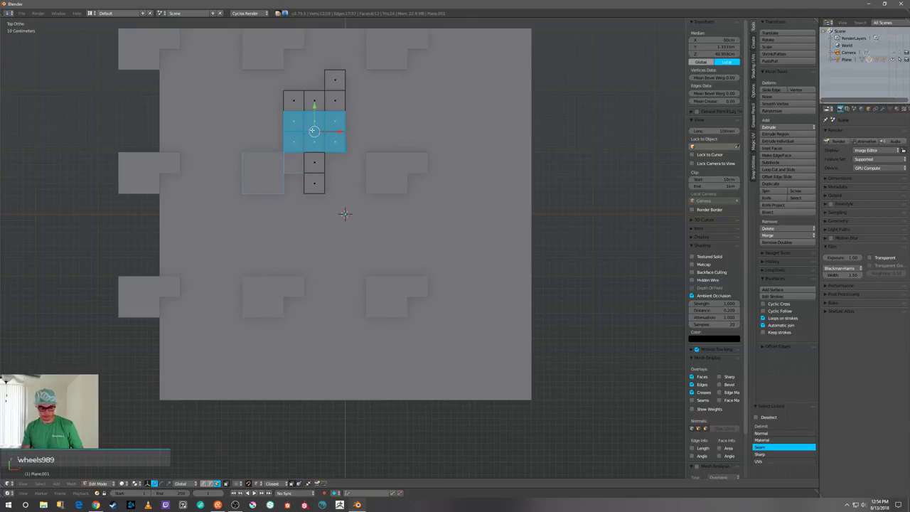
key("p")
left_click(293, 132)
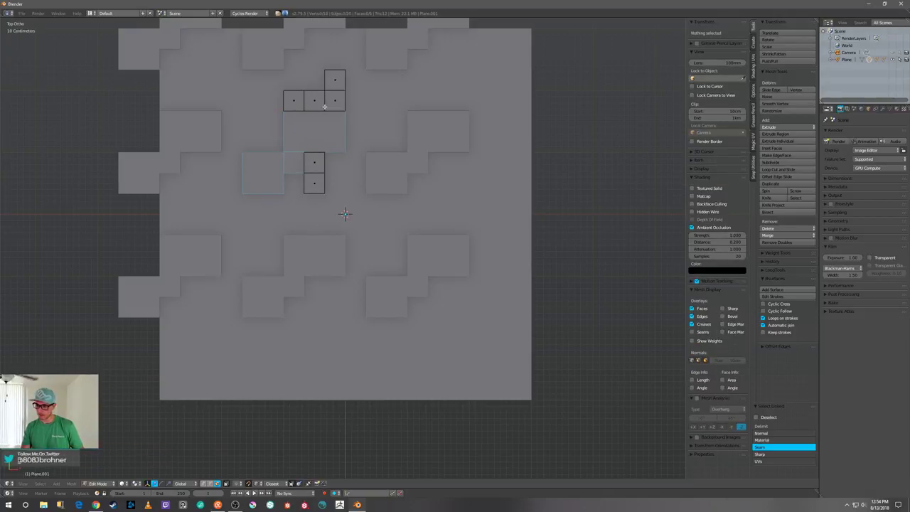
key("l")
key("x")
left_click(324, 106)
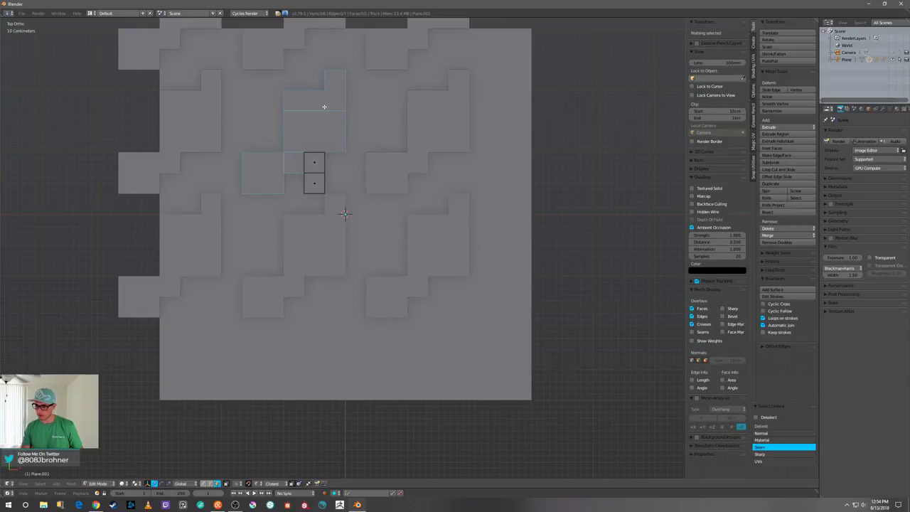
- Leave Edit Mode and assign the existing green Material.001 to the remaining two-face piece
key("a")
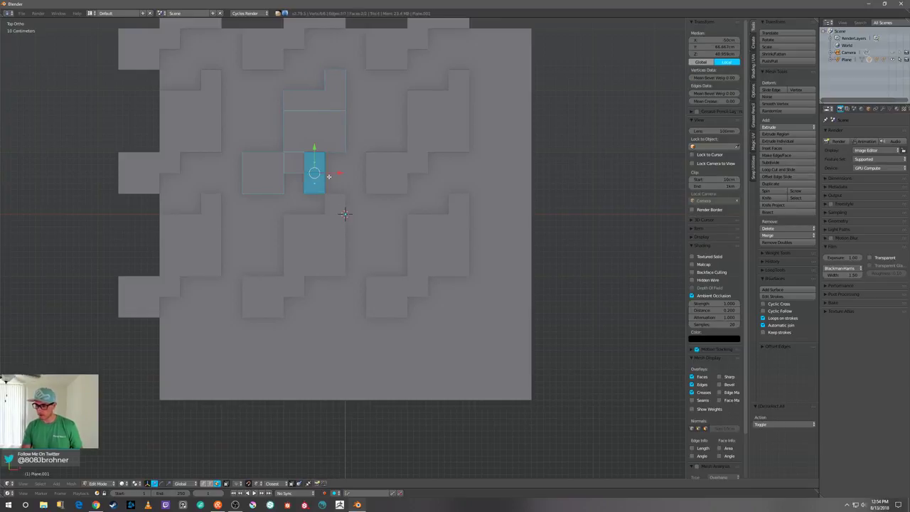
scroll(328, 171, "up", 2)
middle_click_drag(318, 195, 345, 151)
key("q")
left_click(381, 85)
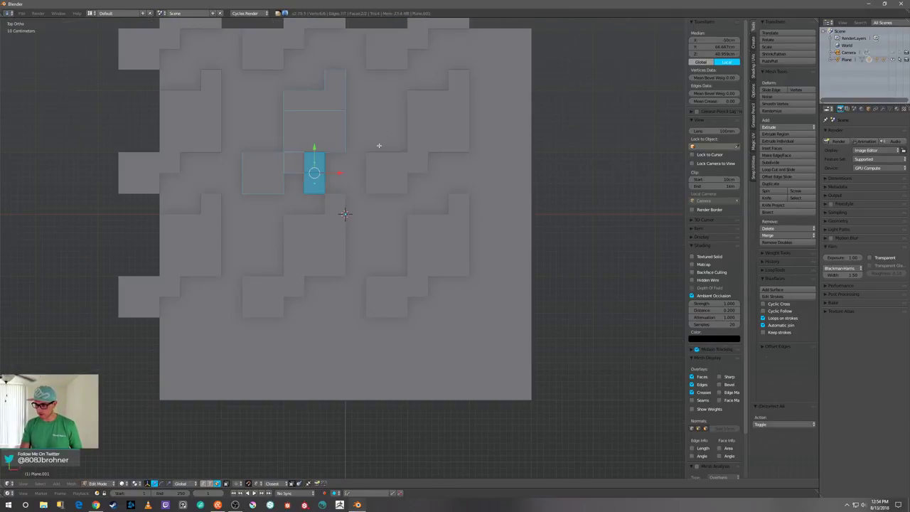
middle_click_drag(369, 179, 377, 207, "shift")
scroll(376, 210, "up", 2)
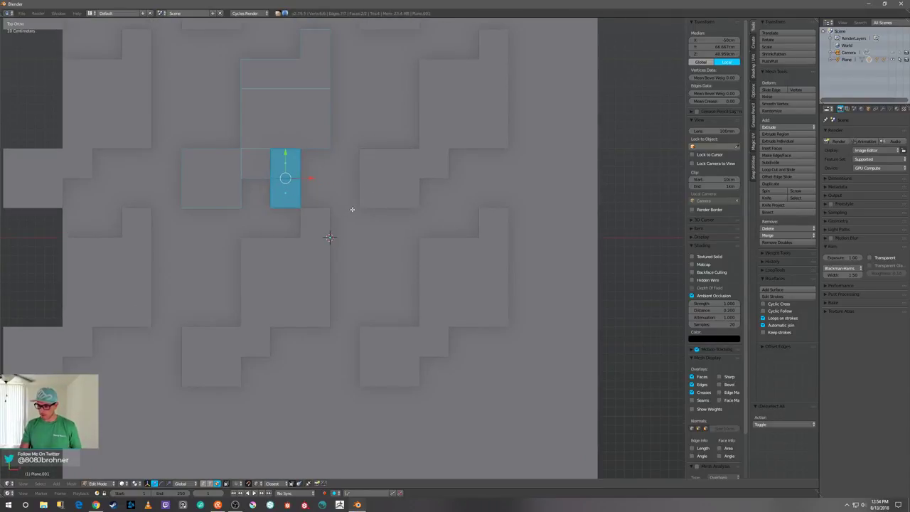
key("Tab")
scroll(348, 210, "down", 3)
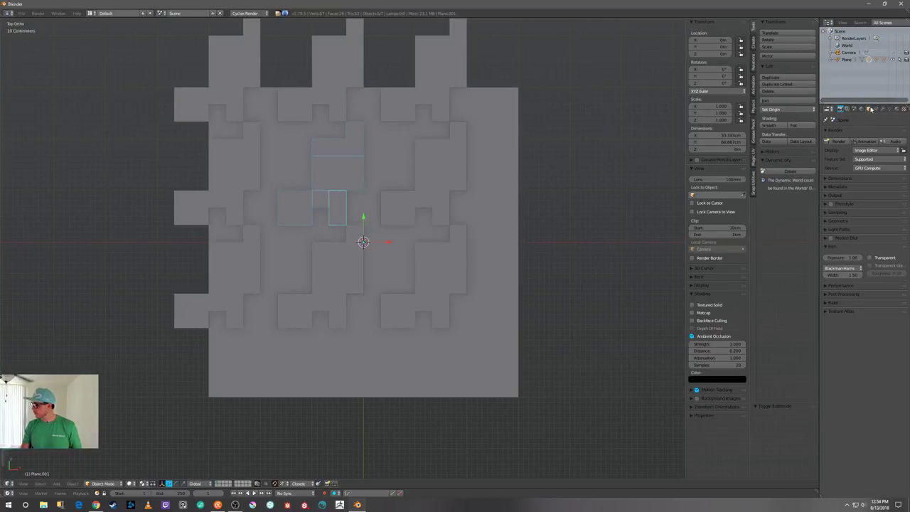
left_click(896, 109)
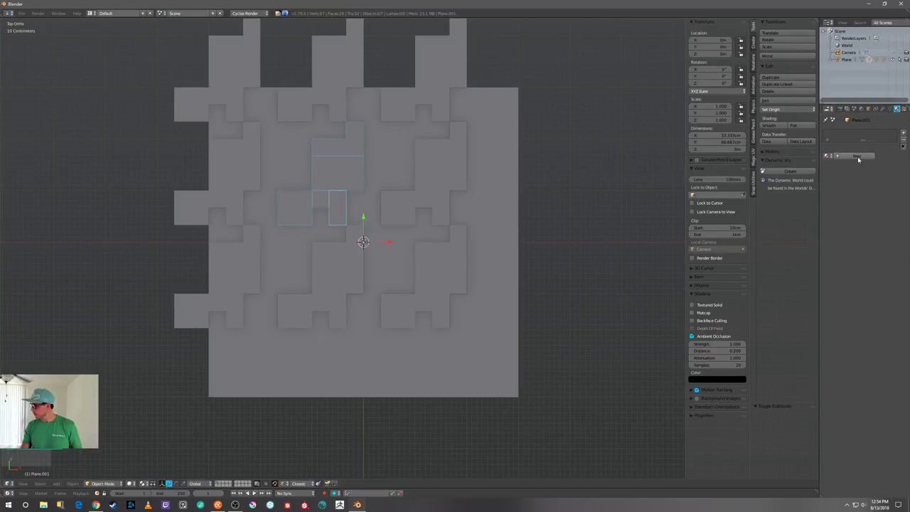
left_click(828, 156)
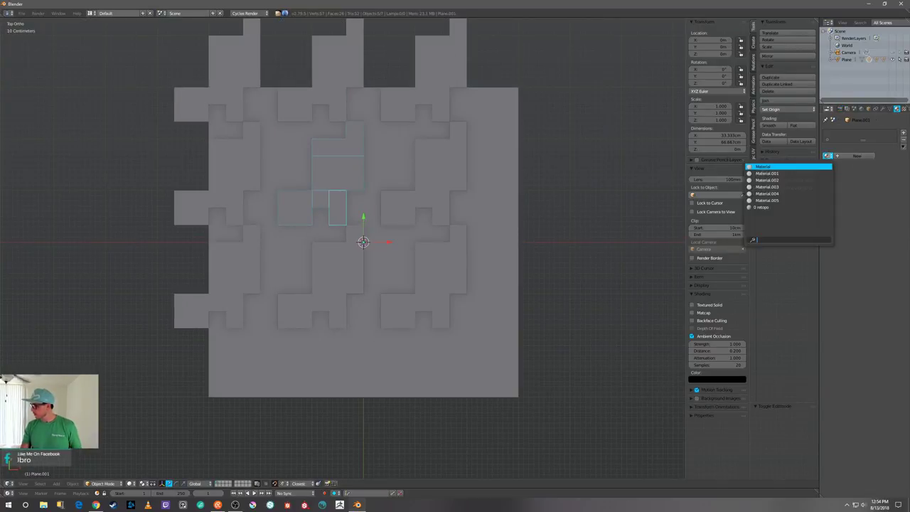
left_click(786, 174)
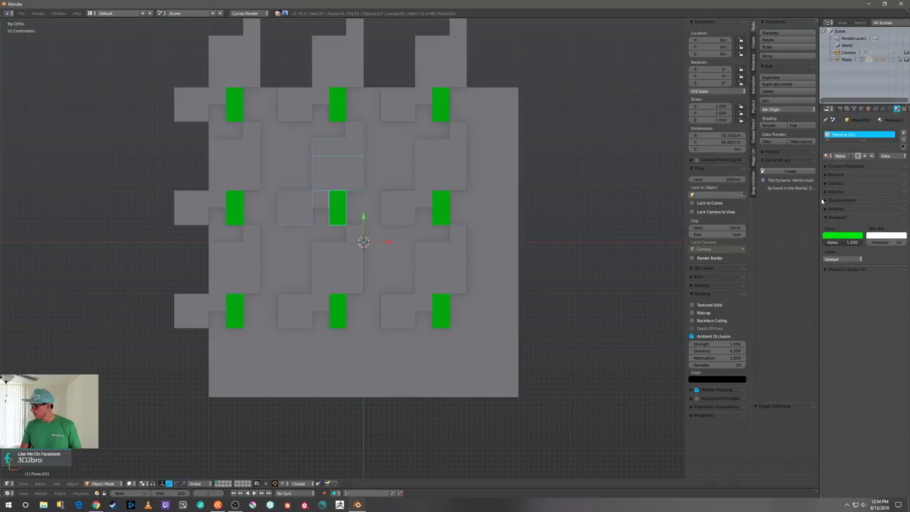
- Assign the existing magenta Material.002 to the single-face square piece
right_click(327, 200)
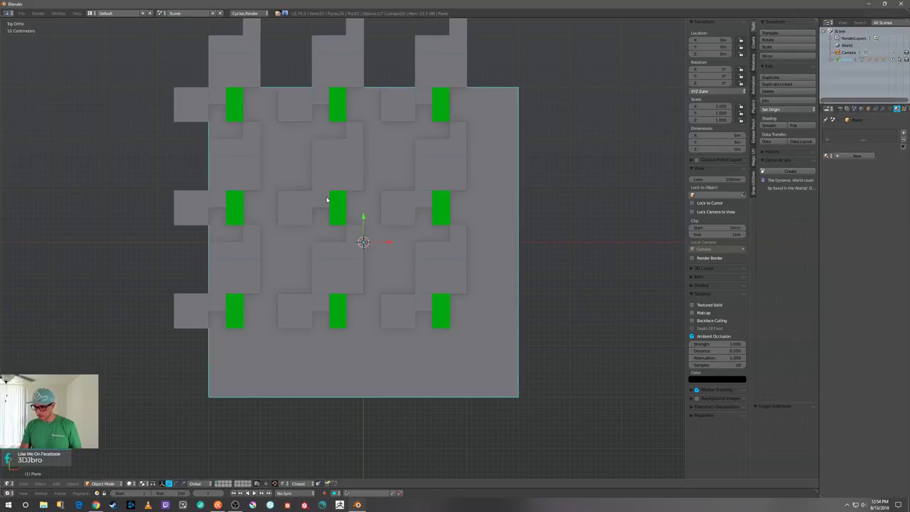
right_click(322, 206)
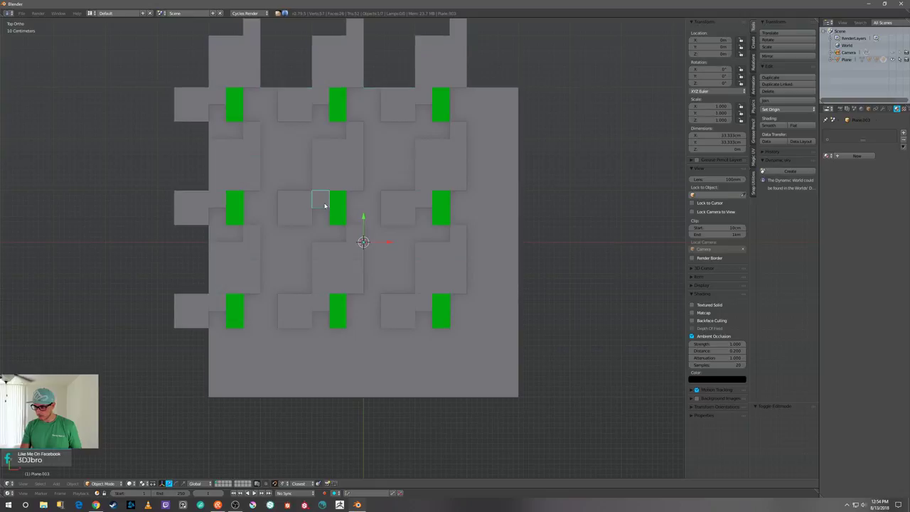
left_click(836, 155)
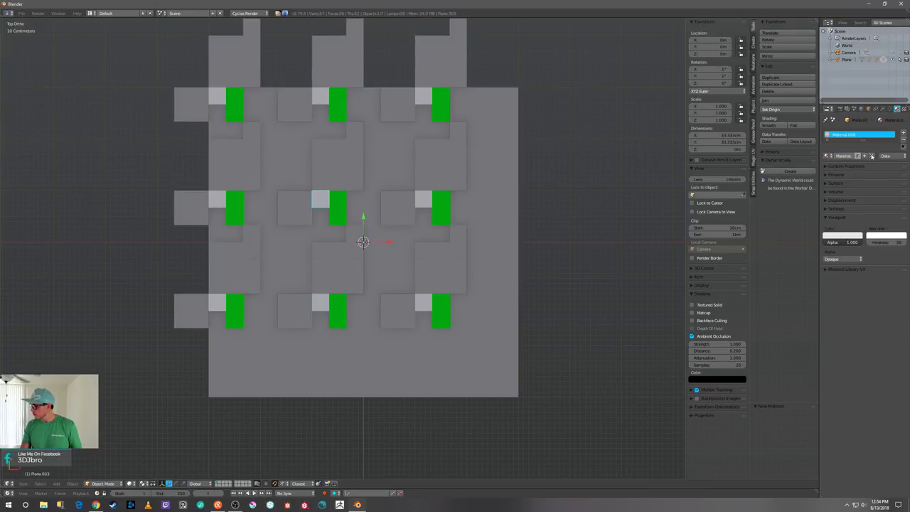
left_click(871, 156)
left_click(828, 155)
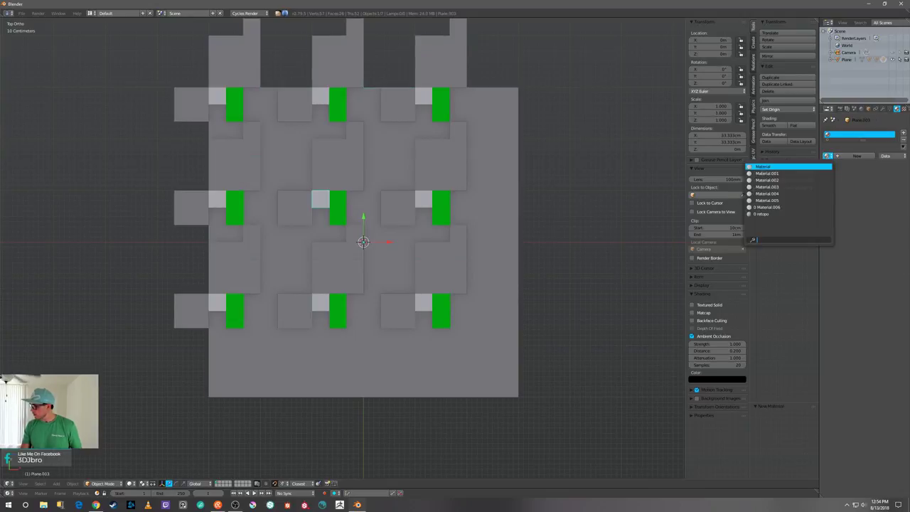
left_click(812, 180)
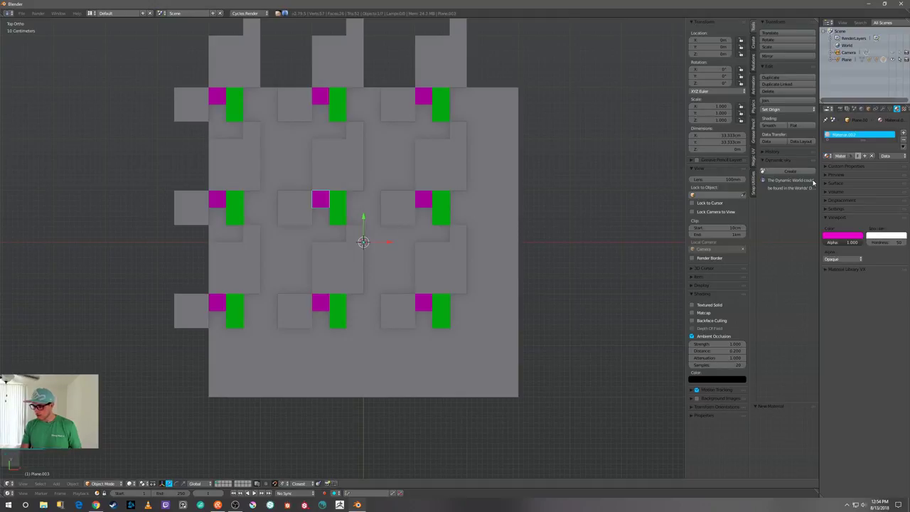
- Assign the existing blue Material.003 to the two-by-two square piece
left_click(304, 212)
right_click(305, 212)
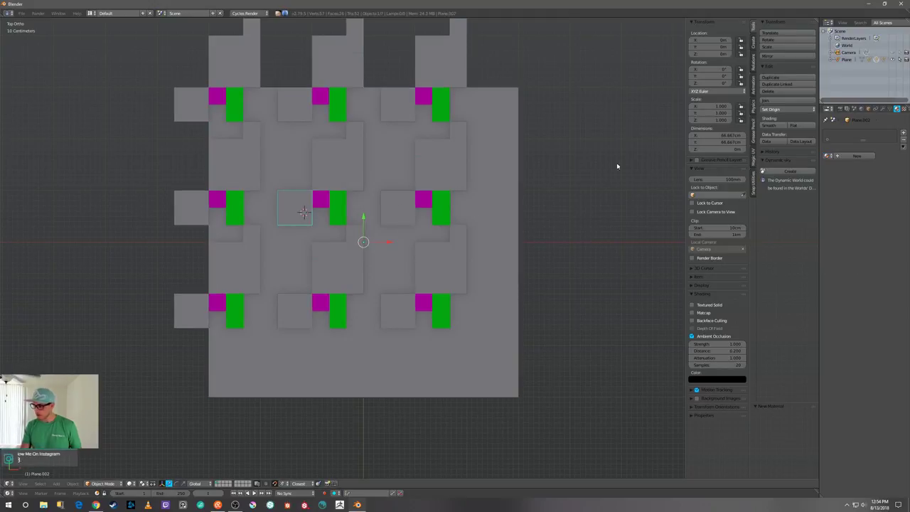
left_click(828, 156)
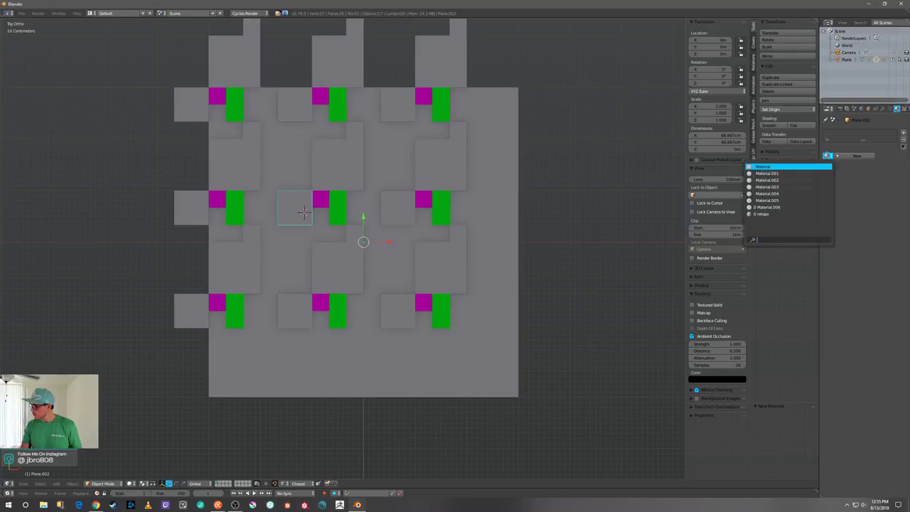
left_click(781, 187)
- Assign the existing cyan material to the rectangular piece three cells wide and two deep
right_click(350, 182)
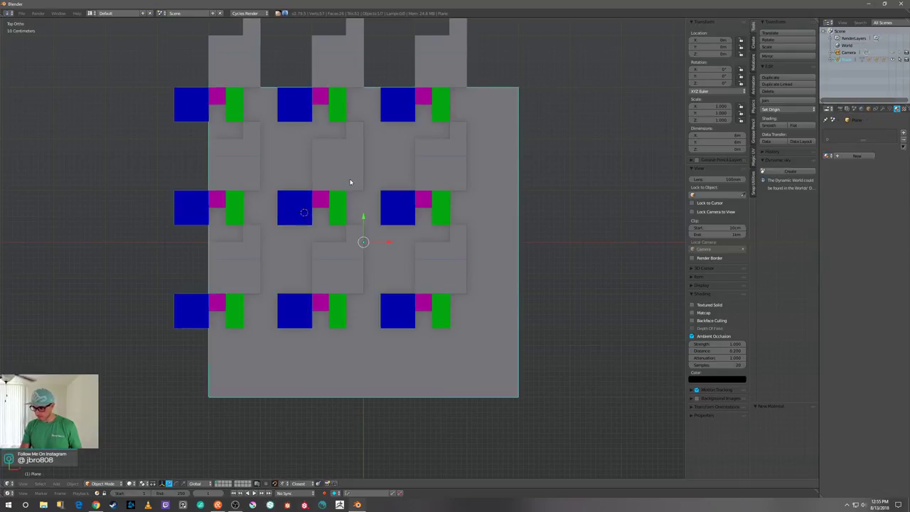
right_click(339, 175)
left_click(828, 156)
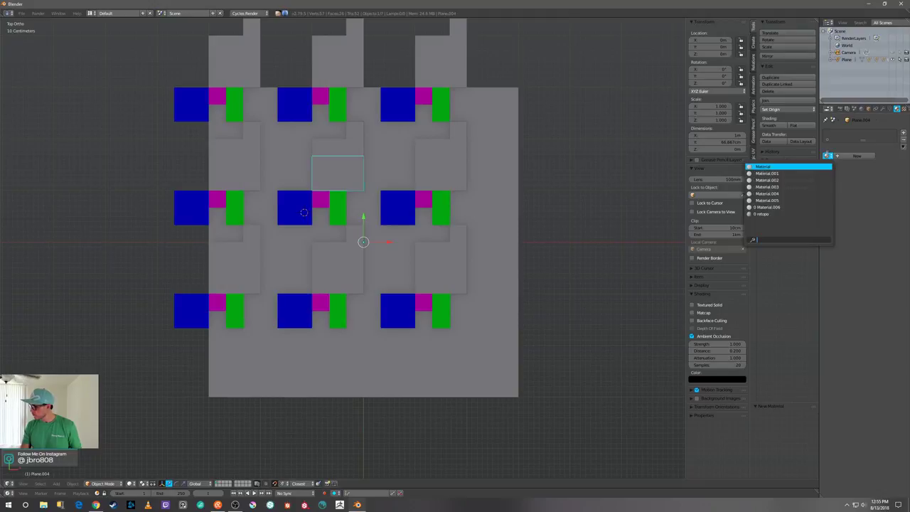
left_click(798, 195)
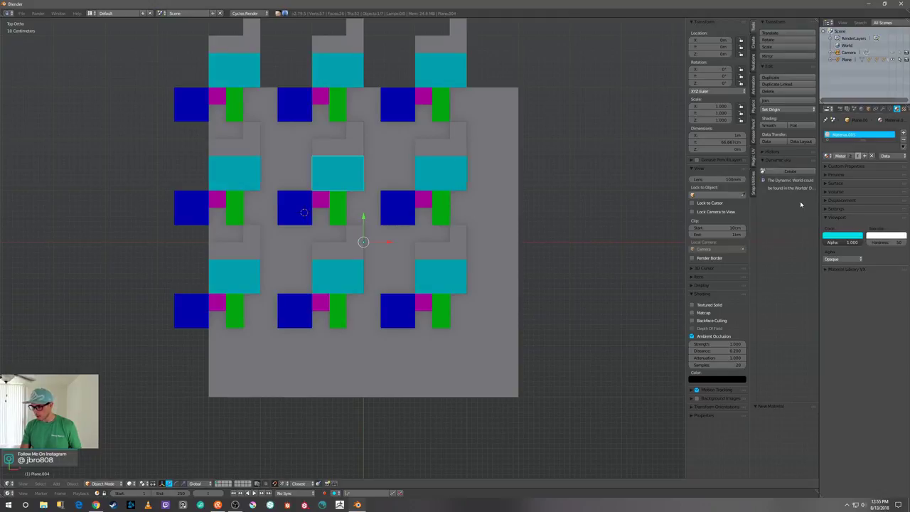
- Assign the unused Material.006 to the L-shaped four-face piece
right_click(362, 152)
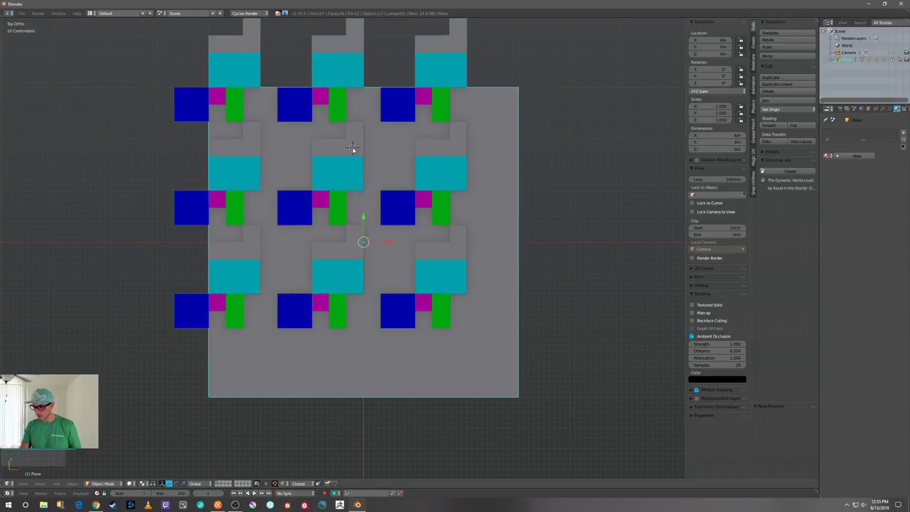
right_click(353, 148)
left_click(828, 156)
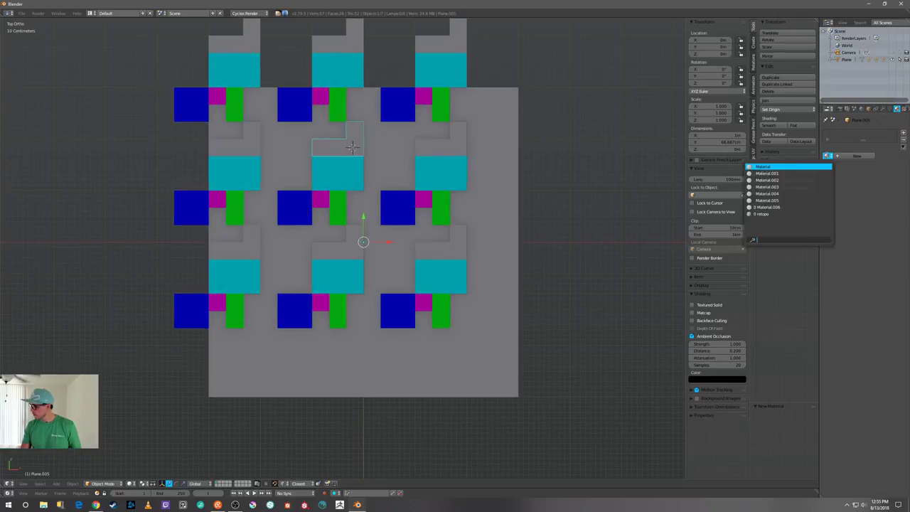
left_click(787, 206)
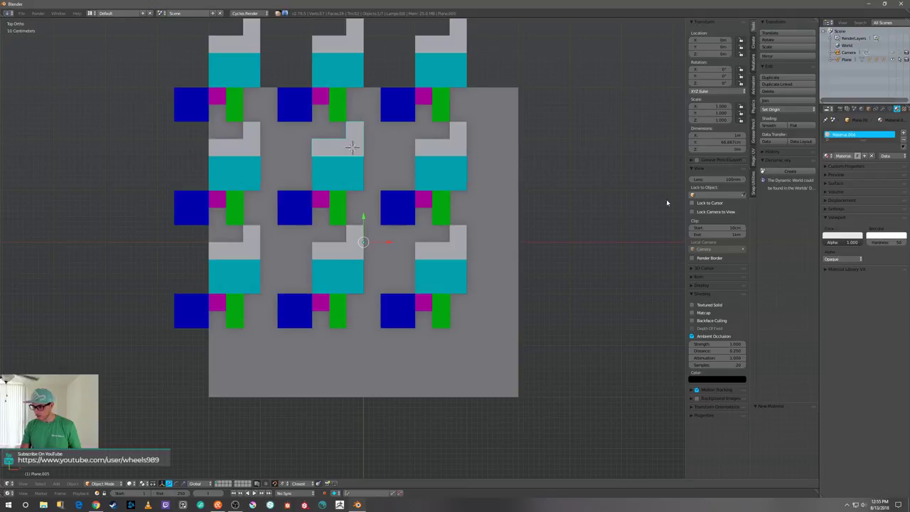
- Change the L-shaped piece's viewport color to a dark grayish teal and deselect everything
left_click(854, 237)
left_click(839, 179)
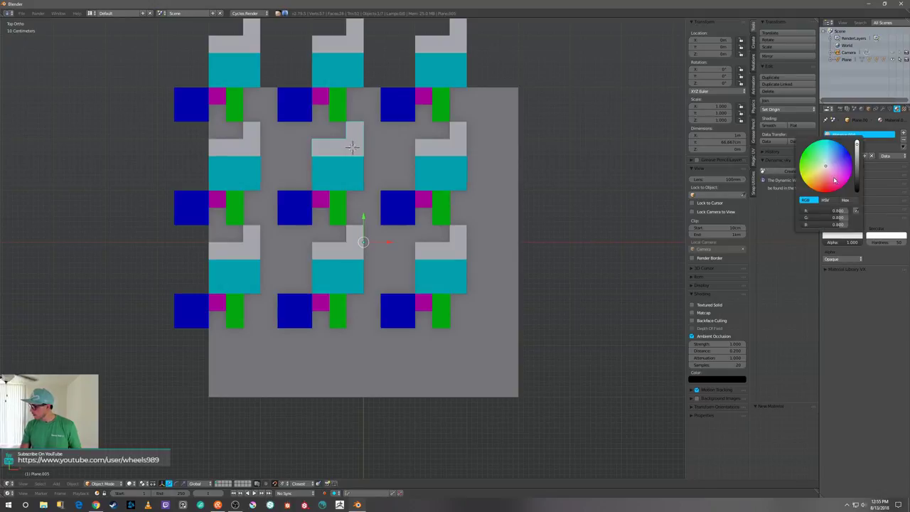
mouse_move(847, 180)
left_mouse_down()
mouse_move(838, 164)
mouse_move(845, 148)
mouse_move(825, 159)
mouse_move(857, 164)
mouse_move(857, 174)
left_mouse_up()
key("a")
scroll(600, 213, "up", 3)
scroll(462, 207, "down", 3)
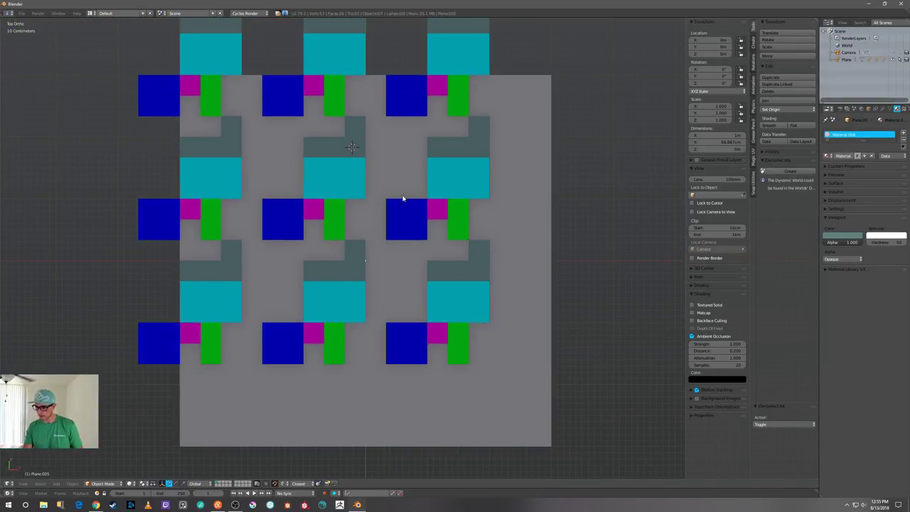
- Duplicate the magenta square and place the copy directly below the green piece, 33.3 cm along X and -66.7 cm along Y
right_click(338, 222)
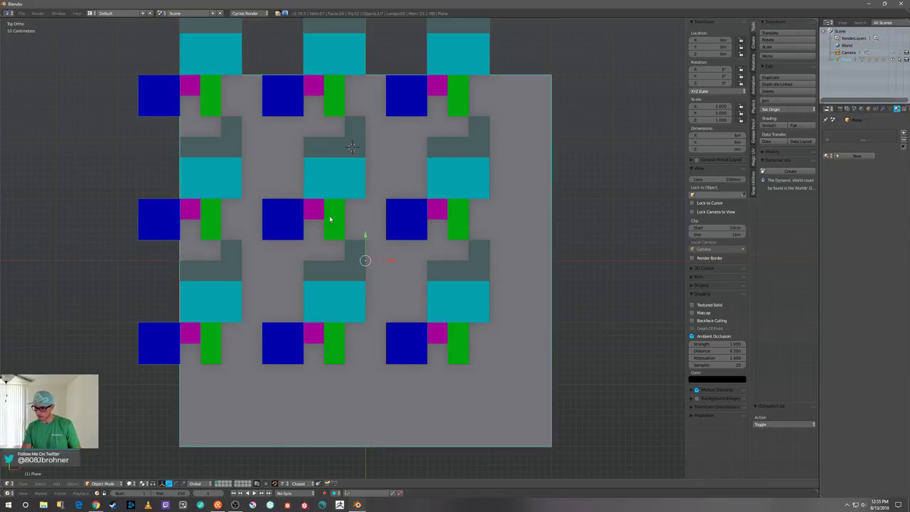
right_click(337, 224)
right_click(317, 211)
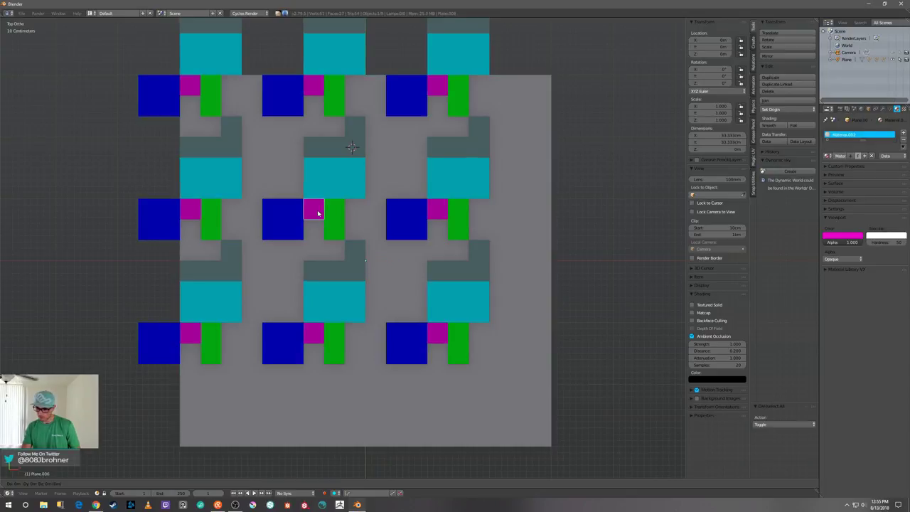
key("shift+d")
left_click(351, 260)
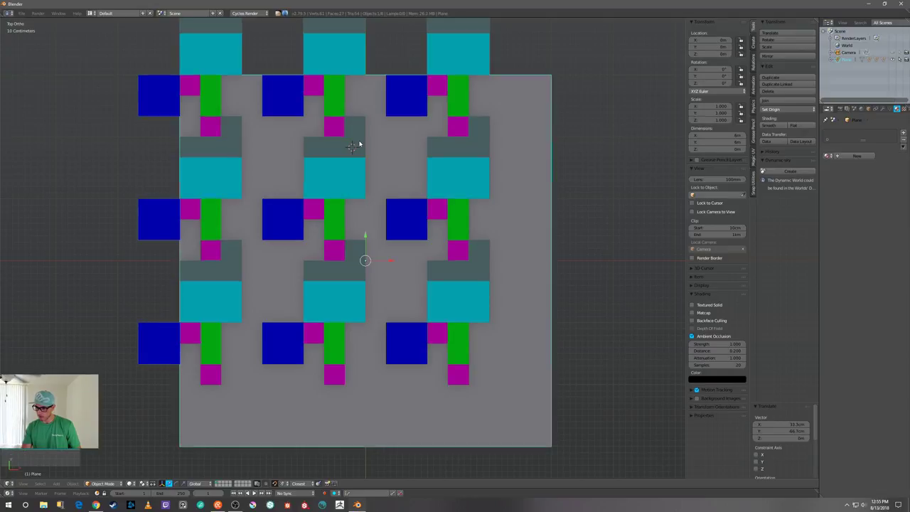
- Duplicate the dark teal L-shaped piece and fit the copy around the lower-right corner of the blue square, then deselect it
right_click(355, 146)
key("shift+d")
right_click(356, 147)
key("g")
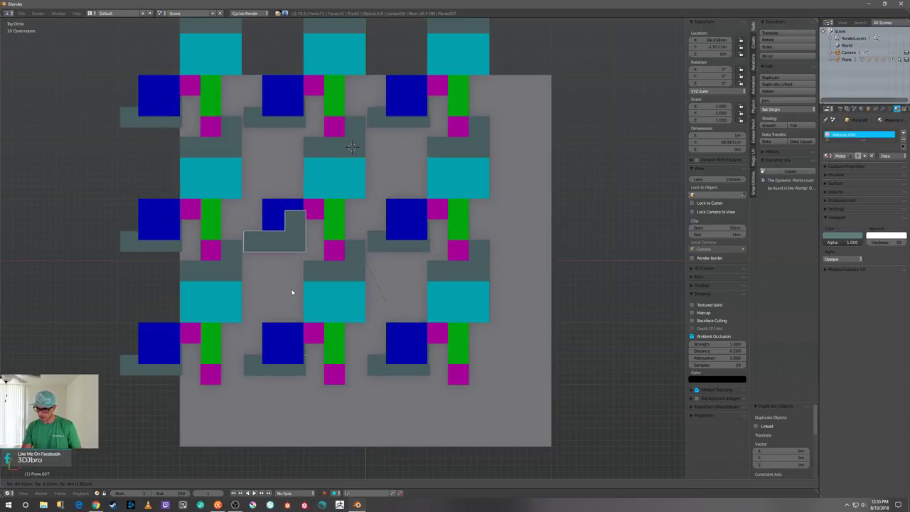
left_click(306, 286)
key("g")
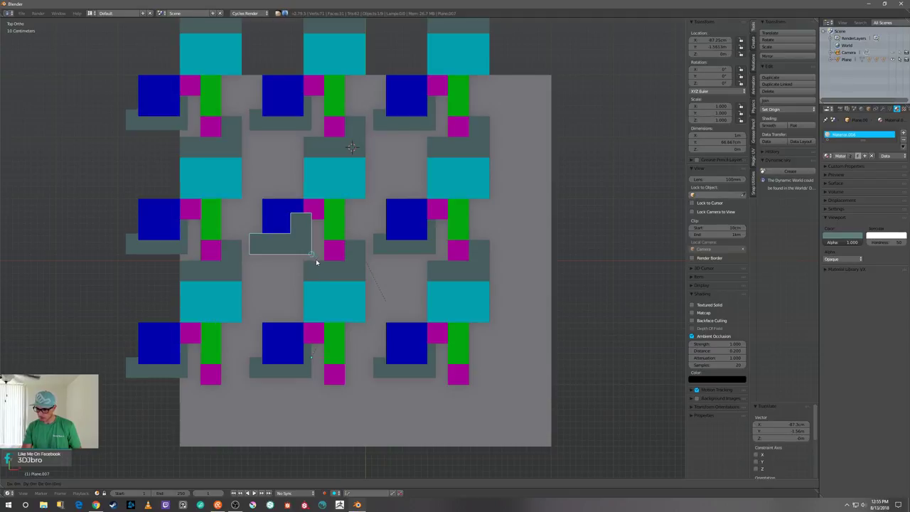
left_click(321, 264)
key("a")
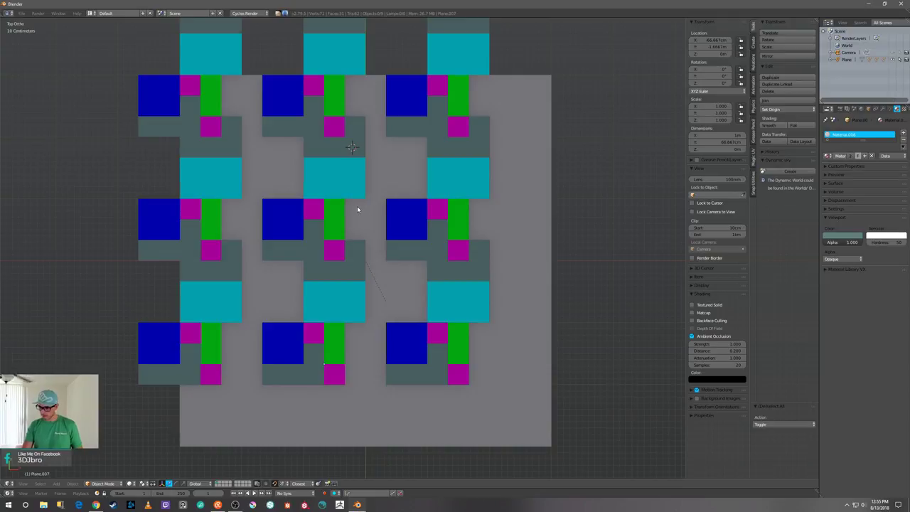
- Select the parent plane, expand its child objects in the outliner and clear the selection
right_click(352, 186)
right_click(348, 185)
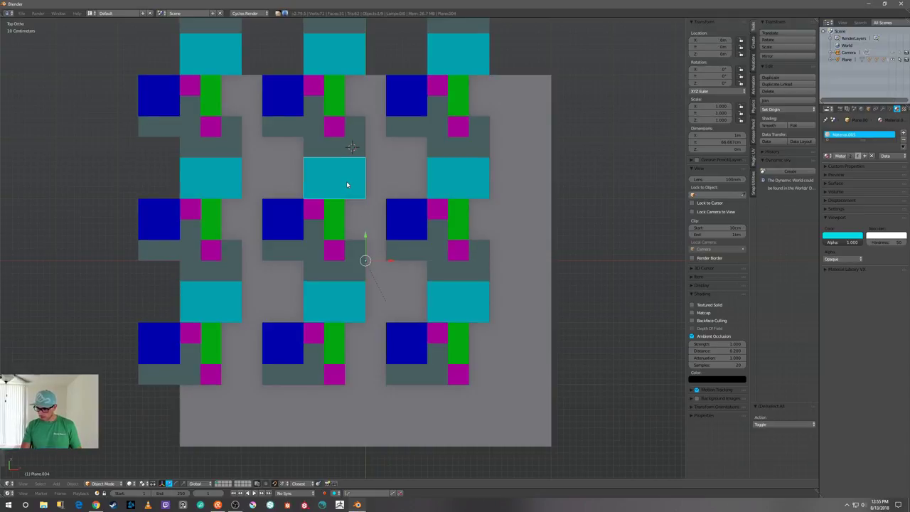
right_click(501, 172)
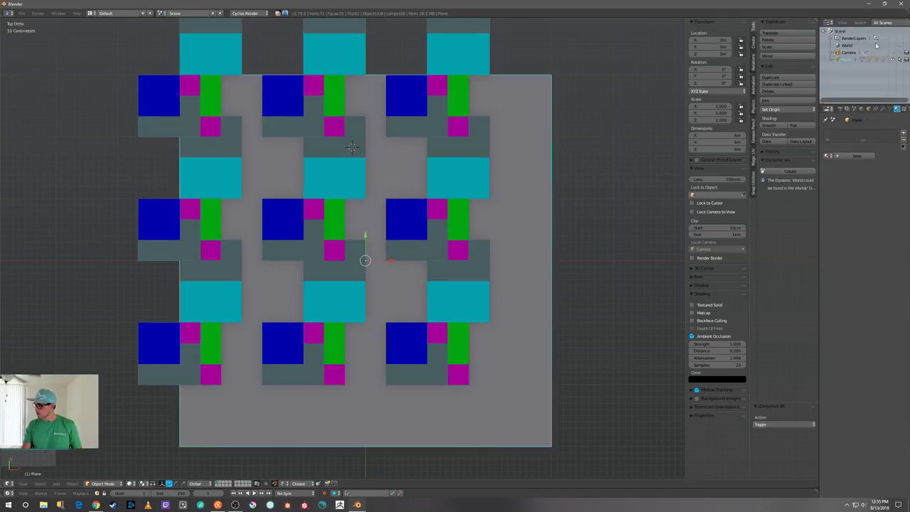
left_click(831, 60)
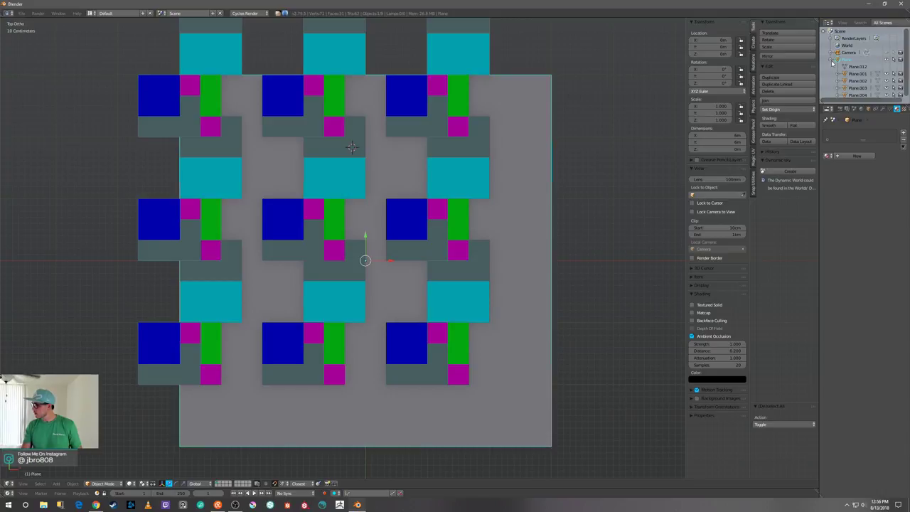
key("a")
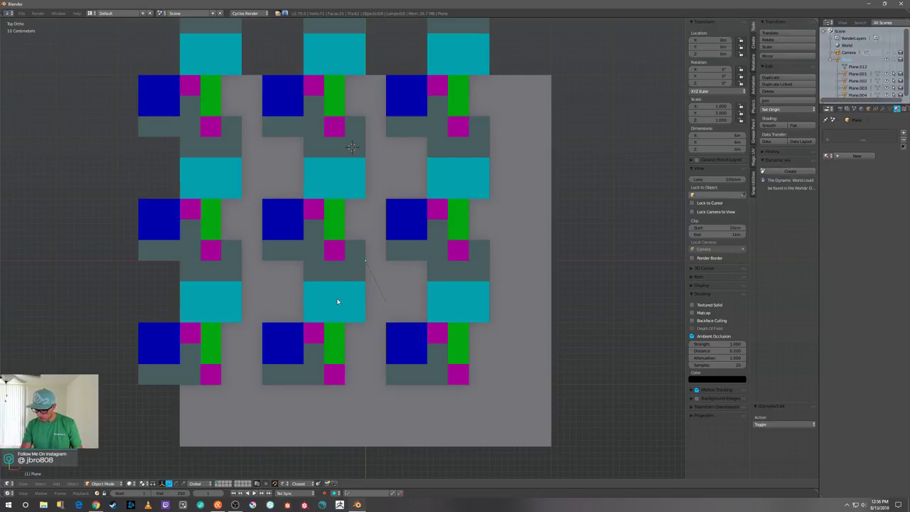
- Duplicate the cyan rectangle in place and assign the existing yellow Material.004 to the copy
right_click(339, 185)
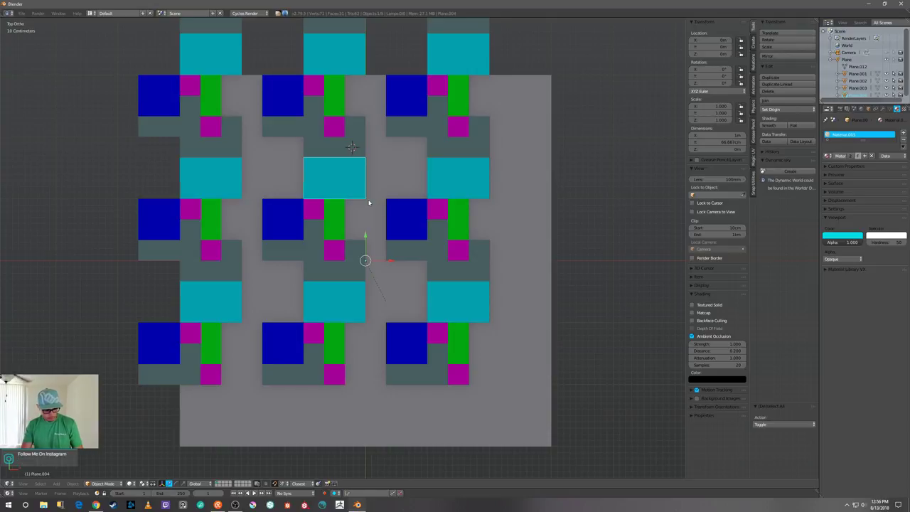
key("shift+d")
right_click(367, 202)
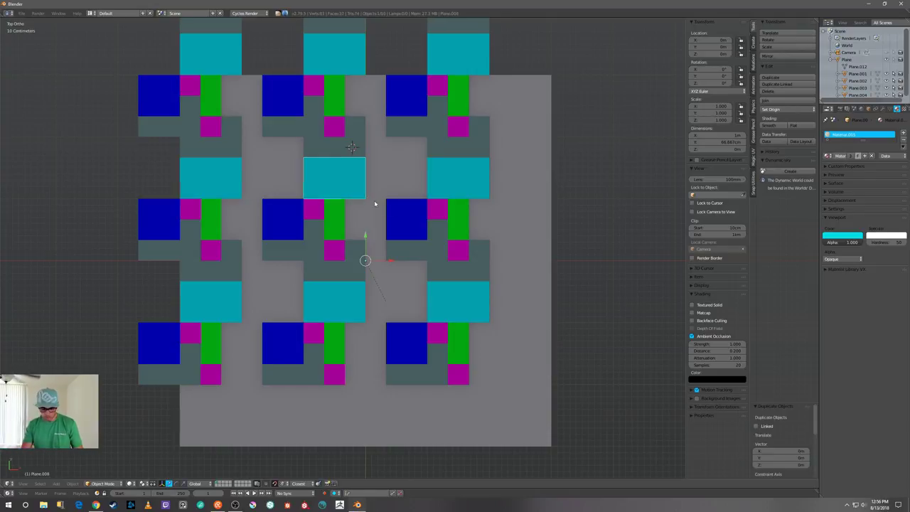
left_click(873, 156)
left_click(828, 156)
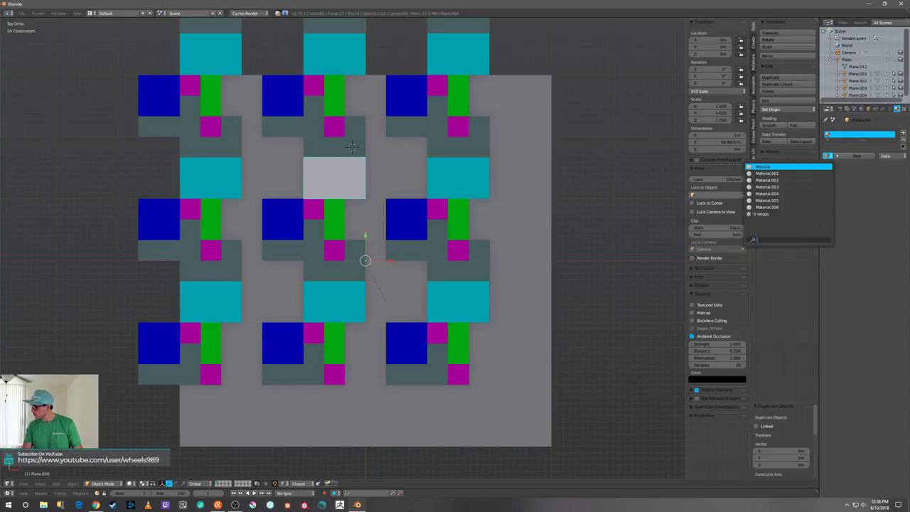
left_click(815, 194)
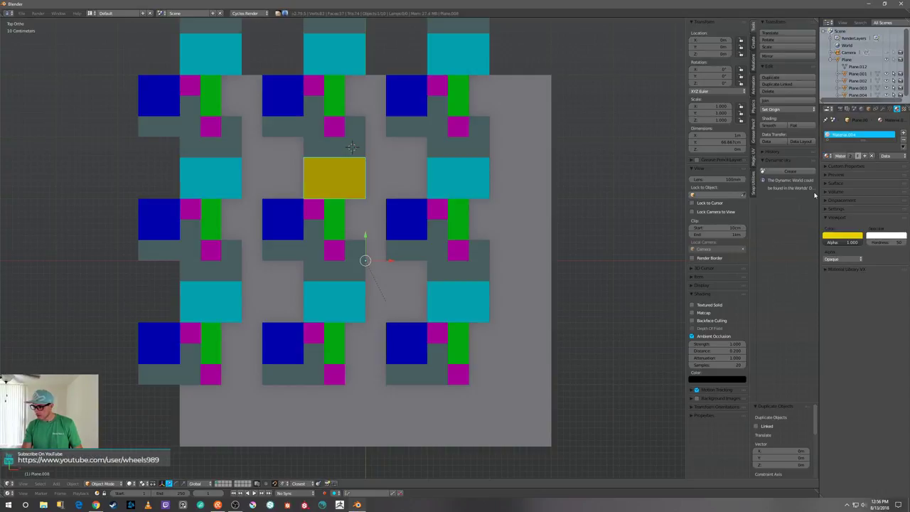
- Rotate the yellow rectangle 90° about the Z axis
key("s")
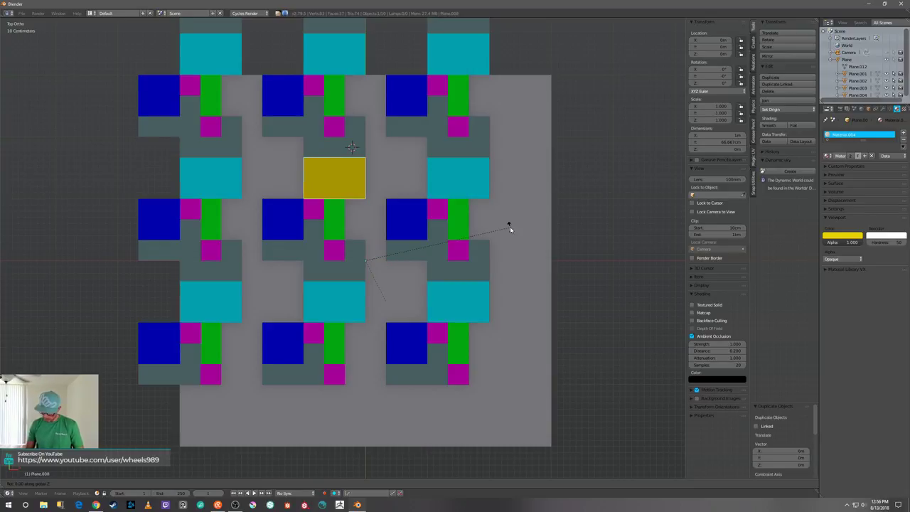
type("90")
key("Return")
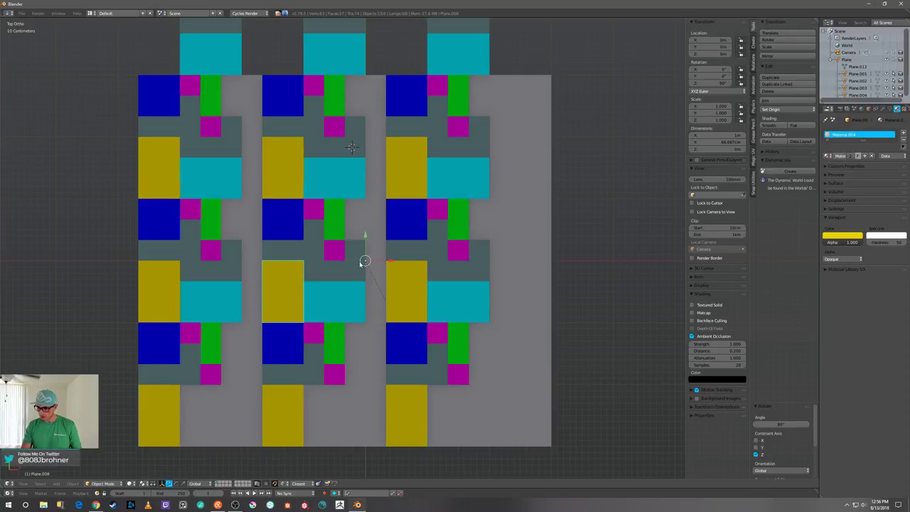
- Duplicate the L-shaped piece beside the blue square, offset it 33.3 cm along X and Y, and rotate it 90° about Z
right_click(307, 244)
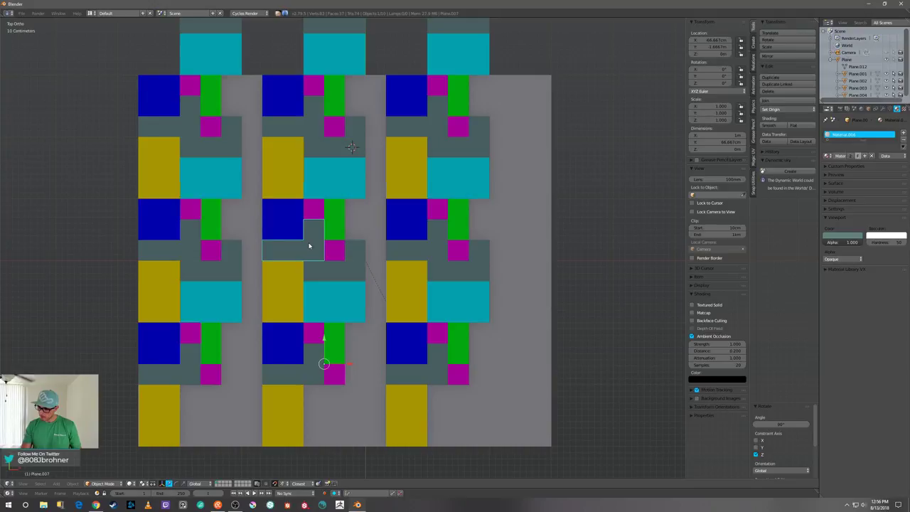
key("shift+d")
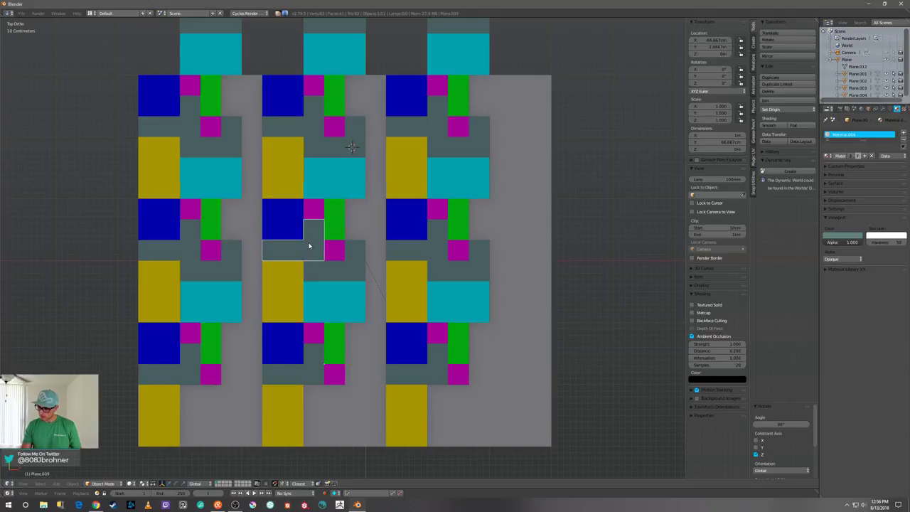
left_click(350, 241)
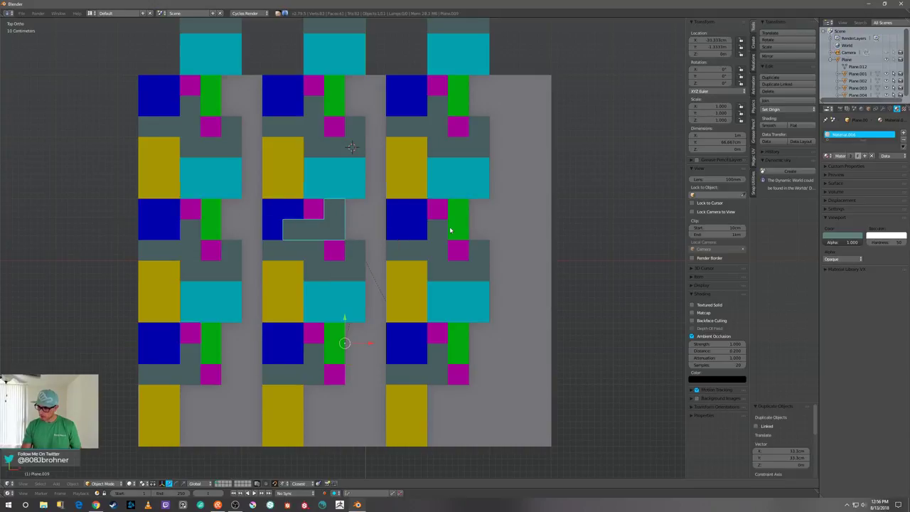
key("r")
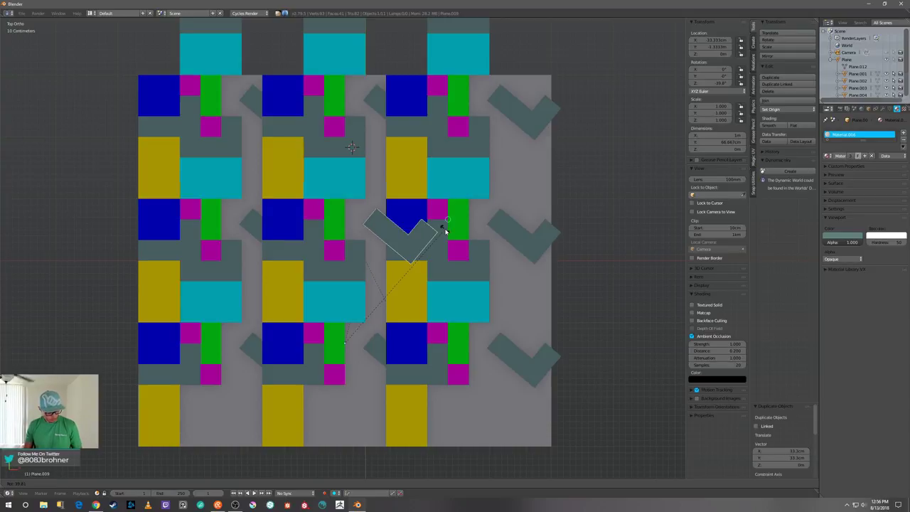
type("90")
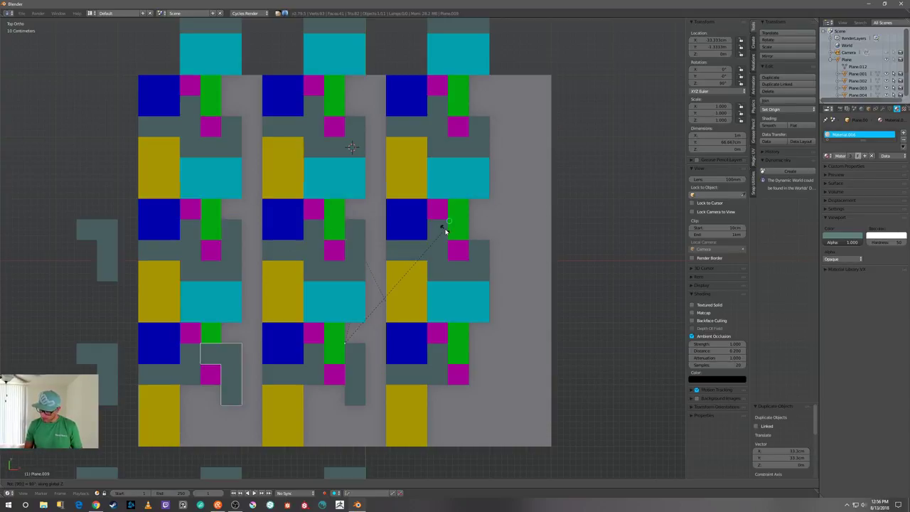
key("Return")
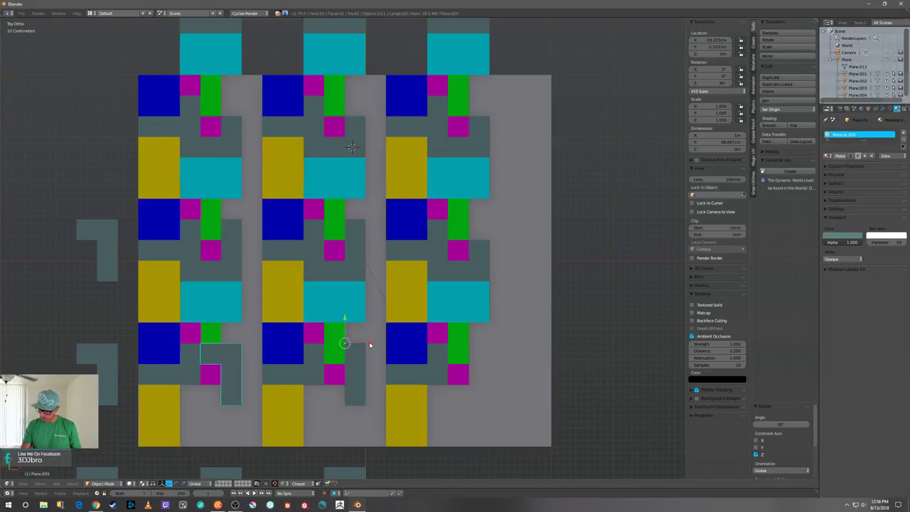
- Undo the 90° rotation of the L-shaped copy and redo it
key("ctrl+z")
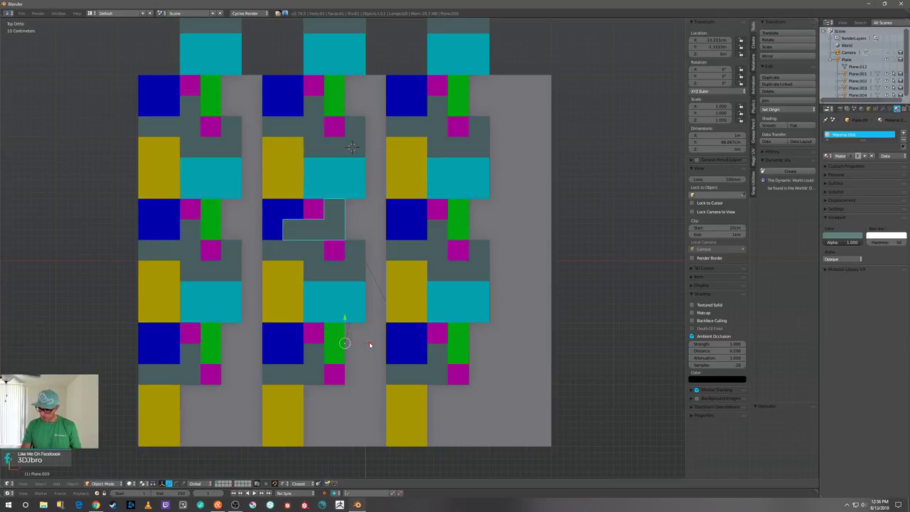
key("ctrl+alt+z")
key("Escape")
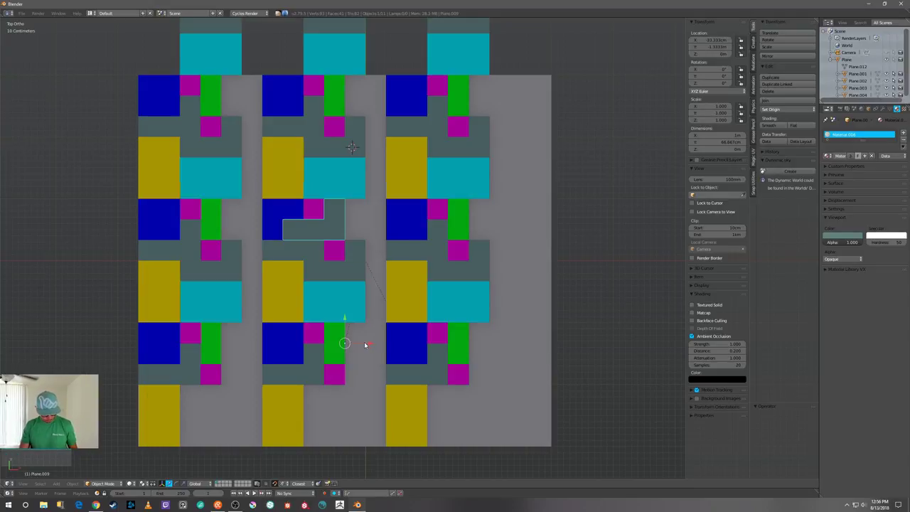
key("ctrl+shift+z")
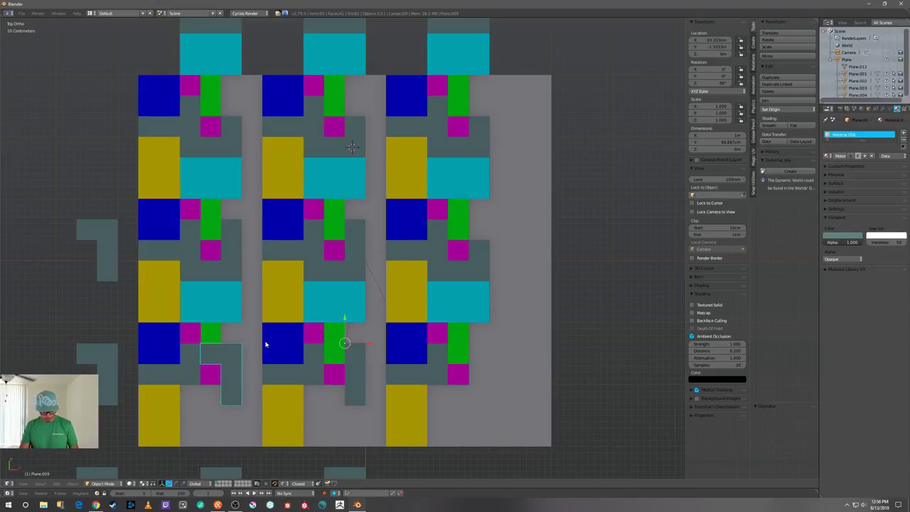
- Move the rotated L-shaped copy to X 2 m, Y 66.667 cm, beside the green piece, and replace its material with a new one
key("g")
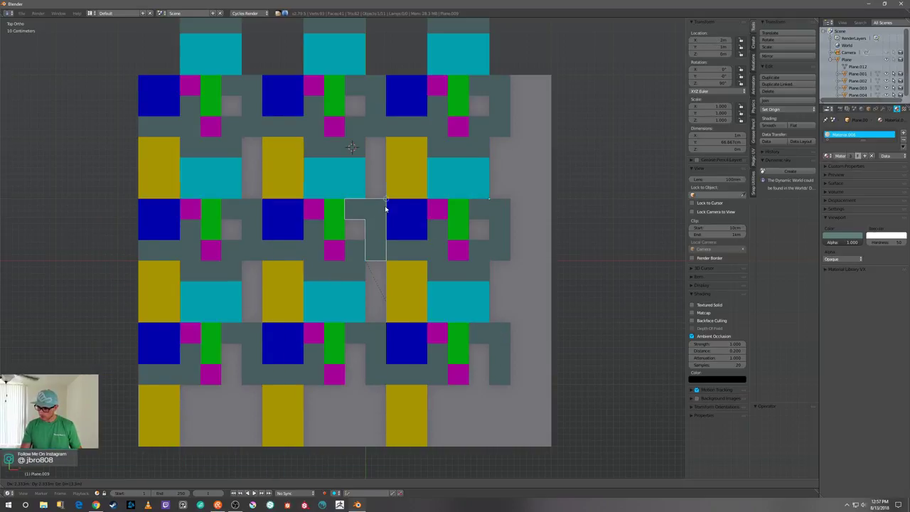
left_click(381, 229)
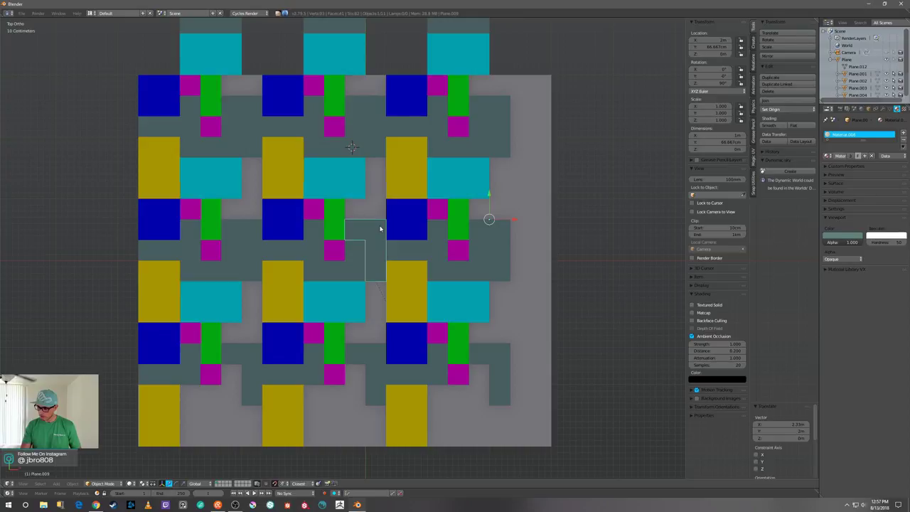
left_click(873, 155)
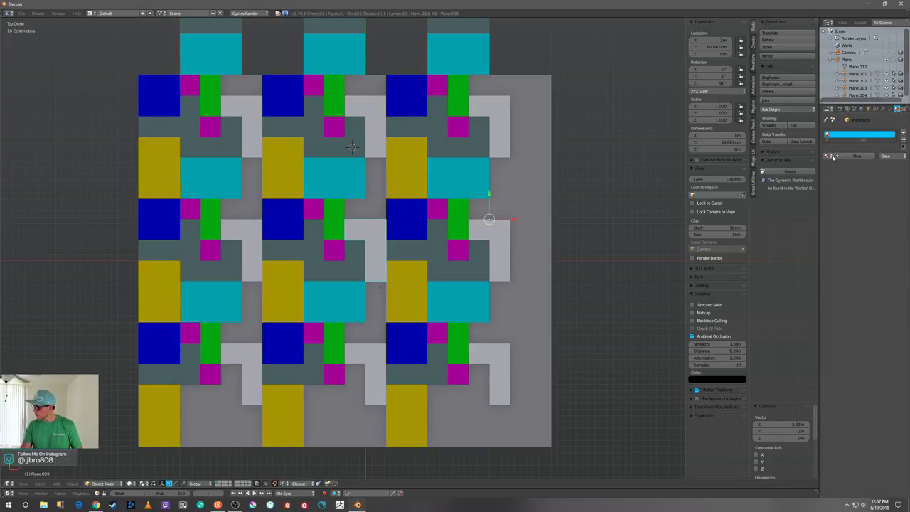
left_click(829, 156)
left_click(853, 156)
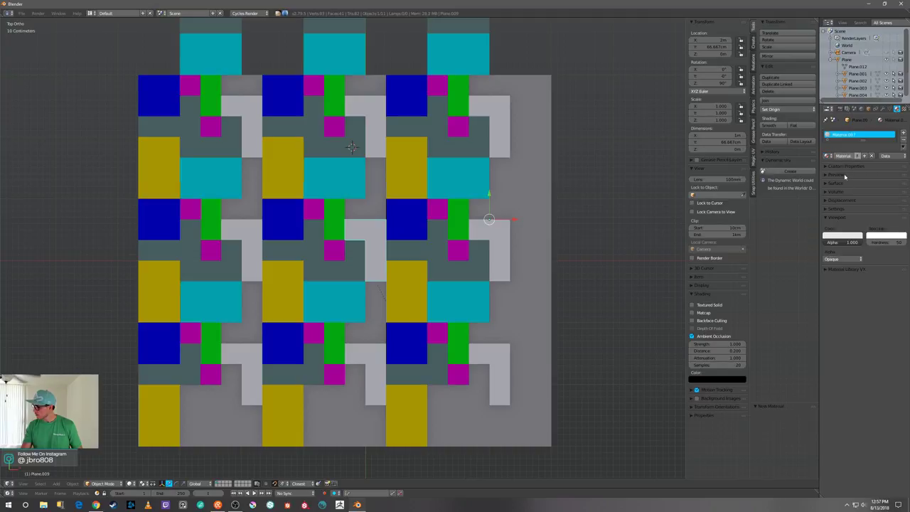
- Set the rotated L-shaped piece's viewport color to dark green and deselect everything
left_click(845, 236)
left_click(799, 165)
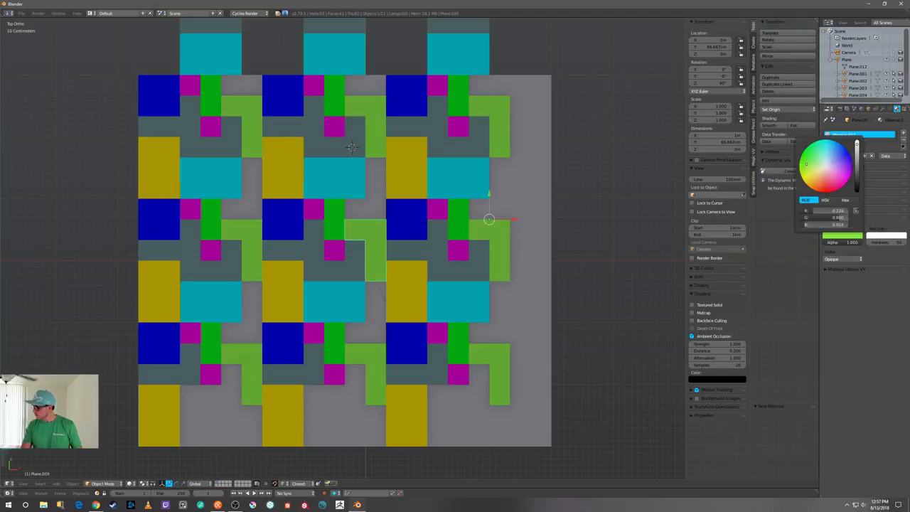
left_click_drag(857, 144, 857, 165)
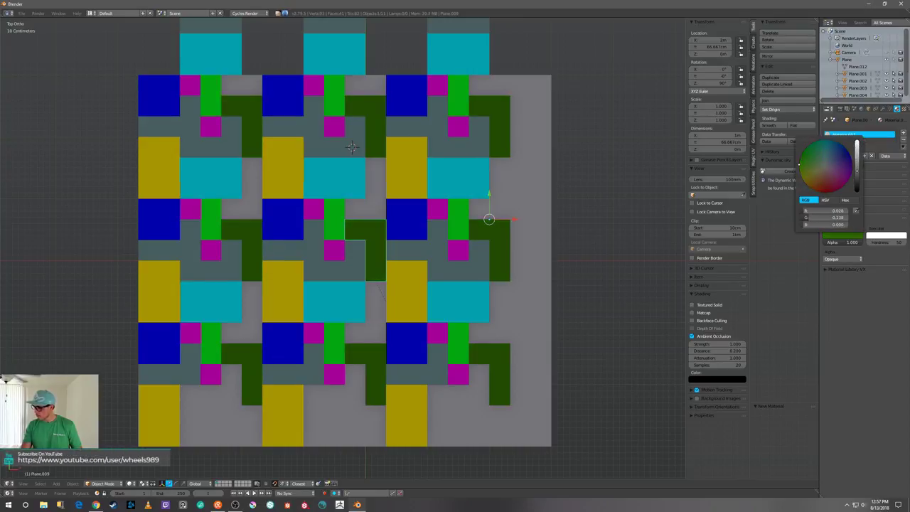
key("a")
- Duplicate the green piece and place the copy on top of the dark green L, 66.7 cm along X and 33.3 cm along Y
scroll(441, 258, "up", 1)
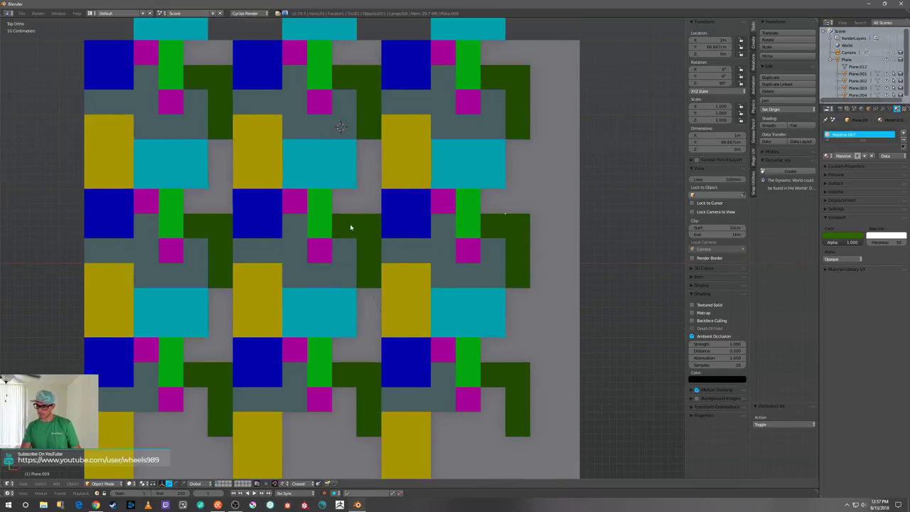
right_click(329, 209)
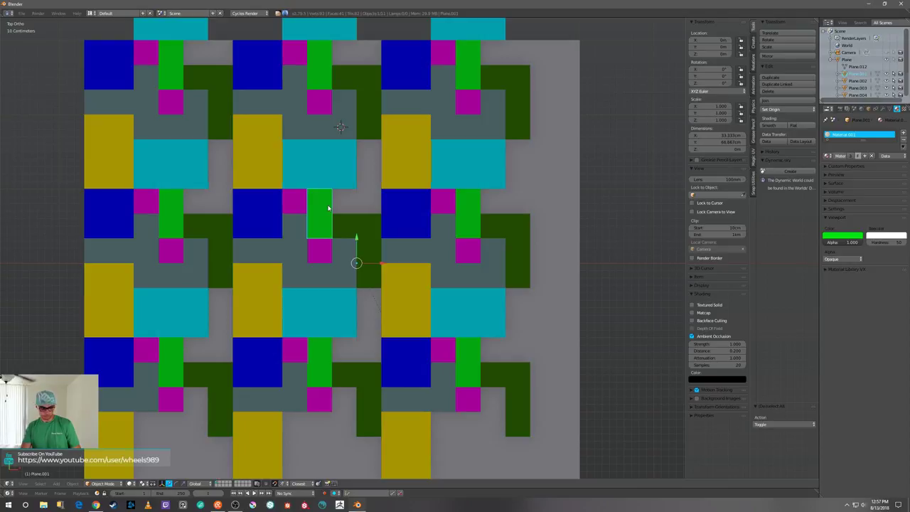
key("shift+d")
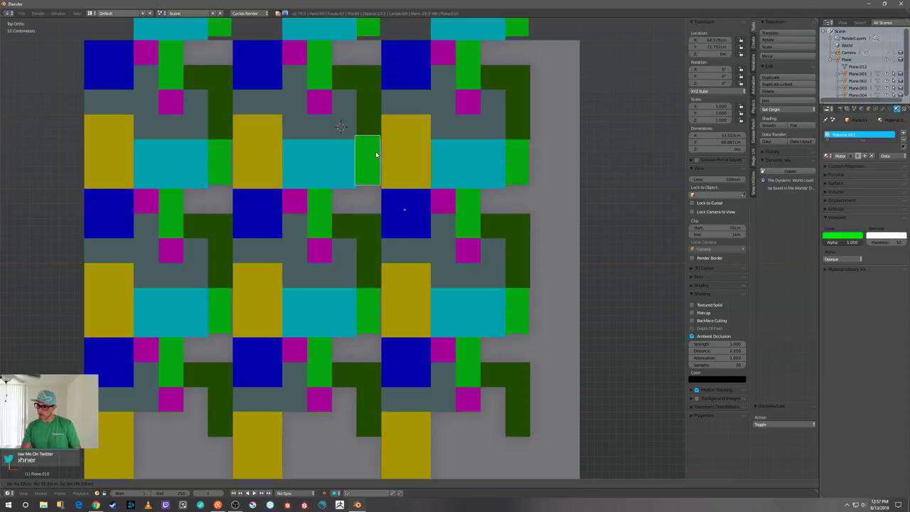
left_click(377, 166)
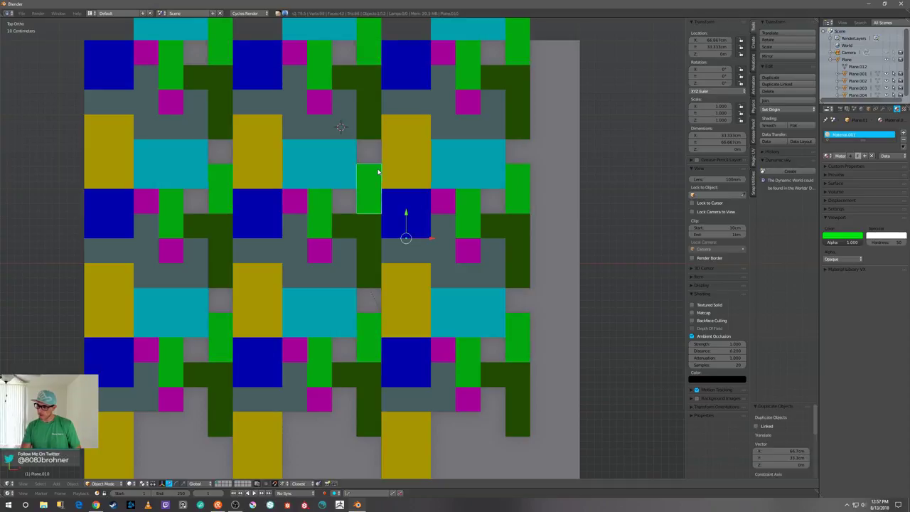
- Delete the dark green L-shaped piece from the pattern
scroll(370, 177, "down", 3)
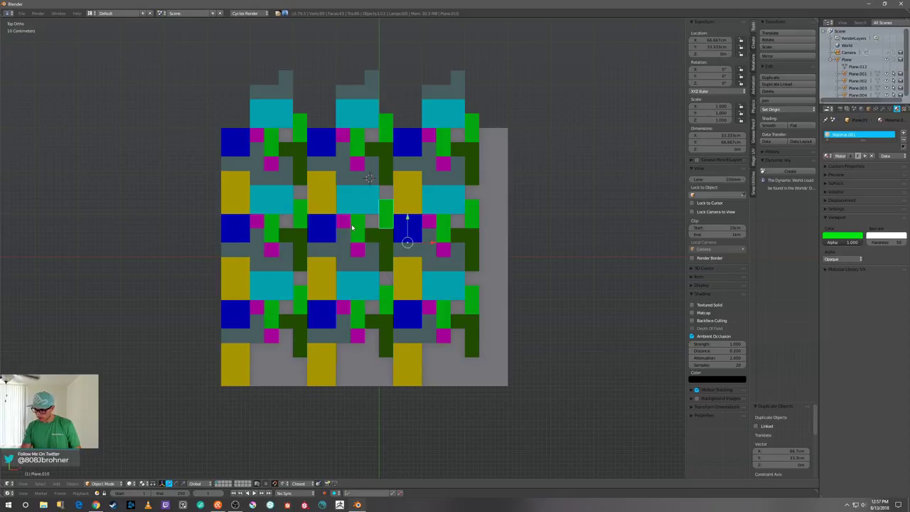
scroll(349, 232, "up", 3)
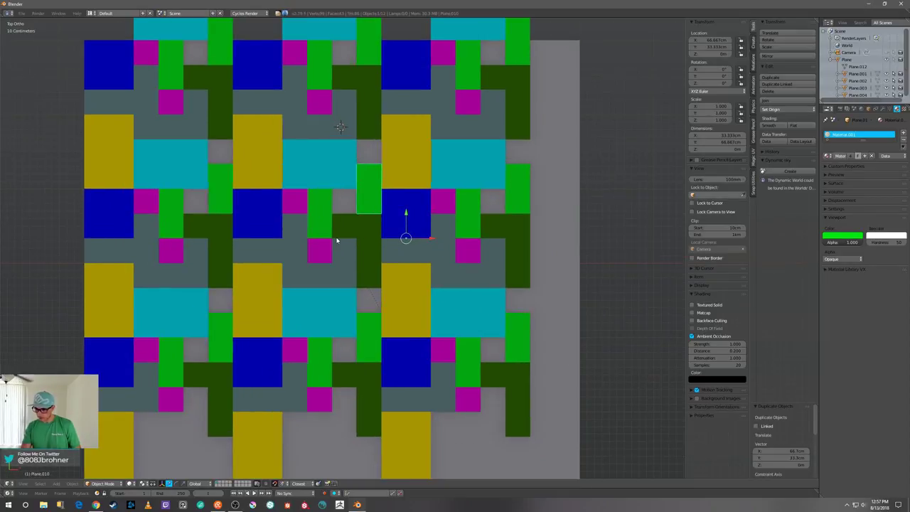
scroll(327, 167, "down", 2)
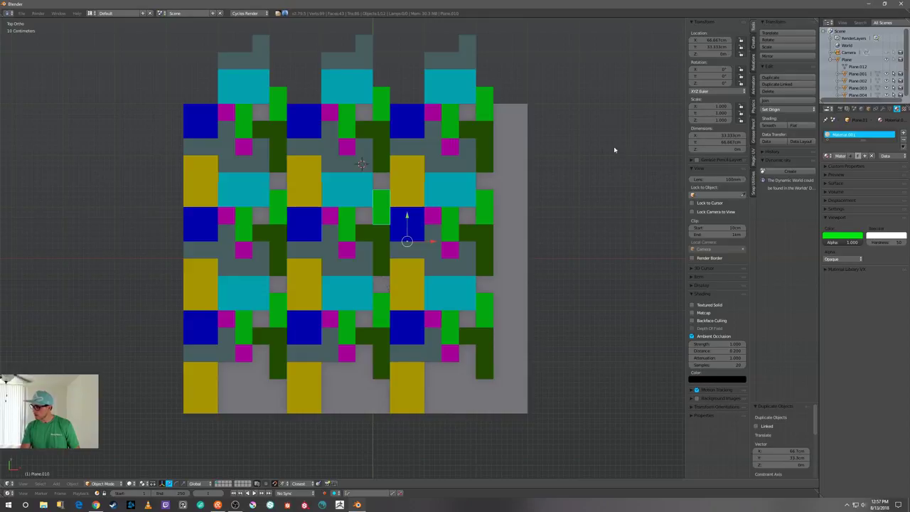
scroll(405, 212, "up", 2)
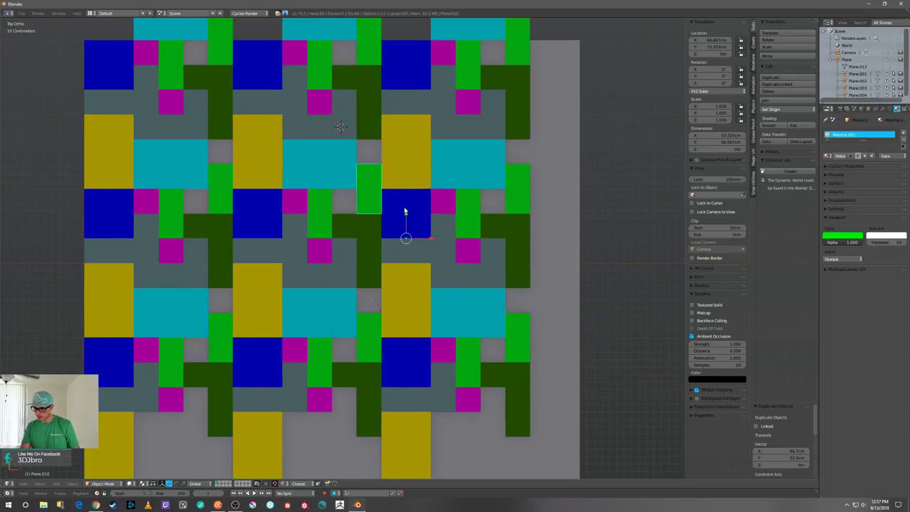
scroll(390, 228, "down", 1)
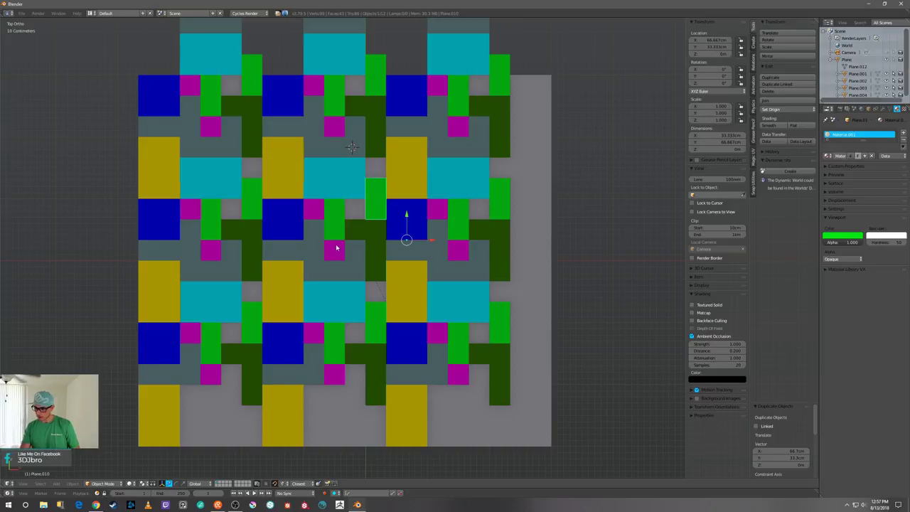
right_click(375, 242)
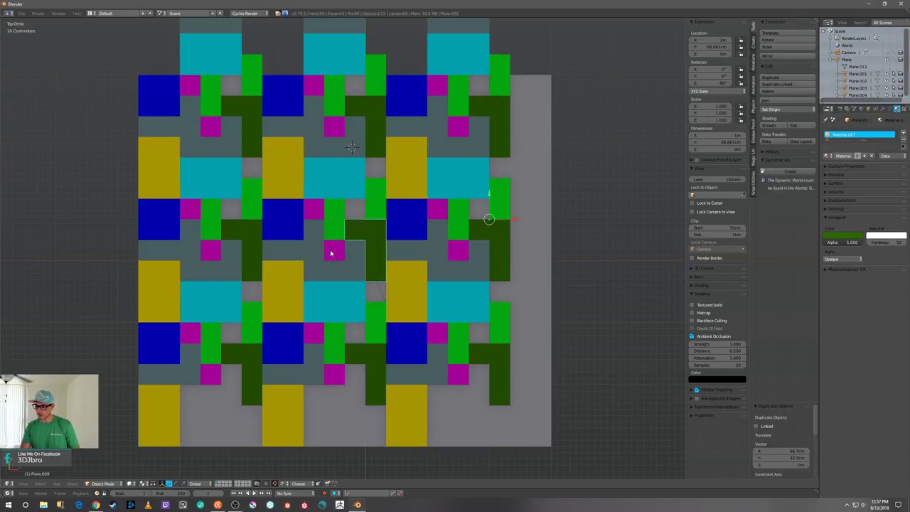
key("x")
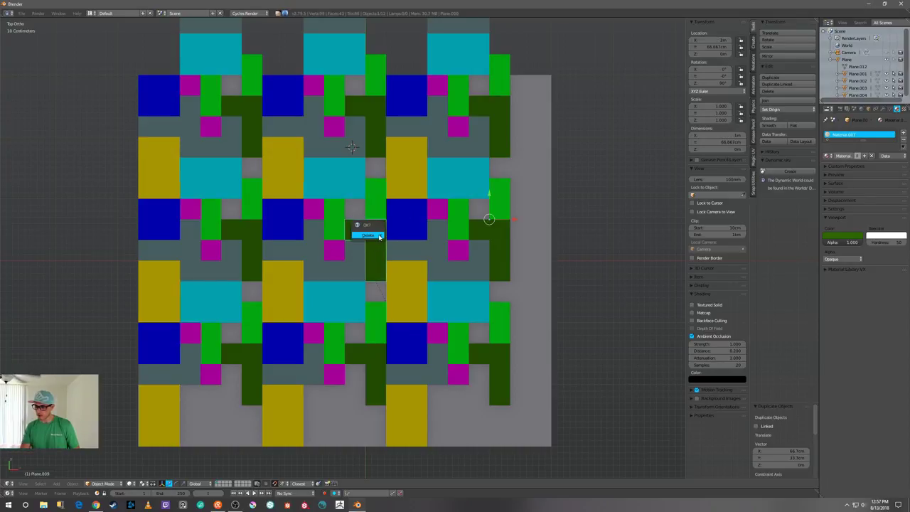
left_click(376, 235)
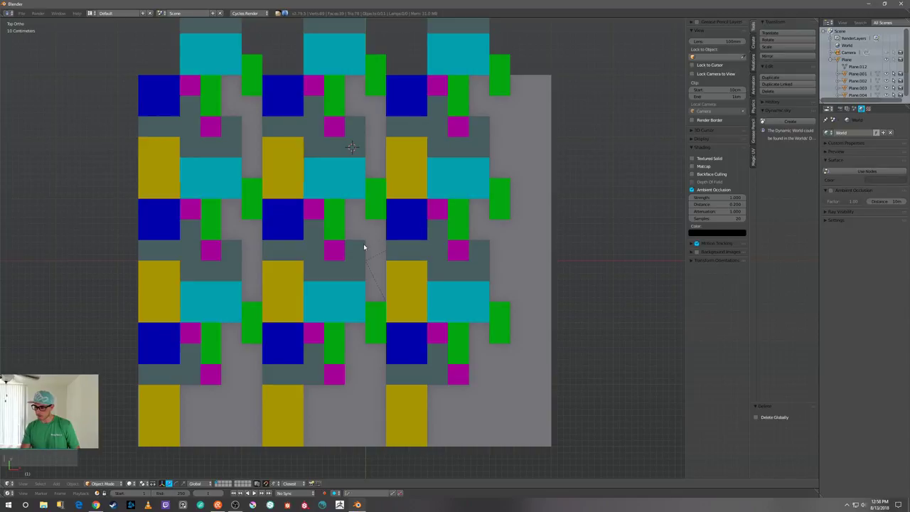
- Move the copied green piece up 33.3 cm along Y so it sits flush beside the cyan rectangle
left_click(292, 224)
left_click(379, 192)
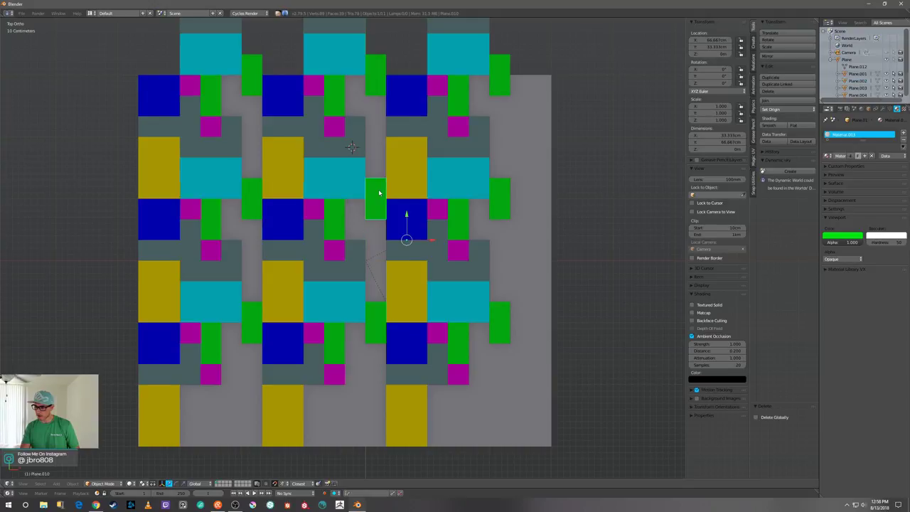
key("g")
key("y")
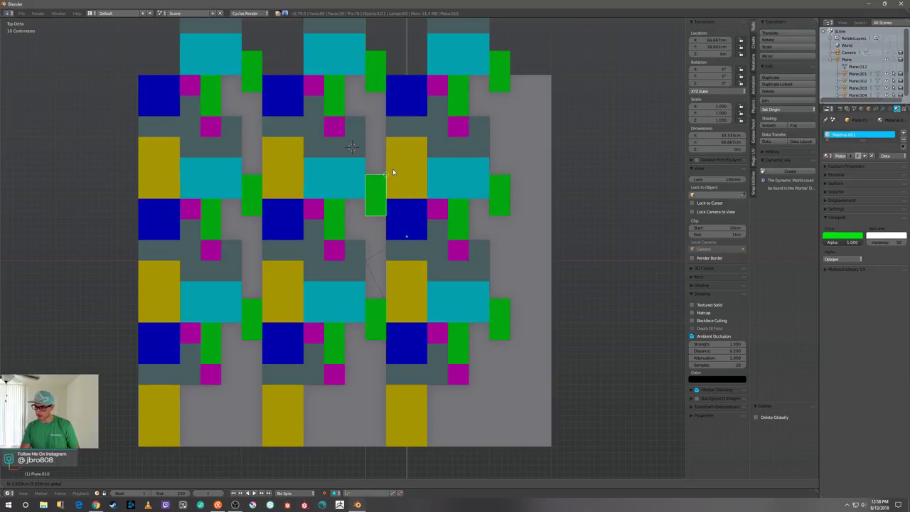
left_click(385, 160)
- Move the original green piece 66.7 cm along X and 33.3 cm down along Y, into the column of the green copy
left_click(291, 212)
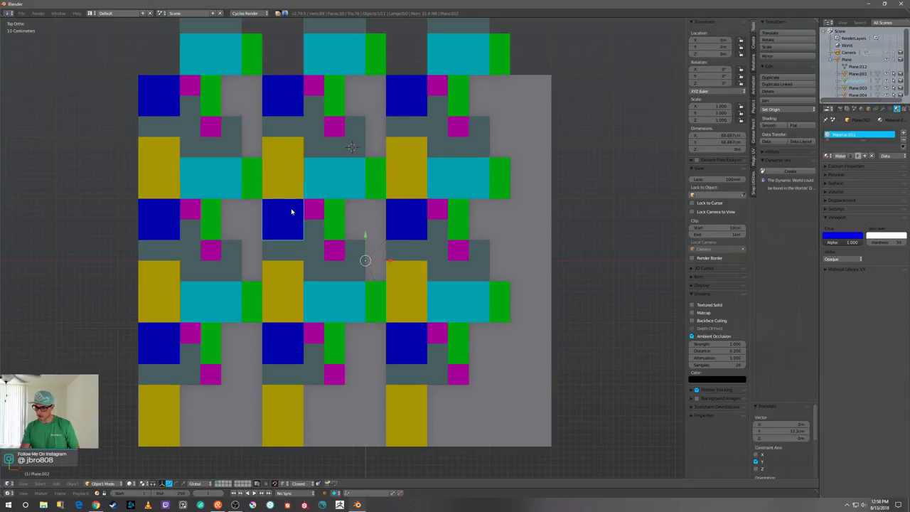
left_click(338, 214)
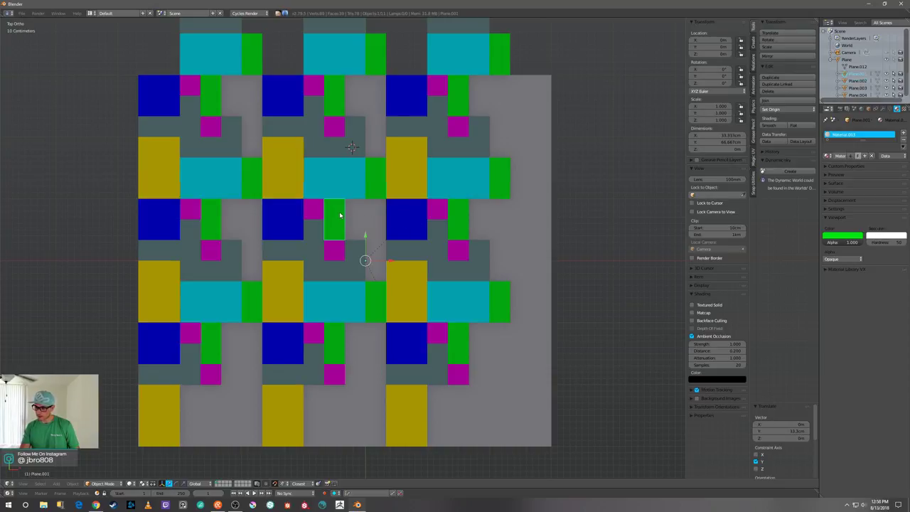
key("g")
key("x")
left_click(393, 249)
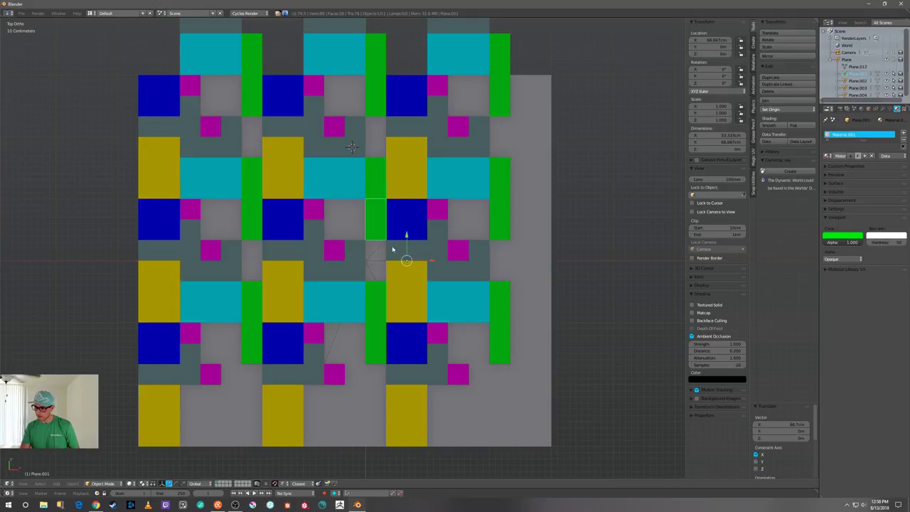
key("g")
key("y")
left_click(406, 257)
- Duplicate the blue square, place the copy 1 m along X in the gap beside the upper magenta square, and deselect everything
left_click(277, 219)
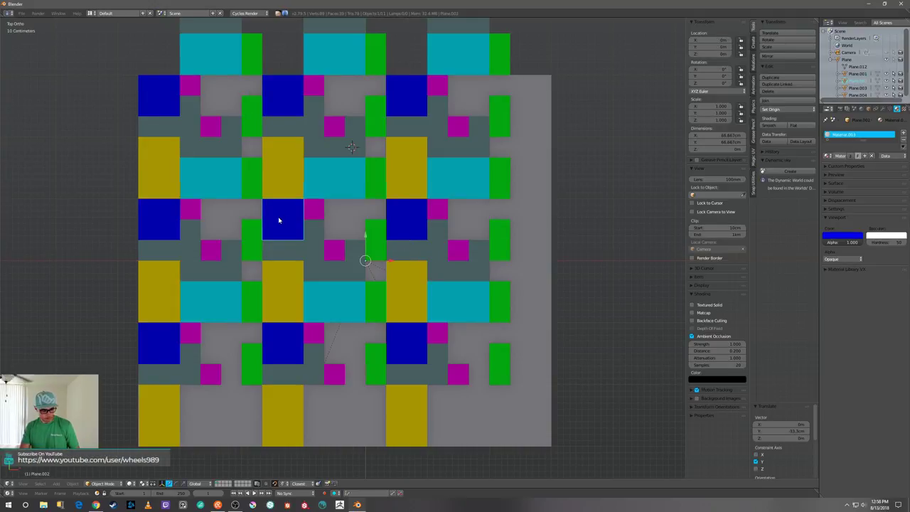
key("shift+d")
left_click(279, 221)
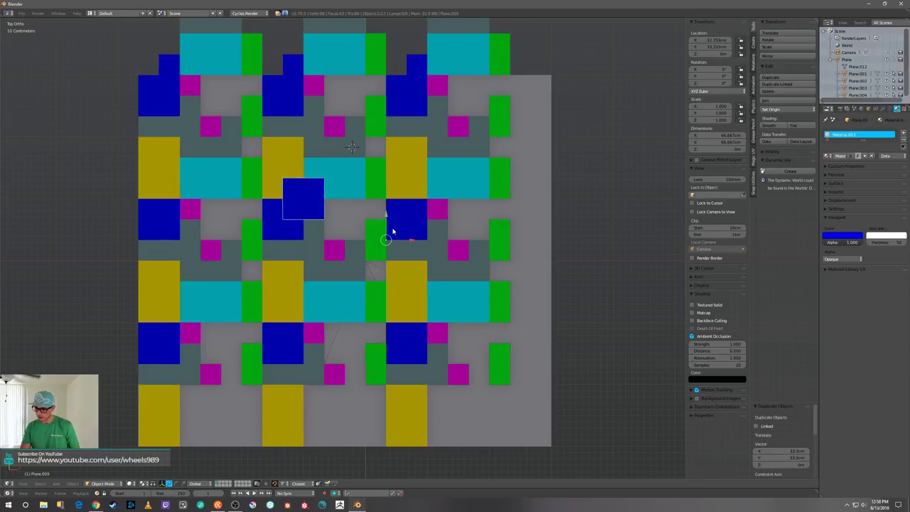
key("g")
left_click(368, 243)
key("a")
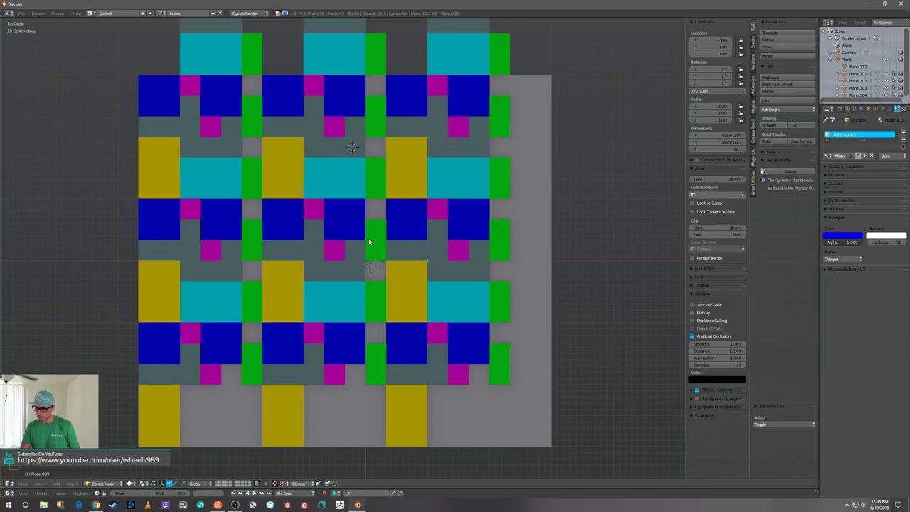
- Duplicate the upper magenta square 1 m along X, and duplicate that copy 1 m down along Y to fill the gaps in the green column
left_click(317, 212)
key("shift+d")
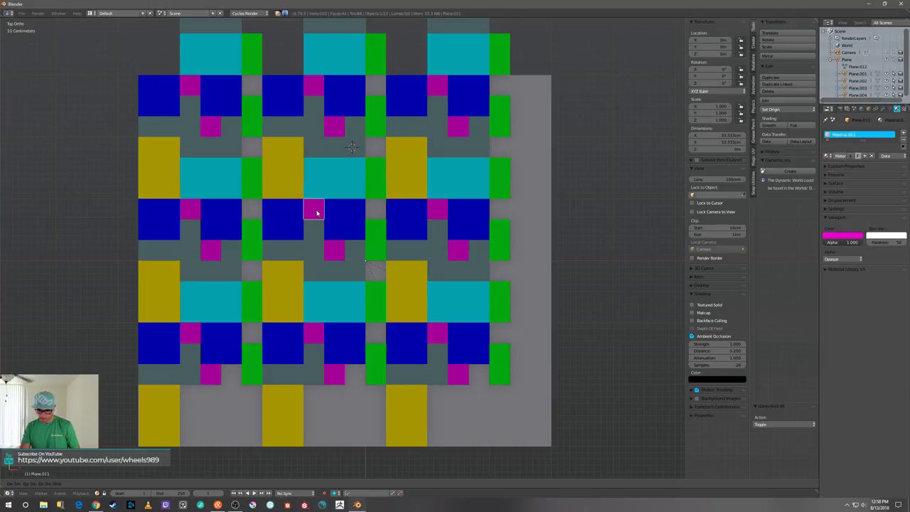
left_click(385, 220)
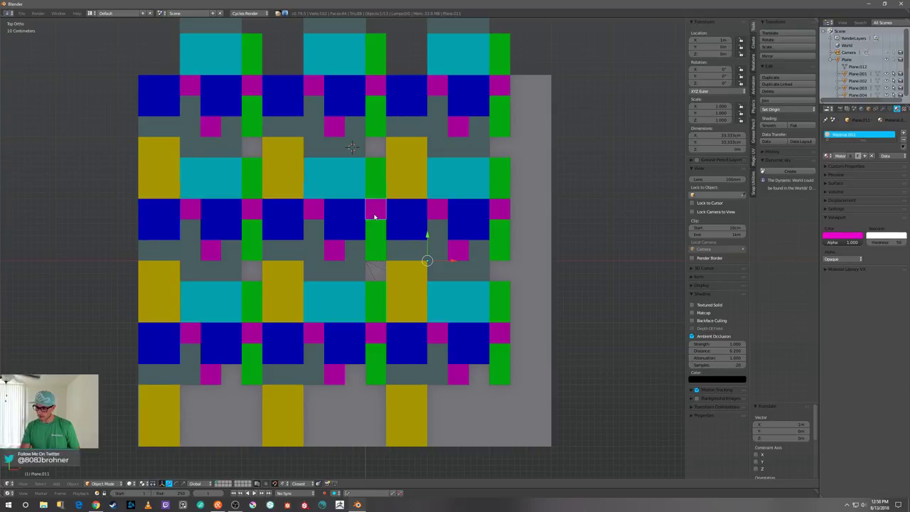
key("shift+d")
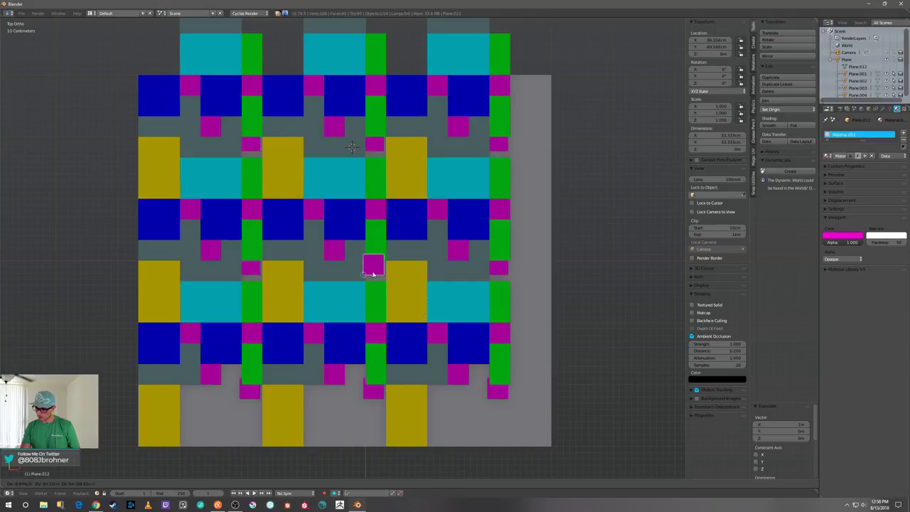
left_click(373, 280)
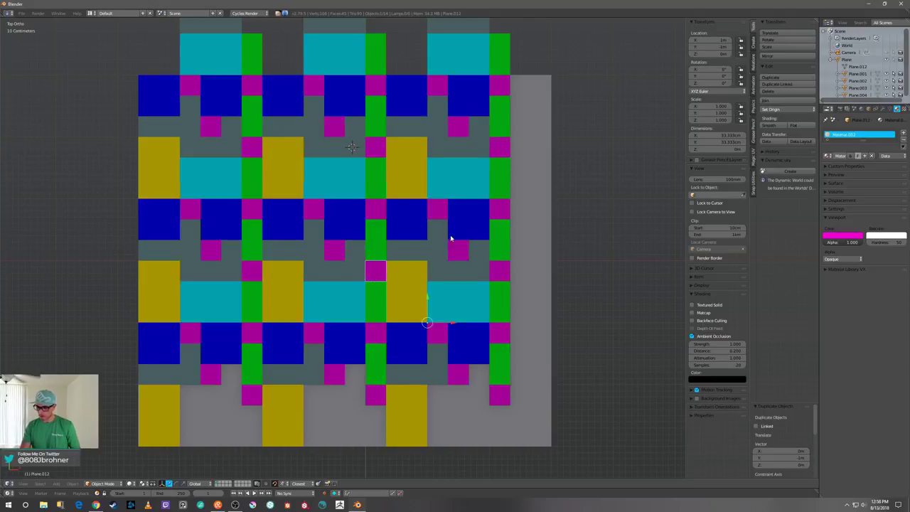
- Examine the repeating tile pattern from above and at an angle for remaining gaps between the pieces
scroll(450, 238, "down", 2)
mouse_move(469, 220)
middle_mouse_down()
mouse_move(492, 185)
mouse_move(530, 163)
mouse_move(553, 175)
mouse_move(533, 205)
mouse_move(498, 214)
mouse_move(431, 201)
mouse_move(464, 206)
middle_mouse_up()
key("KP_7")
scroll(411, 248, "up", 3)
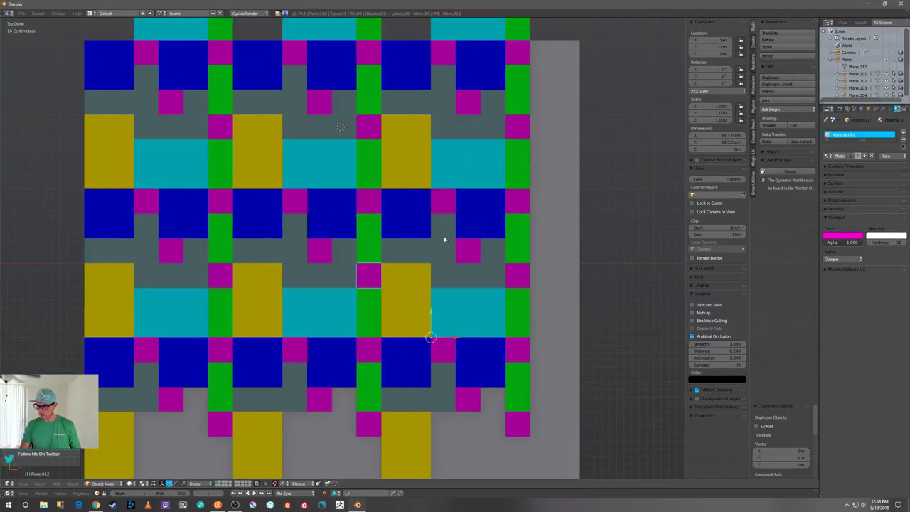
middle_click_drag(445, 239, 510, 234, "shift")
middle_click_drag(490, 235, 524, 204)
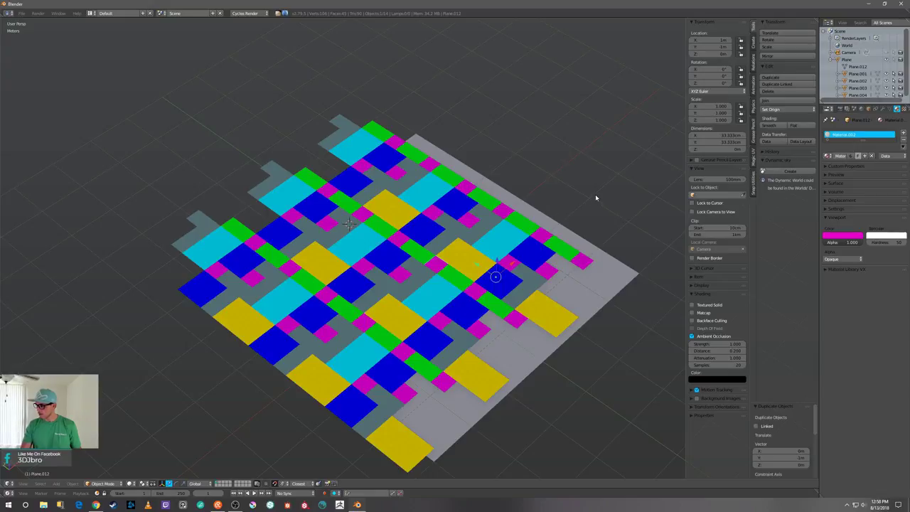
middle_click_drag(682, 260, 542, 233)
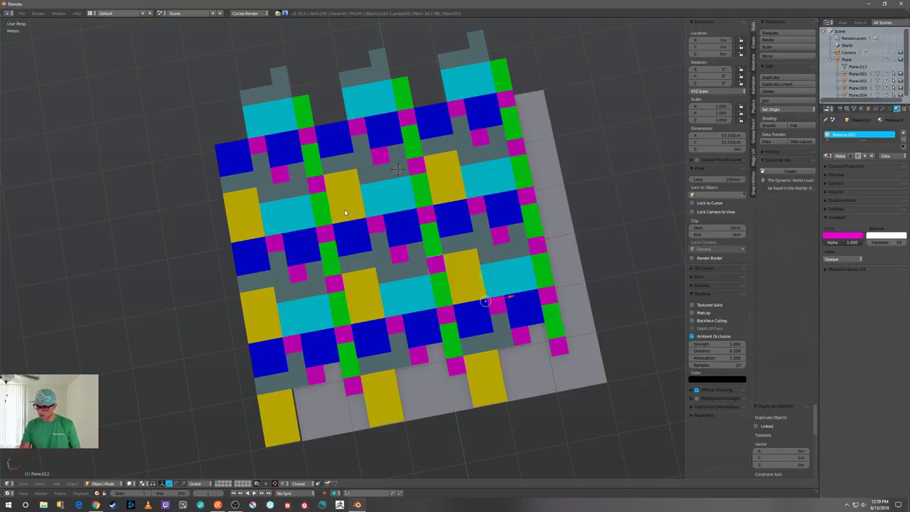
- Join all the colored tile pieces into one object and isolate it on the first layer of the lower row
key("a")
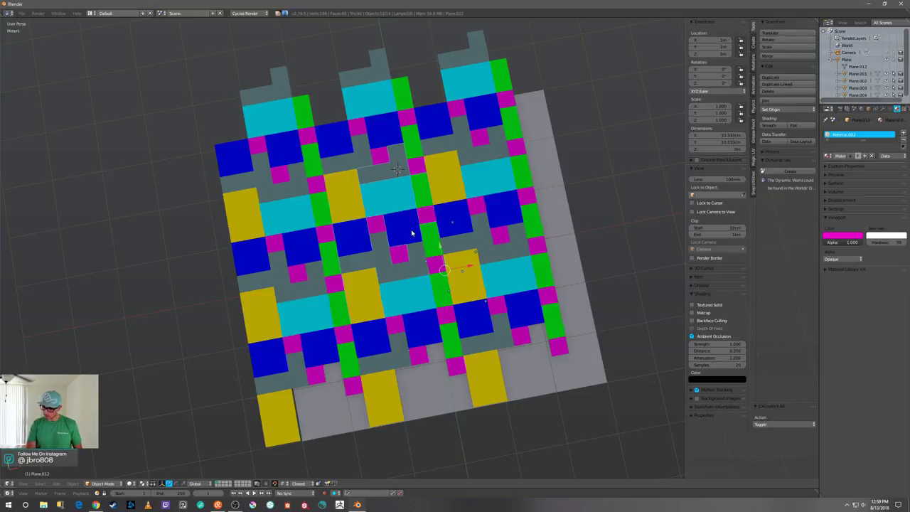
key("ctrl+j")
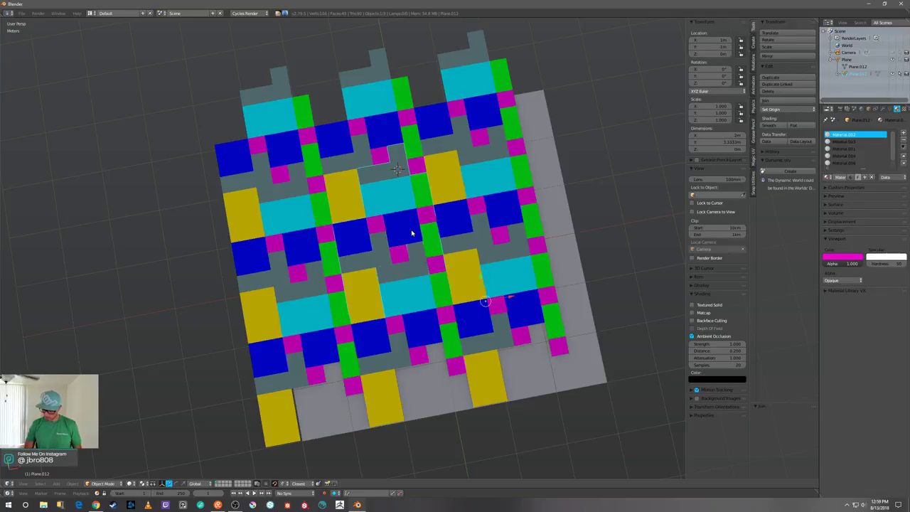
key("m")
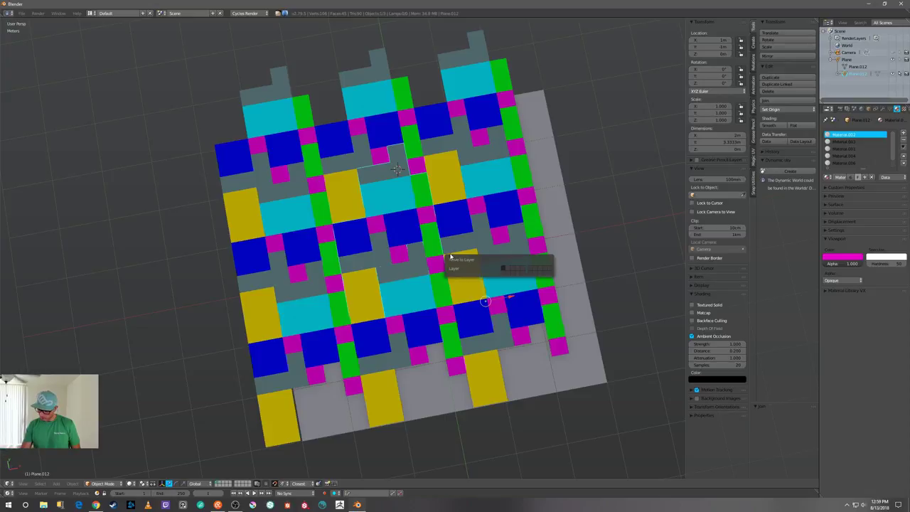
left_click(504, 273)
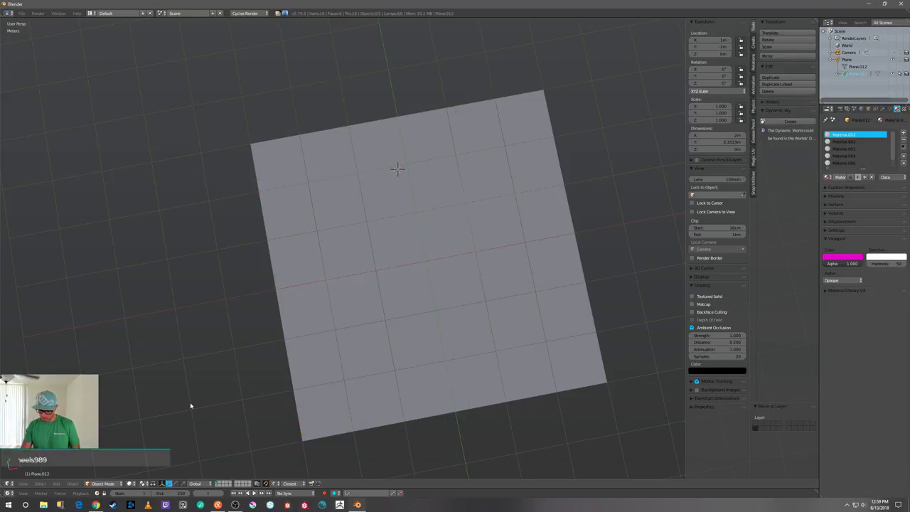
left_click(218, 483)
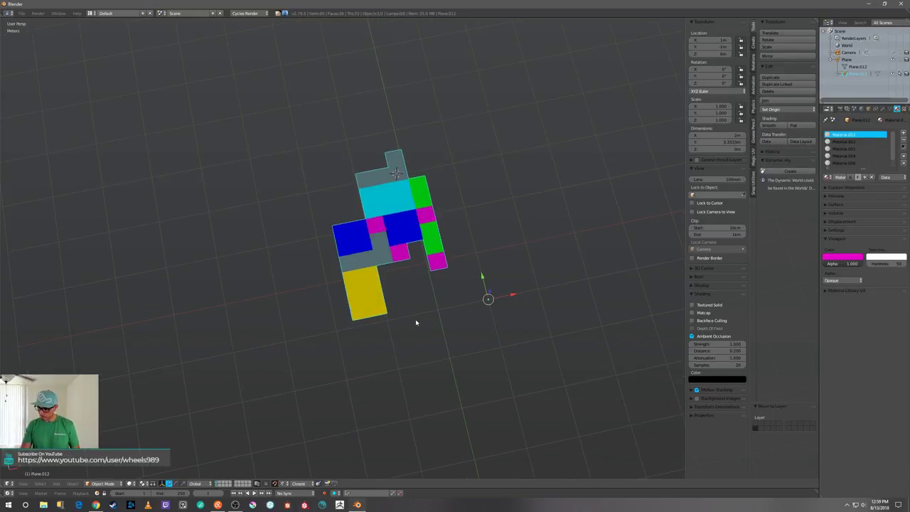
- Apply the rotation and scale of the joined tile object in top view
scroll(427, 306, "up", 4)
middle_click_drag(450, 295, 428, 302)
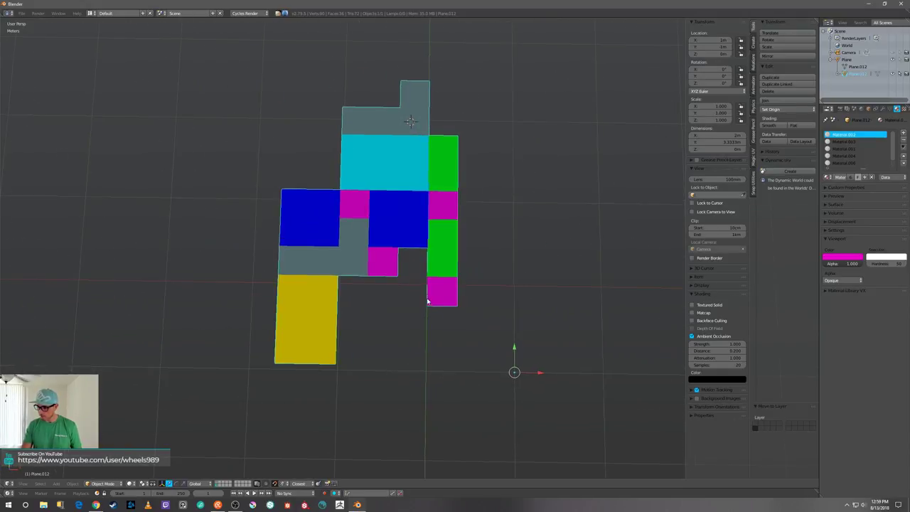
key("KP_7")
middle_click_drag(495, 243, 524, 250, "shift")
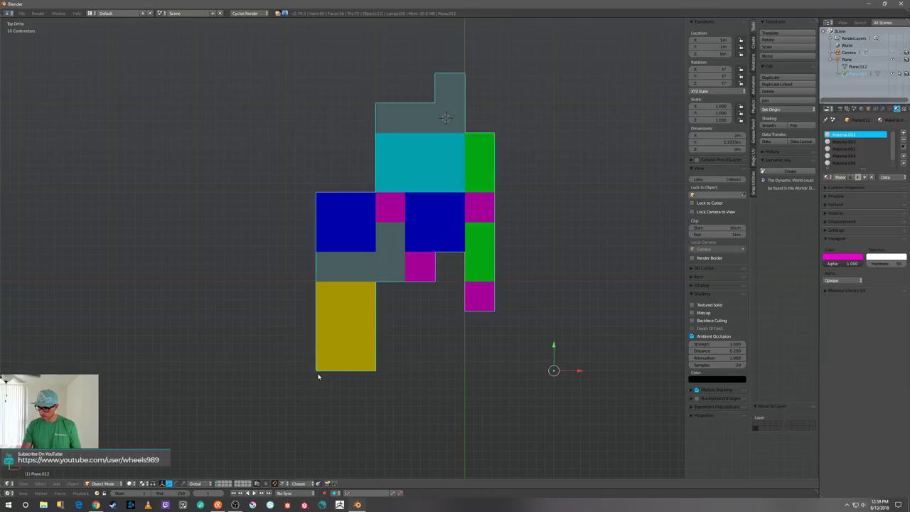
middle_click_drag(318, 376, 315, 345)
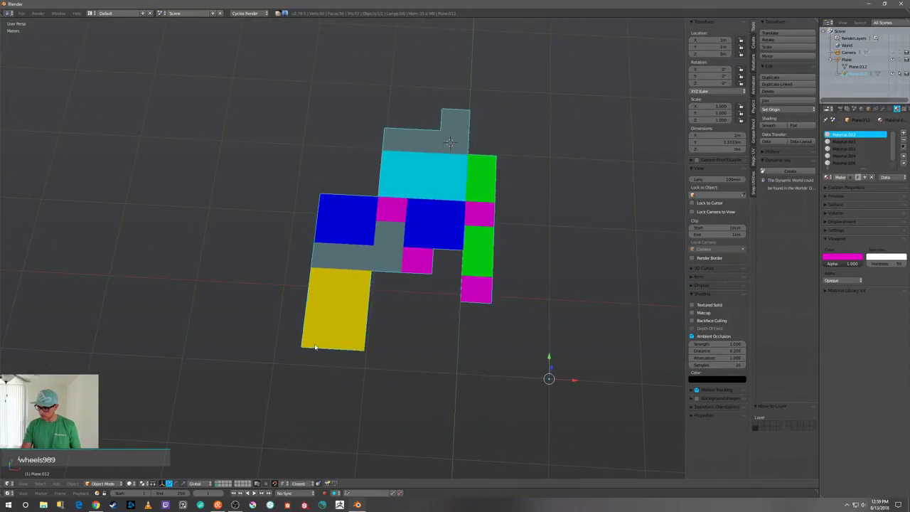
key("q")
left_click(427, 282)
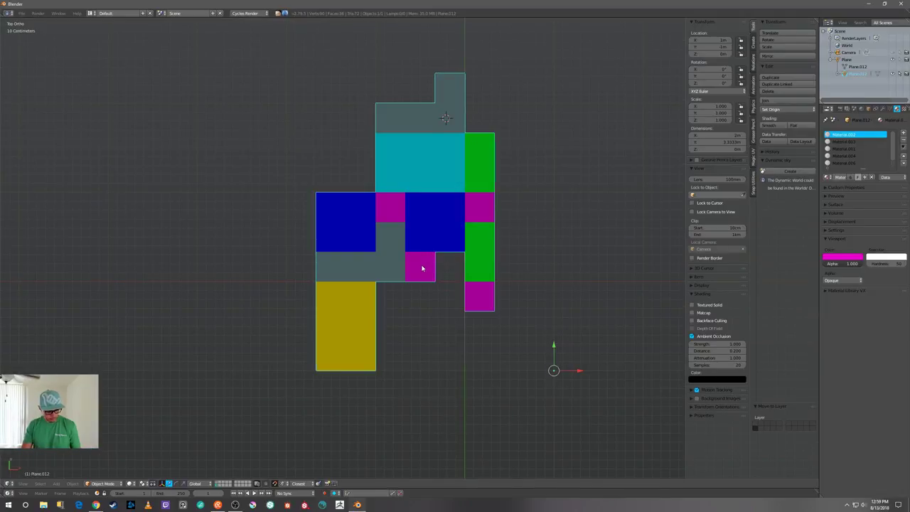
key("q")
key("Escape")
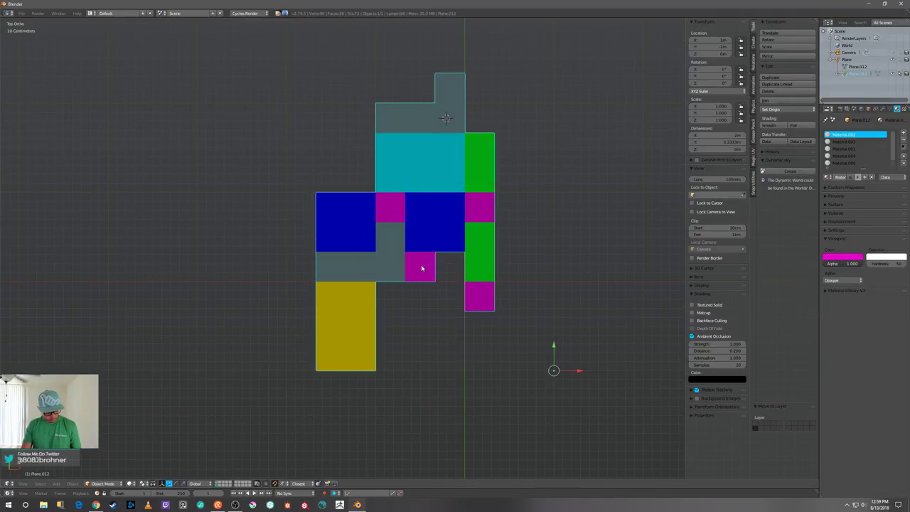
key("ctrl+a")
left_click(421, 264)
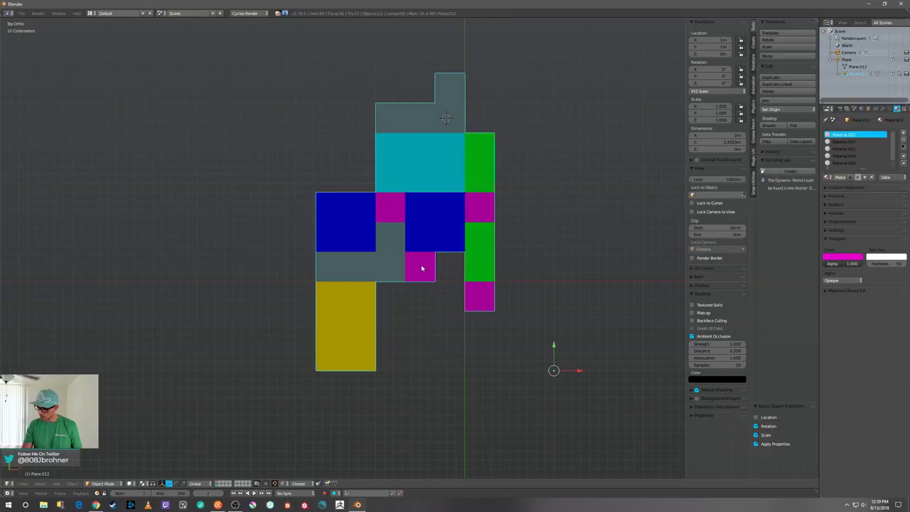
scroll(421, 267, "down", 2)
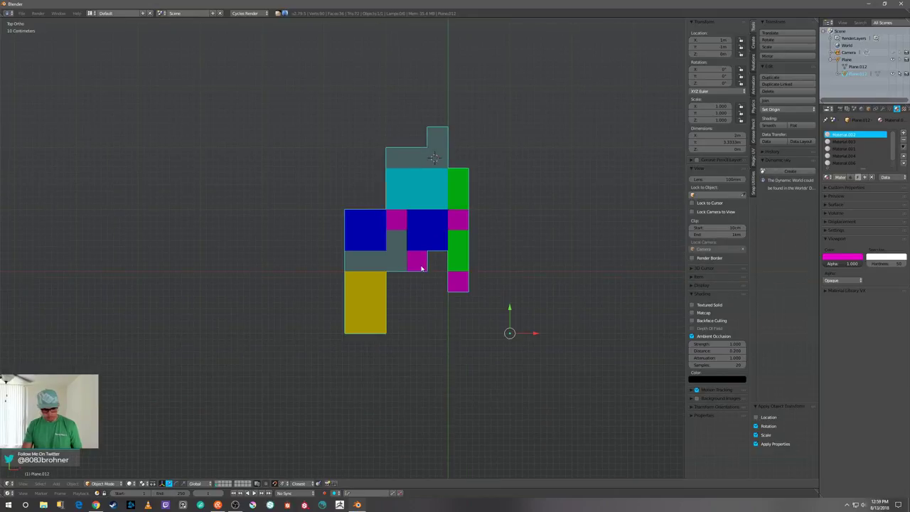
- Snap the 3D cursor to the world center and set the joined tile object's origin to the 3D cursor
key("shift+s")
left_click(423, 231)
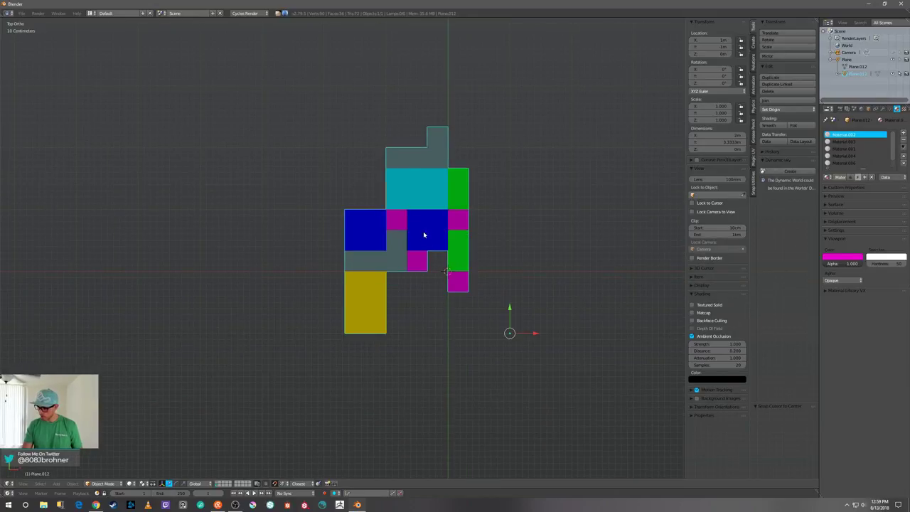
left_click(783, 108)
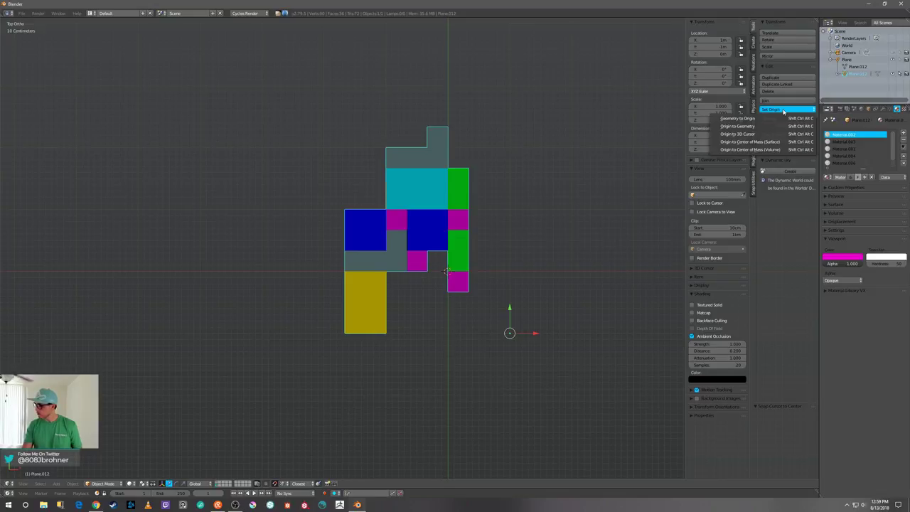
left_click(778, 134)
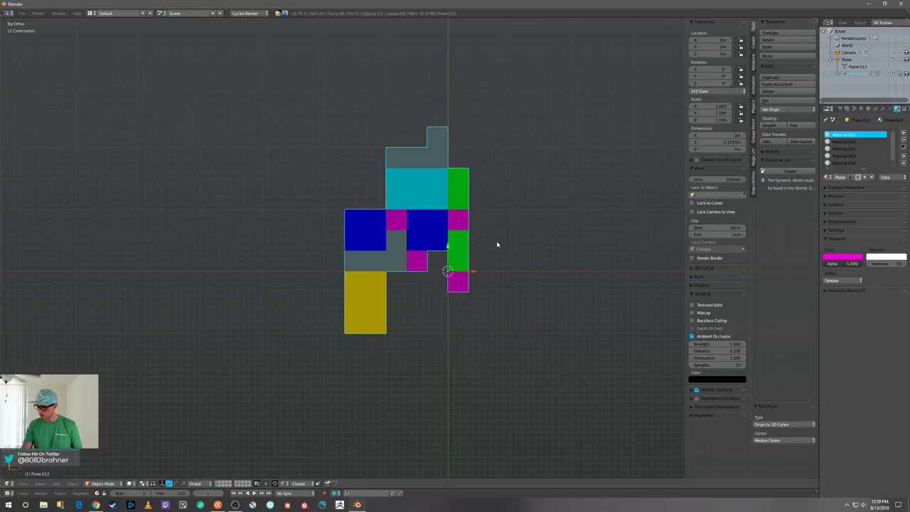
- Extrude all faces of the tile mesh upward by about 29 cm to turn the flat pieces into solid blocks
middle_click_drag(494, 236, 516, 204)
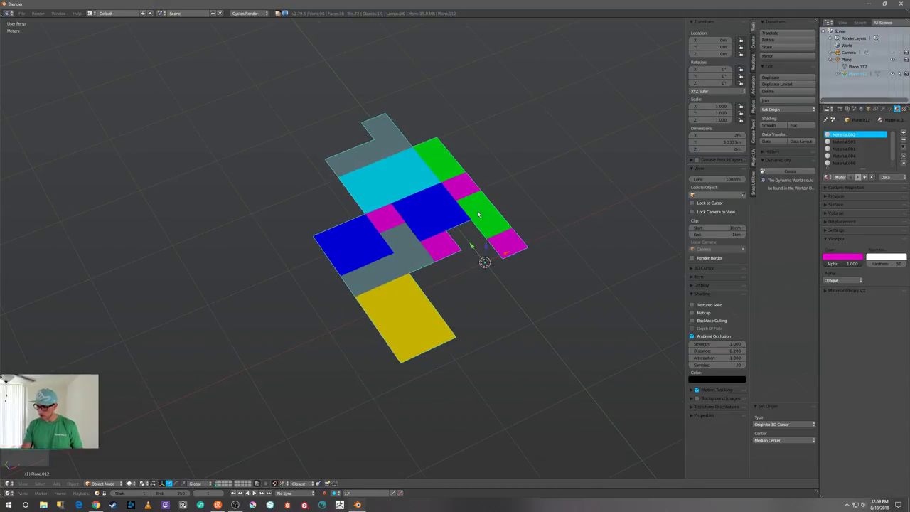
key("Tab")
middle_click_drag(534, 212, 514, 211)
key("a")
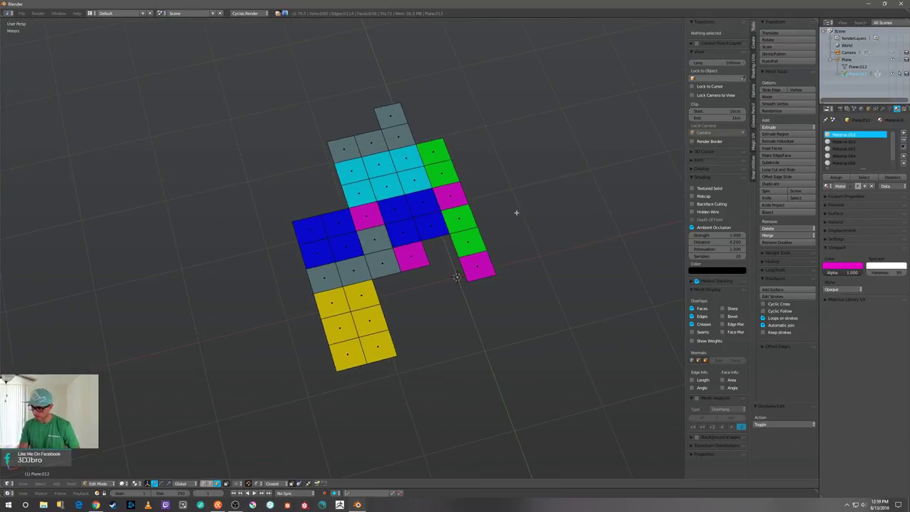
key("a")
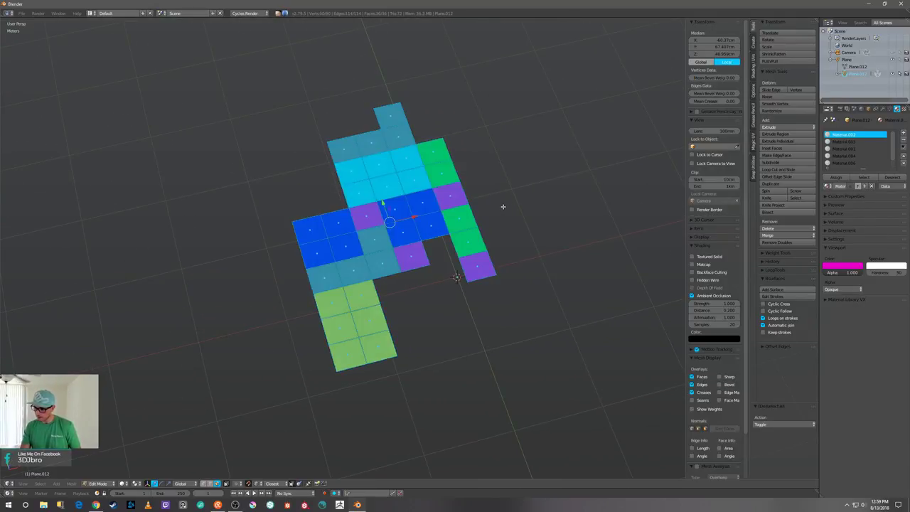
middle_click_drag(502, 203, 499, 190)
key("e")
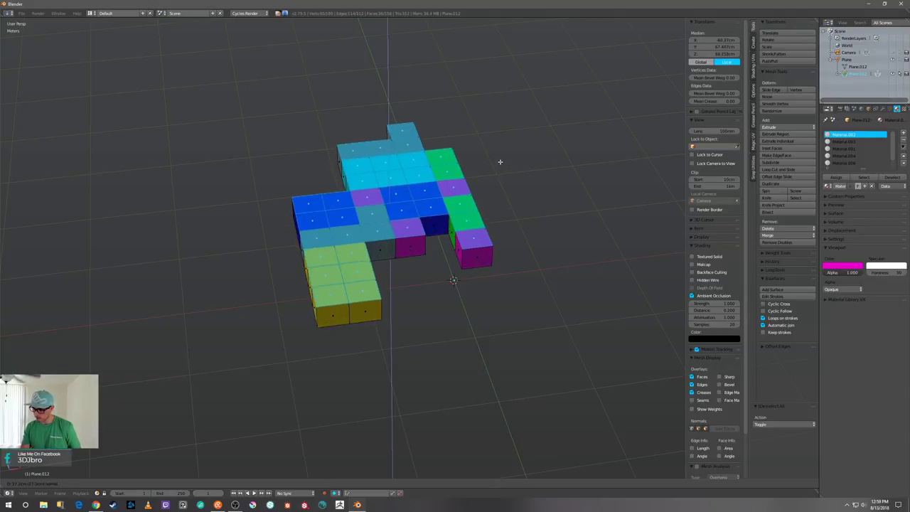
left_click(498, 159)
middle_click_drag(498, 159, 489, 187)
key("a")
scroll(496, 181, "up", 2)
scroll(504, 166, "down", 2)
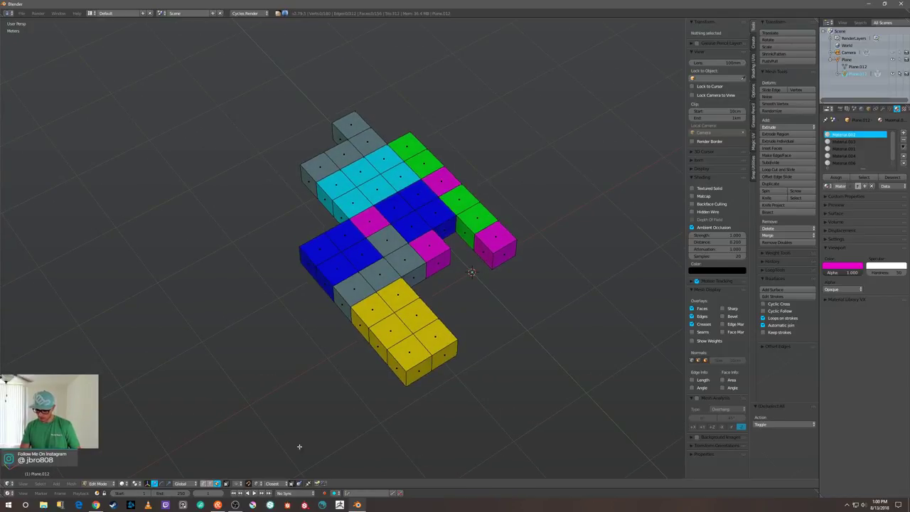
- Move the tile object from the lower-row layer to the first layer holding the parent plane, and display that layer
key("Tab")
left_click(216, 483)
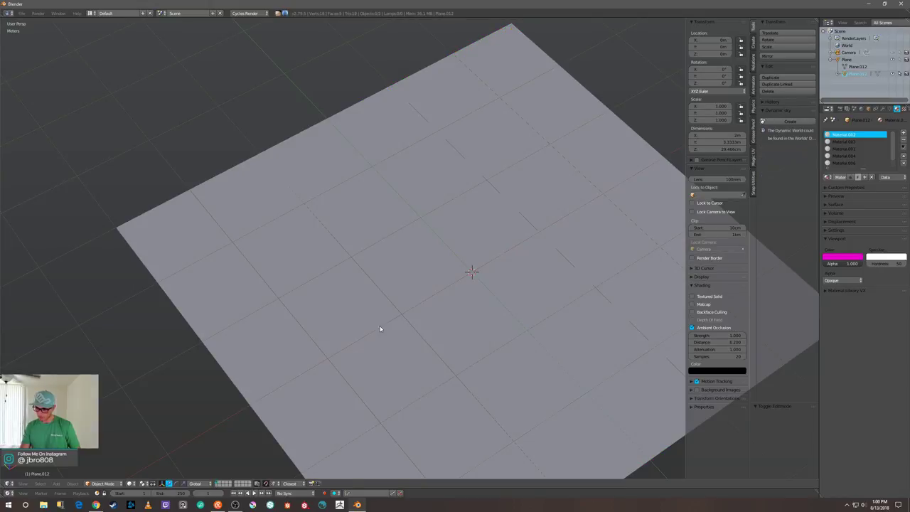
scroll(388, 323, "down", 3)
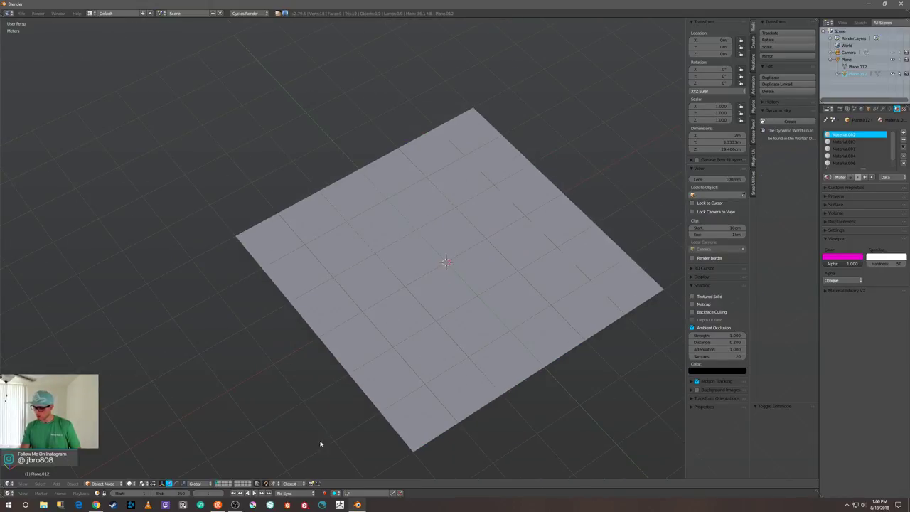
left_click(221, 487)
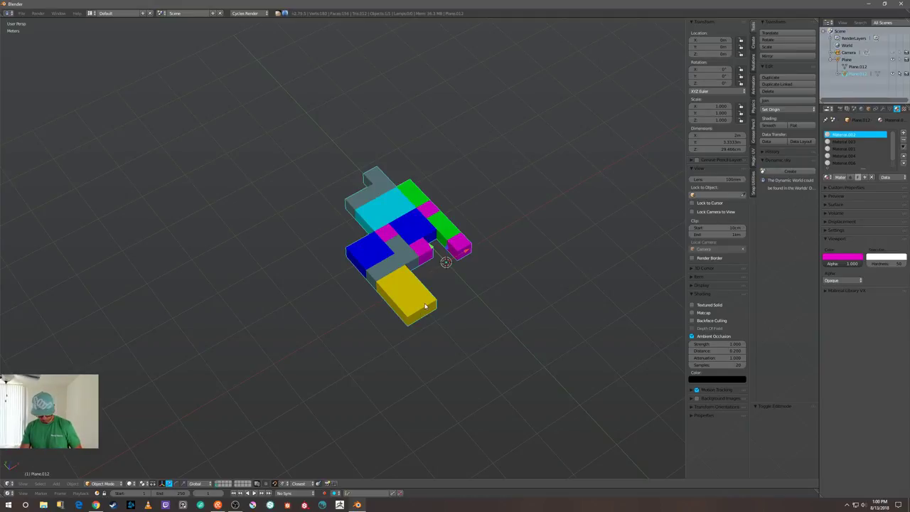
key("m")
left_click(480, 317)
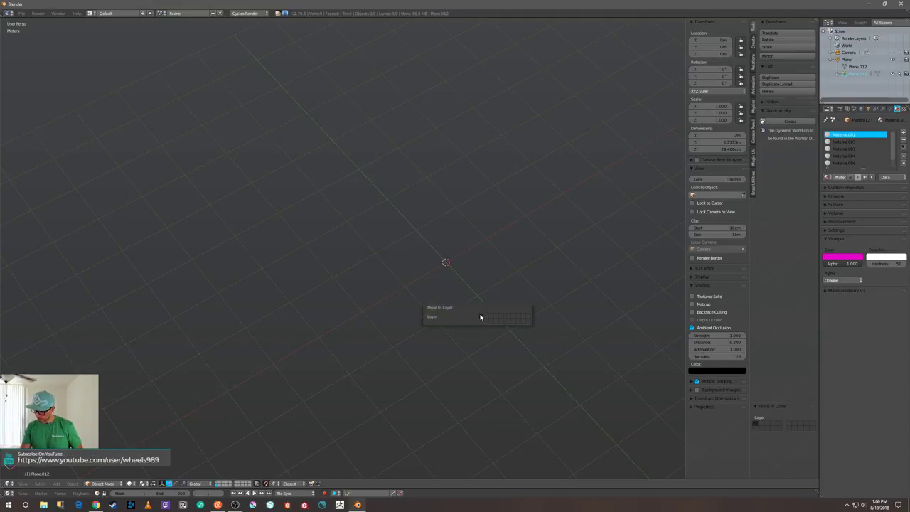
left_click(218, 483)
- Open the tile mesh in edit mode, try selecting the linked faces of the outer blue block, and clear the selection
middle_click_drag(425, 333, 405, 337)
key("Tab")
left_click(609, 199)
scroll(512, 220, "up", 2)
middle_click_drag(504, 220, 516, 213)
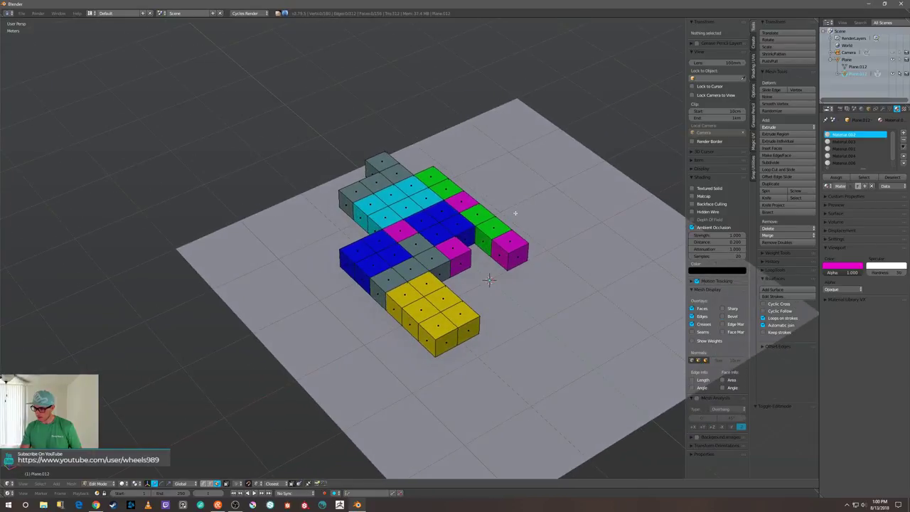
scroll(516, 212, "up", 3)
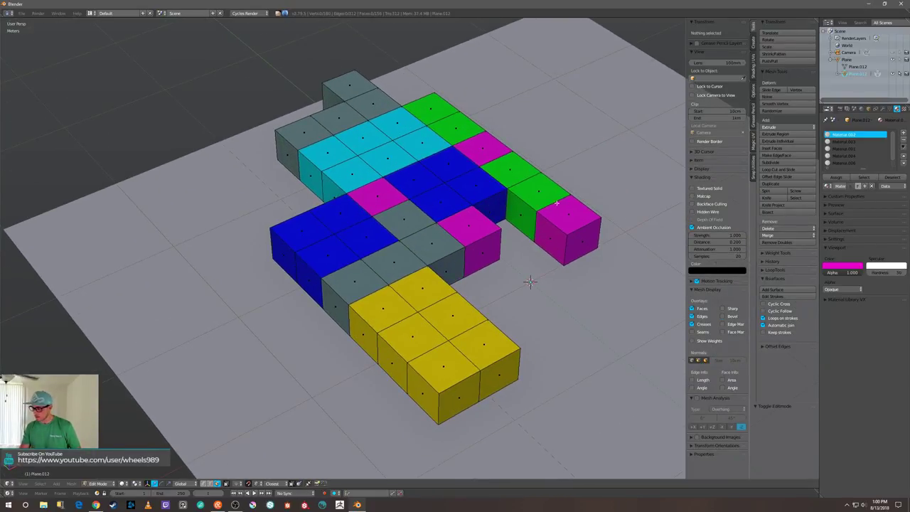
middle_click_drag(348, 235, 351, 242)
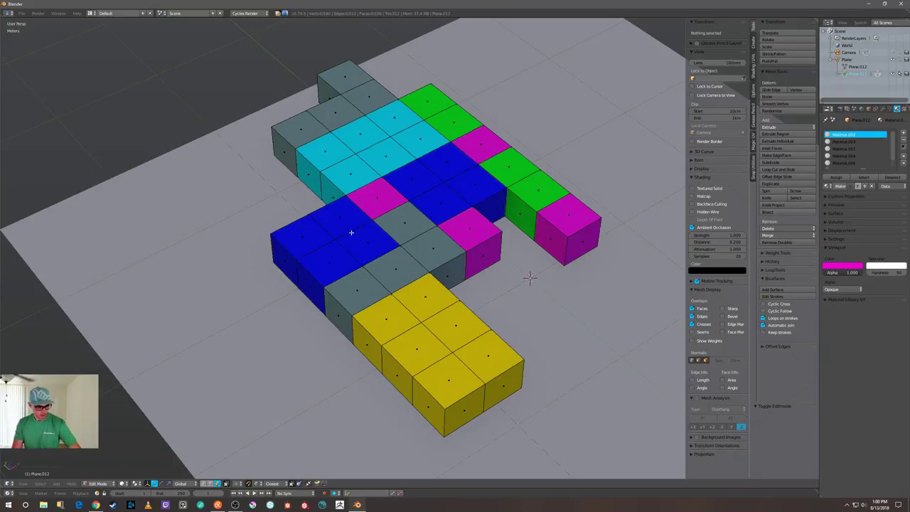
key("l")
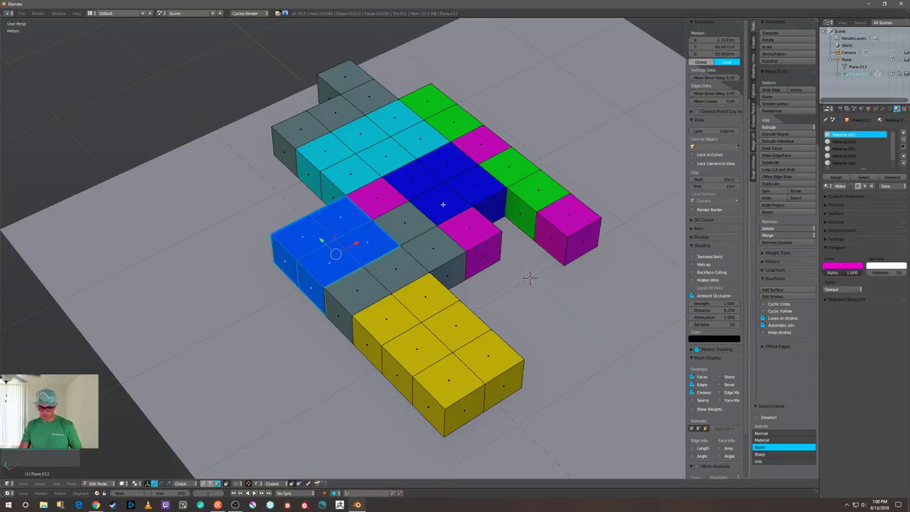
key("a")
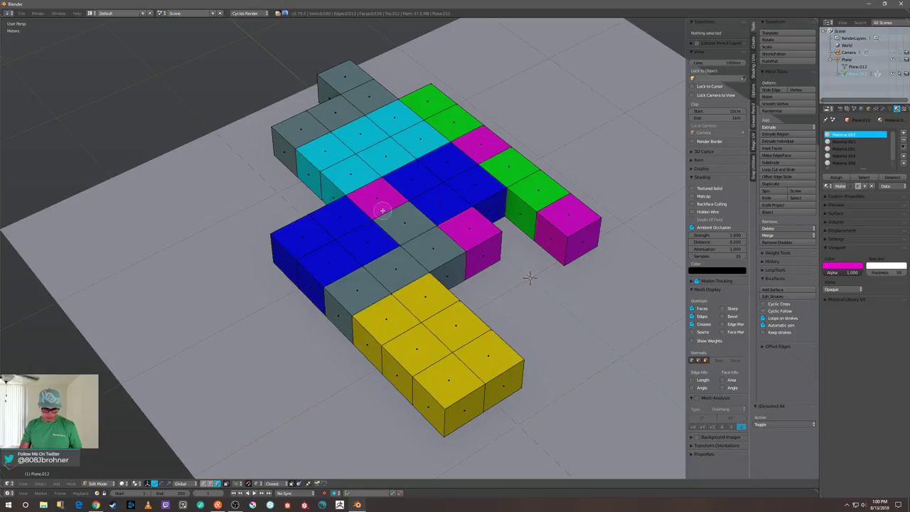
- Select the top faces of every colored block in the tile, leaving the side faces unselected
key("l")
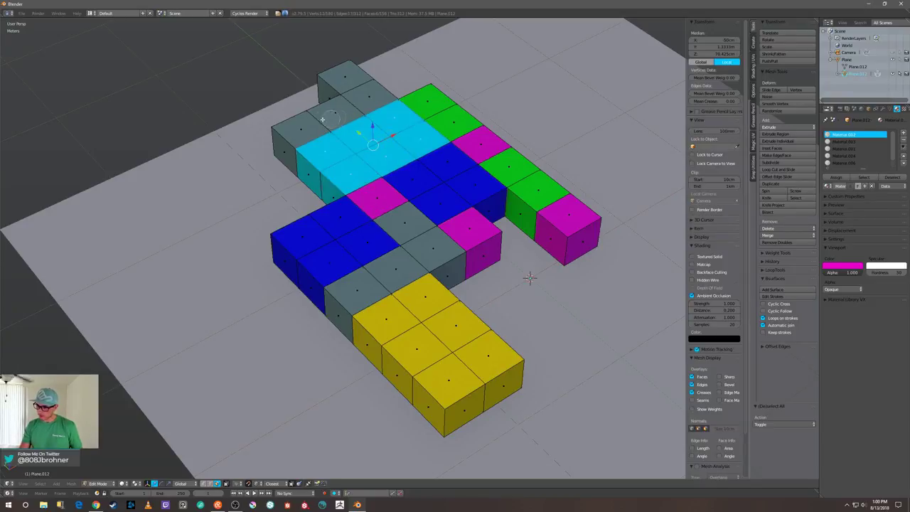
key("l")
key("l")
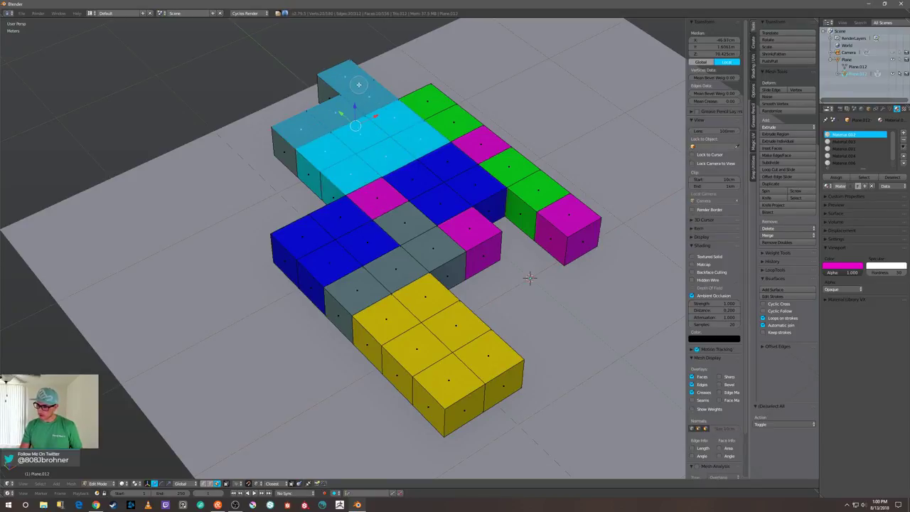
key("l")
key("l")
key("l")
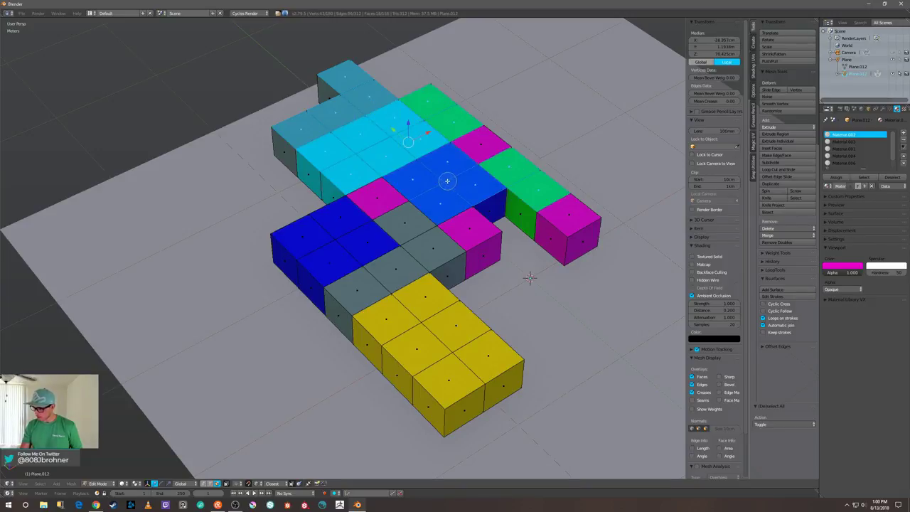
key("l")
key("l")
key("l")
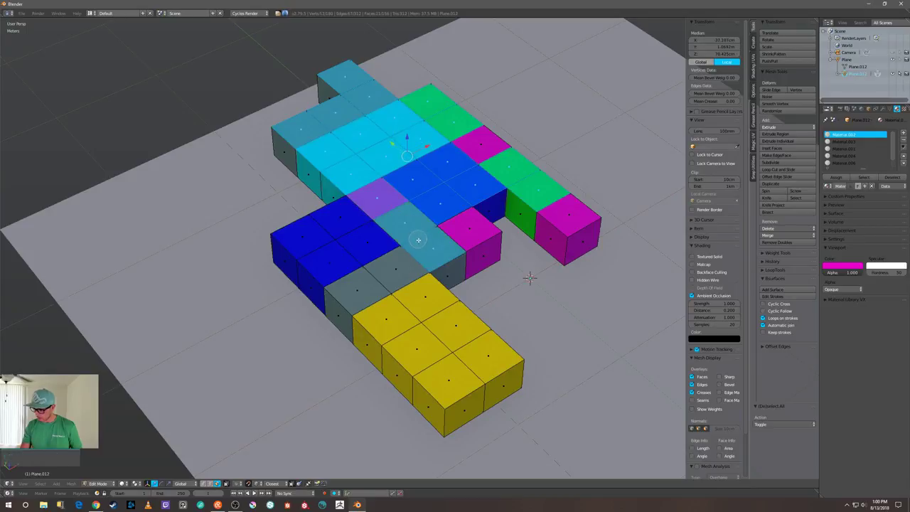
key("l")
key("l")
key("l")
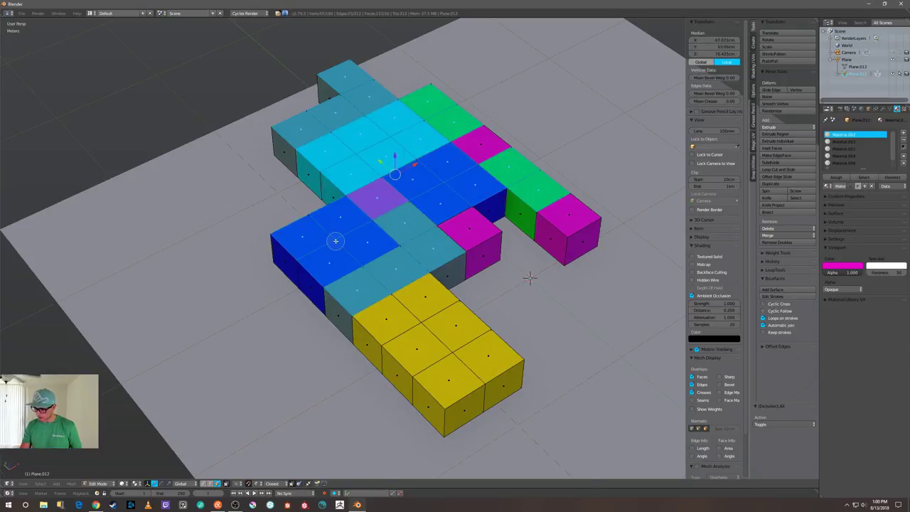
key("l")
key("l")
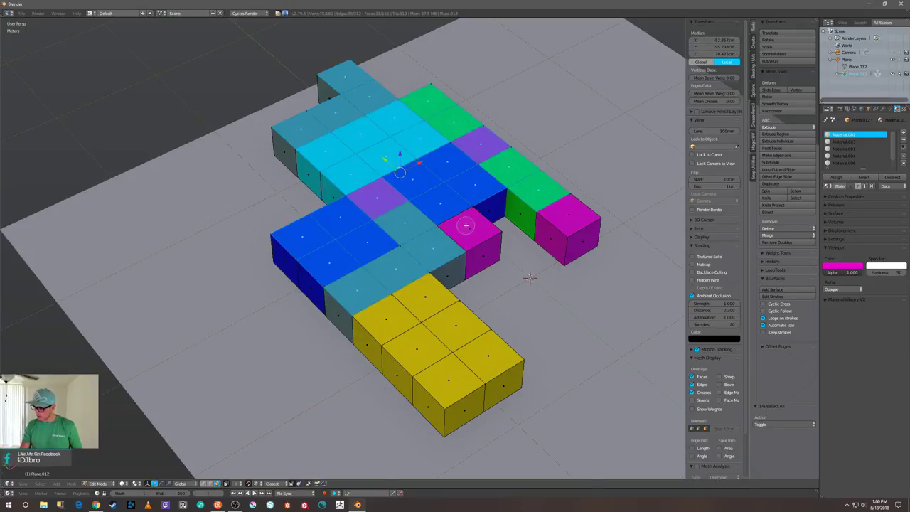
key("l")
key("l")
key("l")
key("l")
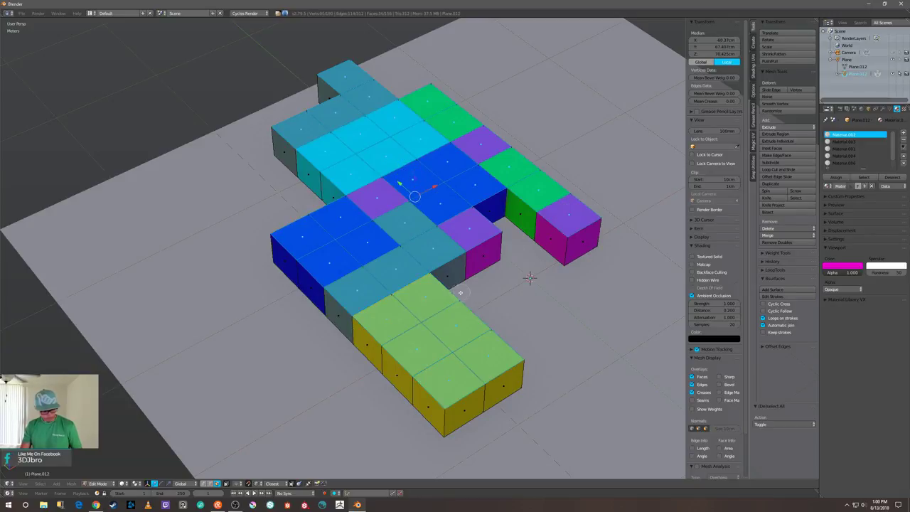
- Scale the selected top faces down slightly with the pivot set to Individual Origins, tapering each block separately
middle_click_drag(454, 292, 438, 235)
scroll(418, 237, "down", 2)
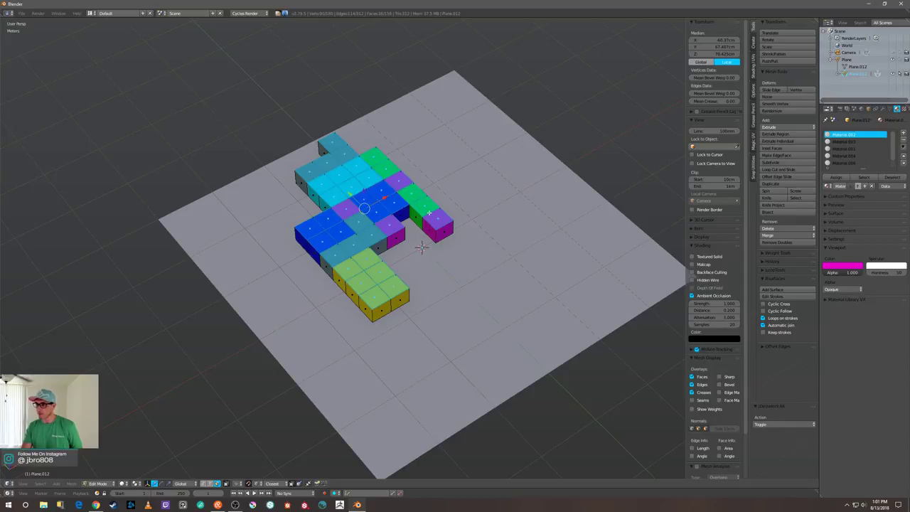
middle_click_drag(422, 246, 396, 229)
middle_click_drag(495, 196, 442, 202)
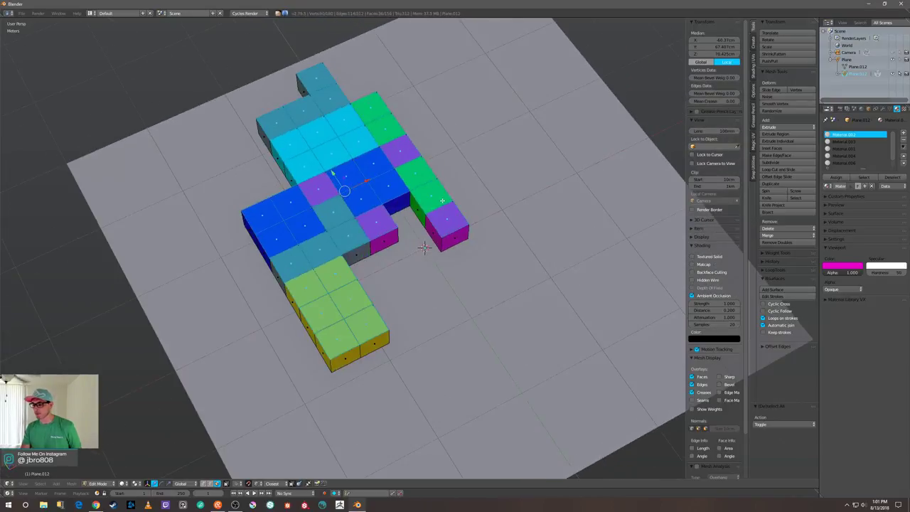
mouse_move(423, 248)
middle_mouse_down()
mouse_move(421, 262)
mouse_move(428, 247)
middle_mouse_up()
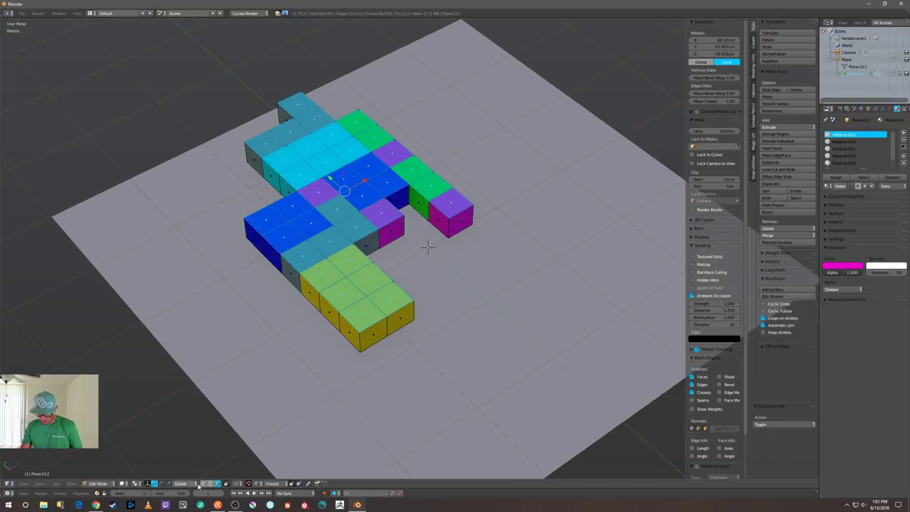
left_click(137, 484)
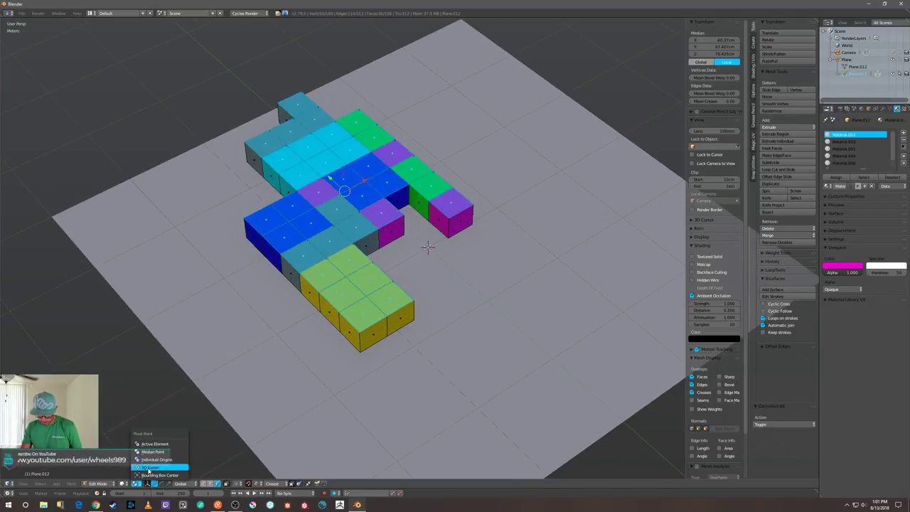
left_click(152, 460)
scroll(512, 280, "up", 1)
key("s")
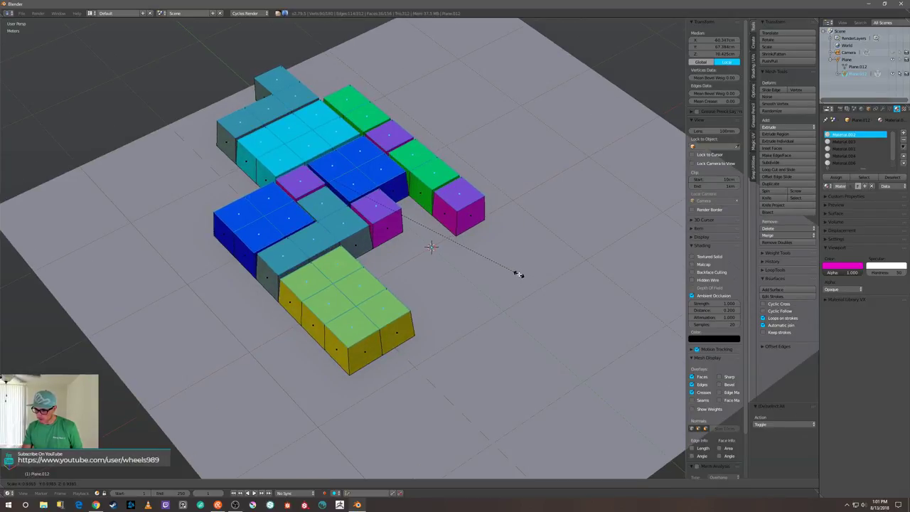
left_click(512, 272)
key("a")
middle_click_drag(512, 270, 538, 269)
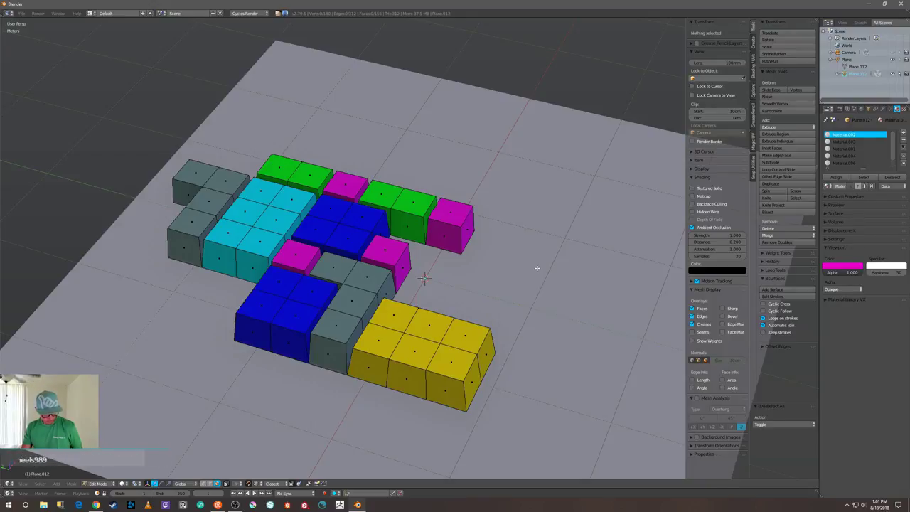
- In edge select mode, deselect the interior edges on every block's top, keeping only each block's top outline selected
key("a")
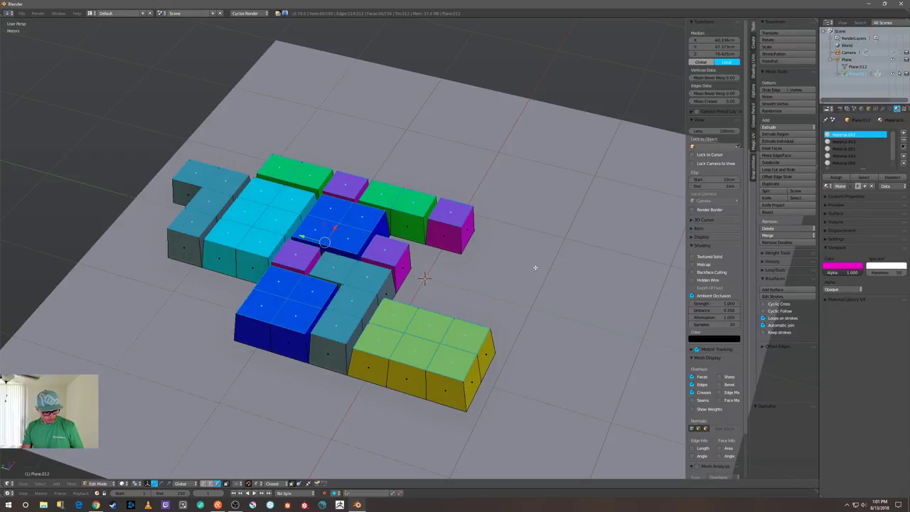
key("2")
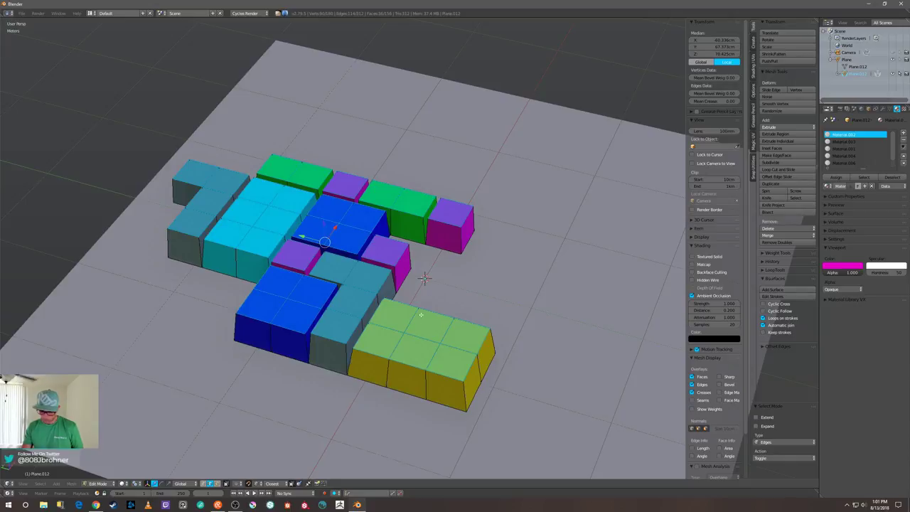
middle_click_drag(406, 333, 442, 344)
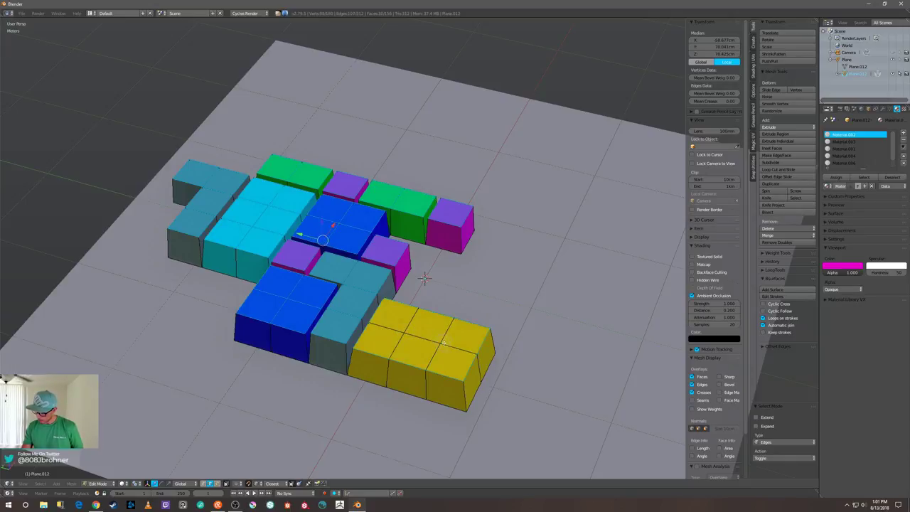
middle_click_drag(345, 313, 362, 283)
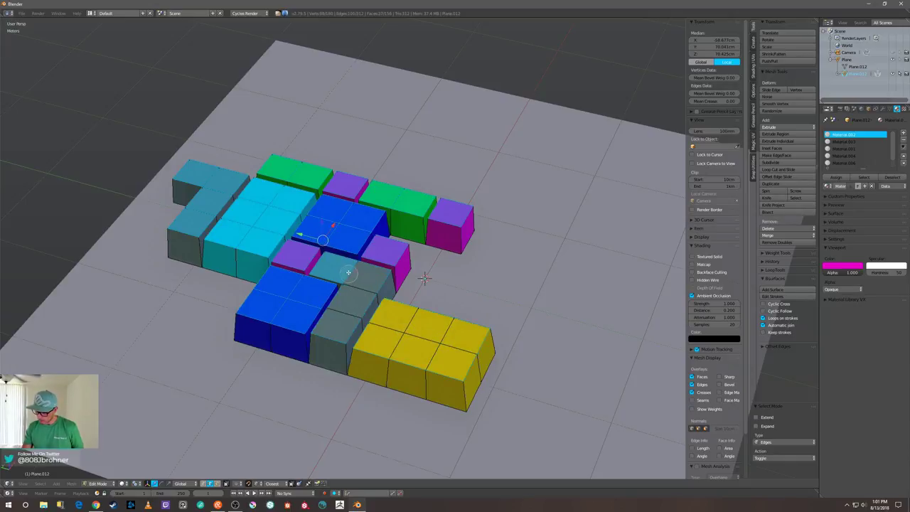
right_click(291, 294, "alt")
right_click(291, 294, "alt+shift")
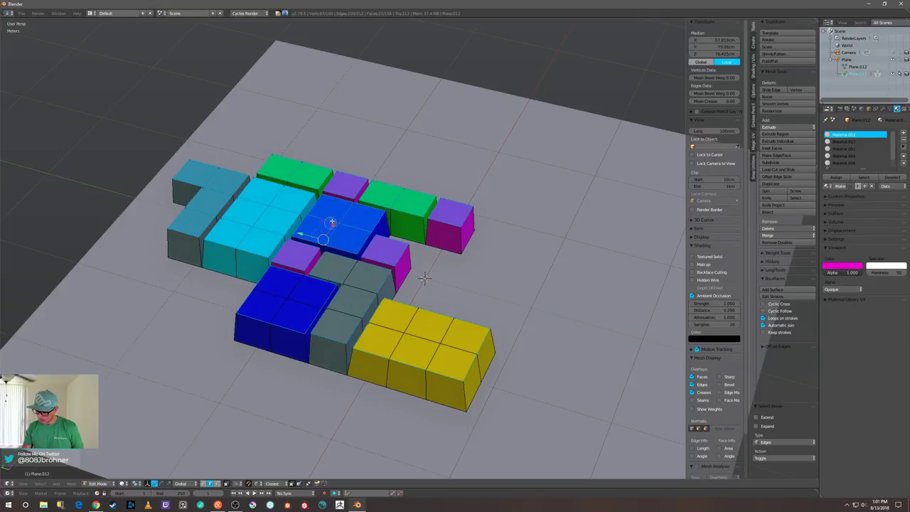
middle_click(340, 221)
right_click(402, 196, "alt+shift")
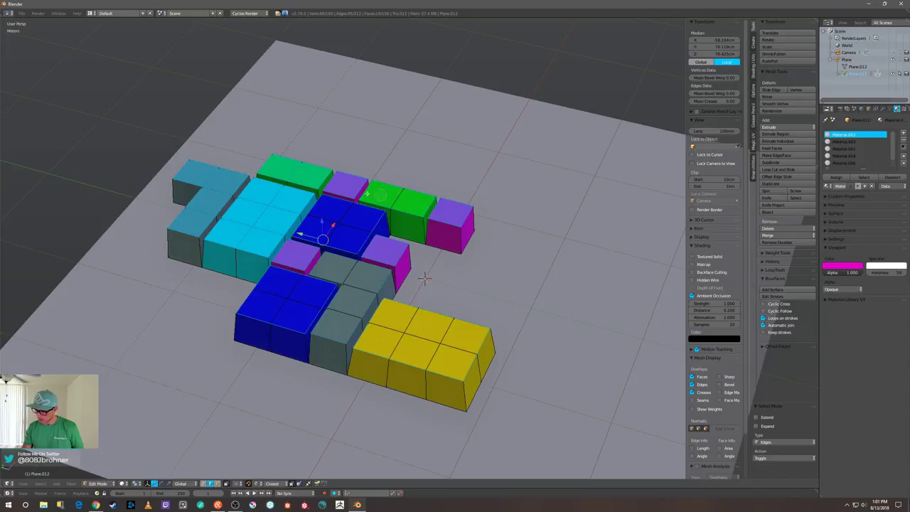
right_click(295, 170, "alt+shift")
right_click(260, 209, "alt+shift")
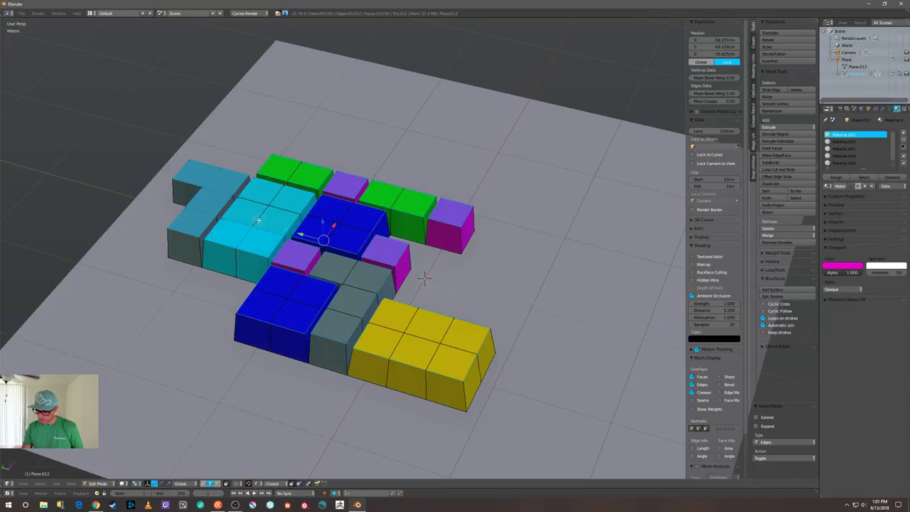
right_click(197, 209, "alt+shift")
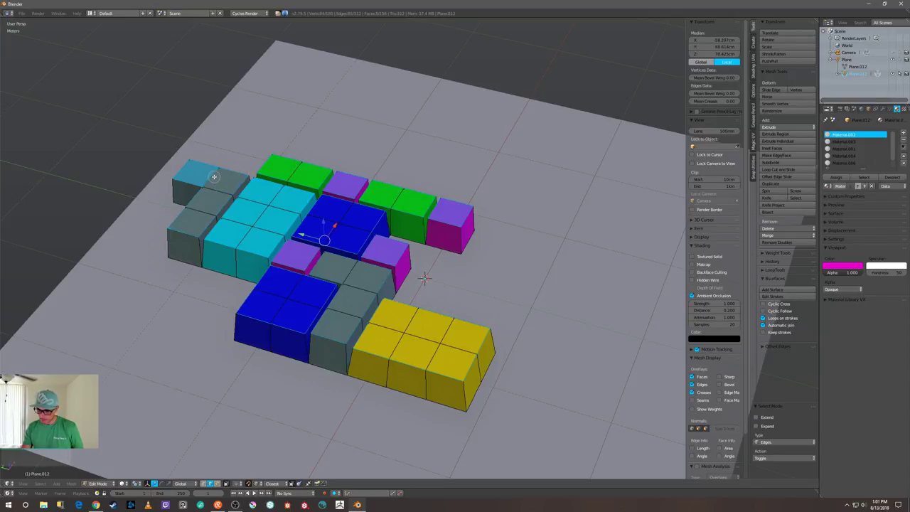
right_click(215, 185, "alt+shift")
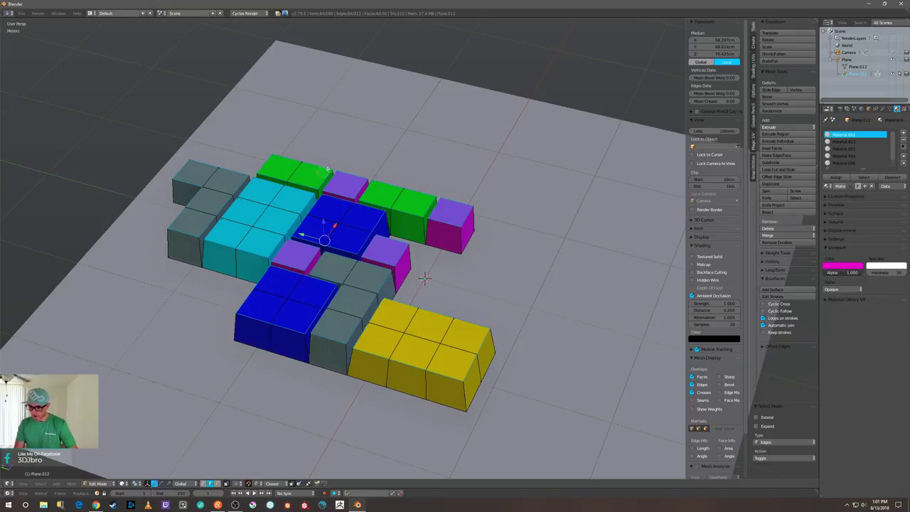
- Bevel the selected top outline edges of all blocks by about 0.039 with 1 segment
middle_click_drag(478, 139, 441, 130)
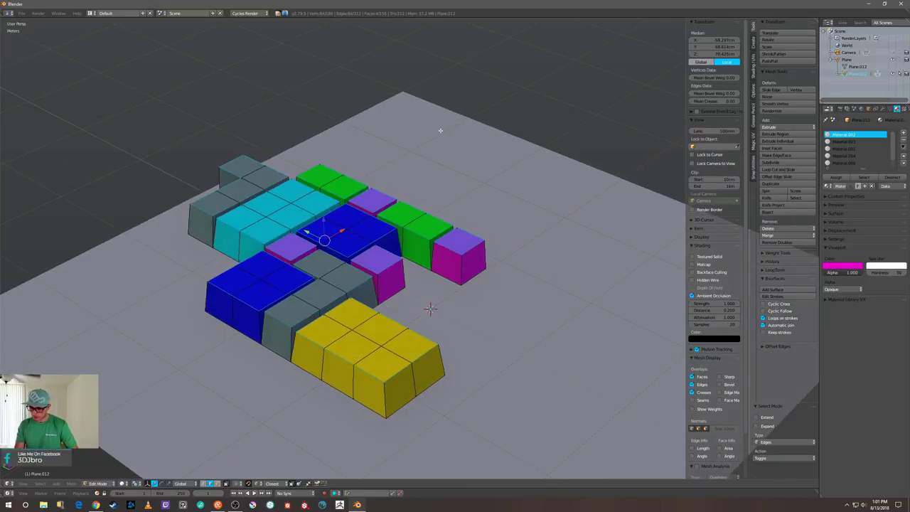
scroll(464, 199, "up", 1)
middle_click_drag(434, 322, 429, 344)
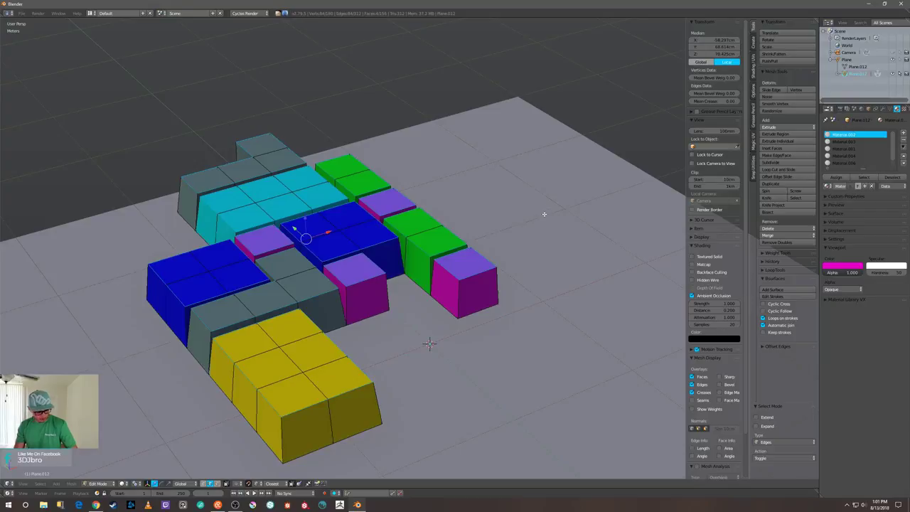
key("ctrl+b")
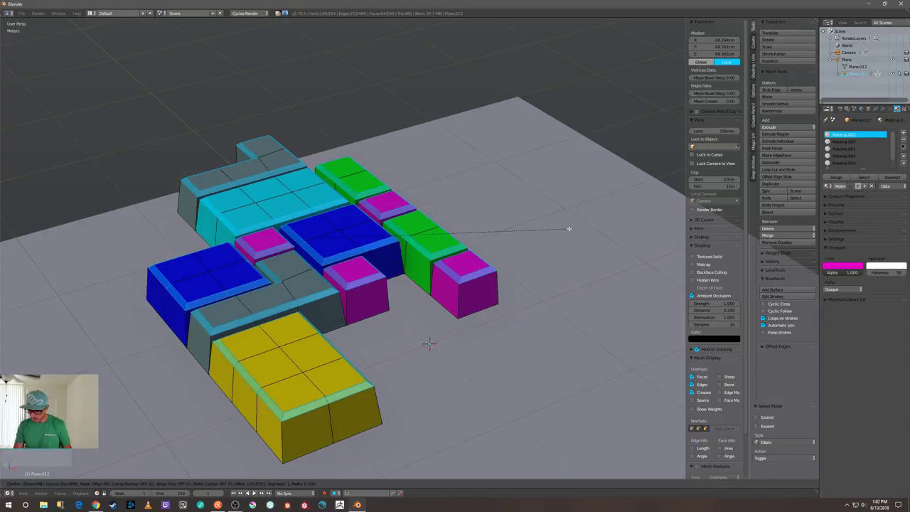
left_click(570, 229)
middle_click_drag(534, 231, 529, 260)
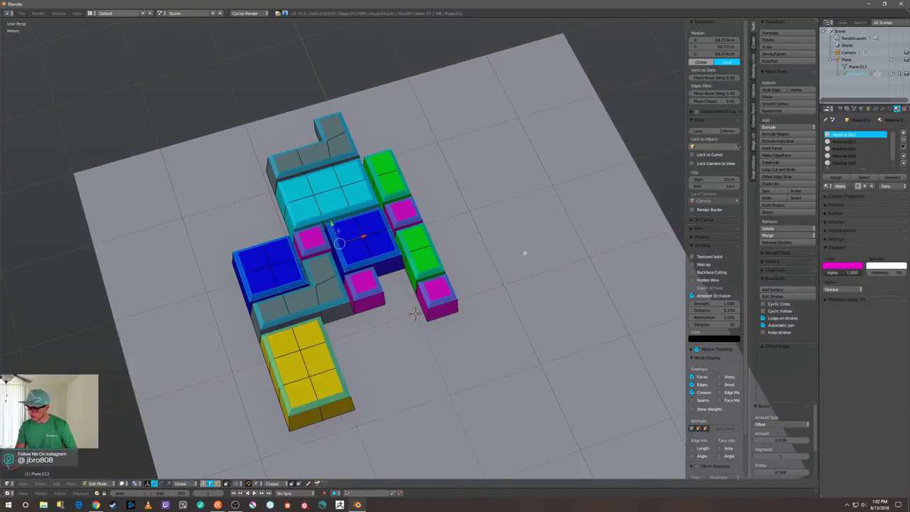
- Turn on Matcap shading and leave edit mode to show the beveled tile duplicated across the plane
left_click(692, 265)
key("Tab")
left_click(538, 264)
- Examine the duplicated tile pattern and its beveled blocks from near and far
scroll(447, 265, "down", 3)
middle_click_drag(458, 272, 426, 253)
scroll(486, 250, "down", 2)
scroll(448, 239, "down", 2)
scroll(442, 260, "down", 2)
scroll(435, 258, "up", 2)
scroll(414, 270, "up", 2)
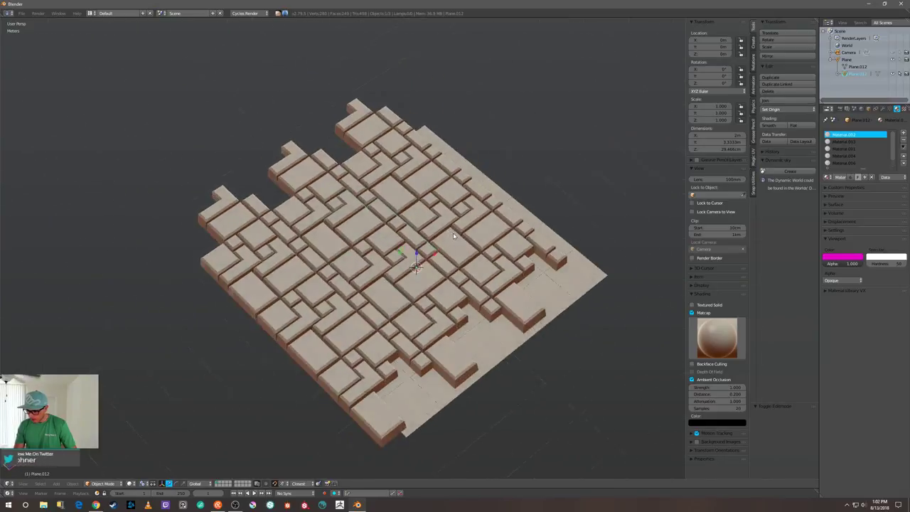
scroll(446, 247, "up", 4)
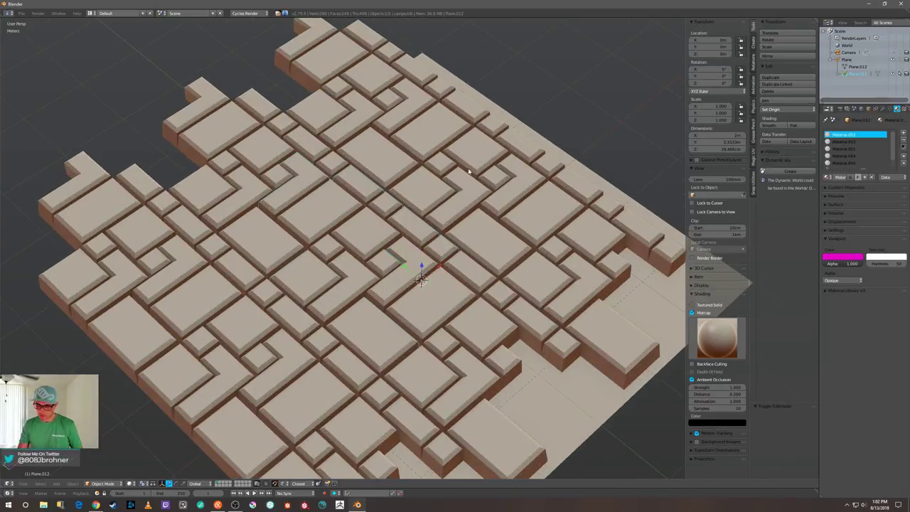
scroll(461, 196, "down", 4)
scroll(434, 187, "up", 2)
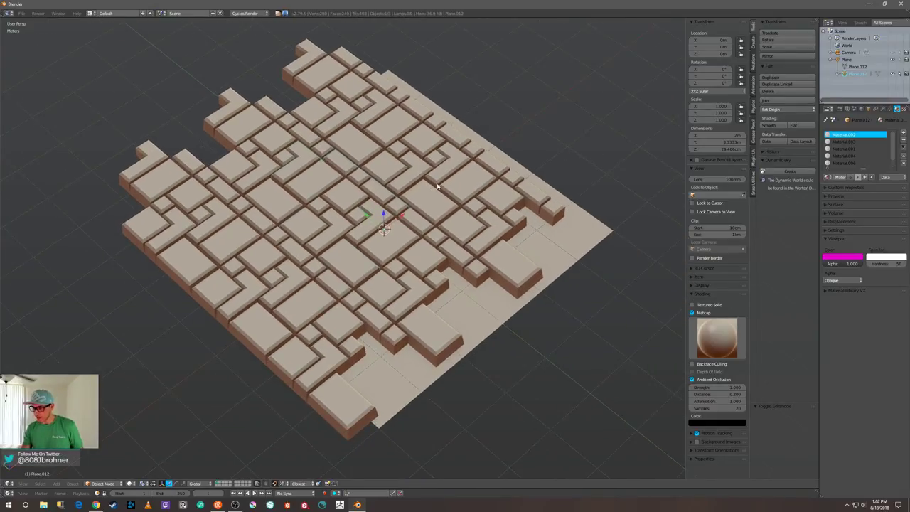
- Reopen the tile mesh in edit mode and clear the bevel selection
middle_click_drag(437, 186, 434, 170)
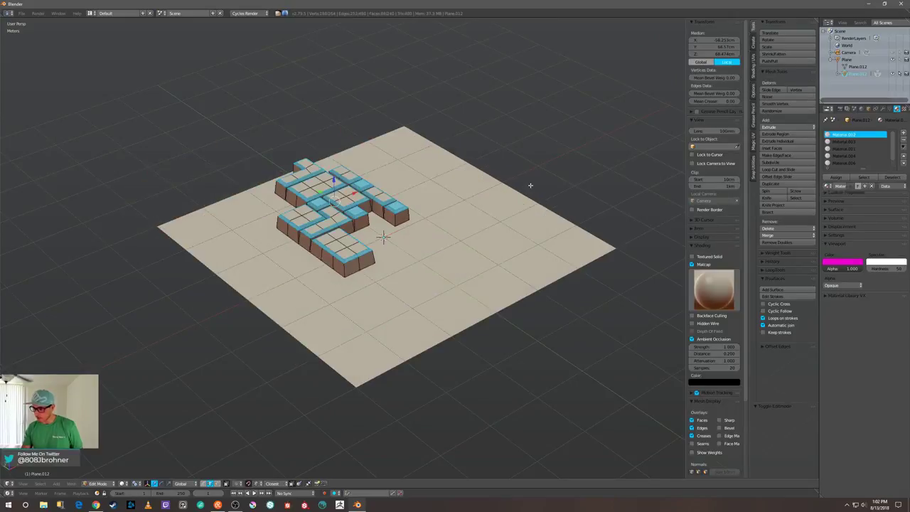
scroll(409, 221, "up", 3)
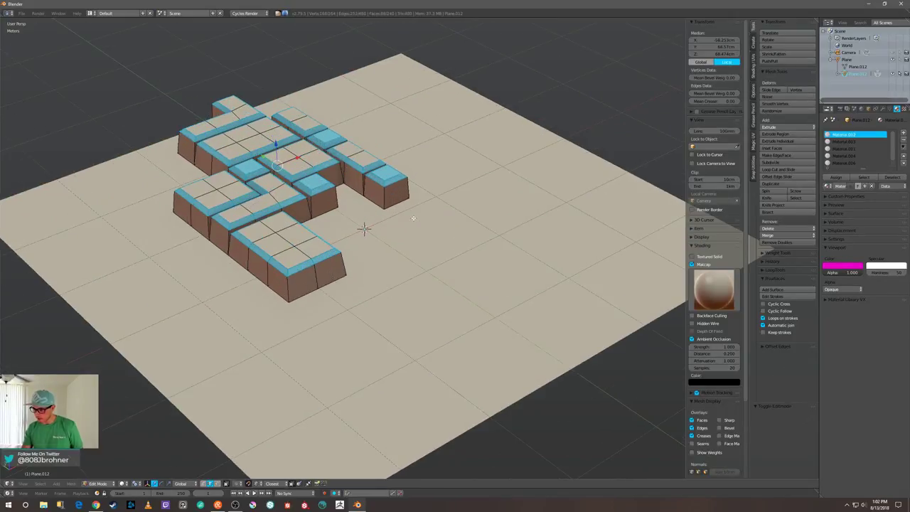
key("a")
scroll(409, 221, "up", 2)
middle_click_drag(409, 222, 396, 226)
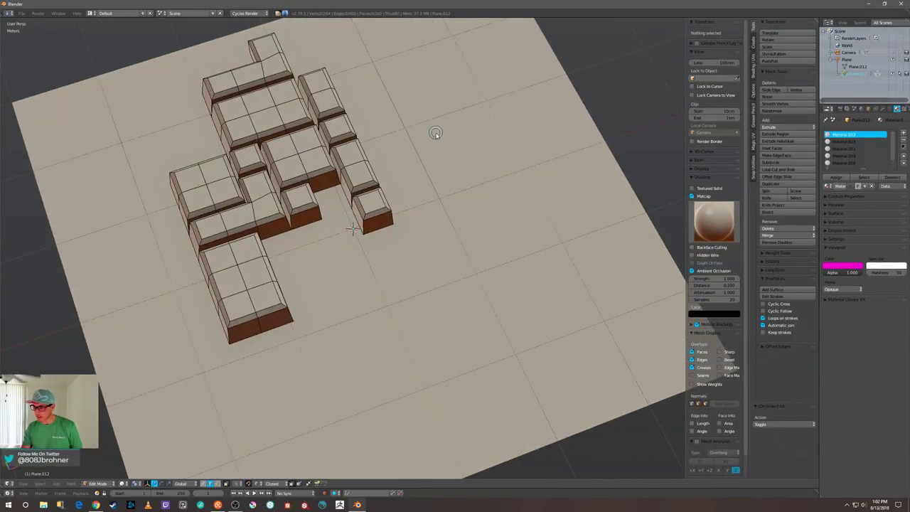
- Switch to the top orthographic view of the tile mesh, leaving nothing selected
key("ctrl+KP_7")
key("q")
left_click(431, 75)
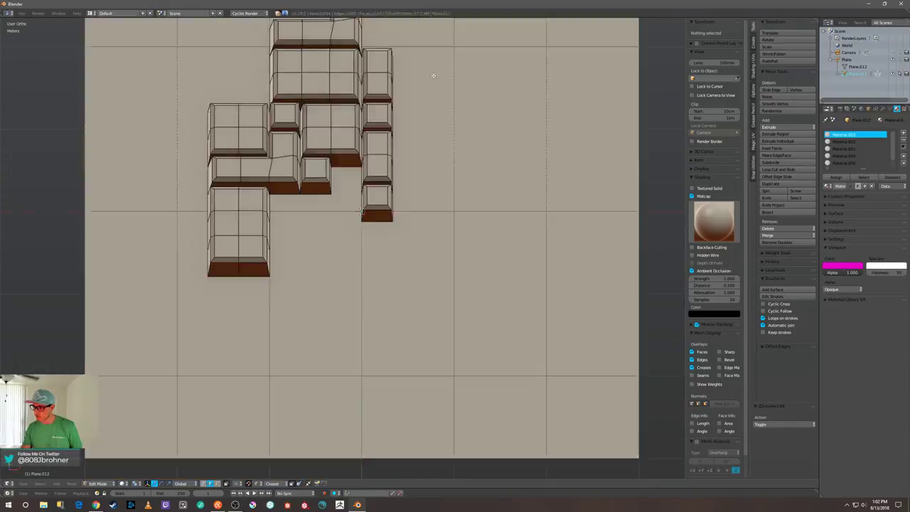
scroll(425, 150, "down", 4)
scroll(430, 185, "up", 2)
key("a")
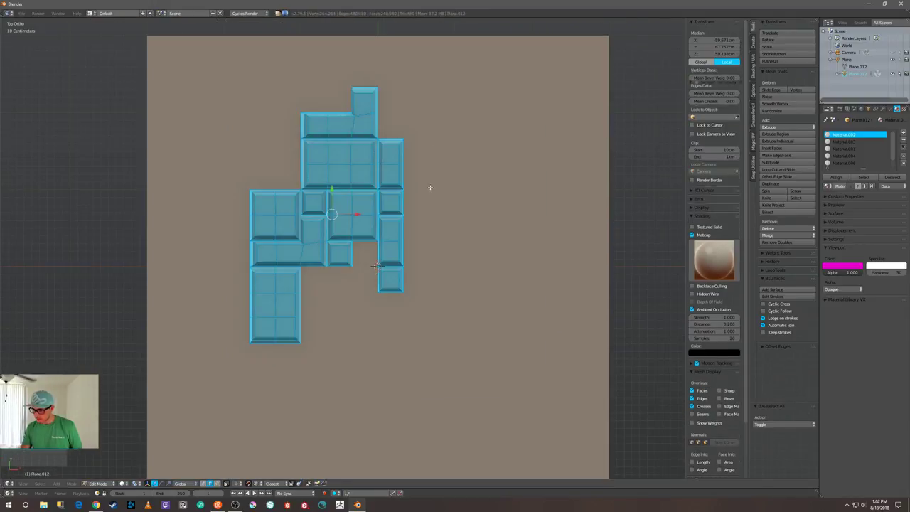
key("a")
middle_click_drag(430, 212, 385, 180, "shift")
key("KP_7")
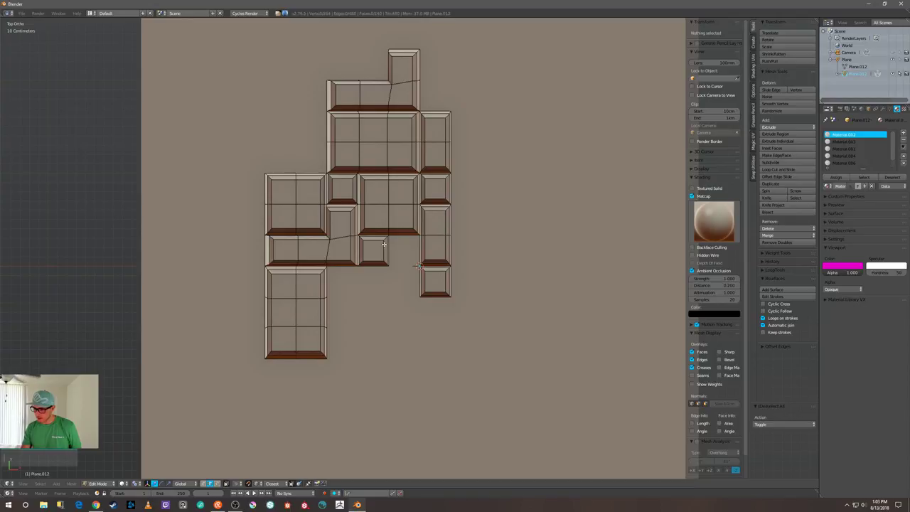
- Compare the full duplicated pattern with the single source tile to check where blocks overhang the plane
key("Tab")
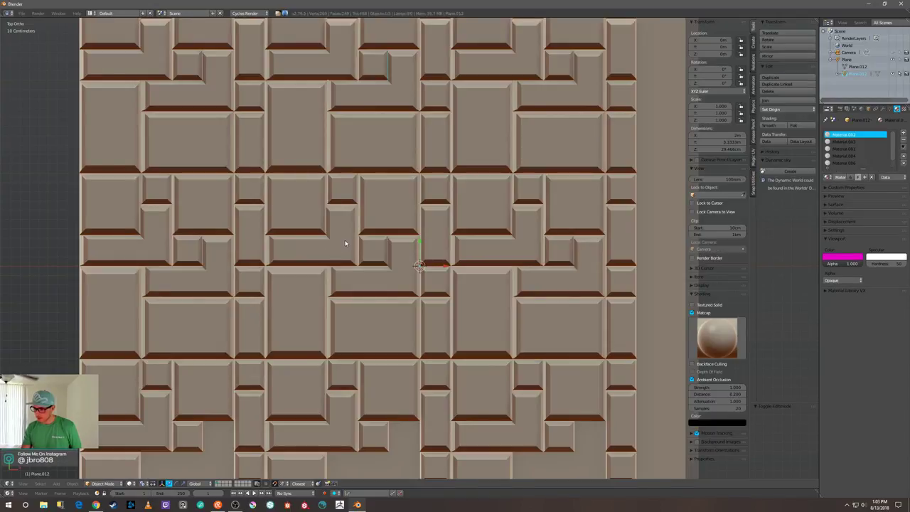
scroll(349, 242, "down", 4)
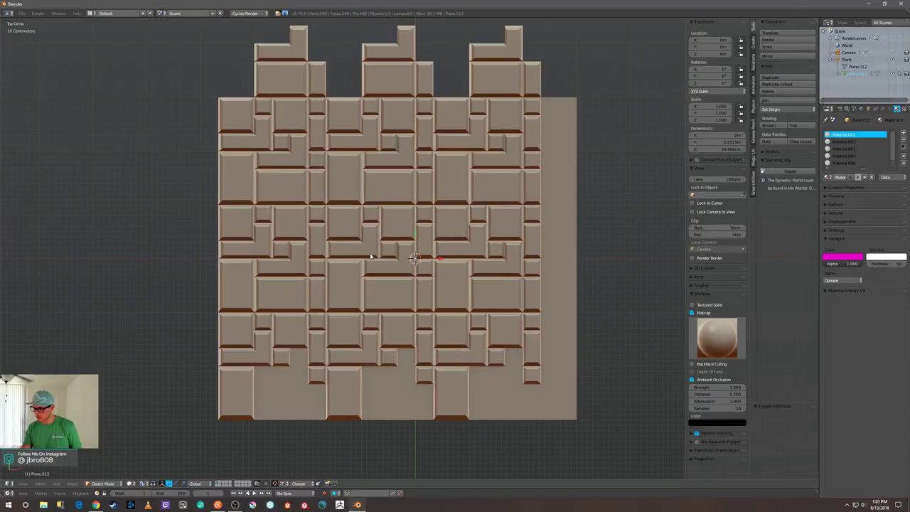
key("a")
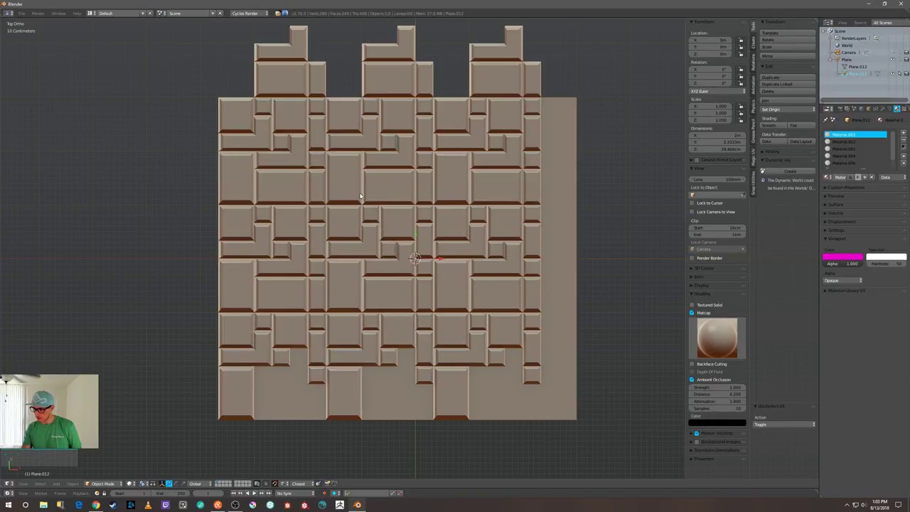
key("Tab")
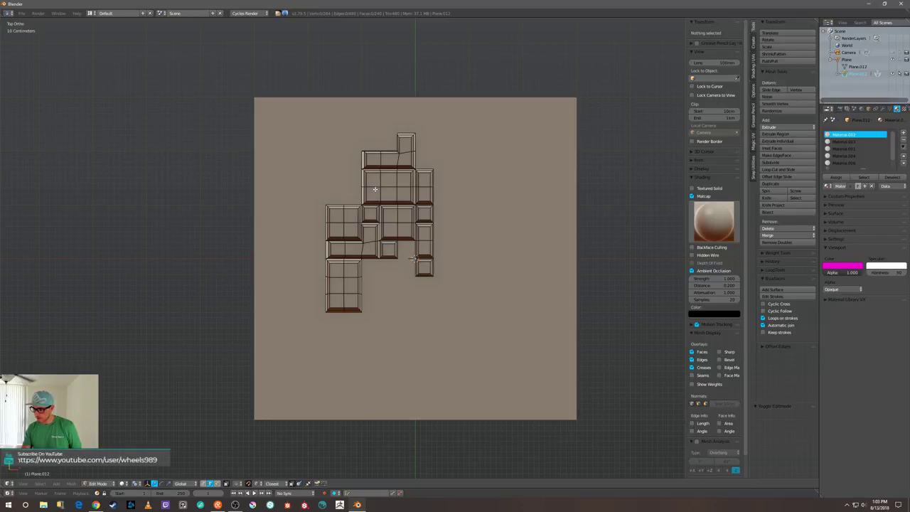
key("Tab")
key("Tab")
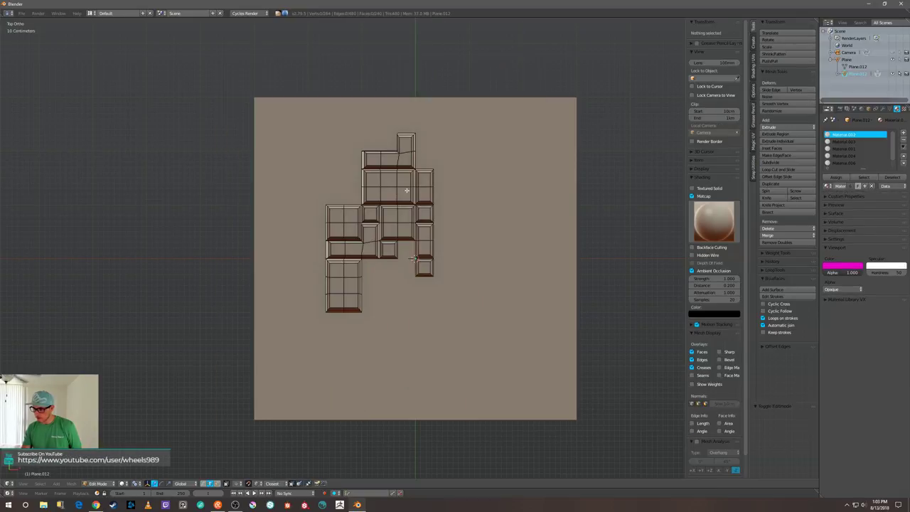
key("ctrl+Tab")
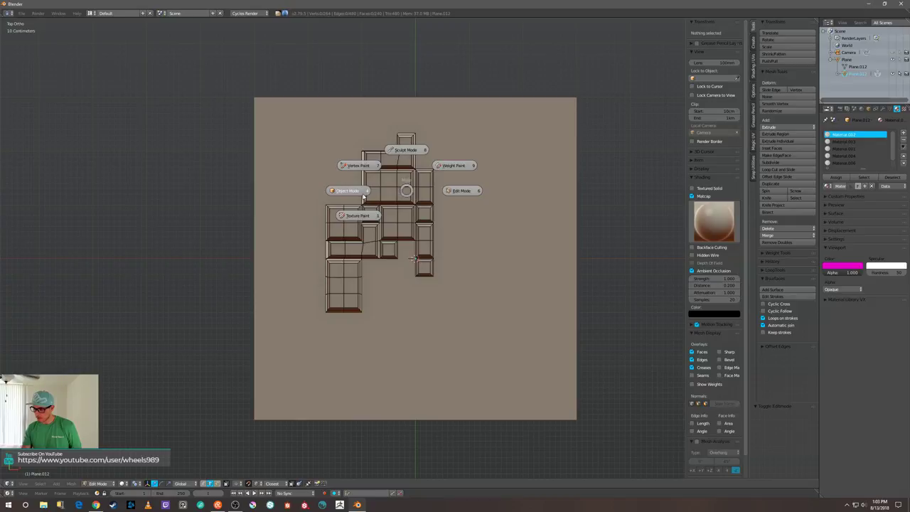
key("Escape")
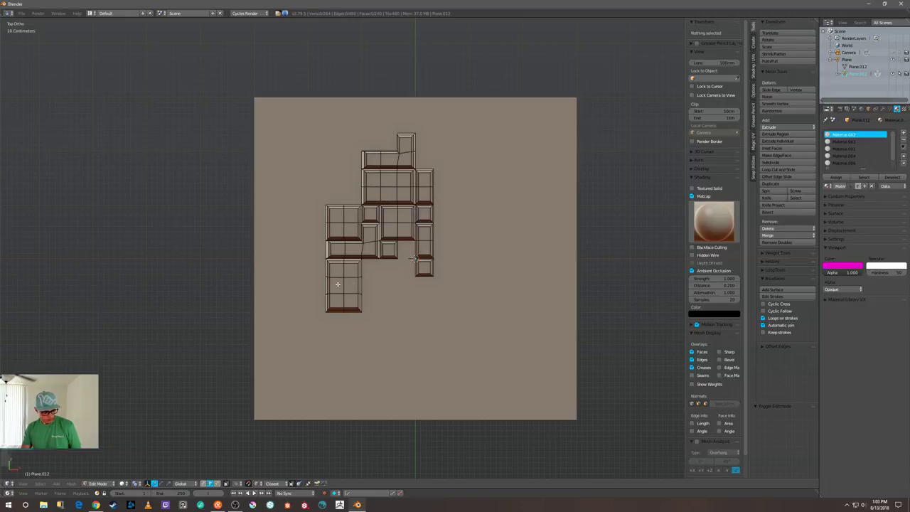
- Select the whole linked two-by-three block at the tile's lower end and move it 1.14 m along Y
key("l")
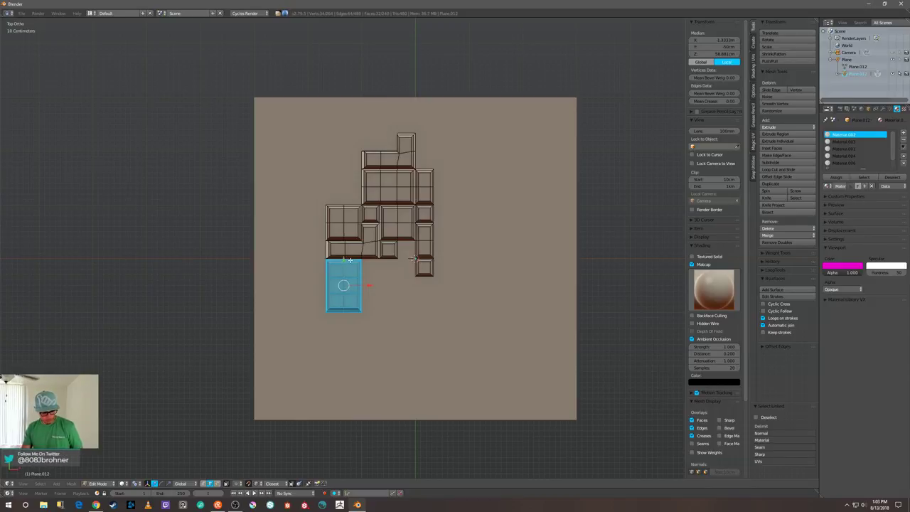
key("g")
key("y")
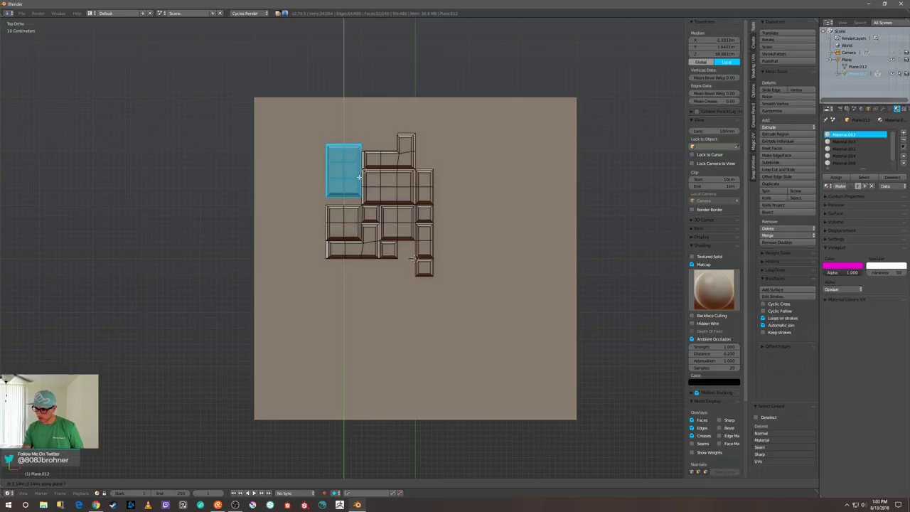
left_click(359, 170)
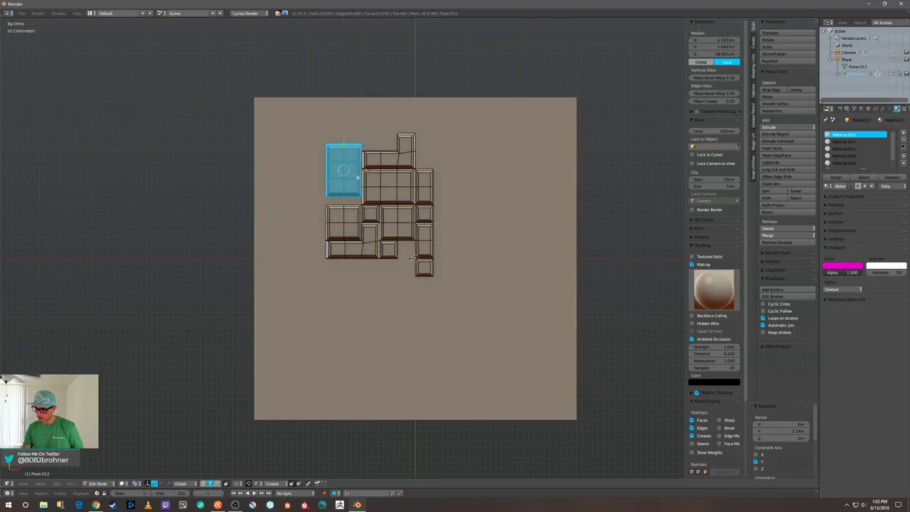
- Try to fit the selected two-by-three block against the top of the two-by-two block by moving it along Y
scroll(374, 219, "up", 3)
scroll(374, 219, "up", 3)
middle_click_drag(335, 146, 400, 215, "shift")
key("g")
key("y")
left_click(348, 194)
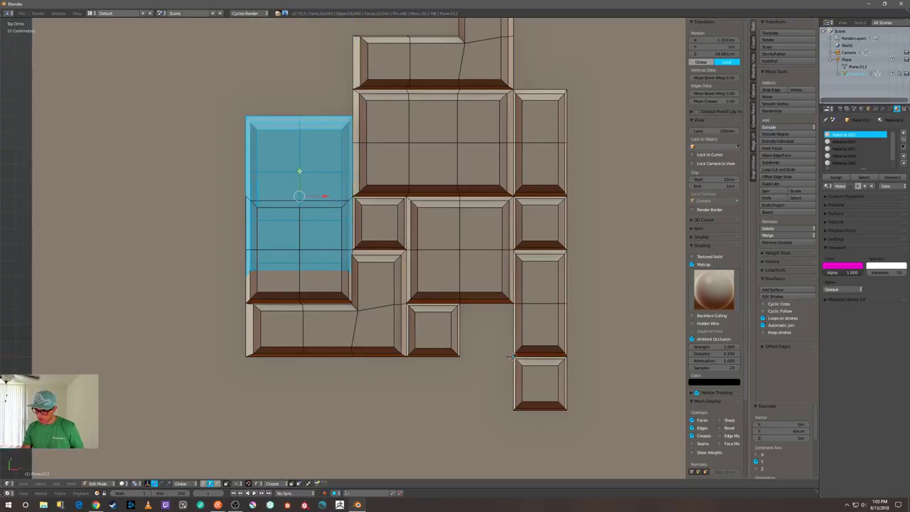
key("g")
key("y")
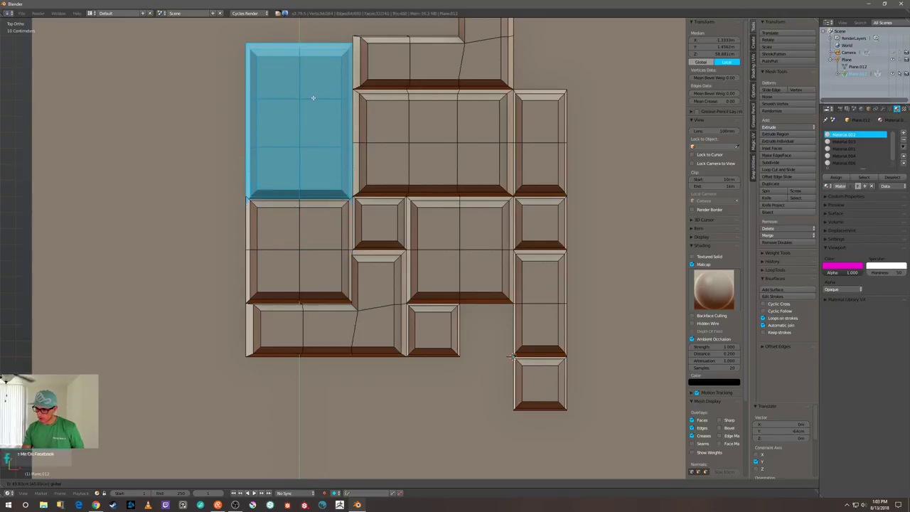
left_click(315, 88)
- Try to snap the two-by-three block's lower corner onto the meeting point of the neighbouring blocks, and undo the move
scroll(256, 205, "up", 3)
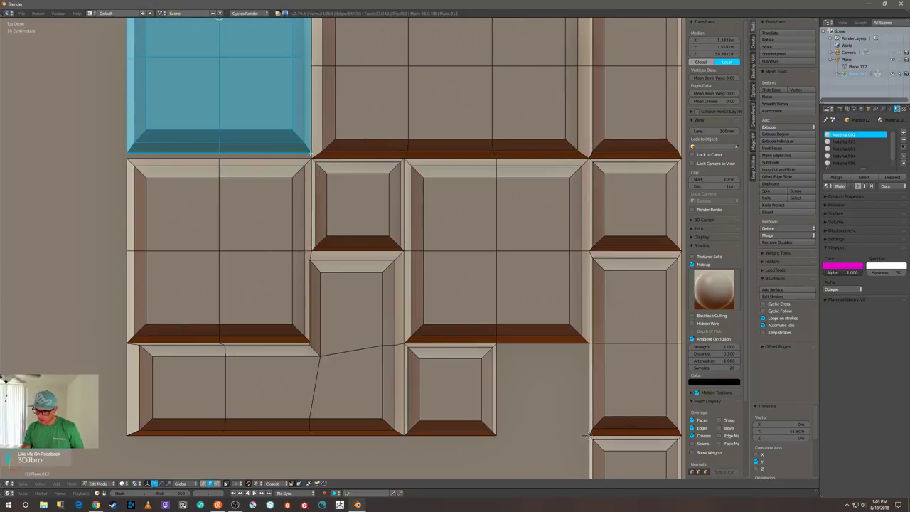
scroll(310, 157, "up", 4)
middle_click_drag(283, 129, 373, 206, "shift")
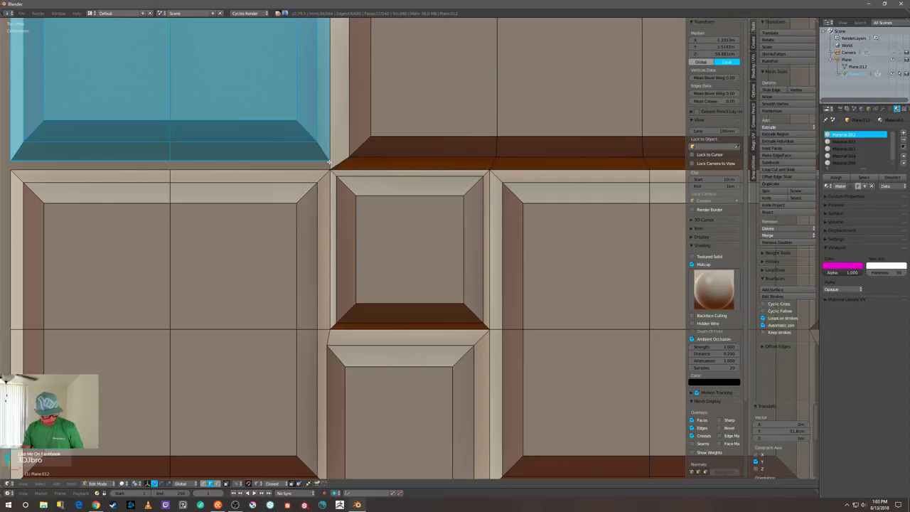
key("g")
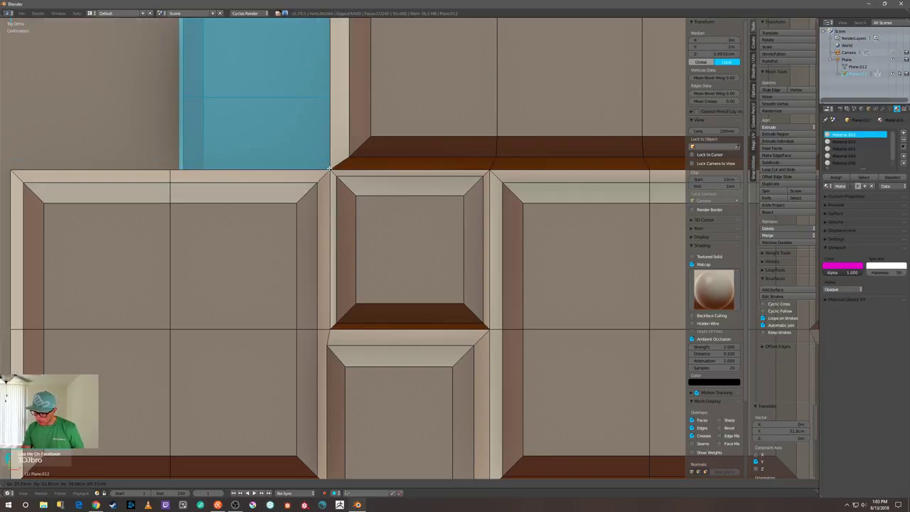
left_click(329, 169)
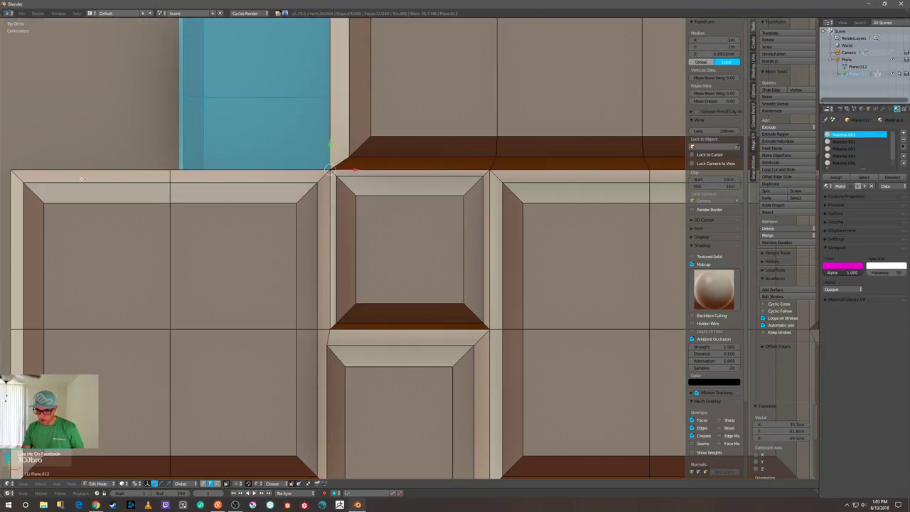
key("ctrl+z")
- Try moving the two-by-three block freely into the space above the two-by-two block and beside the three-by-two block
scroll(199, 179, "down", 5)
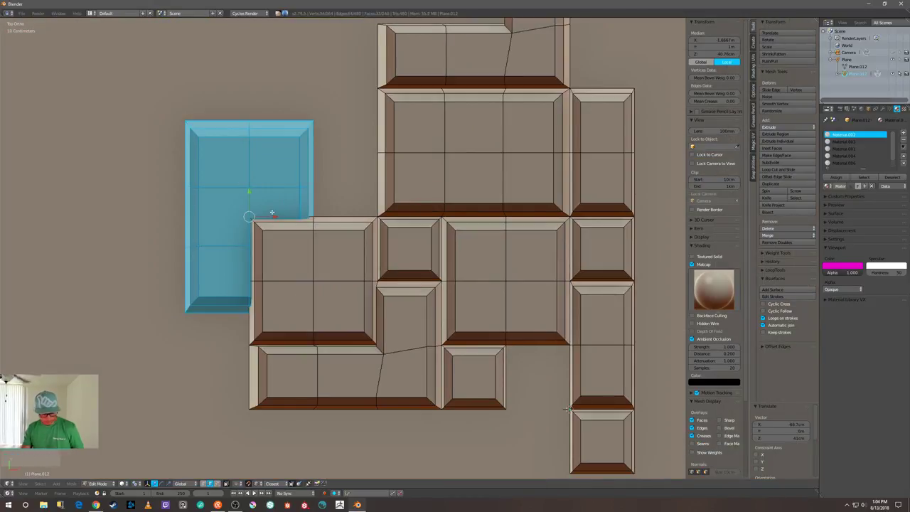
key("g")
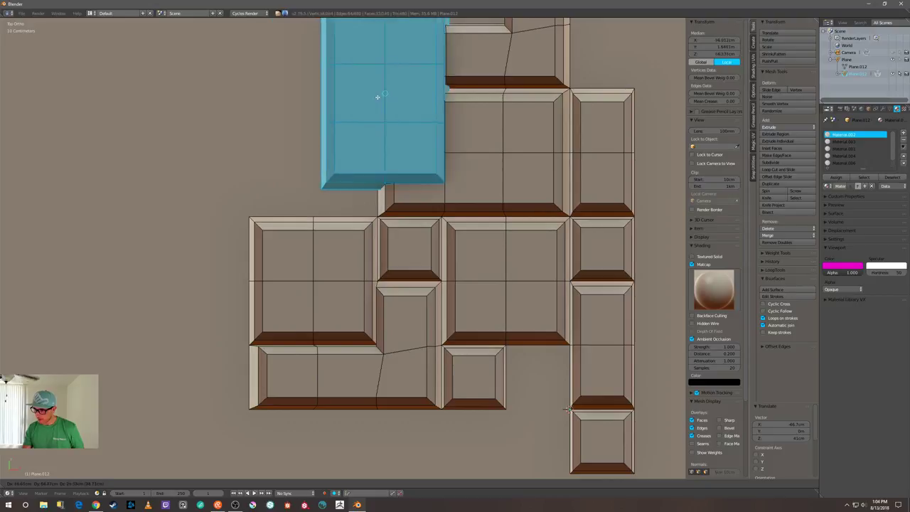
left_click(337, 116)
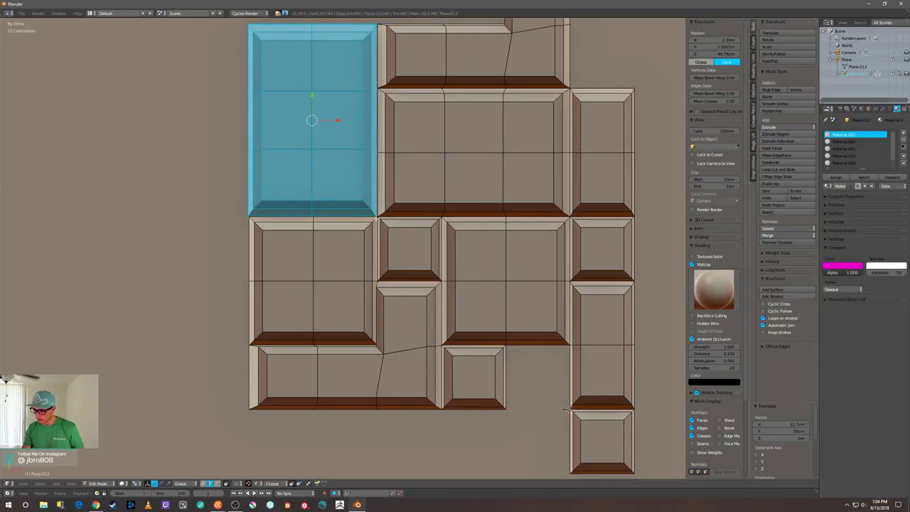
key("g")
left_click(377, 215)
scroll(375, 213, "up", 4)
scroll(351, 196, "down", 4)
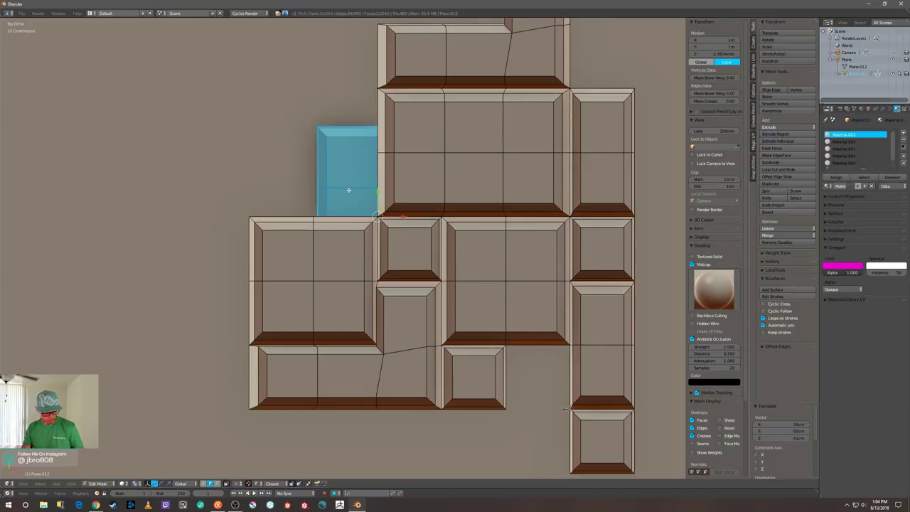
key("g")
left_click(290, 106)
- Change to vertex selection and try nudging the two-by-three block's corner closer to the adjoining block corner
key("1")
scroll(353, 191, "up", 6)
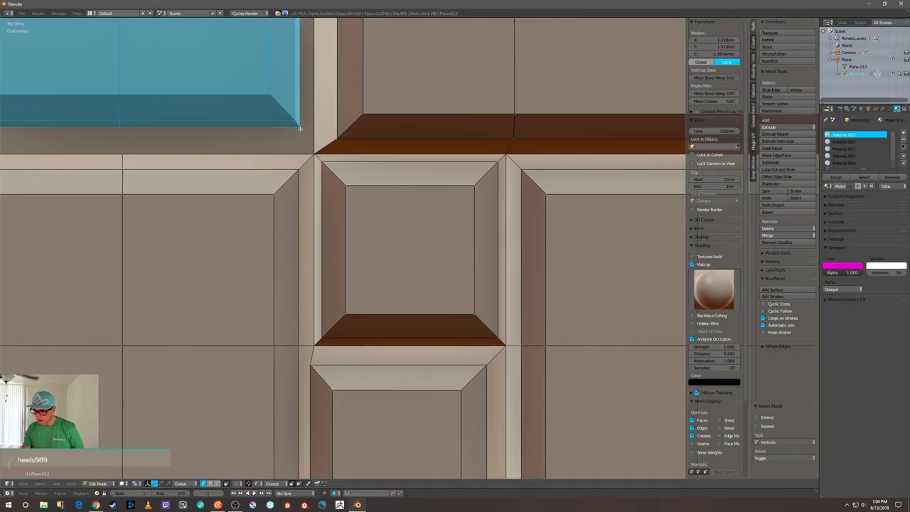
key("g")
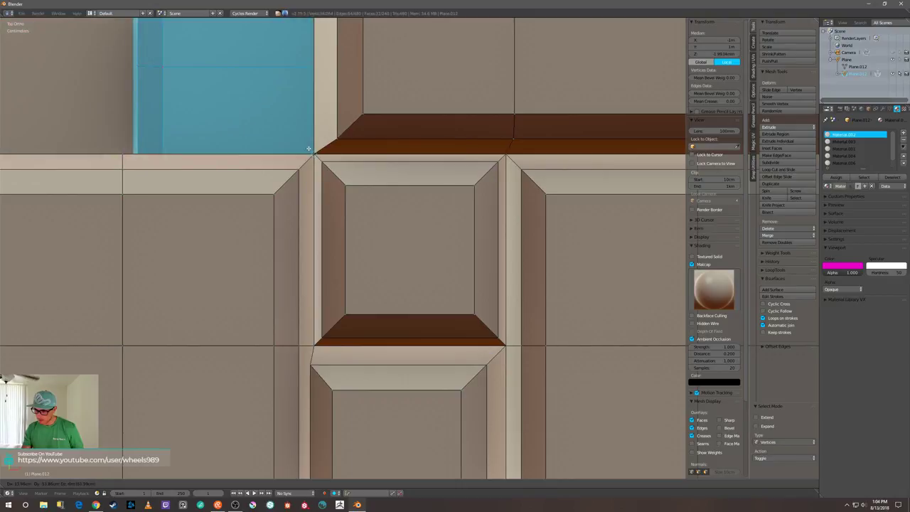
left_click(304, 145)
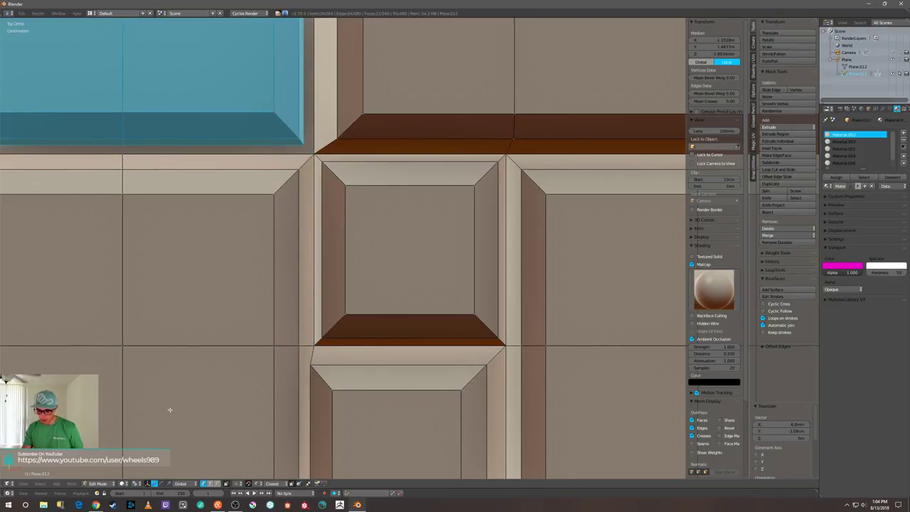
- Set the pivot point to Median Point, try moving the two-by-three block again, and check its gaps in the repeated pattern
left_click(139, 484)
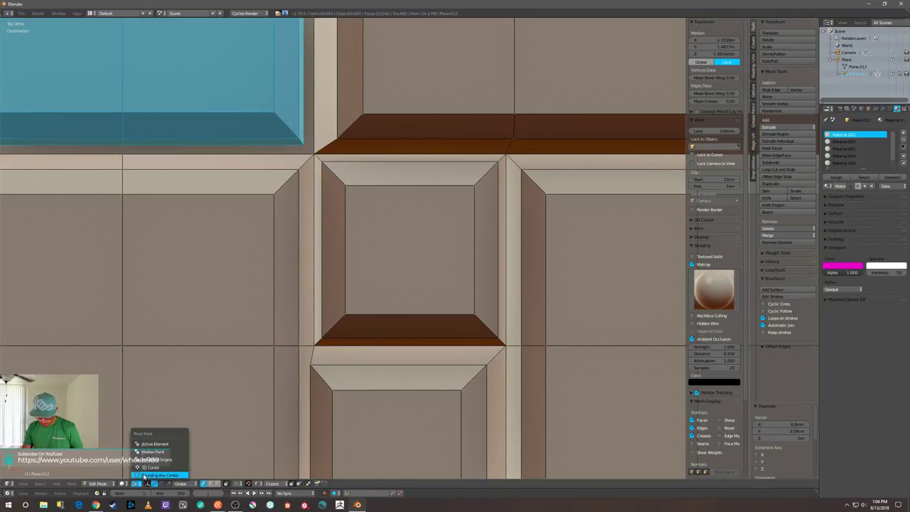
left_click(152, 451)
key("g")
left_click(308, 147)
scroll(309, 147, "down", 5)
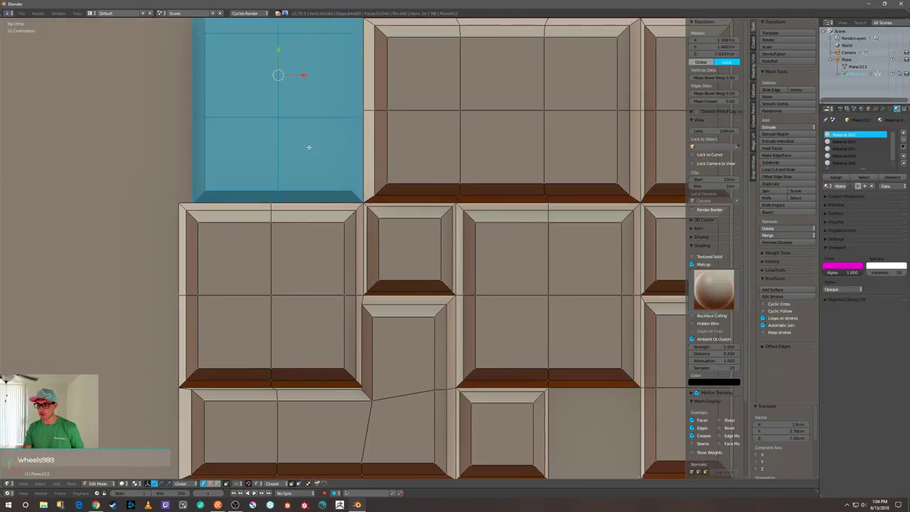
key("Tab")
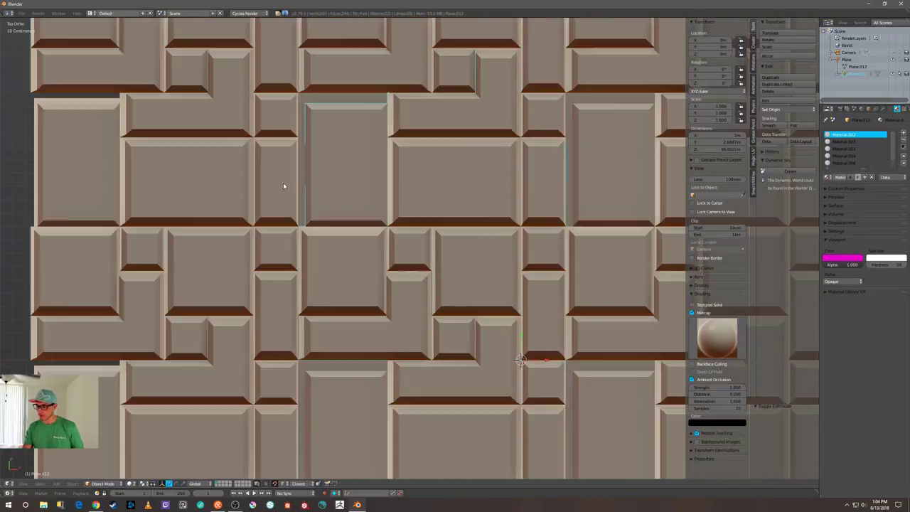
scroll(283, 184, "down", 4)
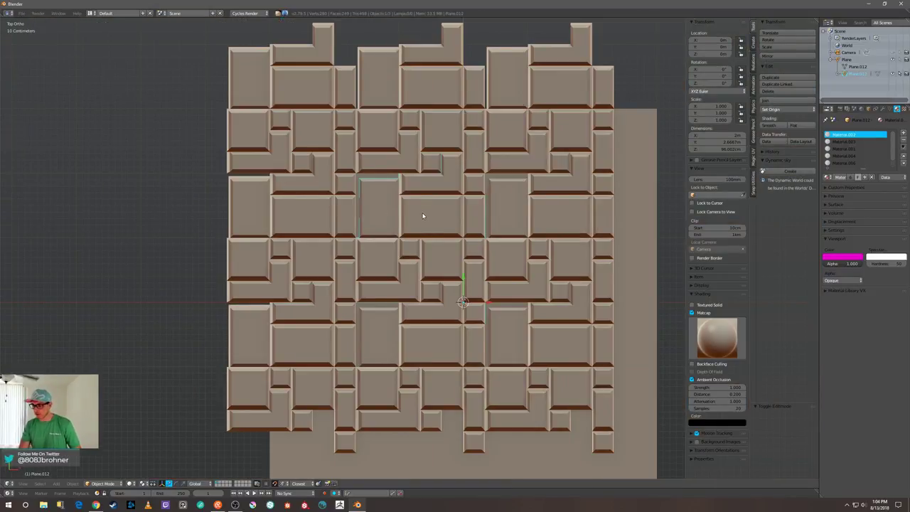
key("Tab")
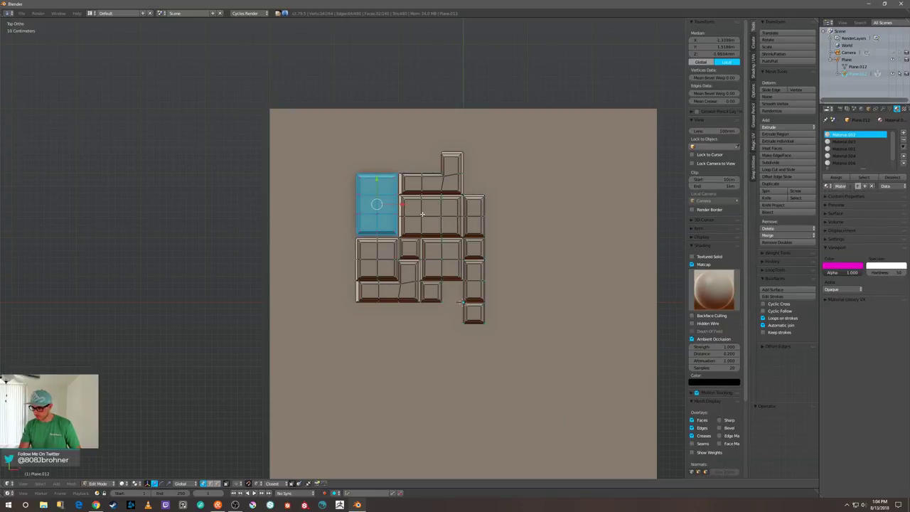
- Undo all moves of the two-by-three block back to its original place at the tile's lower end
key("ctrl+z")
key("ctrl+z")
key("ctrl+z")
key("ctrl+z")
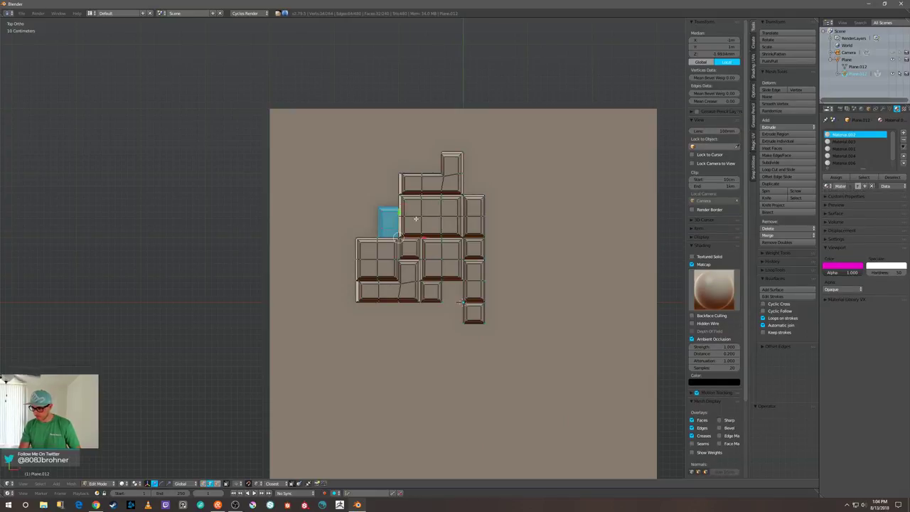
key("ctrl+z")
key("ctrl+z")
key("ctrl+z")
key("ctrl+z")
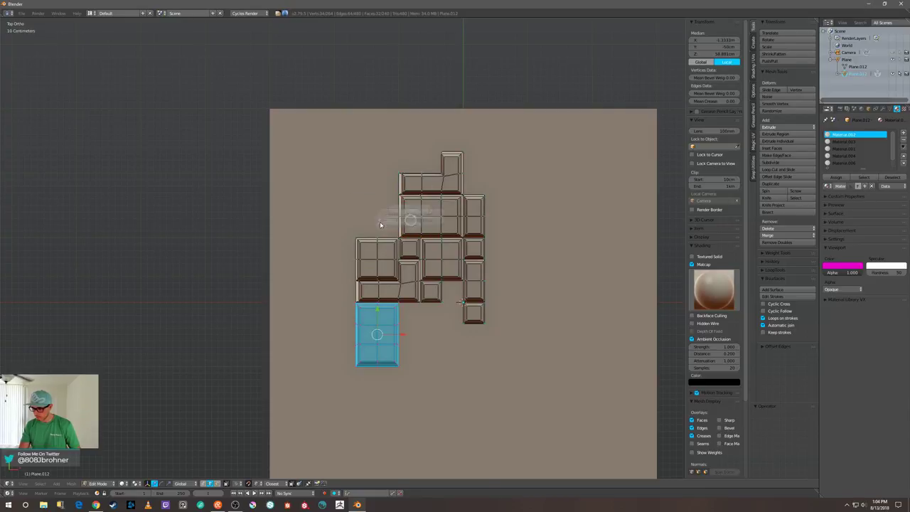
- Turn off the Matcap shading in object mode and view the repeated pattern in its material colors
key("Tab")
scroll(319, 248, "up", 5)
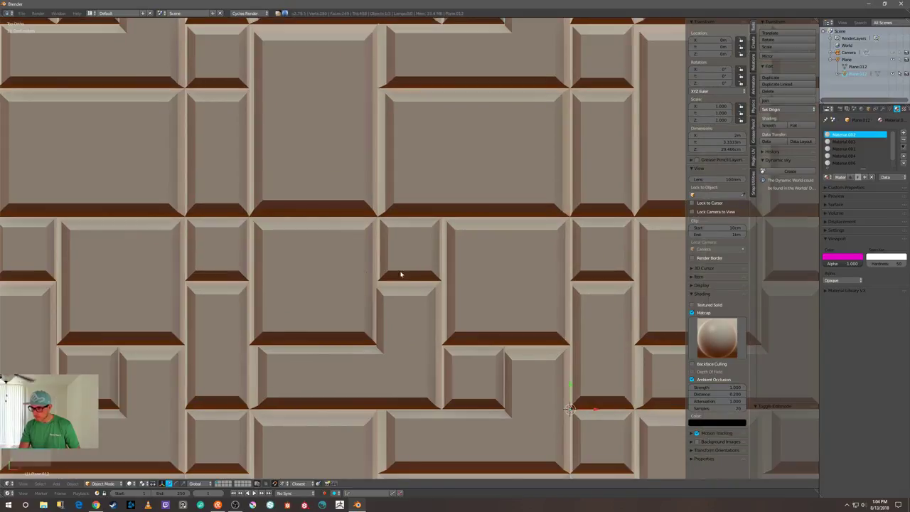
left_click(692, 312)
scroll(512, 282, "down", 3)
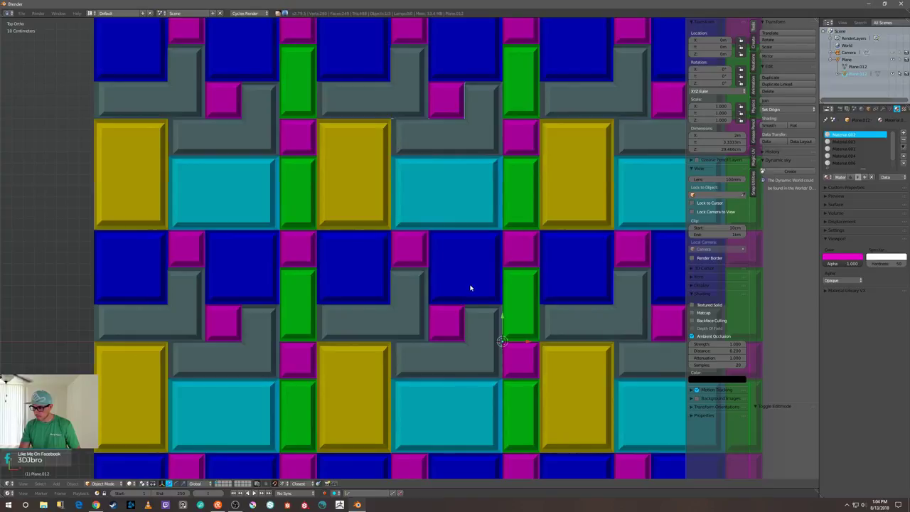
scroll(471, 286, "down", 3)
- Move the yellow two-by-three block 2 m along Y to sit beside the cyan block, and check the repeated pattern
key("Tab")
scroll(403, 318, "up", 1)
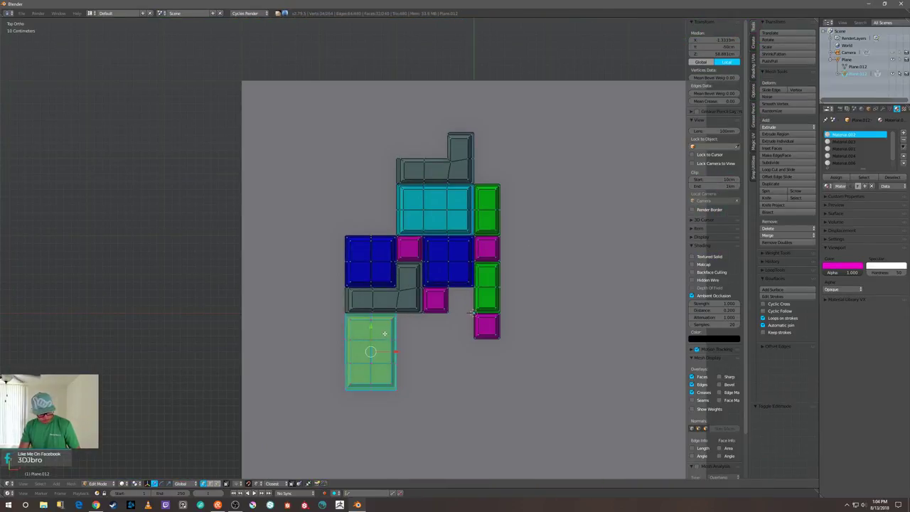
scroll(384, 333, "up", 3)
key("g")
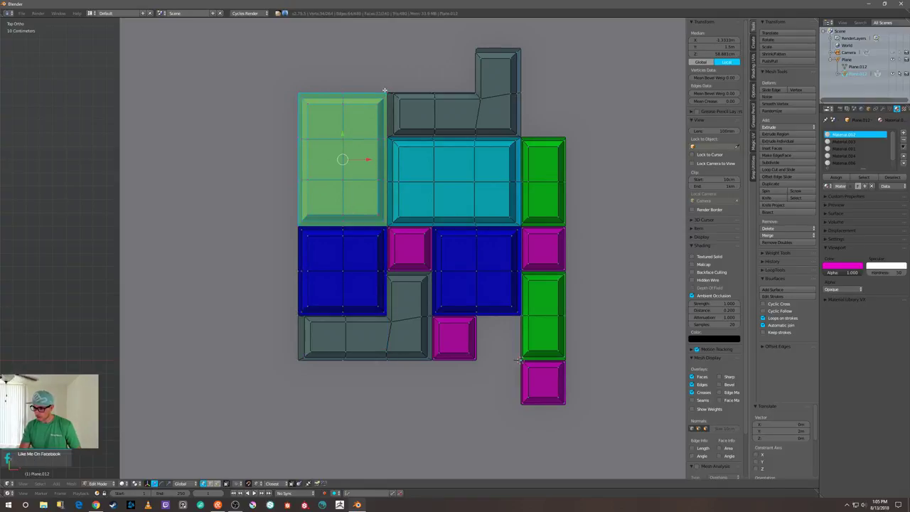
key("Tab")
scroll(323, 173, "down", 2)
scroll(371, 193, "down", 2)
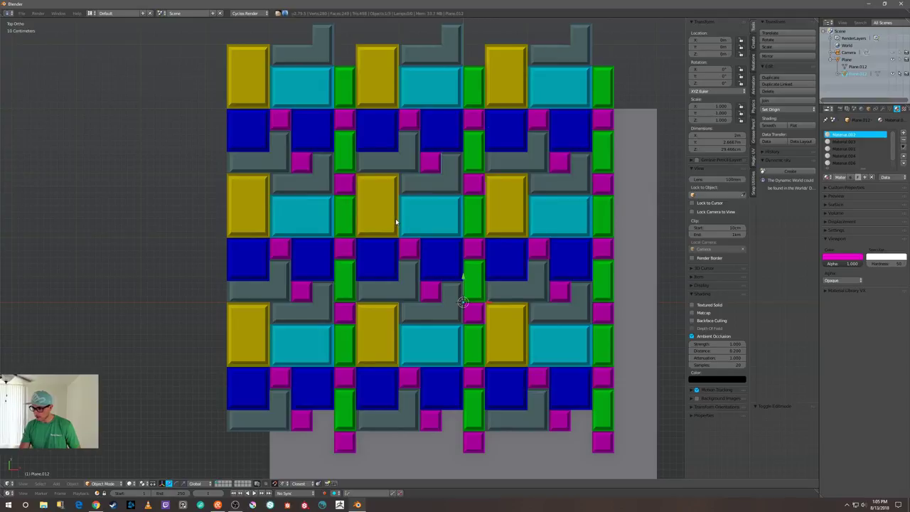
- Clear the selection in the tile mesh and duplicate the lowest linked magenta square block in place
key("Tab")
scroll(384, 227, "up", 4)
key("a")
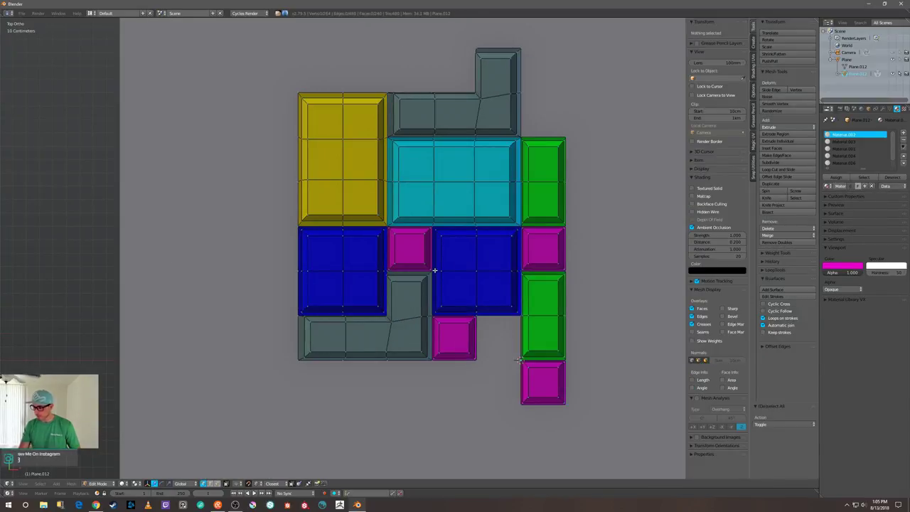
scroll(435, 271, "down", 2)
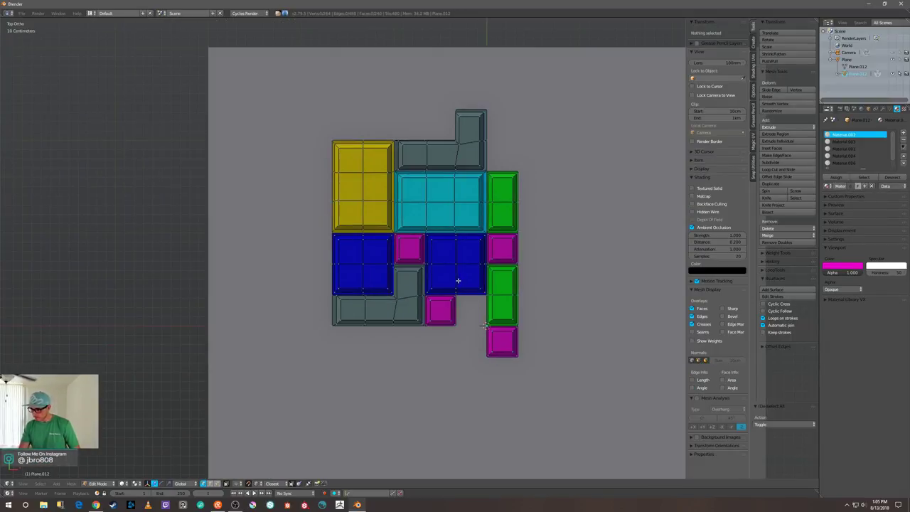
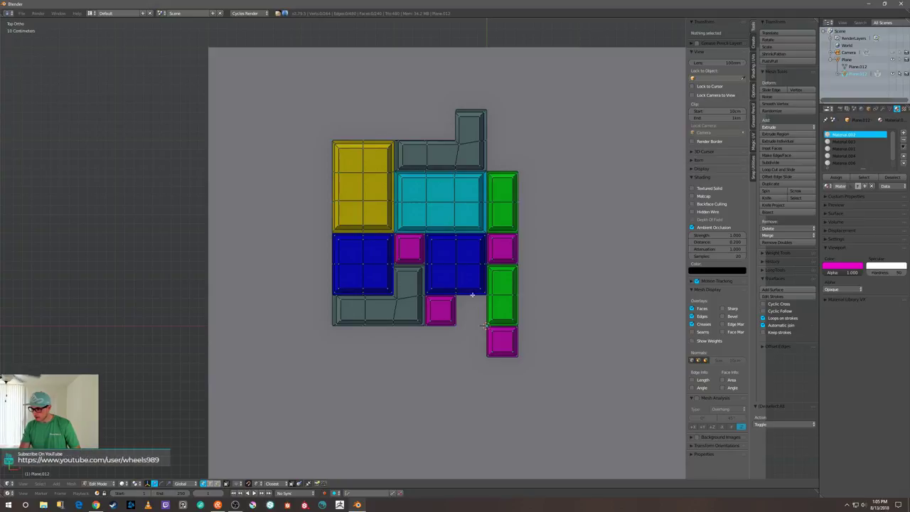
right_click(507, 344)
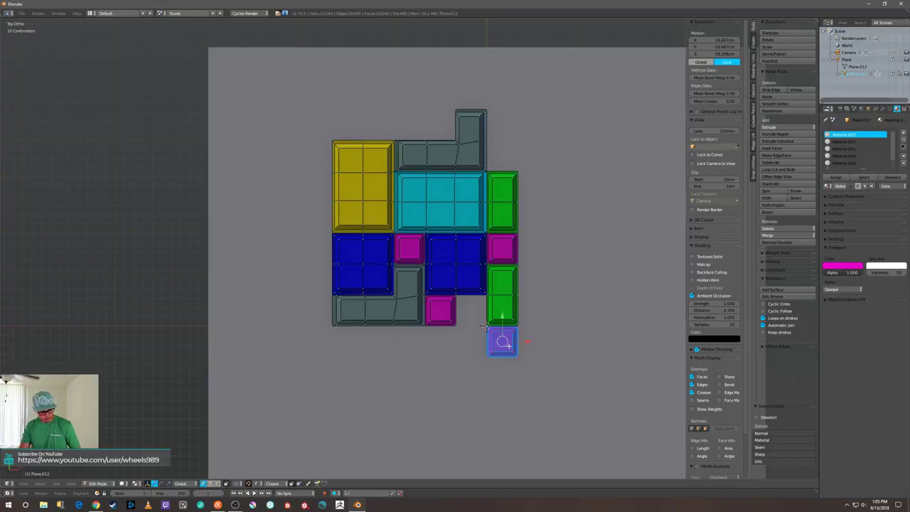
key("shift+d")
right_click(503, 343)
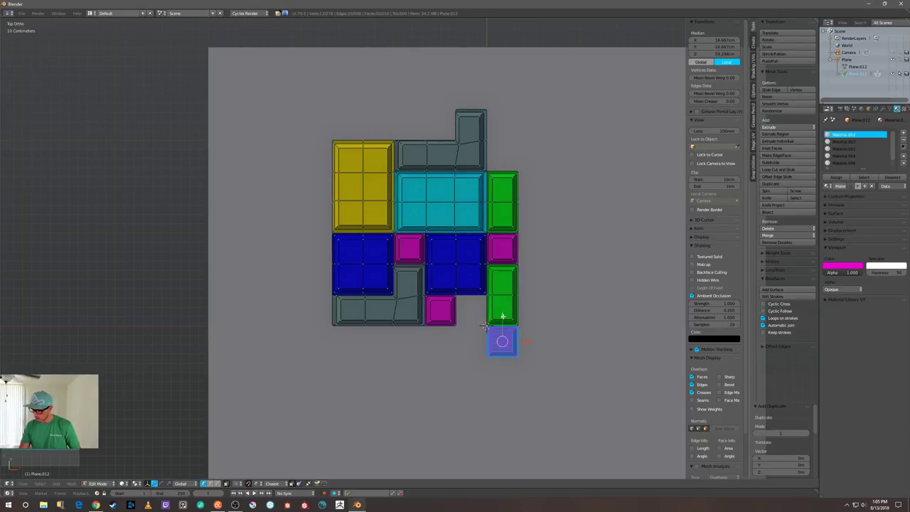
- Move the duplicated magenta square block over the seam between the yellow and cyan blocks
key("g")
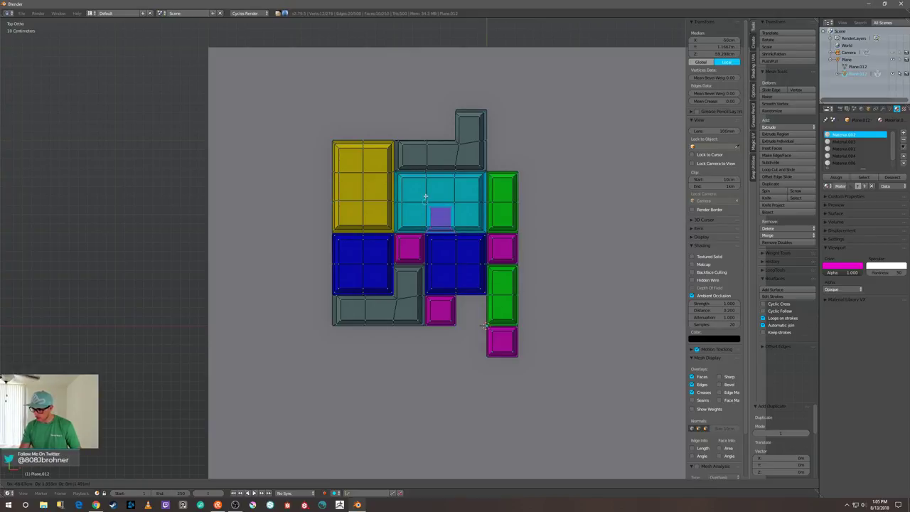
left_click(429, 203)
scroll(453, 217, "up", 3)
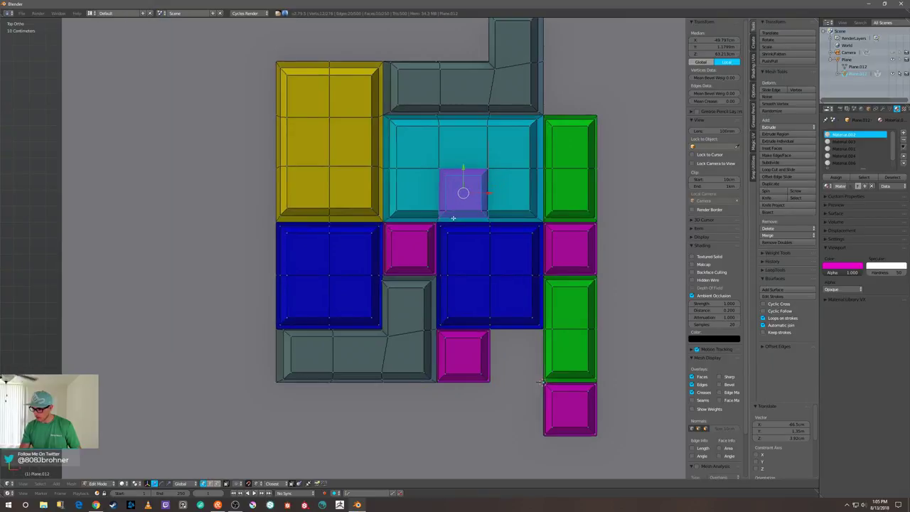
key("g")
left_click(397, 169)
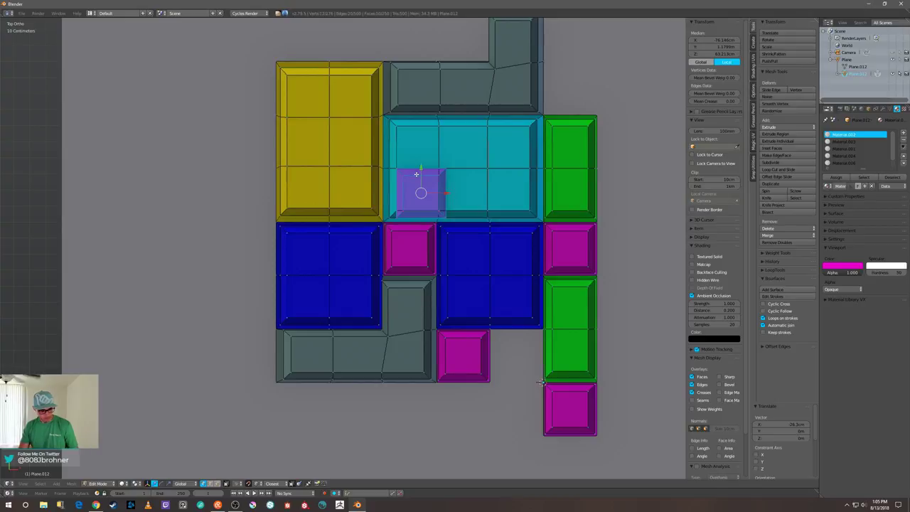
key("g")
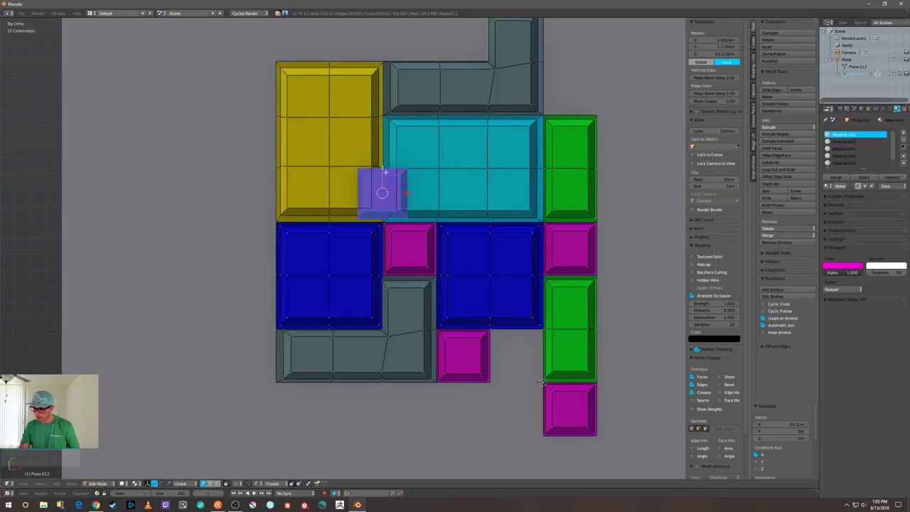
key("y")
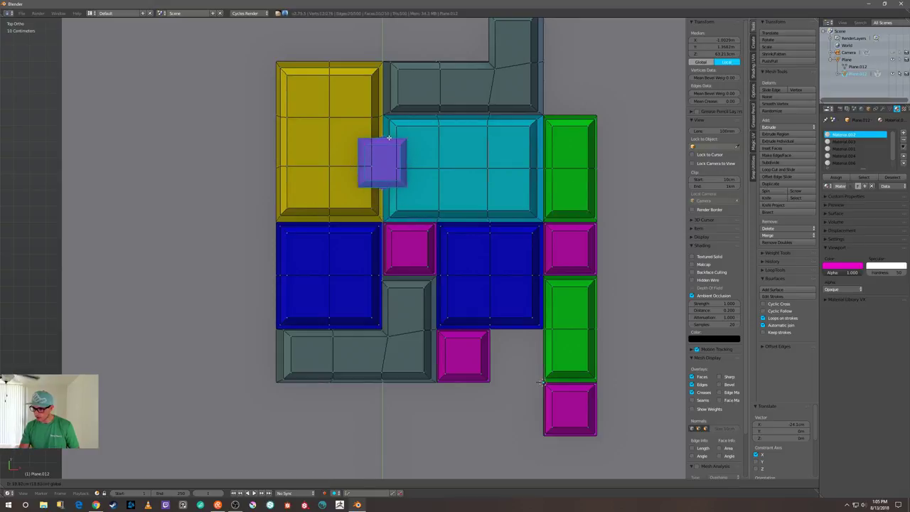
left_click(389, 139)
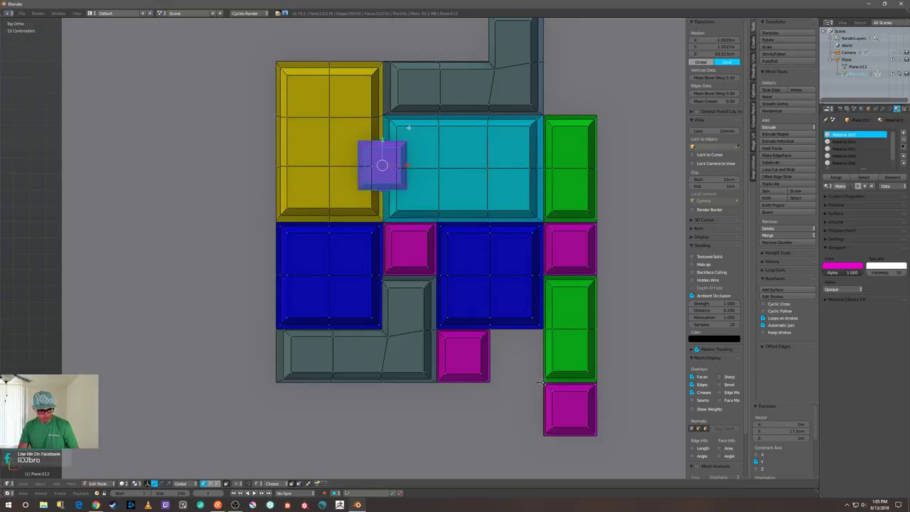
- Try rotating the duplicated magenta block about 45° on the seam, and undo the rotation and its preceding moves
key("r")
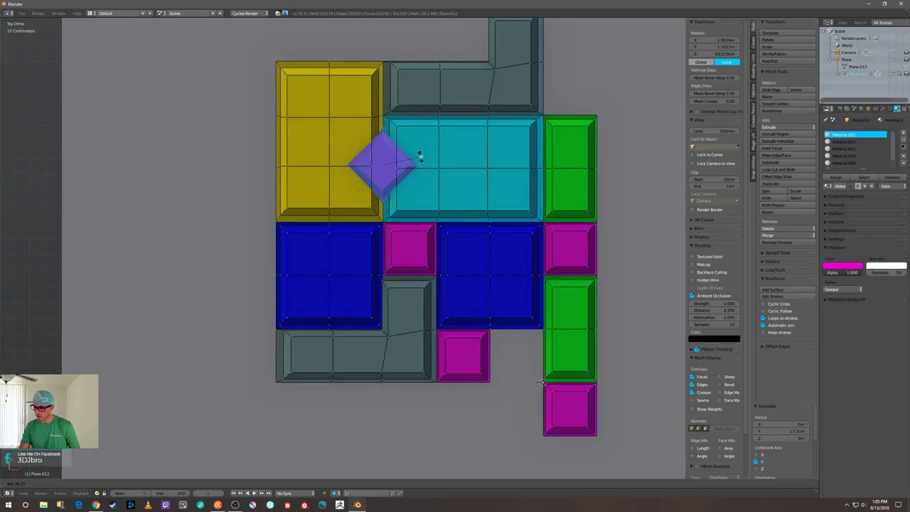
left_click(420, 156)
middle_click_drag(420, 156, 530, 305)
key("ctrl+z")
key("ctrl+z")
key("ctrl+z")
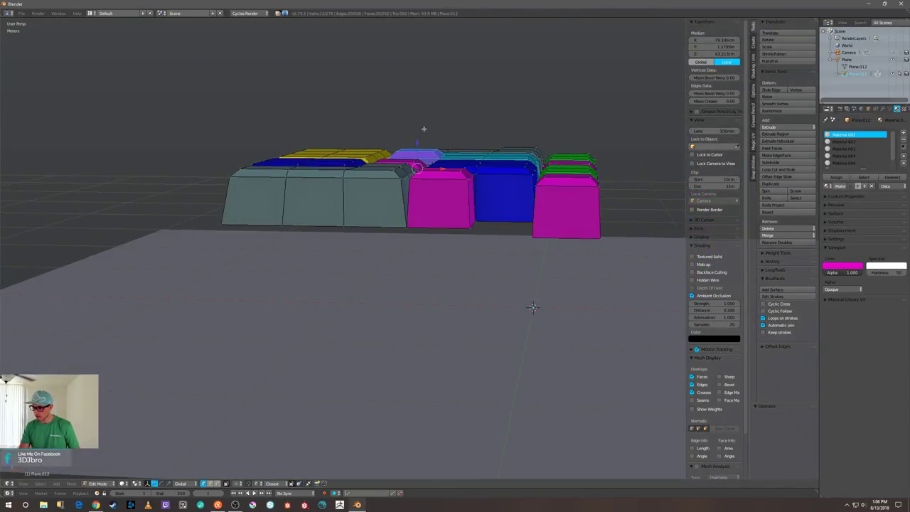
middle_click_drag(533, 307, 524, 263)
- Duplicate the magenta square block and move the copy -1.16 m along X and 1.52 m along Y onto the yellow-cyan seam
key("shift+d")
key("x")
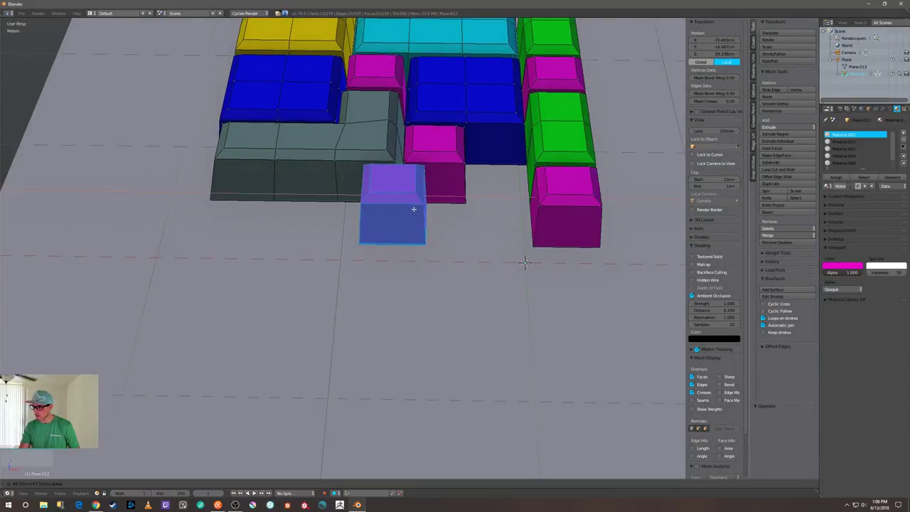
left_click(362, 213)
middle_click_drag(362, 214, 322, 206)
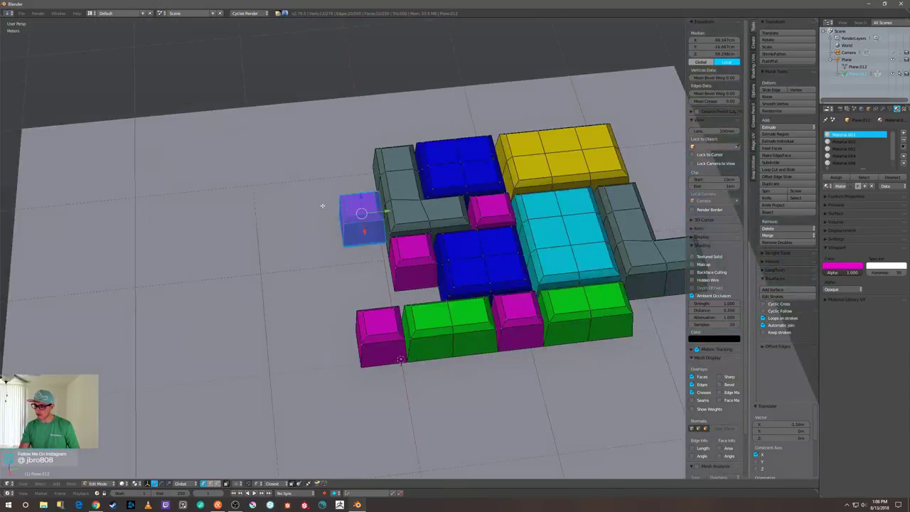
left_click_drag(386, 211, 574, 182)
key("KP_7")
scroll(555, 187, "up", 3)
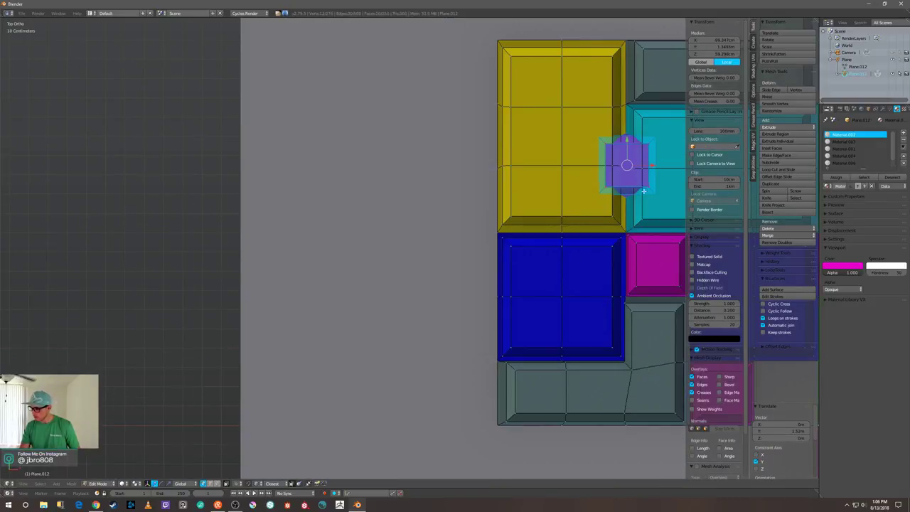
- Rotate the copied magenta block about 45° into a diamond and nudge it slightly along X to centre it on the seam
key("r")
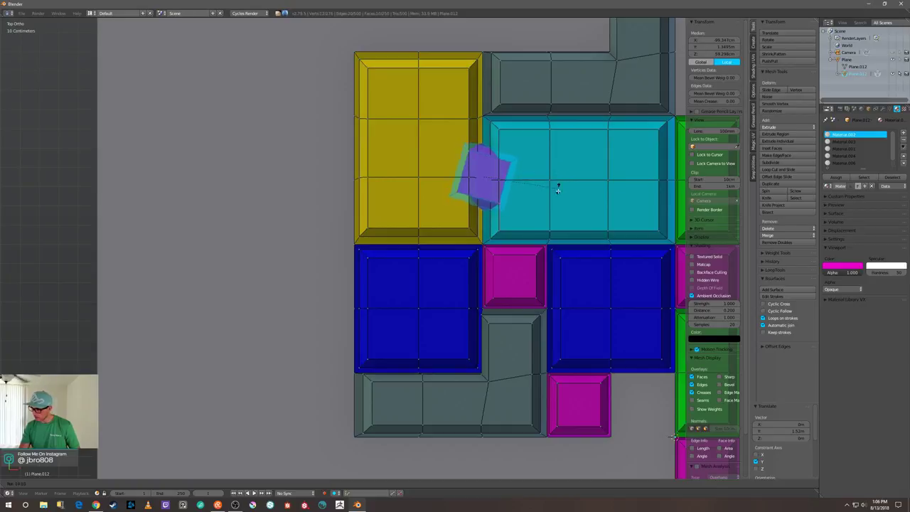
left_click(545, 225)
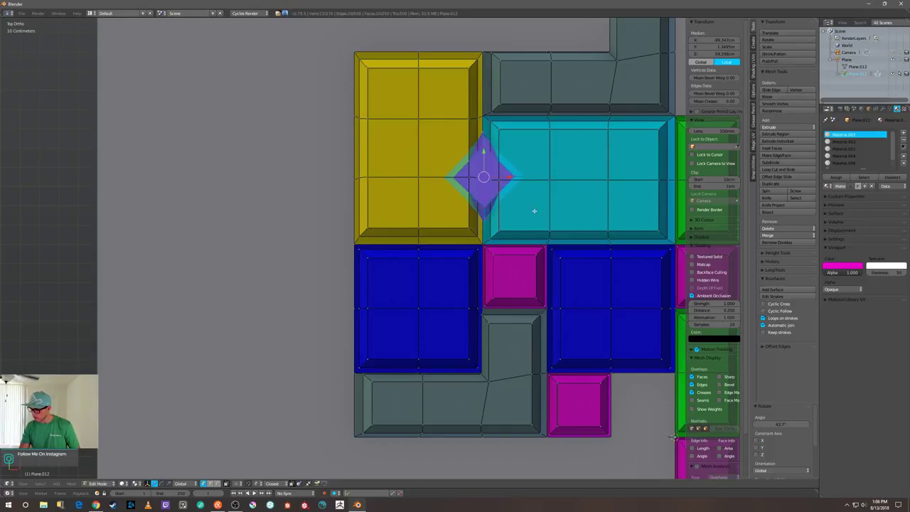
left_click_drag(512, 178, 510, 177)
key("r")
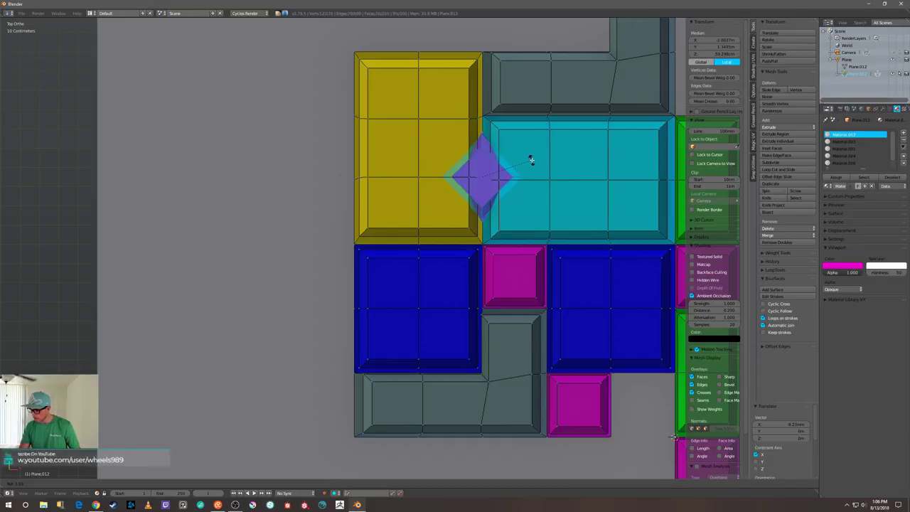
left_click(531, 159)
- Select the whole linked diamond block and examine how it intersects the neighbouring yellow and cyan blocks
middle_click_drag(531, 159, 572, 182)
scroll(505, 175, "up", 4)
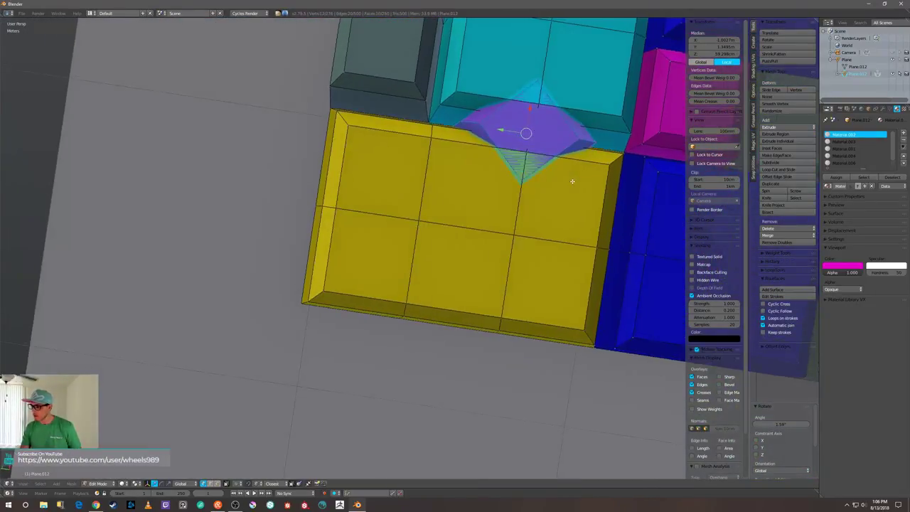
scroll(572, 176, "up", 3)
middle_click_drag(585, 92, 472, 176, "shift")
scroll(472, 177, "down", 3)
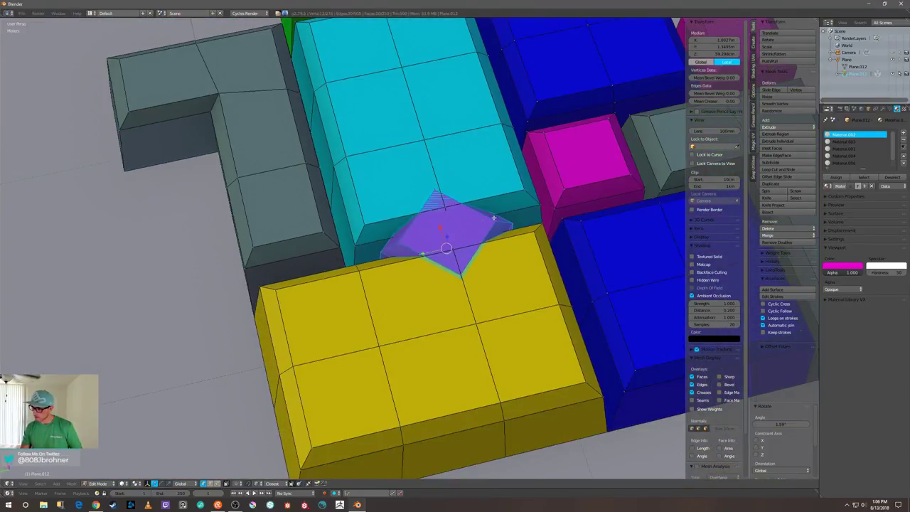
key("l")
key("a")
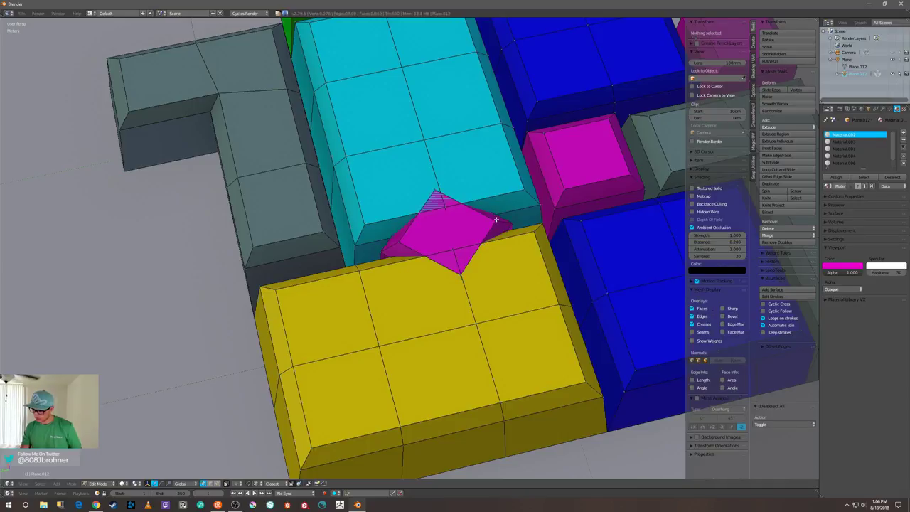
key("l")
middle_click_drag(507, 213, 430, 193)
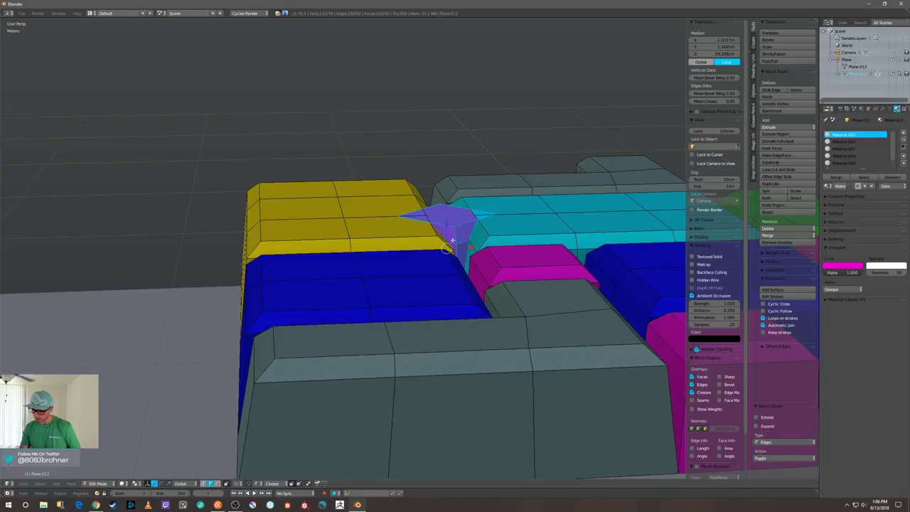
- Raise the top face of the diamond block about 5.9 cm along Z above the neighbouring blocks
key("a")
right_click(446, 226)
right_click(448, 227, "shift")
right_click(468, 224, "shift")
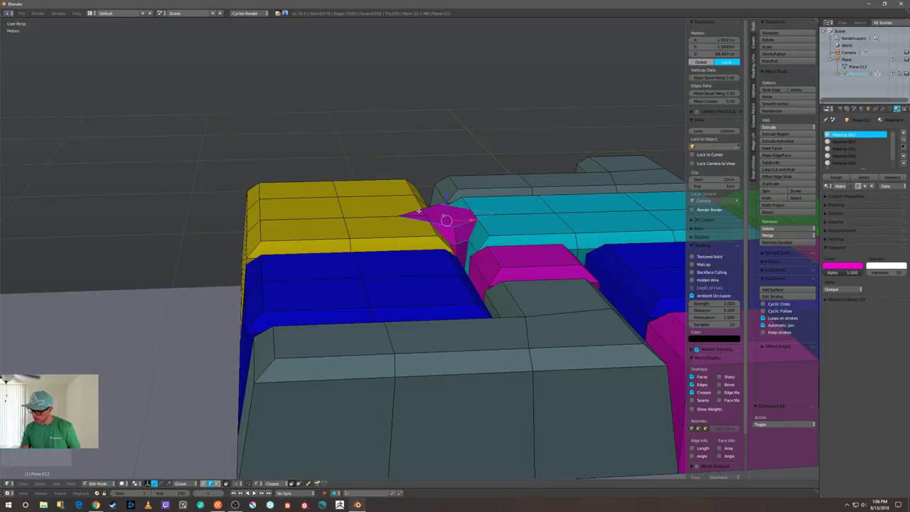
key("l")
mouse_move(477, 210)
middle_mouse_down()
mouse_move(548, 239)
mouse_move(465, 201)
middle_mouse_up()
key("g")
key("z")
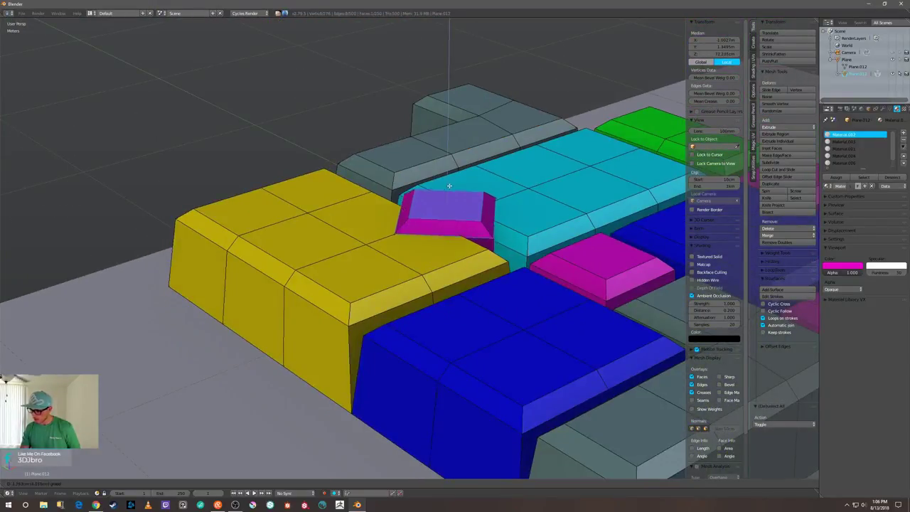
left_click(449, 181)
- Hide the ground plane and lower the diamond block's bottom face about 4 cm along Z beneath the neighbouring blocks
middle_click_drag(449, 181, 470, 189)
scroll(470, 231, "down", 4)
mouse_move(469, 244)
middle_mouse_down()
mouse_move(476, 227)
mouse_move(478, 240)
middle_mouse_up()
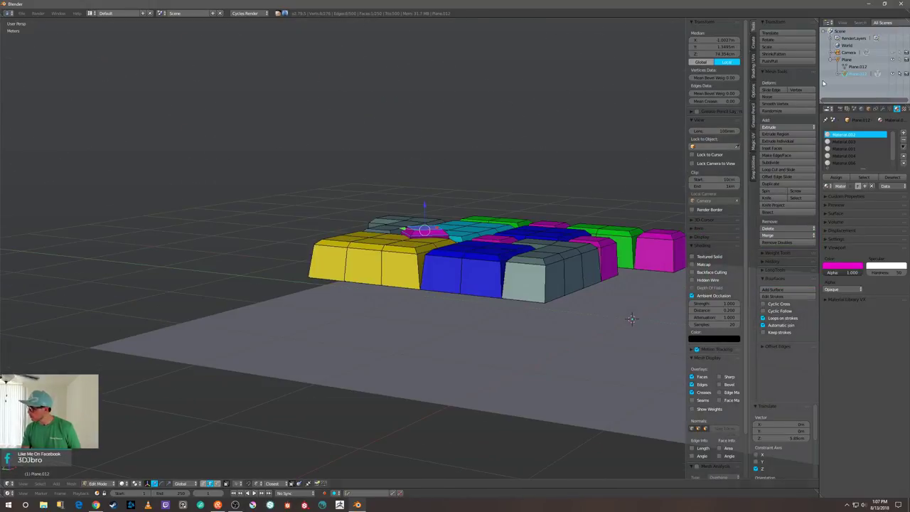
left_click(891, 61)
middle_click_drag(474, 349, 472, 304)
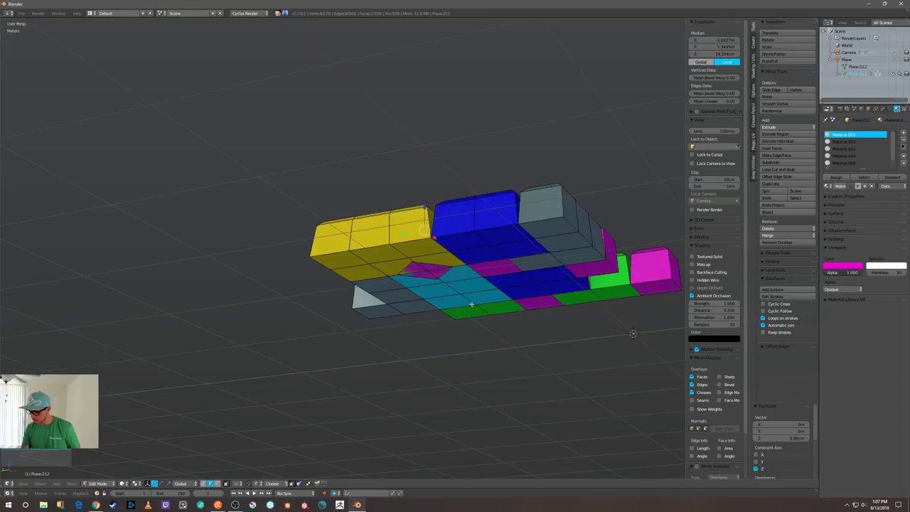
right_click(440, 275)
key("3")
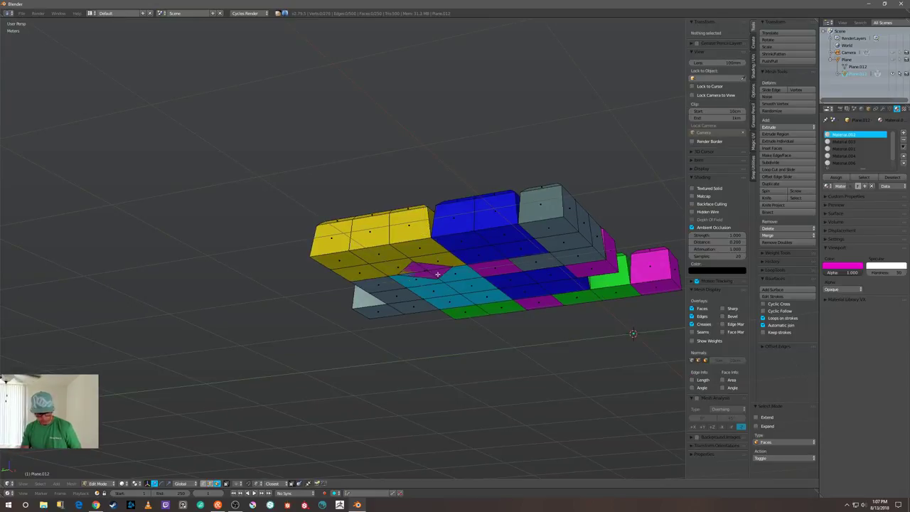
right_click(426, 272)
middle_click_drag(426, 273, 429, 273)
key("g")
key("z")
left_click(425, 276)
- Select the whole linked diamond block and separate it from the tile mesh into its own object
scroll(429, 272, "up", 3)
mouse_move(465, 232)
middle_mouse_down()
mouse_move(451, 266)
mouse_move(495, 232)
mouse_move(489, 257)
mouse_move(498, 278)
mouse_move(481, 271)
mouse_move(470, 217)
mouse_move(484, 226)
mouse_move(424, 259)
mouse_move(452, 224)
middle_mouse_up()
scroll(475, 216, "down", 2)
scroll(424, 259, "up", 2)
scroll(428, 251, "up", 2)
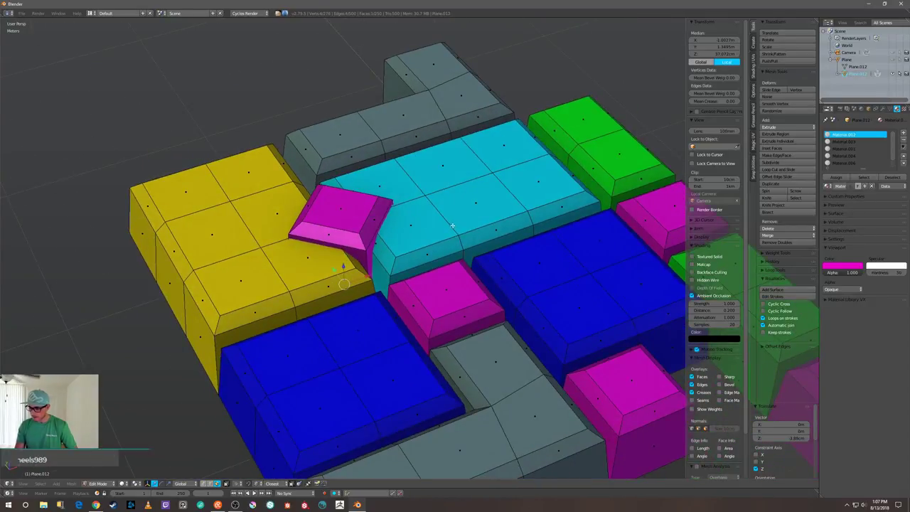
key("KP_7")
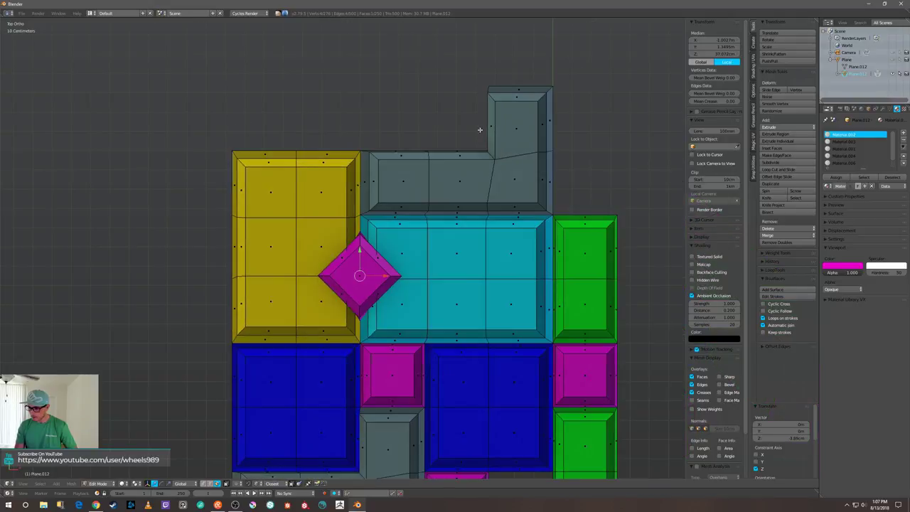
key("l")
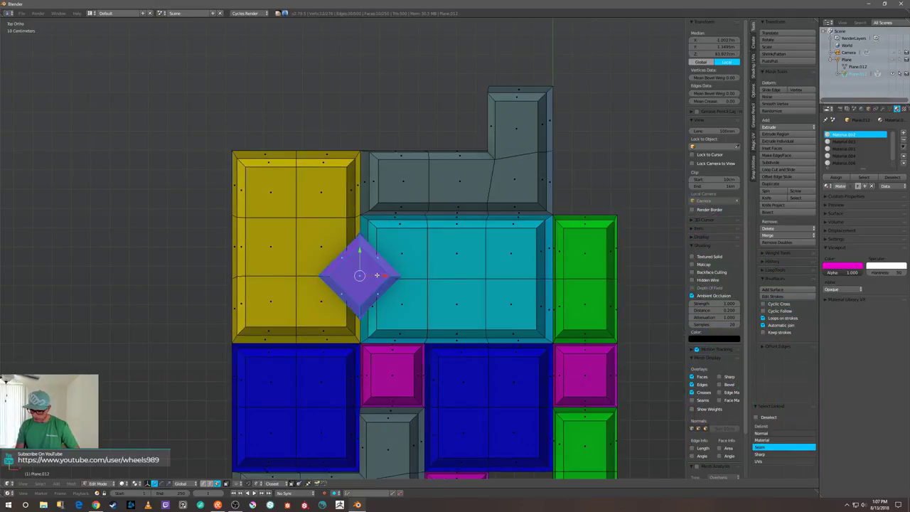
key("p")
left_click(370, 269)
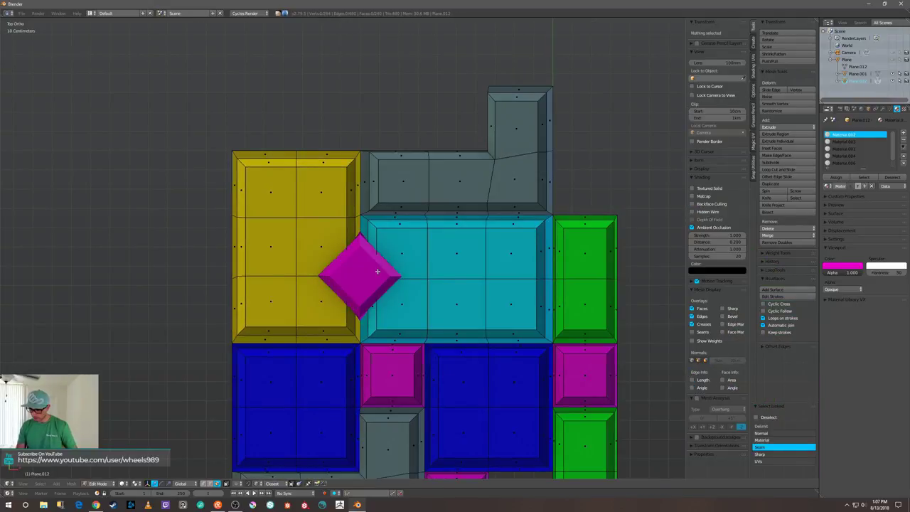
scroll(405, 265, "down", 2)
- Add a Boolean modifier to the remaining tile mesh and open its choice of operation
key("Tab")
middle_click_drag(449, 263, 442, 240)
key("Tab")
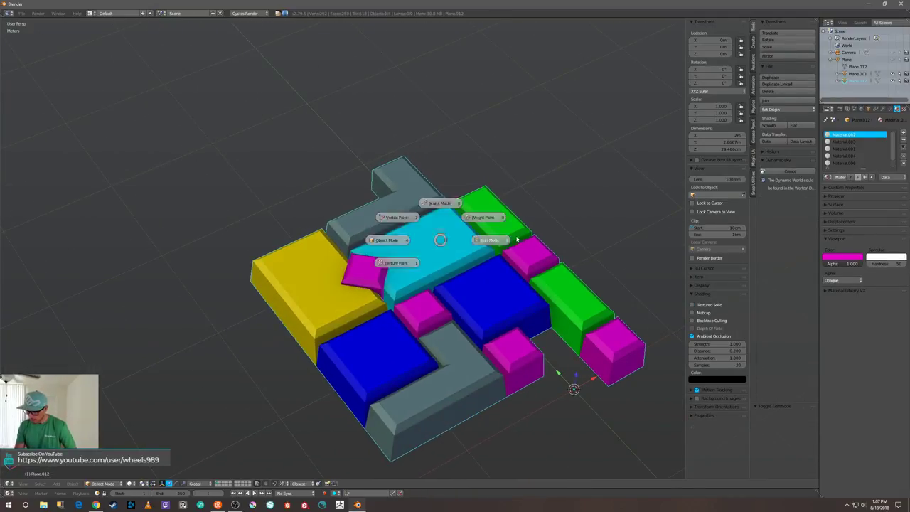
left_click(501, 240)
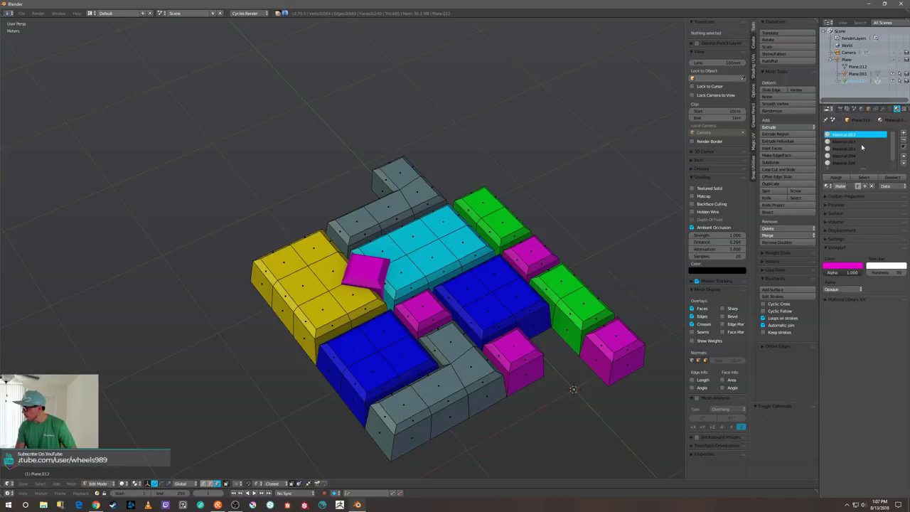
left_click(883, 109)
left_click(863, 133)
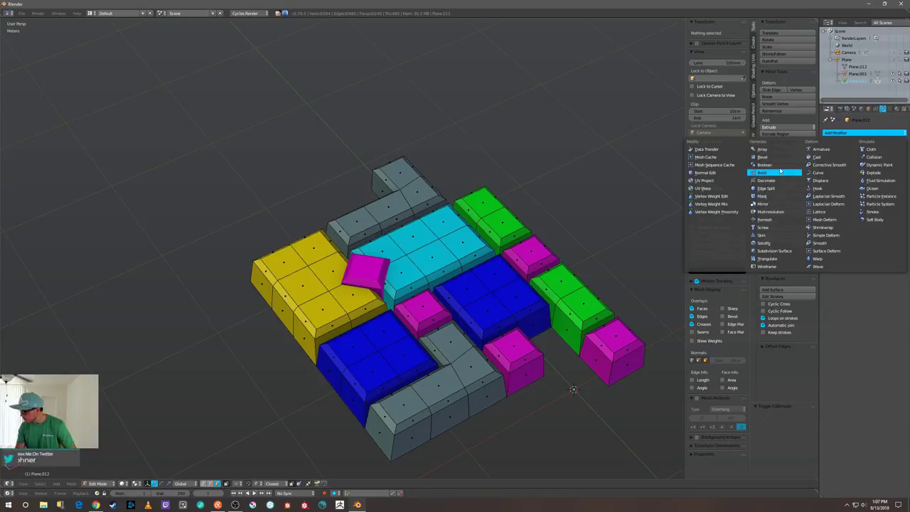
left_click(767, 165)
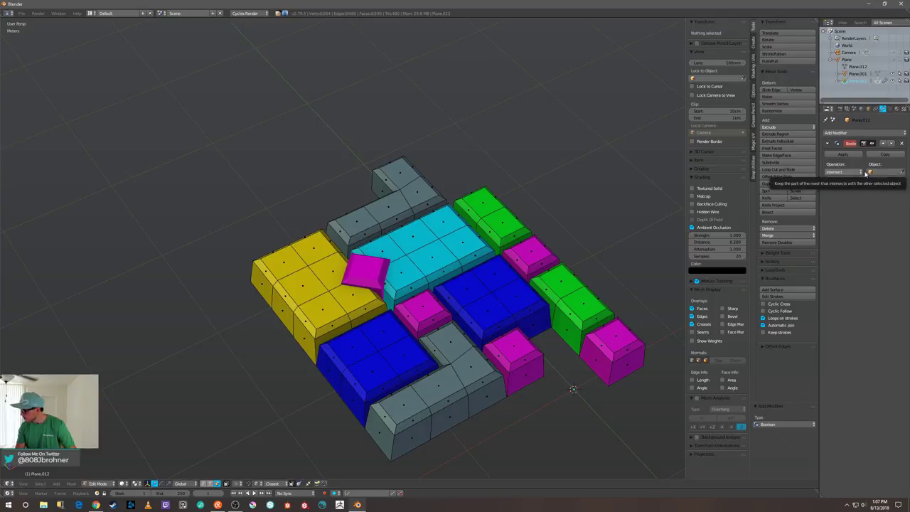
left_click(860, 172)
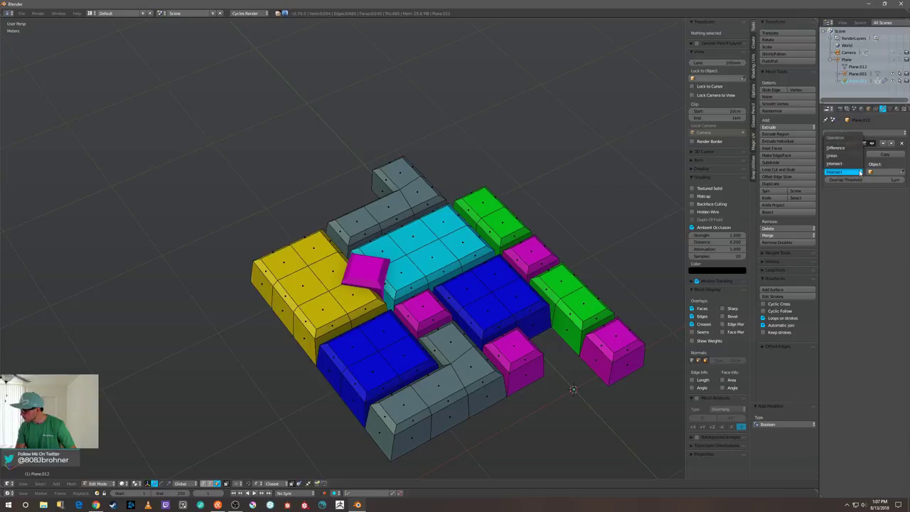
- Set the Boolean modifier on the block mesh to Difference with Plane.001 as its object, and check the mesh in wireframe and solid shading
left_click(836, 148)
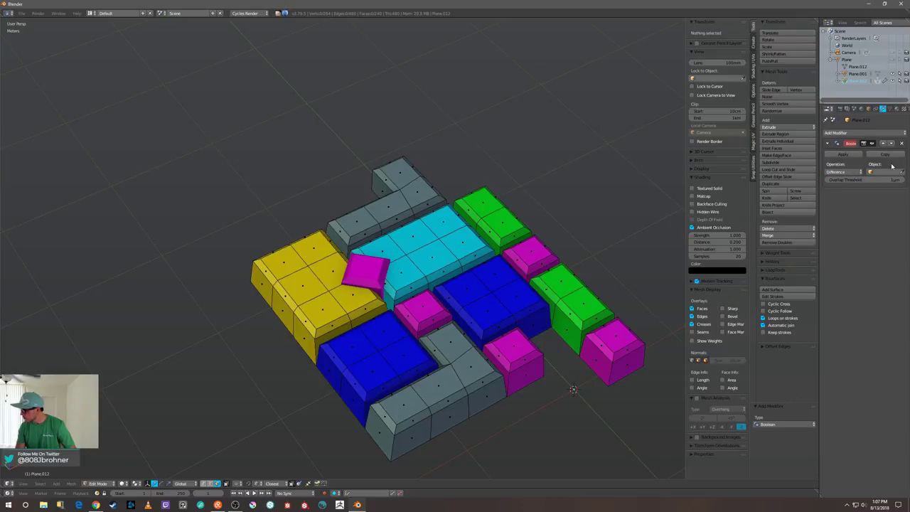
left_click(904, 173)
left_click(369, 268)
middle_click_drag(393, 261, 402, 261)
key("z")
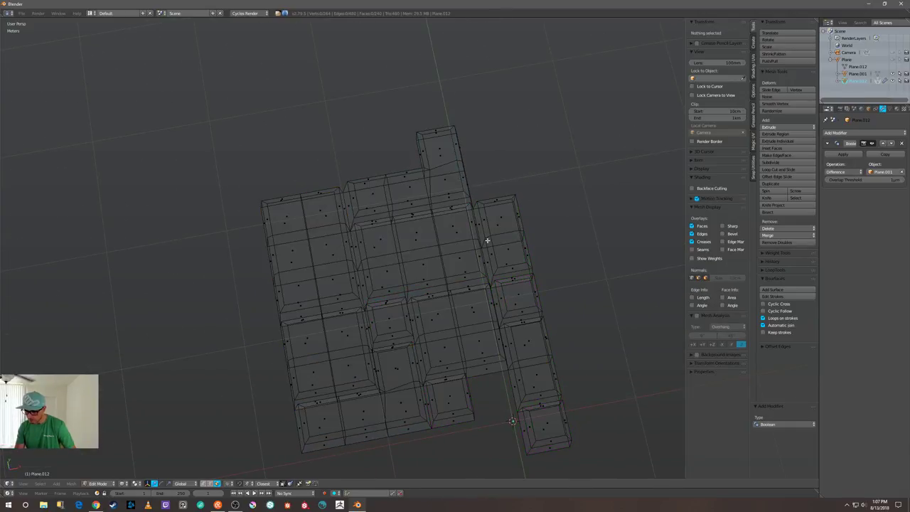
key("z")
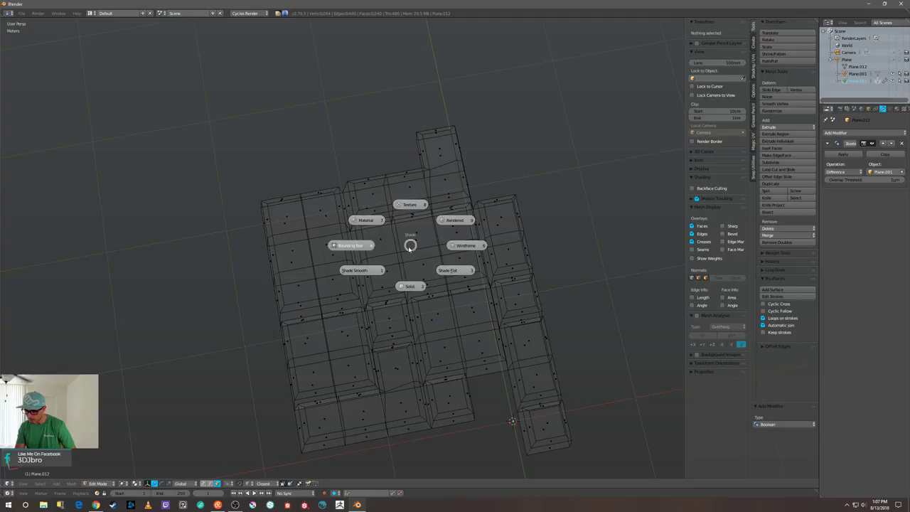
left_click(410, 287)
middle_click_drag(410, 287, 432, 251)
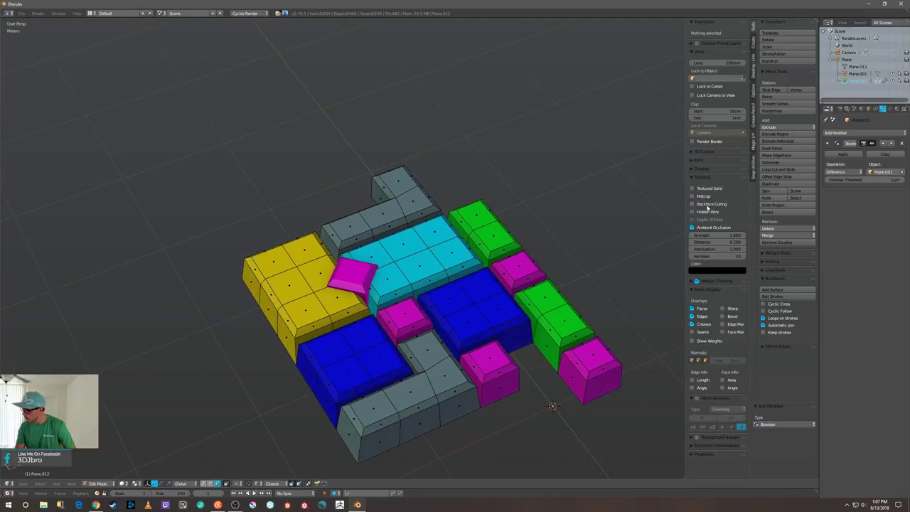
- Try the Intersect operation in the block mesh's Boolean modifier
left_click(861, 172)
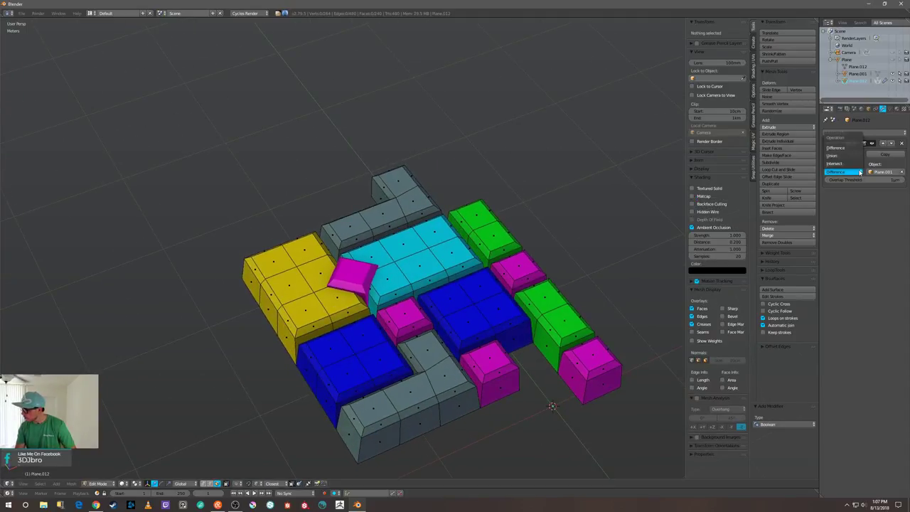
left_click(854, 163)
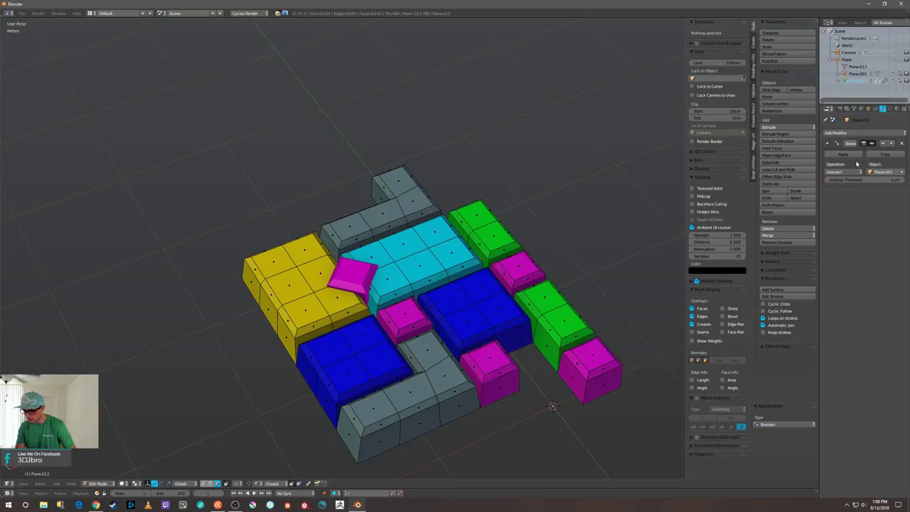
middle_click_drag(577, 213, 498, 248)
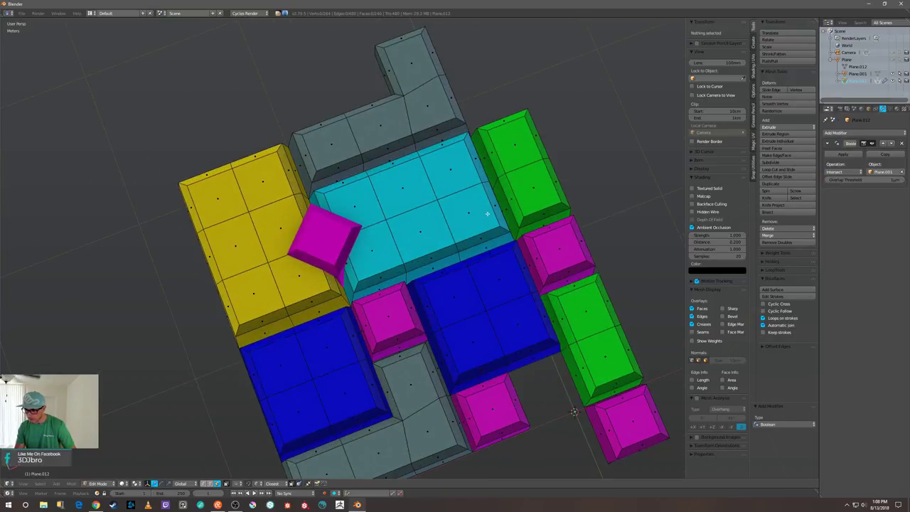
scroll(523, 207, "down", 4)
scroll(654, 203, "up", 4)
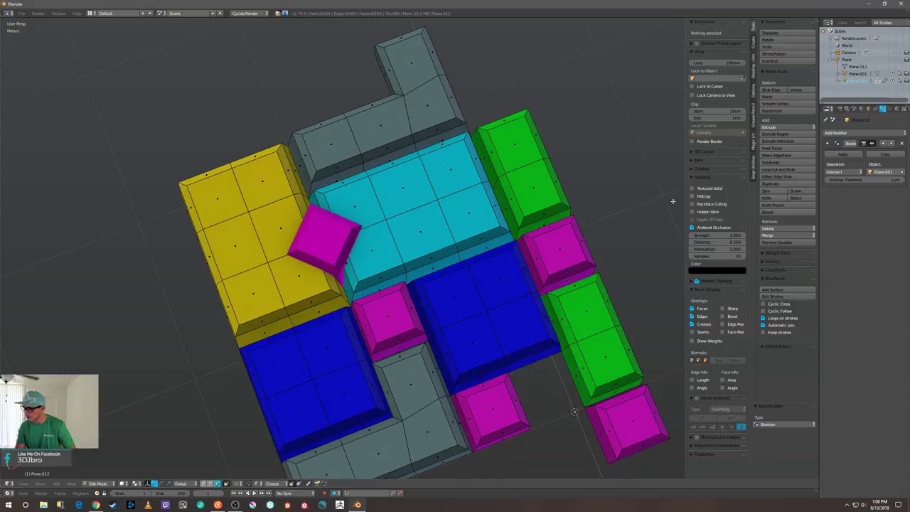
- Switch the block mesh to Object Mode, set its Boolean operation to Difference and apply the modifier
key("Tab")
middle_click_drag(567, 206, 599, 161)
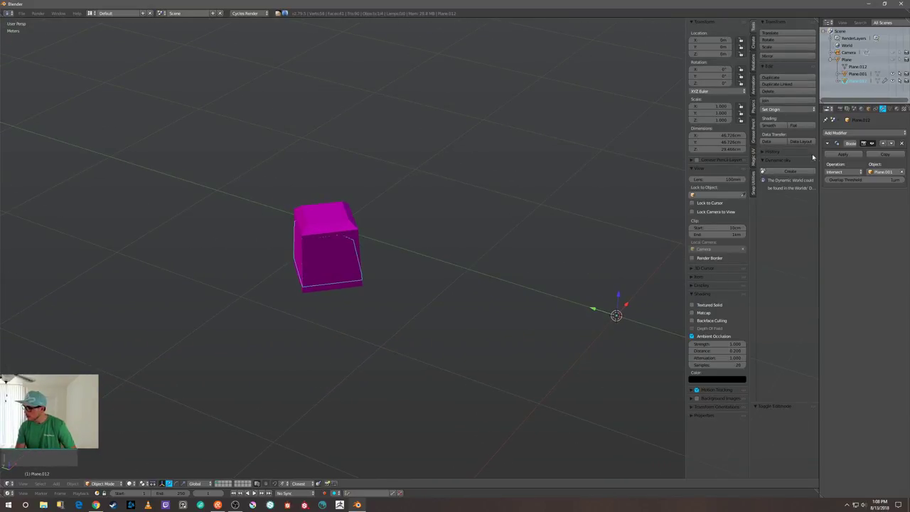
left_click(842, 171)
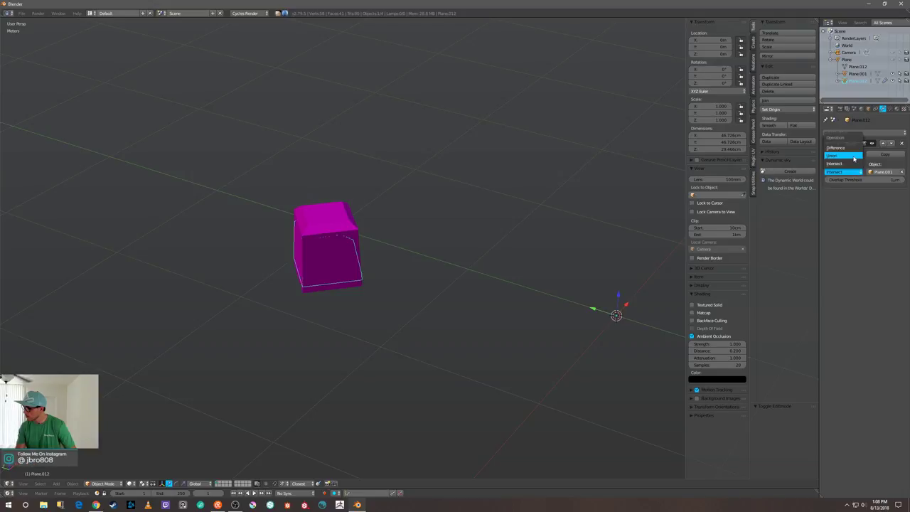
left_click(853, 151)
middle_click_drag(636, 199, 568, 209)
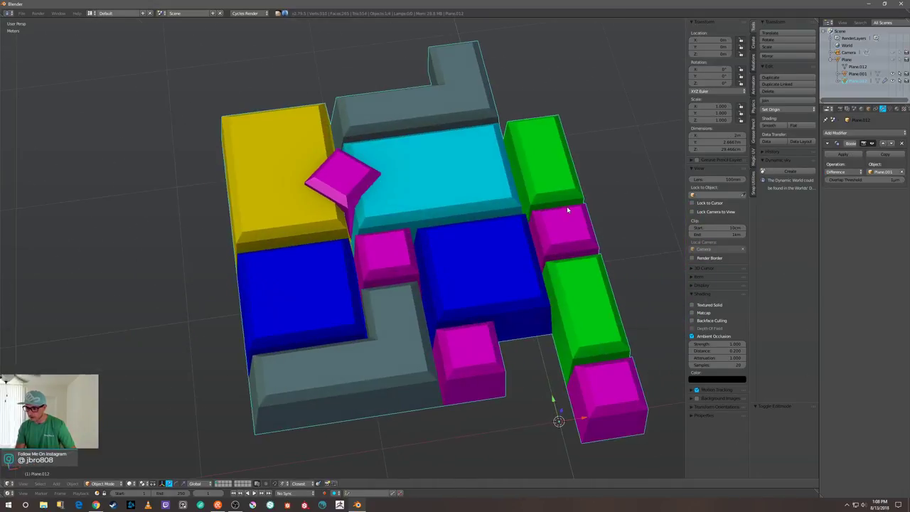
middle_click_drag(485, 182, 445, 203, "shift")
key("Tab")
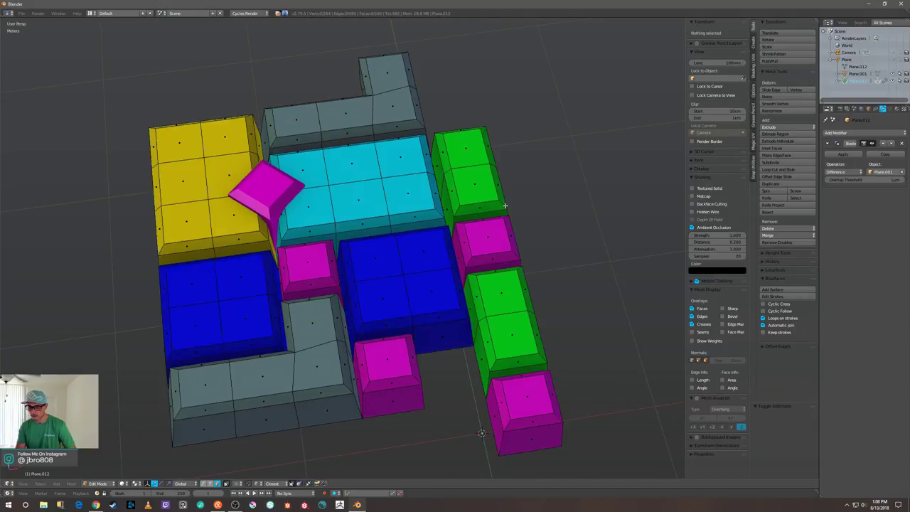
key("Tab")
left_click(839, 154)
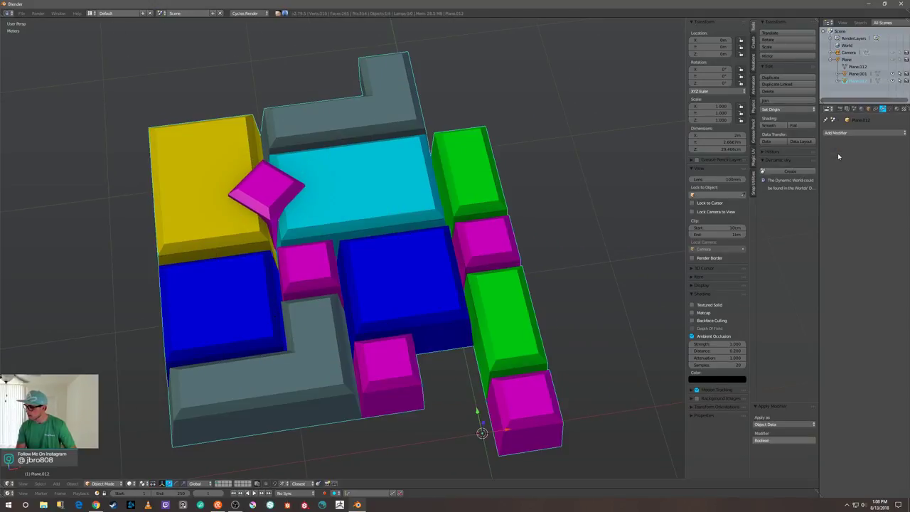
- Enter Edit Mode on the cut block mesh and hide the Plane.001 cutter object
scroll(436, 205, "up", 2)
key("Tab")
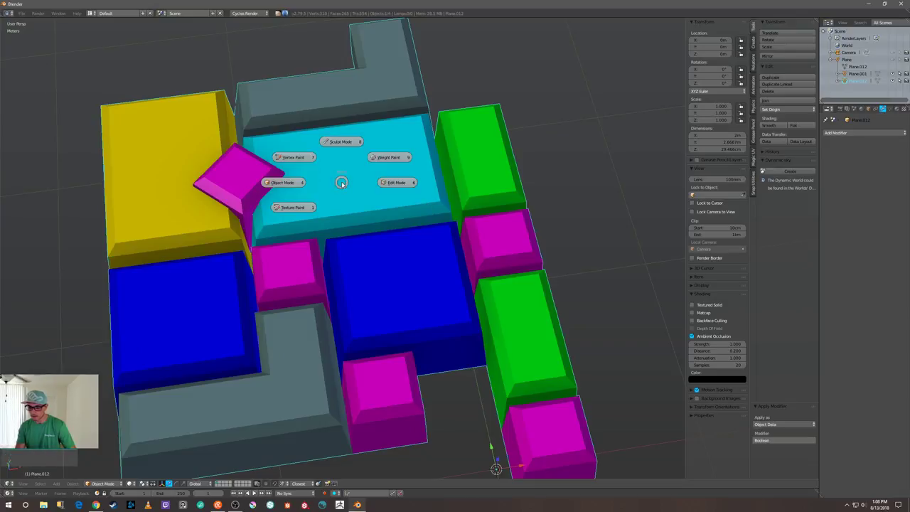
left_click(398, 183)
mouse_move(380, 179)
middle_mouse_down()
mouse_move(394, 169)
mouse_move(382, 175)
middle_mouse_up()
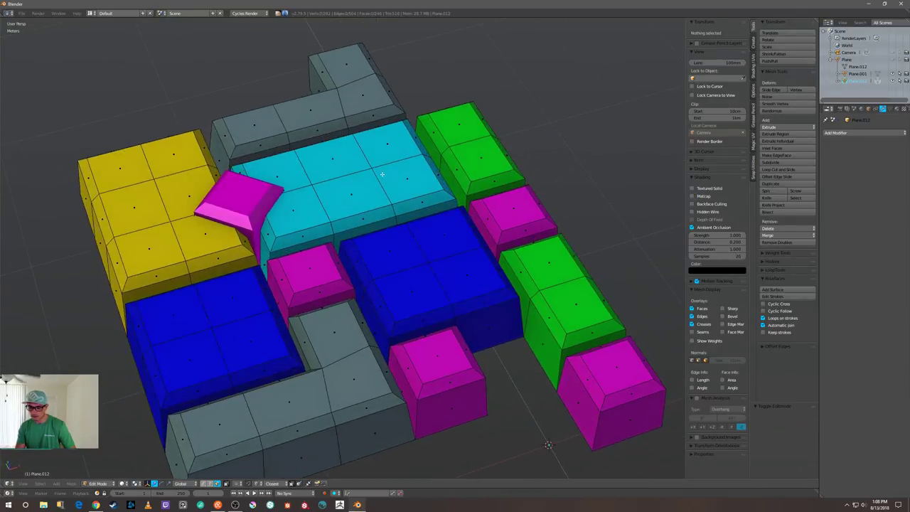
left_click(892, 74)
middle_click_drag(527, 106, 517, 142)
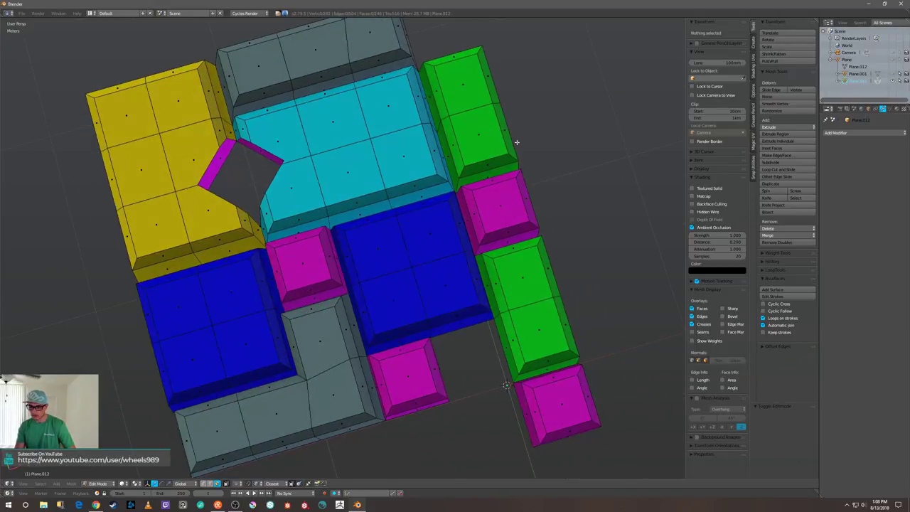
- Examine the diamond-shaped cutout between the yellow and cyan blocks from an angle and in the top orthographic view
key("KP_7")
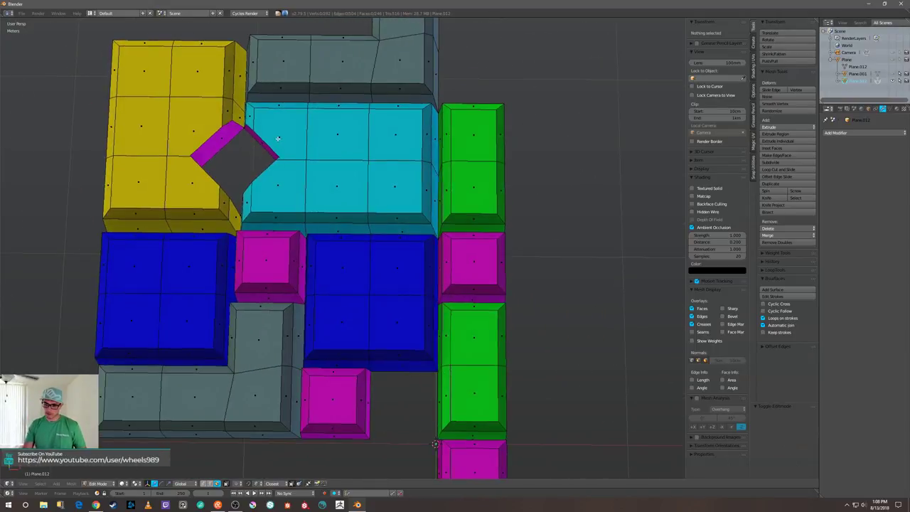
scroll(274, 140, "up", 5)
scroll(274, 140, "down", 5)
middle_click_drag(374, 142, 406, 109)
middle_click_drag(288, 143, 324, 195)
key("q")
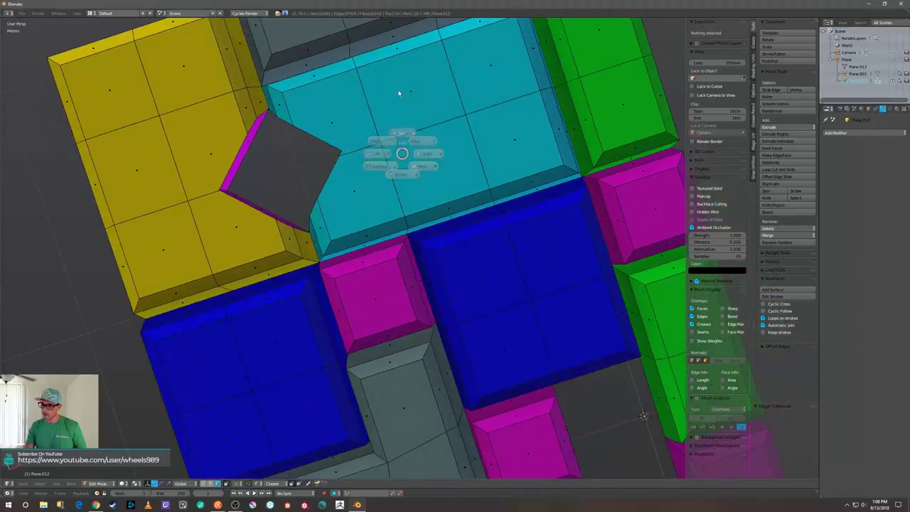
left_click(399, 93)
key("q")
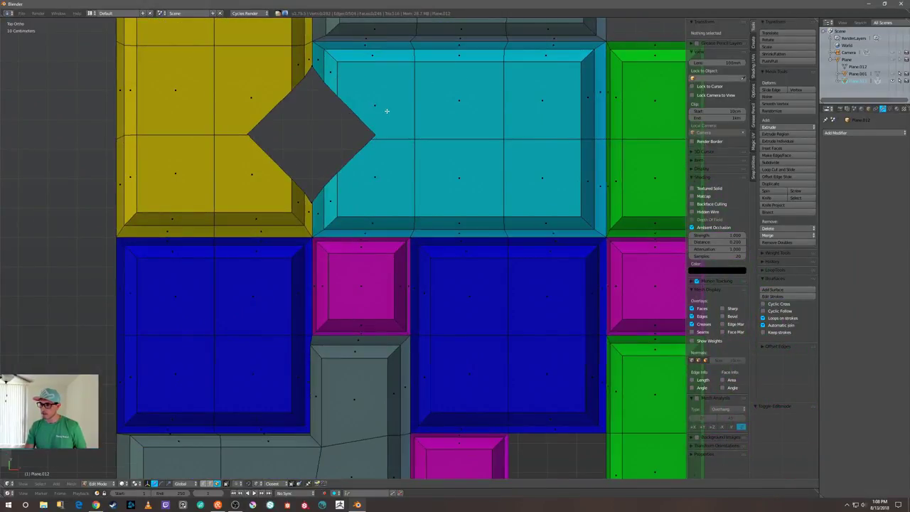
middle_click_drag(390, 114, 380, 152, "shift")
scroll(375, 153, "up", 2)
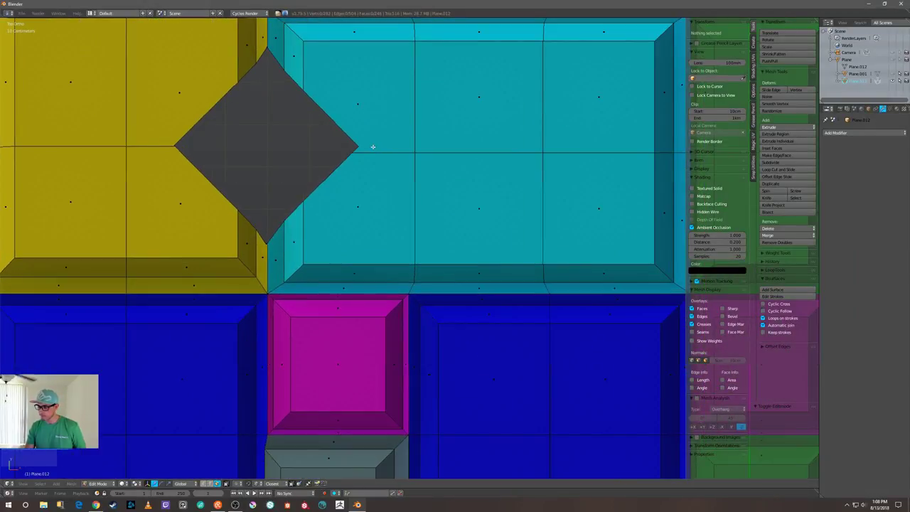
scroll(373, 146, "down", 1)
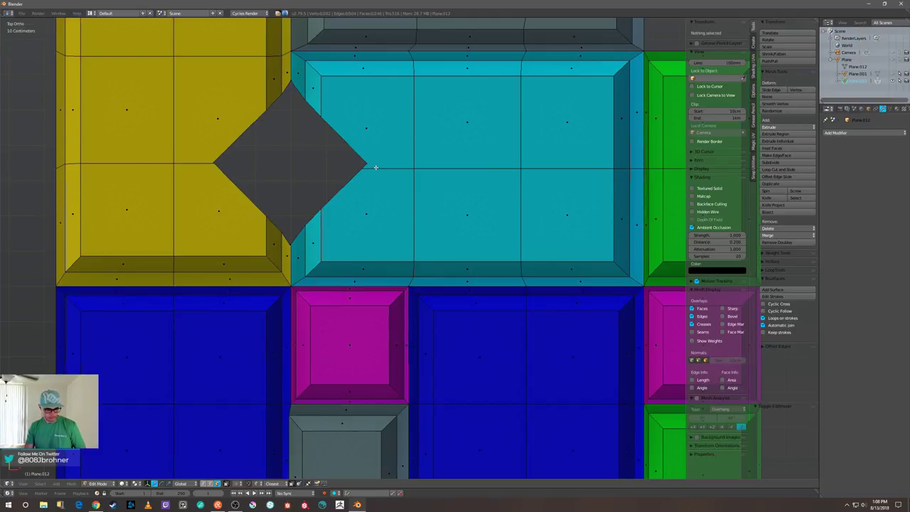
- In vertex mode, merge the close vertices at the cyan block's inner corner of the diamond cutout, using At Last
key("1")
right_click(373, 167)
middle_click_drag(377, 165, 365, 150)
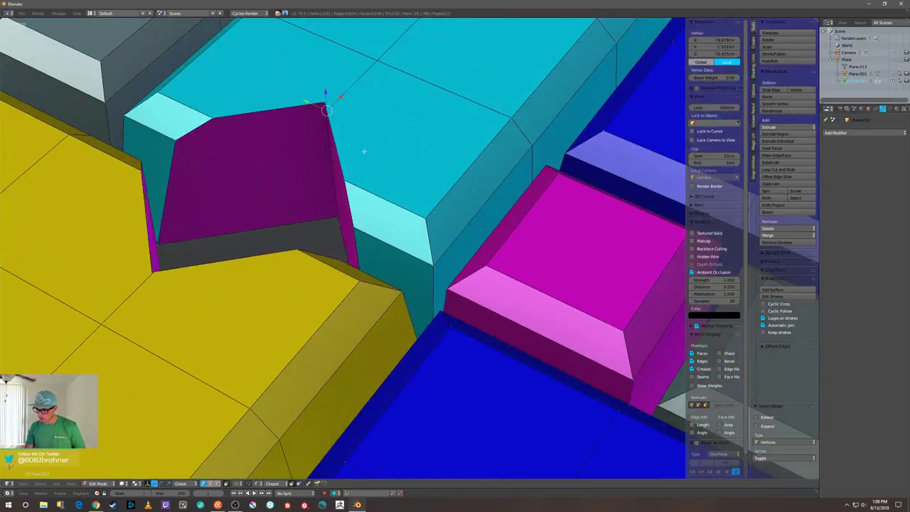
key("alt+m")
left_click(322, 108)
- Merge the close vertices at the yellow block's inner corner of the diamond cutout, using At Last, and clear the selection
middle_click_drag(344, 125, 155, 127)
right_click(81, 93, "shift")
key("alt+m")
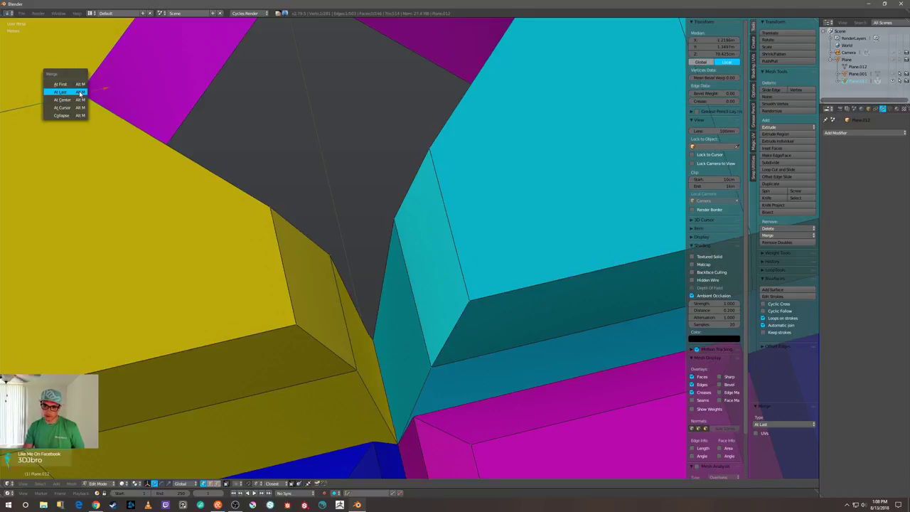
left_click(81, 92)
key("a")
scroll(272, 182, "down", 4)
- Knife-cut the yellow block's purple notch wall from the top bevel corner down to its lower edge
middle_click_drag(351, 189, 375, 180)
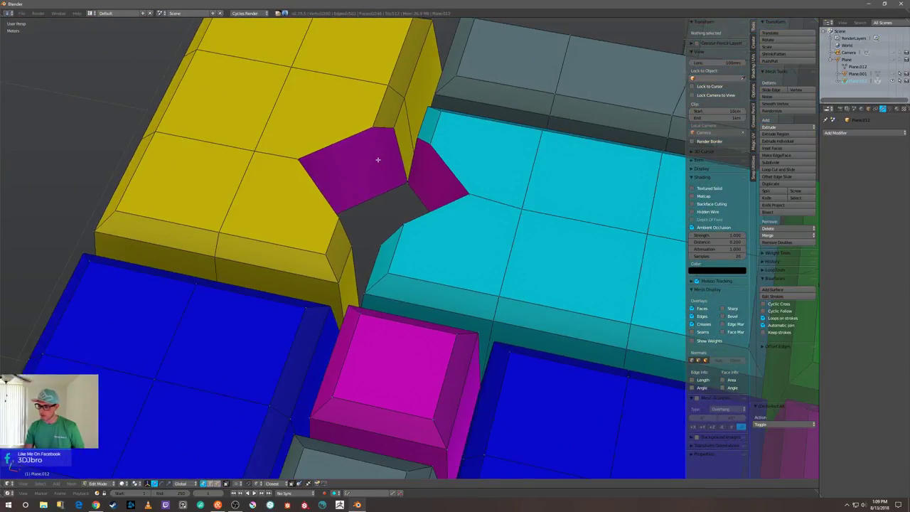
key("k")
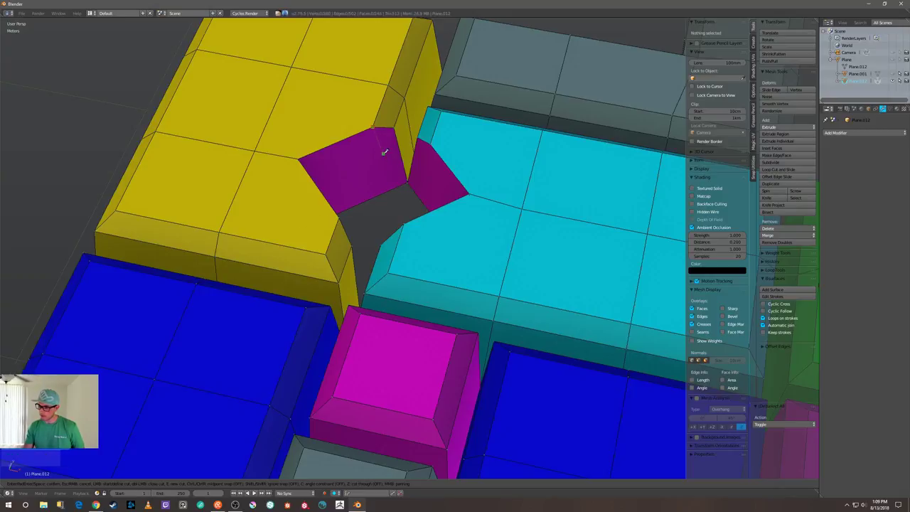
left_click(394, 187)
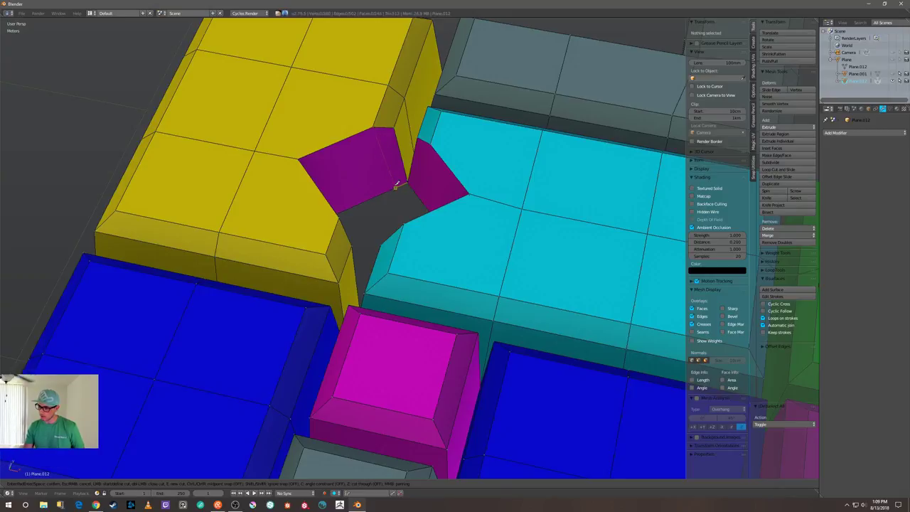
key("Return")
- Knife-cut the yellow block's other purple notch wall from its bevel corner to the lower edge, and clear the selection
middle_click_drag(395, 186, 302, 127)
key("k")
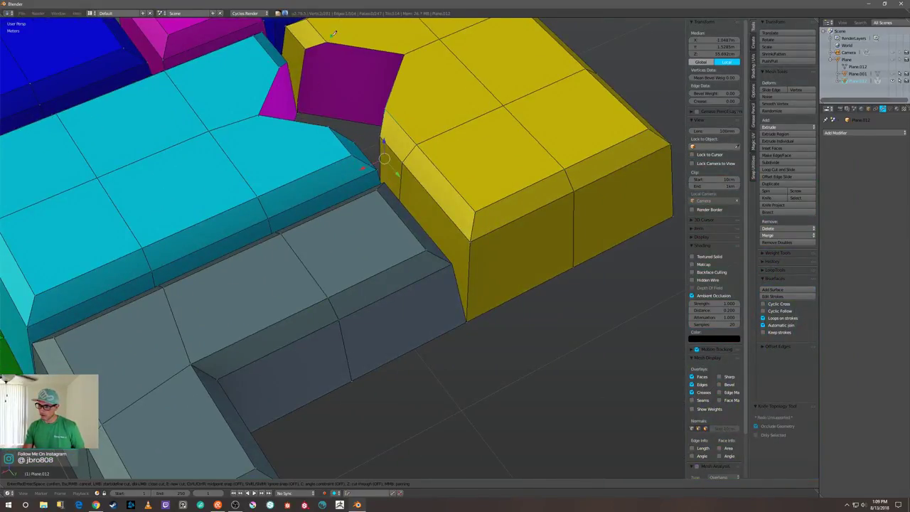
left_click(327, 42)
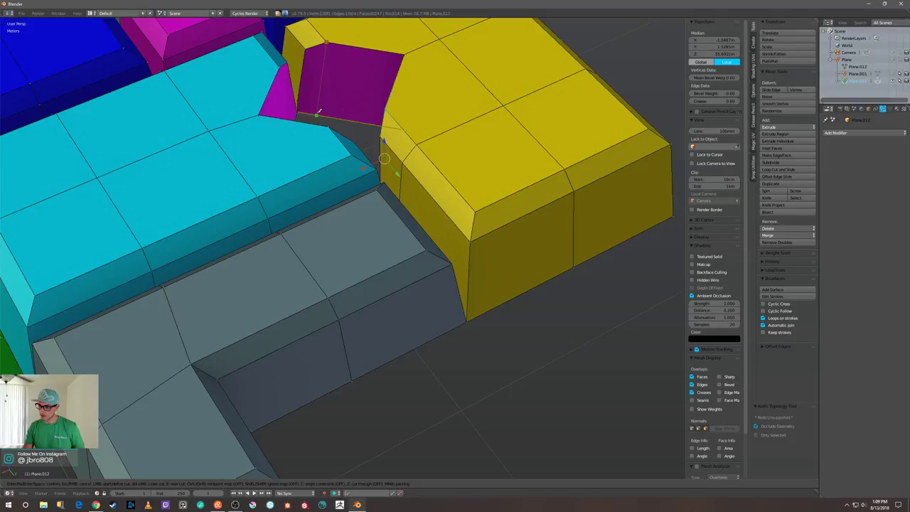
left_click(317, 113)
key("space")
key("a")
middle_click_drag(317, 111, 375, 116)
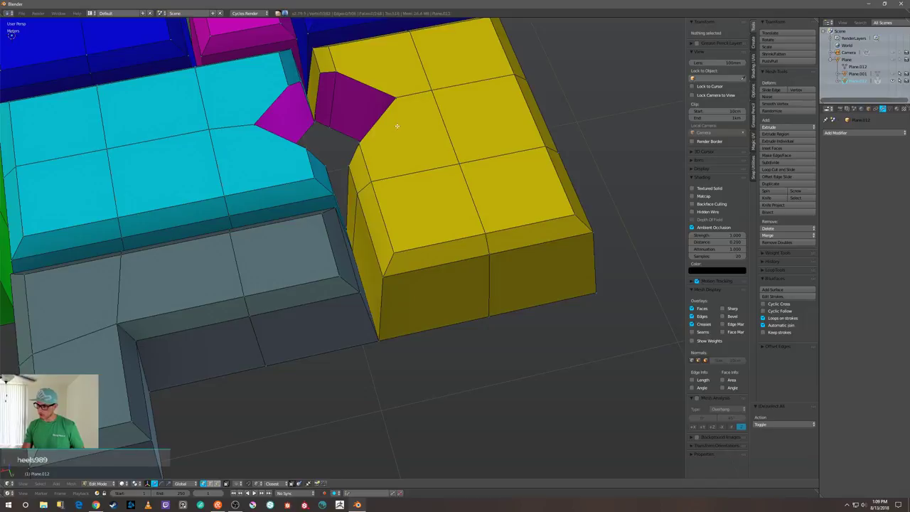
- Isolate the yellow block by selecting its linked geometry and hiding everything unselected
key("l")
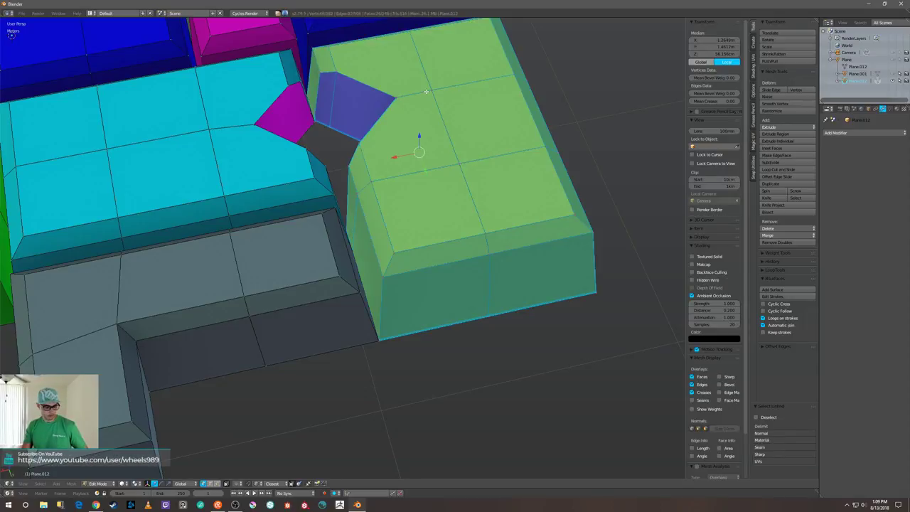
key("shift+h")
middle_click_drag(424, 100, 460, 74)
scroll(311, 172, "up", 4)
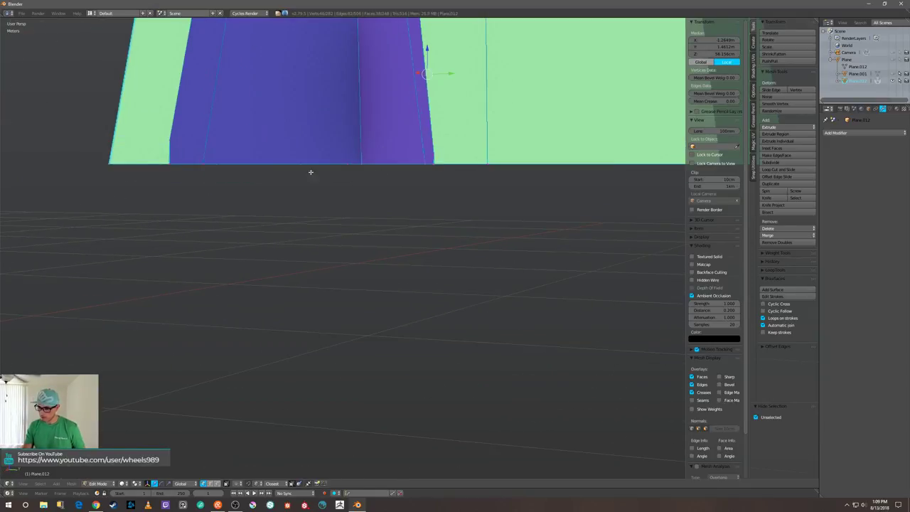
- Try dissolving the low vertex at the outer edge of the yellow block's purple notch wall, and undo it
right_click(173, 142)
scroll(192, 138, "down", 5)
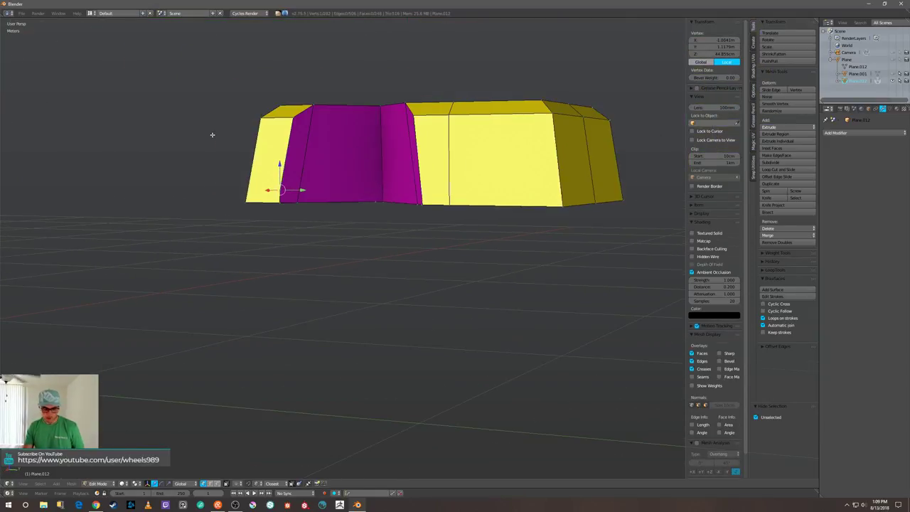
key("x")
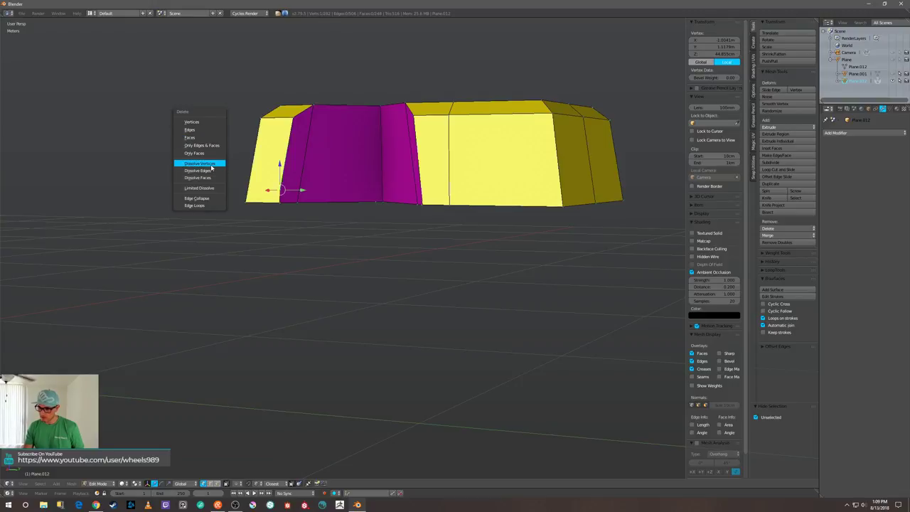
left_click(211, 167)
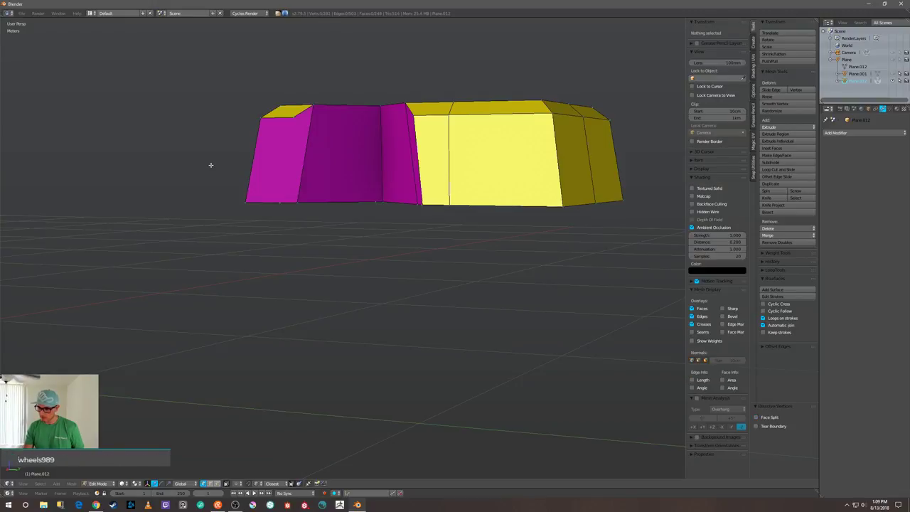
key("ctrl+z")
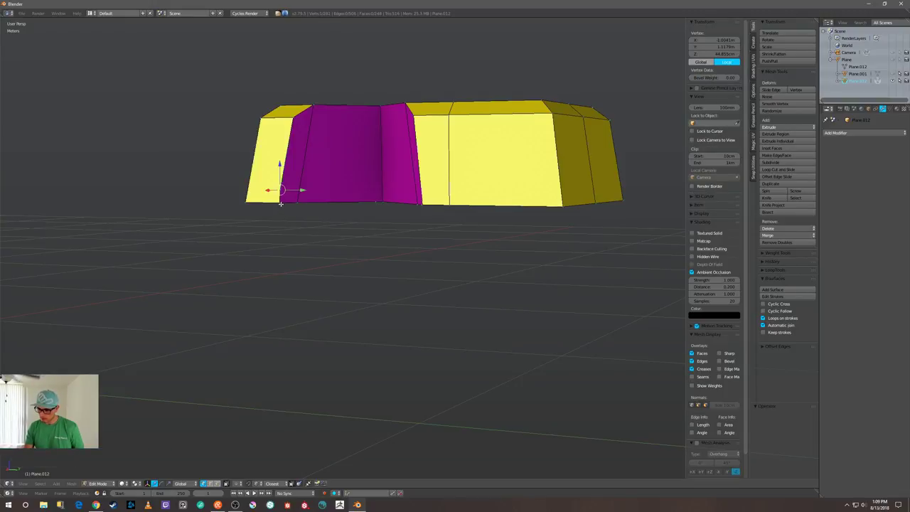
- Merge the low vertex on the yellow block's notch edge into the bottom corner vertex with At Last, and clear the selection
right_click(281, 205, "shift")
key("x")
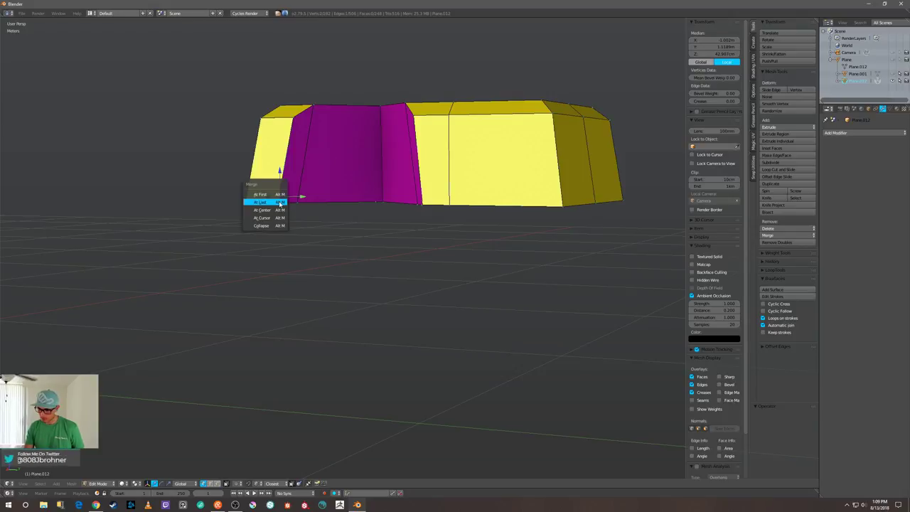
left_click(257, 204)
key("a")
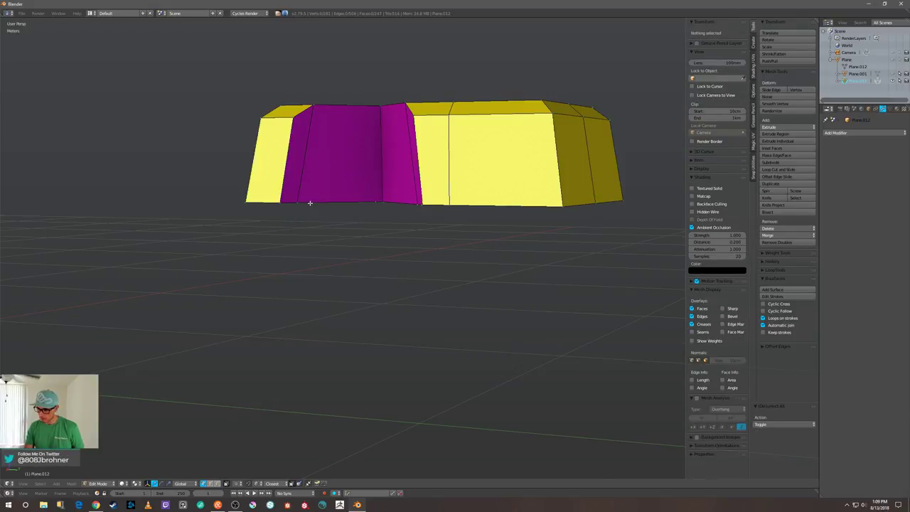
- Try dissolving the vertices of the narrow purple face at the notch's outer edge, and undo it
middle_click_drag(309, 203, 299, 203)
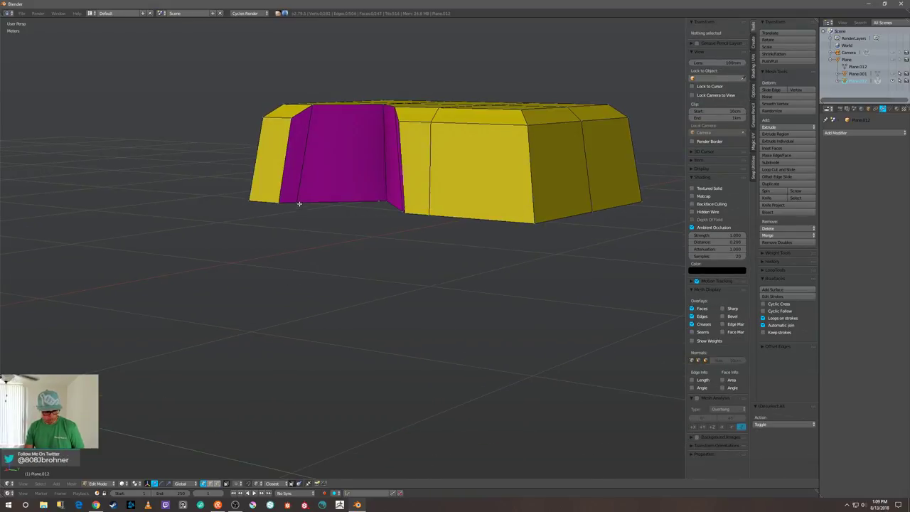
key("3")
right_click(294, 172)
key("x")
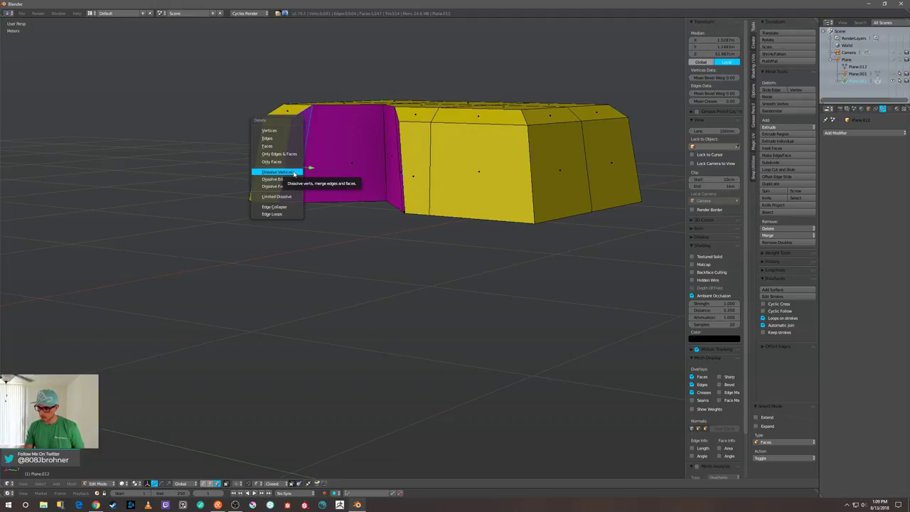
left_click(294, 172)
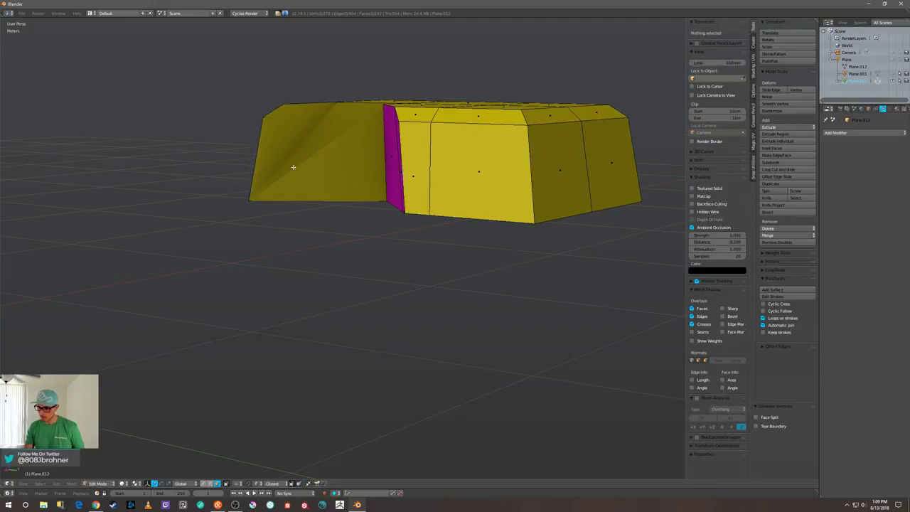
right_click(293, 167)
scroll(293, 166, "up", 3)
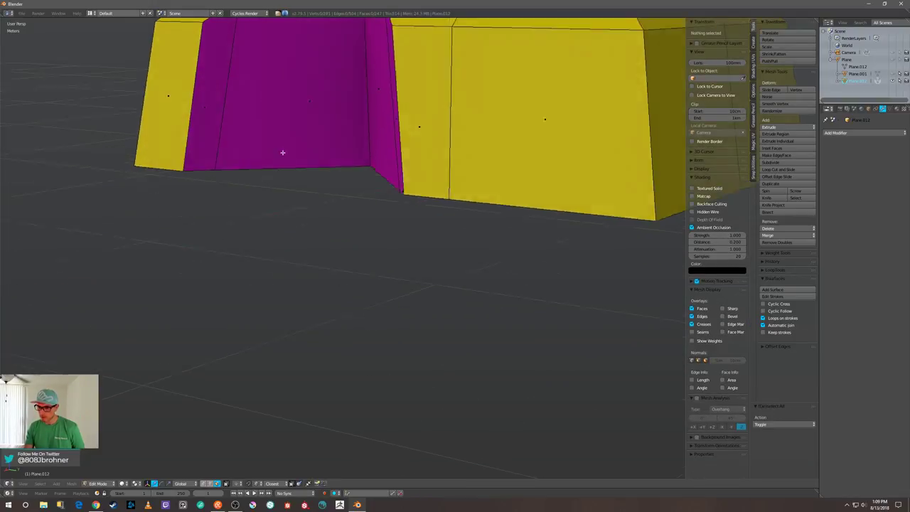
- Merge the doubled vertices at the bottom outer corner of the yellow block's purple notch wall with At Last
middle_click_drag(282, 153, 325, 126)
scroll(320, 126, "down", 3)
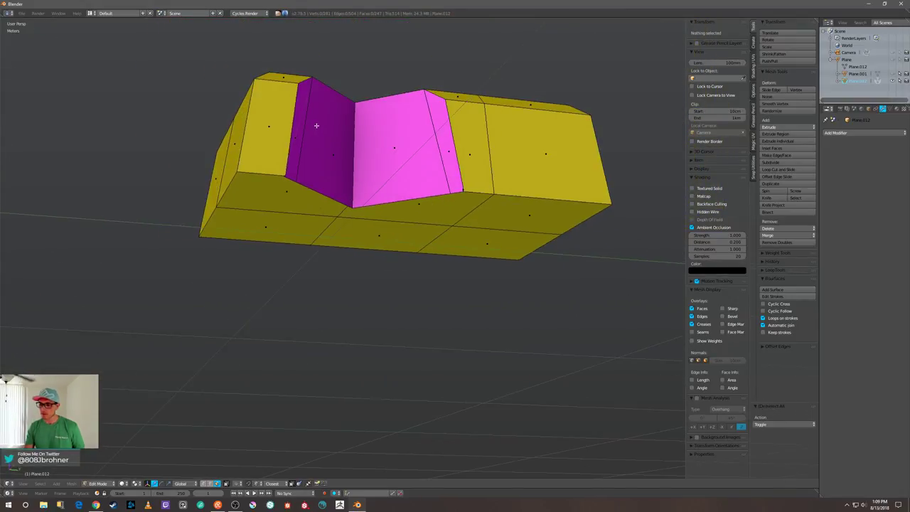
scroll(305, 139, "up", 4)
middle_click_drag(297, 154, 200, 140)
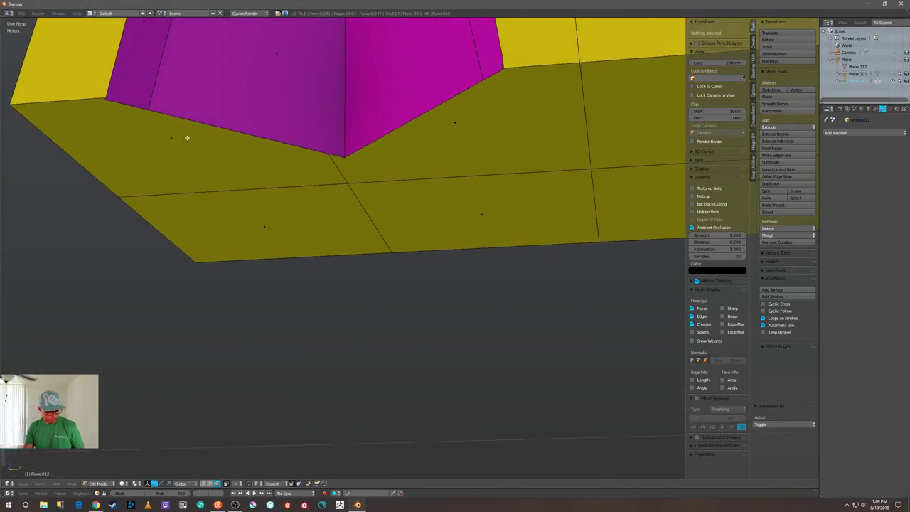
key("1")
right_click(105, 100)
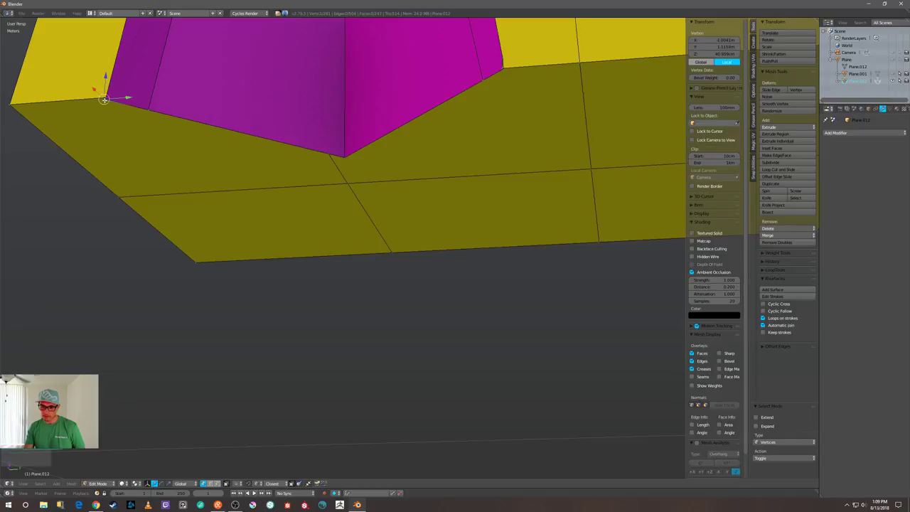
key("x")
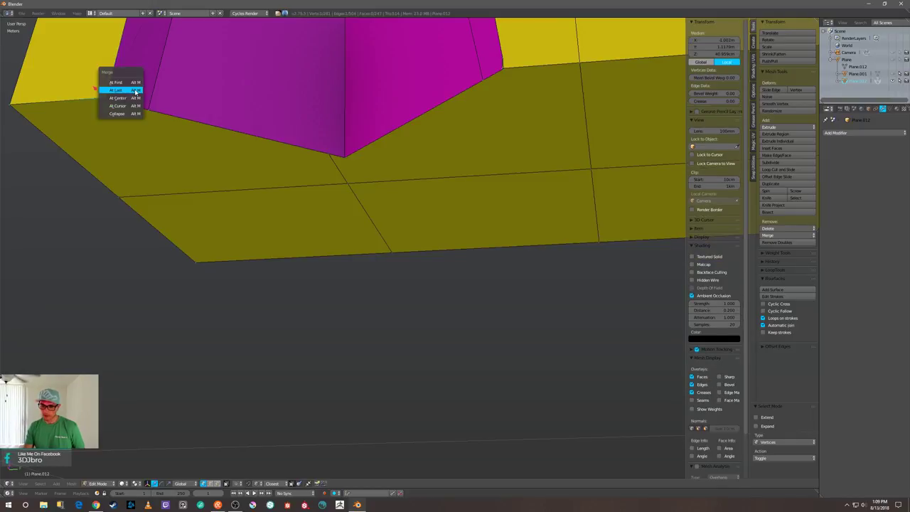
left_click(131, 88)
scroll(324, 113, "down", 4)
scroll(416, 161, "up", 4)
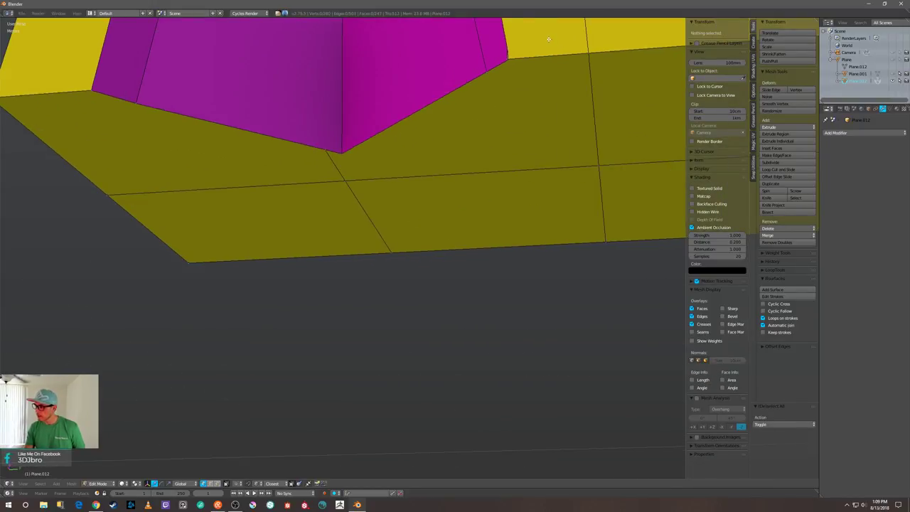
- Merge the doubled vertices at the bottom outer corner of the opposite purple notch wall with At Center
right_click(506, 59)
key("x")
left_click(509, 60)
right_click(506, 46)
right_click(507, 59, "shift")
key("alt+m")
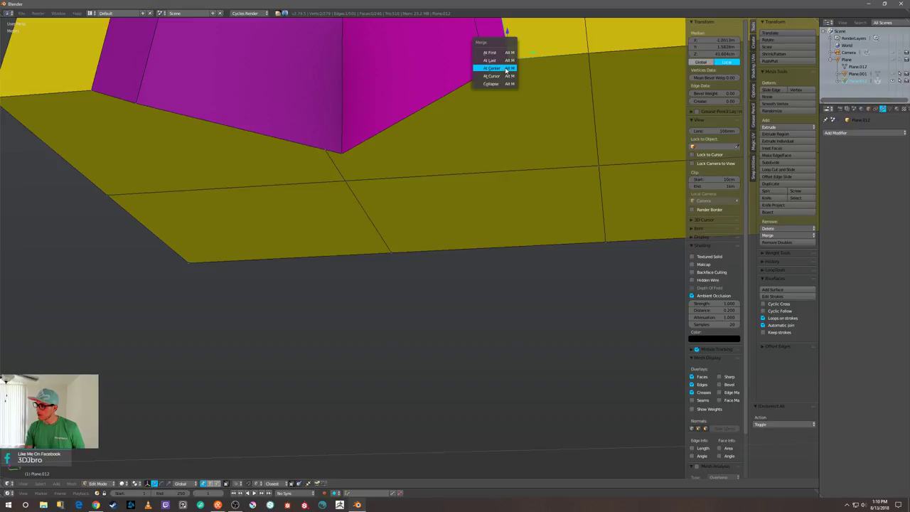
left_click(506, 68)
middle_click_drag(497, 63, 506, 98)
scroll(458, 79, "down", 3)
middle_click_drag(458, 79, 444, 86)
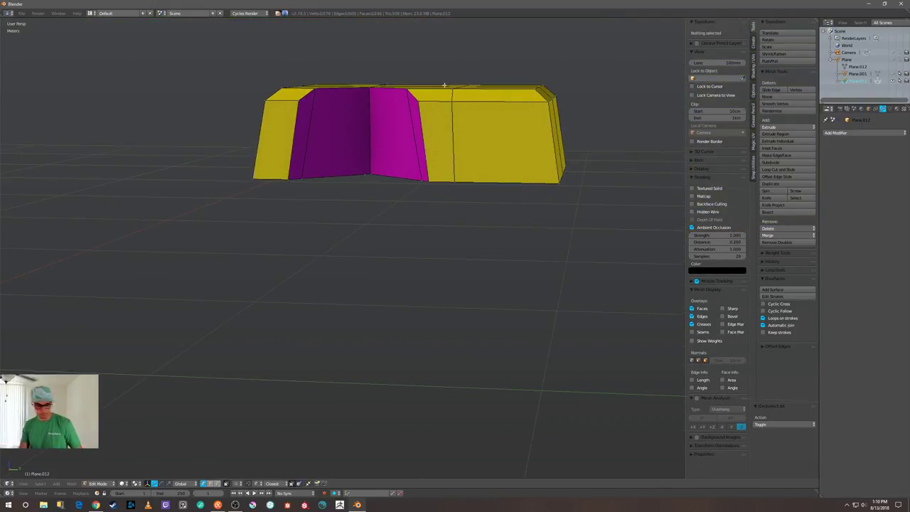
- Knife-cut a line just below the top edge of the yellow block's purple notch walls, running to the inner corner
key("k")
left_click(300, 99)
left_click(370, 95)
key("Return")
- Move the notch's outer top vertex along Y and its inner top corner vertex about 4 cm along X to form a bevel
middle_click_drag(362, 96, 458, 138)
scroll(459, 139, "up", 3)
middle_click_drag(383, 71, 359, 167, "shift")
right_click(350, 143)
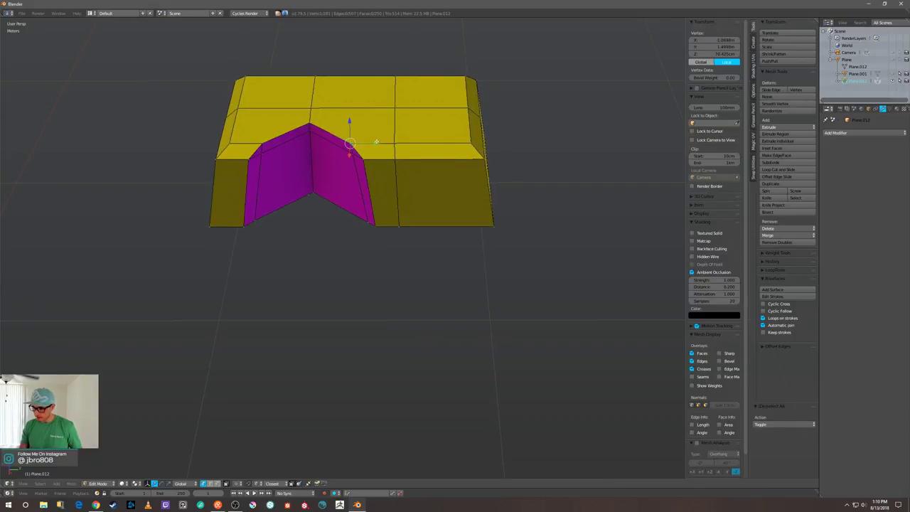
left_click_drag(378, 141, 276, 143)
right_click(308, 123)
middle_click_drag(309, 123, 304, 129)
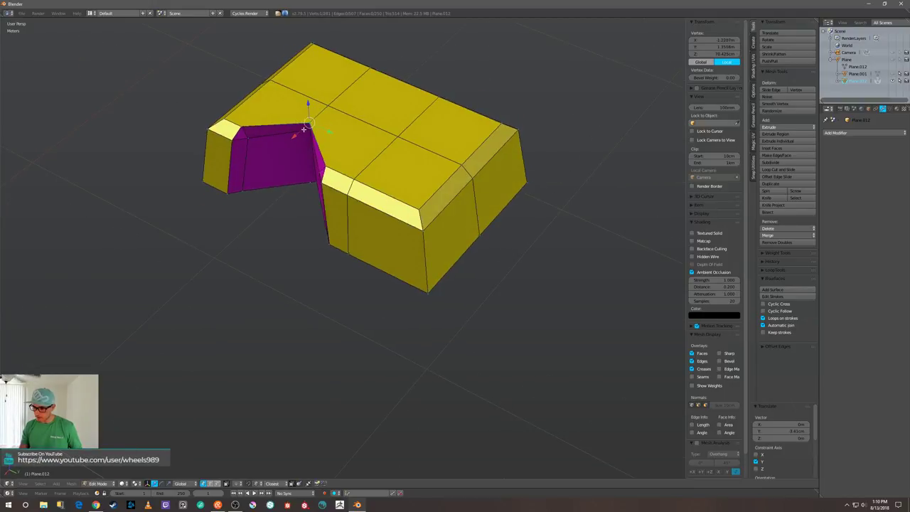
left_click_drag(301, 131, 306, 132)
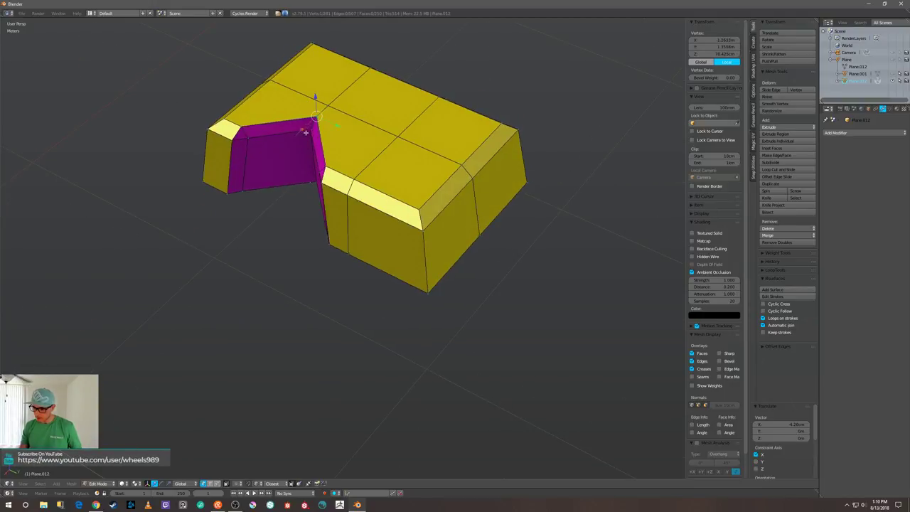
- Adjust the positions of the notch's two outer top vertices along Y to even out the bevel on both walls
right_click(321, 170)
left_click_drag(312, 179, 257, 142)
left_click_drag(351, 173, 354, 175)
middle_click_drag(317, 160, 377, 157)
middle_click_drag(336, 186, 345, 173)
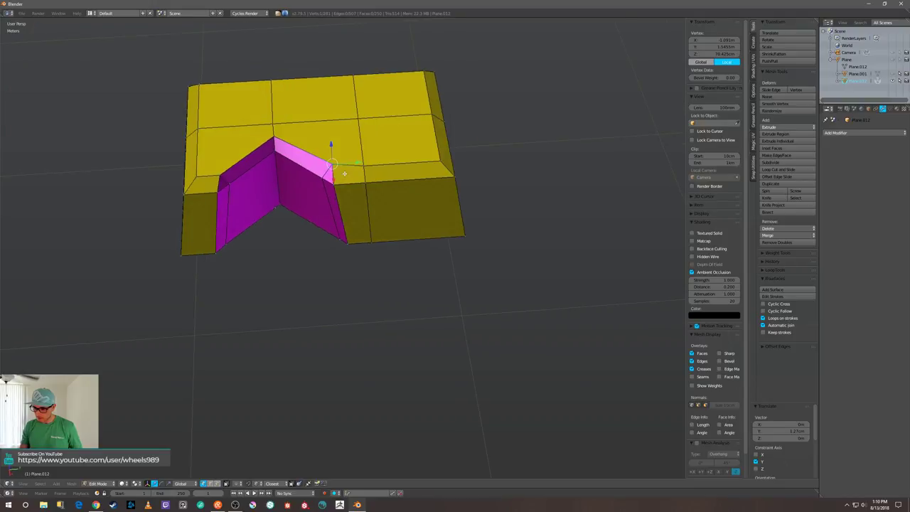
right_click(213, 172)
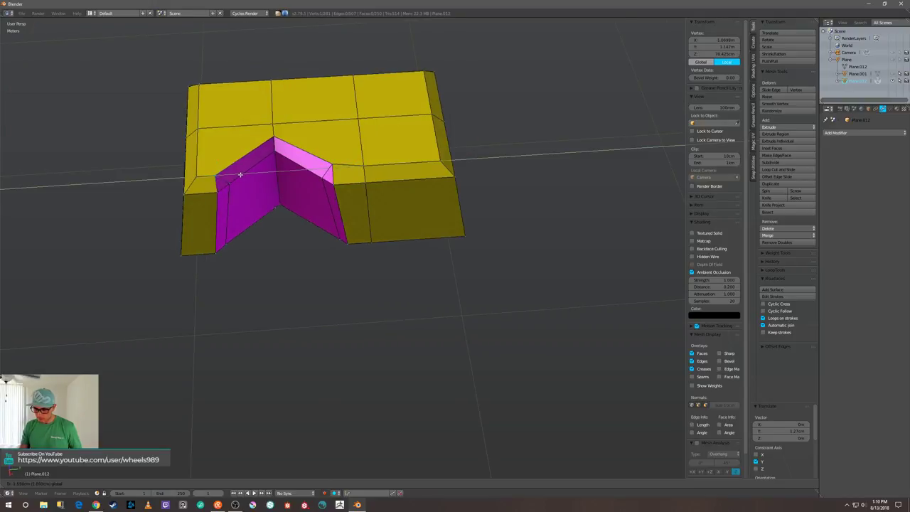
scroll(239, 175, "down", 2)
middle_click_drag(317, 164, 328, 145)
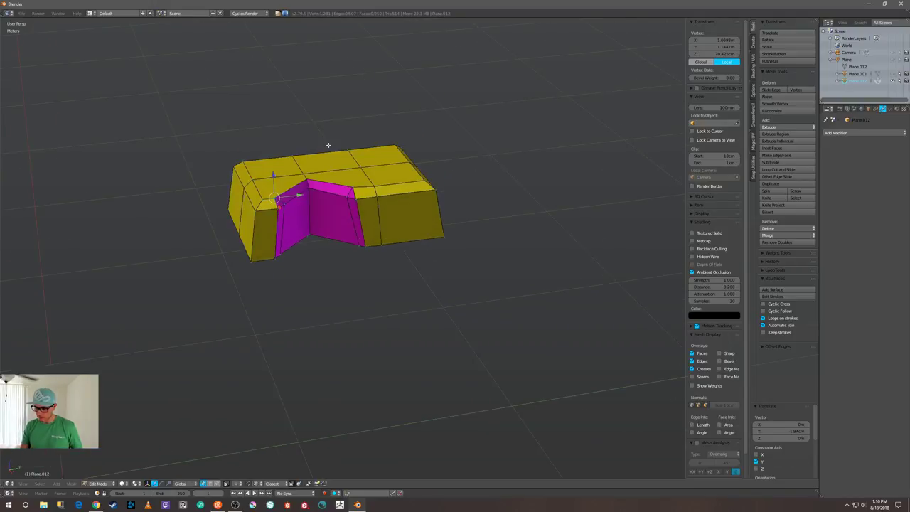
- Select all faces of the yellow block and choose the yellow material, Material.004, among its material slots
key("3")
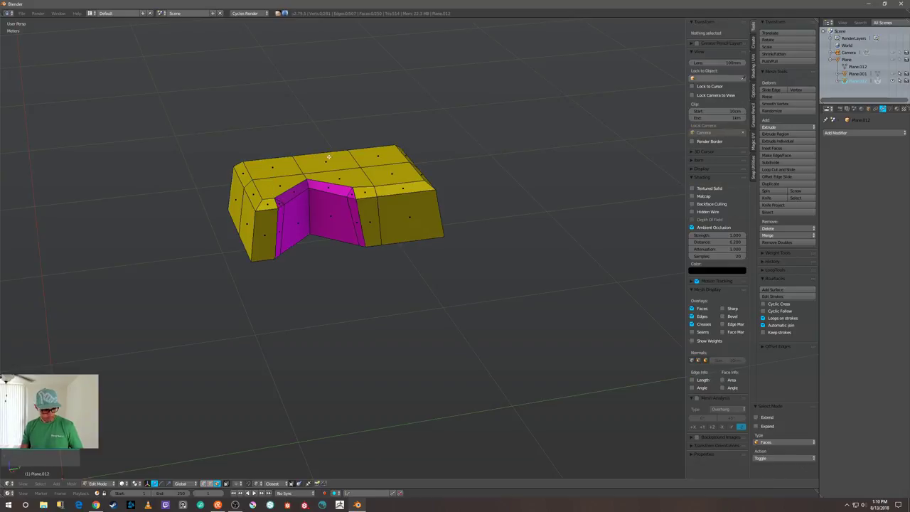
key("a")
left_click(863, 133)
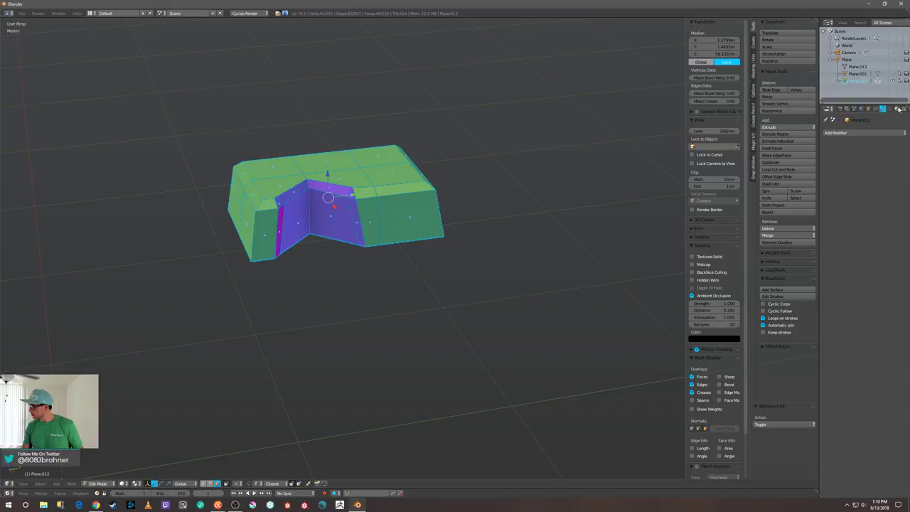
left_click(896, 108)
left_click(849, 148)
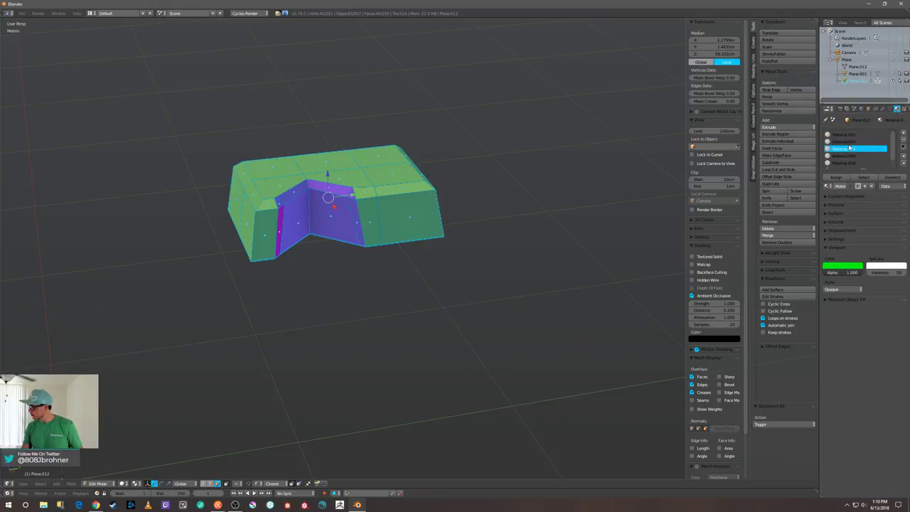
scroll(849, 148, "down", 2)
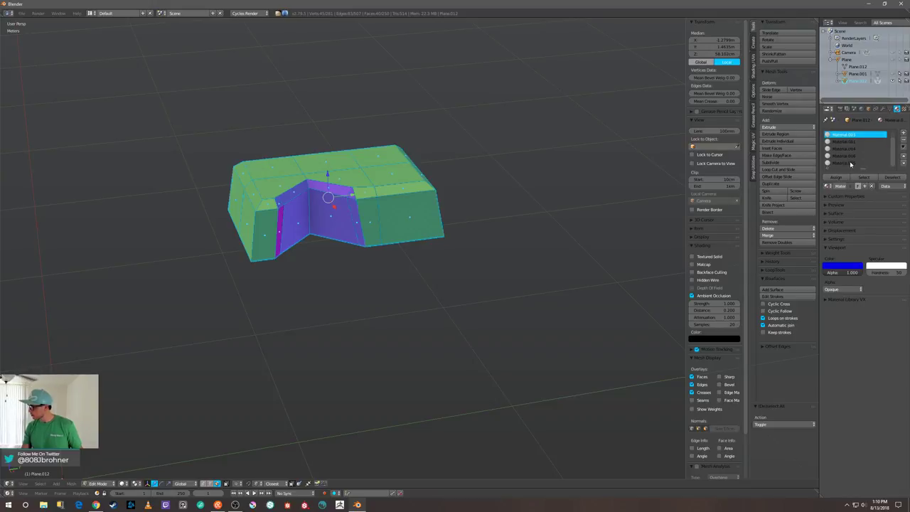
left_click(851, 164)
left_click(851, 157)
left_click(848, 149)
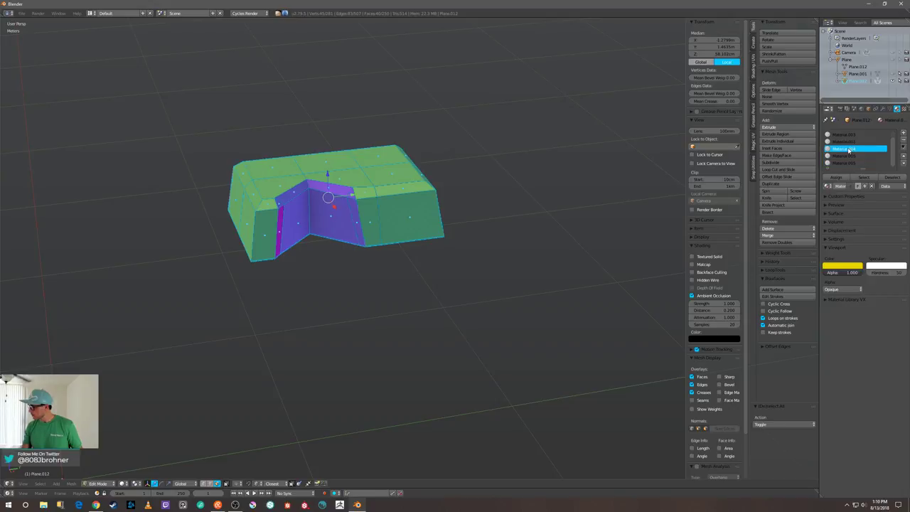
- Rename the yellow material as "yello" and assign it to the selected faces
left_click(841, 186)
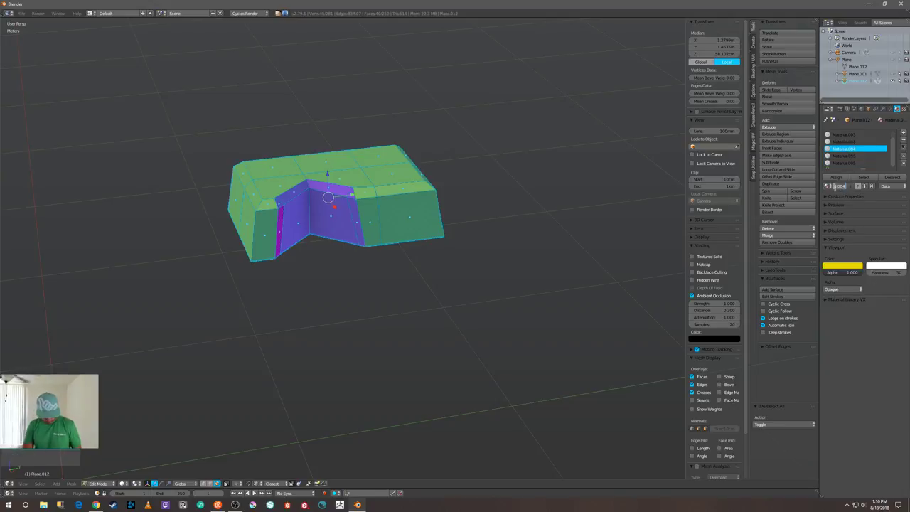
type("ye")
type("yellow")
key("Return")
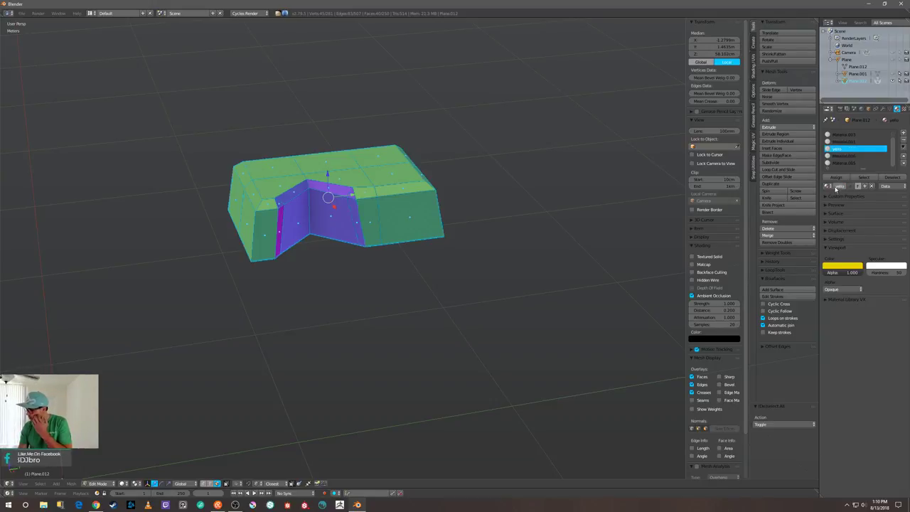
left_click(836, 178)
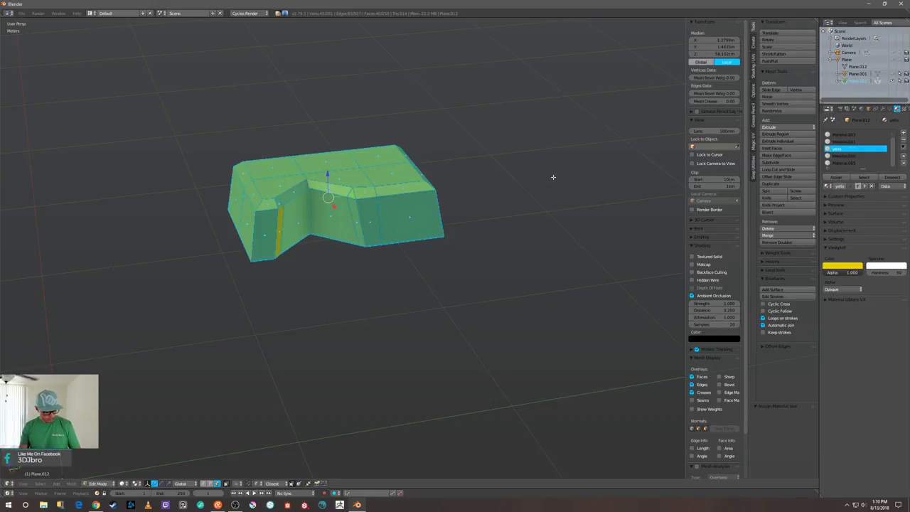
- Bring the hidden blocks back into view in Edit Mode and clear the selection
key("Tab")
scroll(441, 177, "down", 1)
middle_click_drag(440, 177, 346, 221)
key("KP_Divide")
key("Tab")
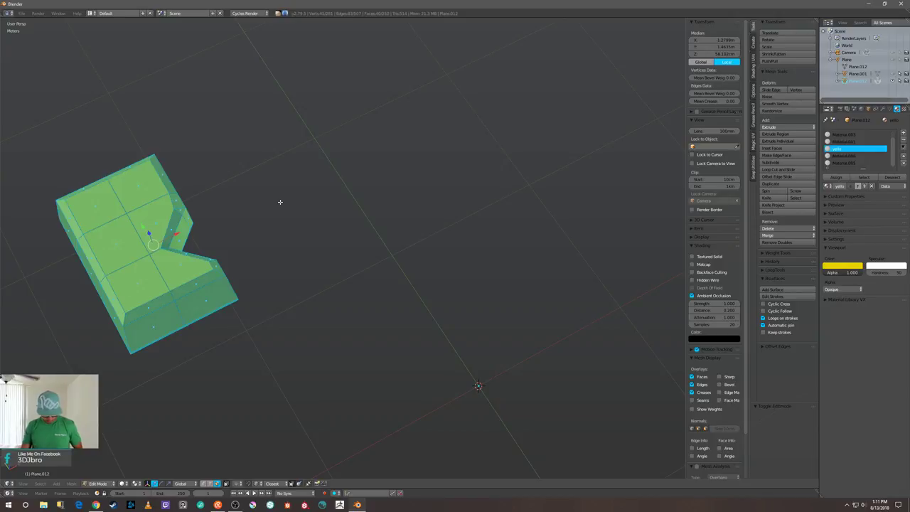
key("KP_Divide")
key("a")
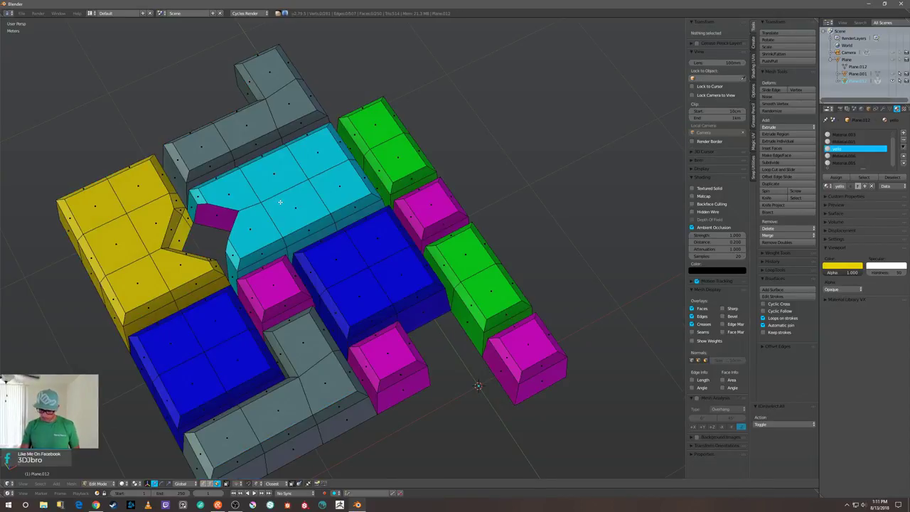
- Isolate the cyan block by selecting its linked geometry and hiding everything unselected, and clear the selection
key("l")
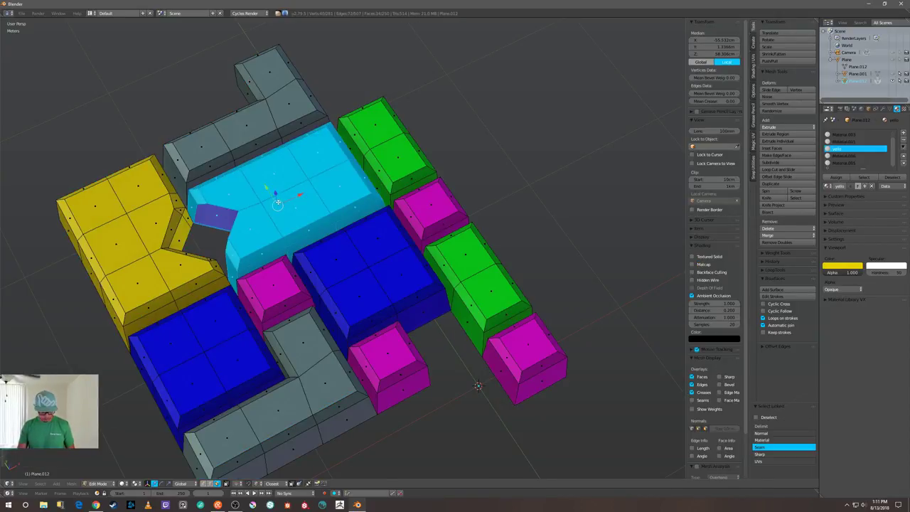
key("shift+h")
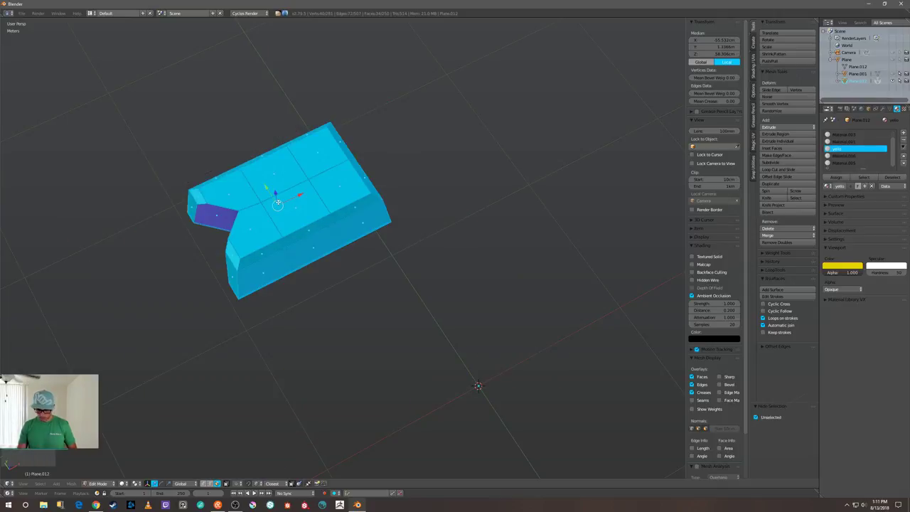
middle_click_drag(334, 265, 417, 240)
scroll(417, 239, "up", 3)
middle_click_drag(251, 215, 317, 166)
scroll(256, 205, "up", 2)
key("a")
scroll(180, 204, "up", 2)
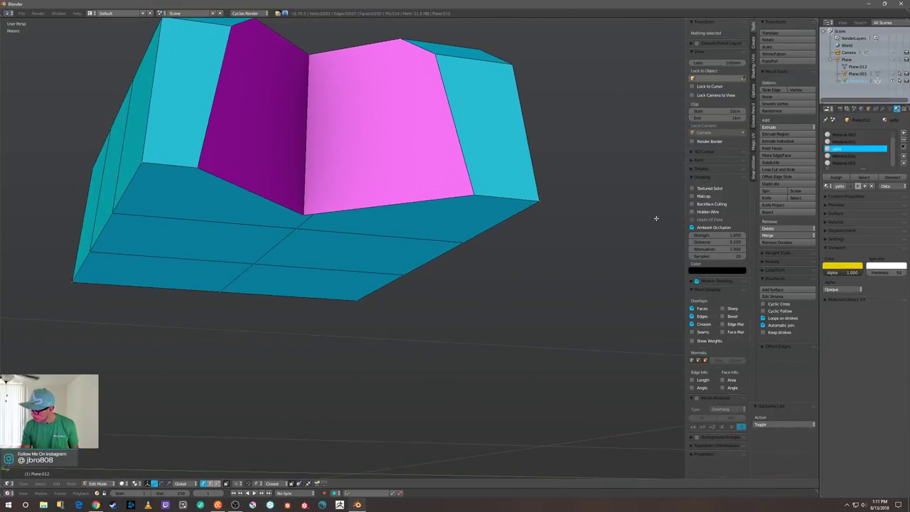
- Turn on Matcap shading, and merge the doubled vertices at the bottom inner corner of the cyan block's notch
left_click(692, 197)
middle_click_drag(247, 148, 241, 111)
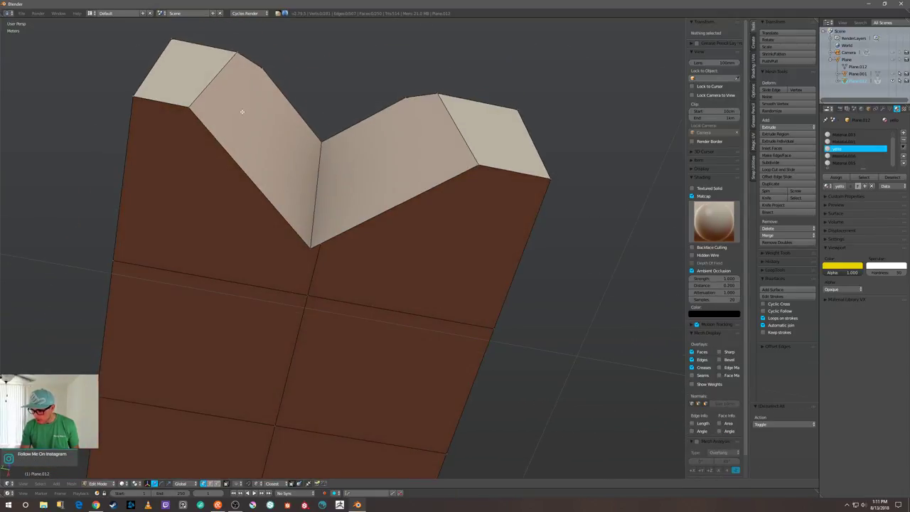
right_click(314, 247)
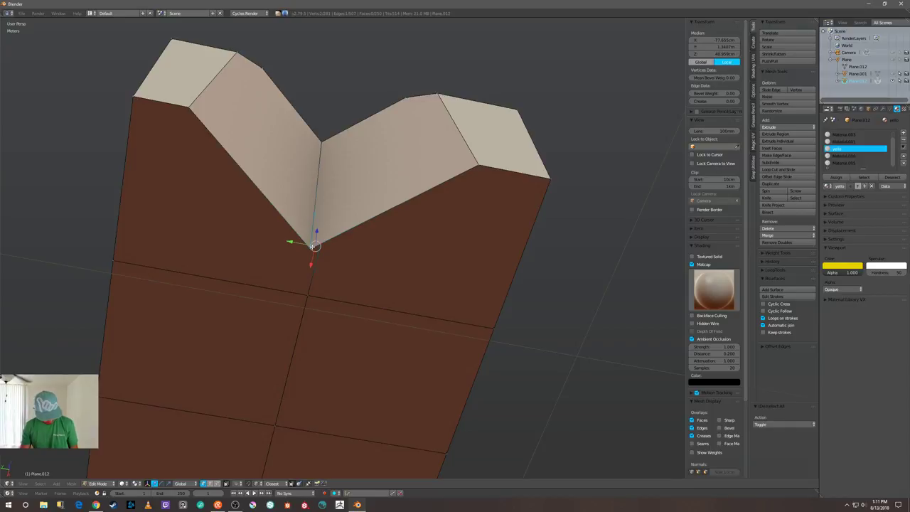
key("alt+m")
left_click(314, 242)
middle_click_drag(313, 241, 293, 99)
key("a")
- Knife-cut along the bevel line from one front corner of the cyan block's notch, through the inner corner edge, to the opposite corner
key("k")
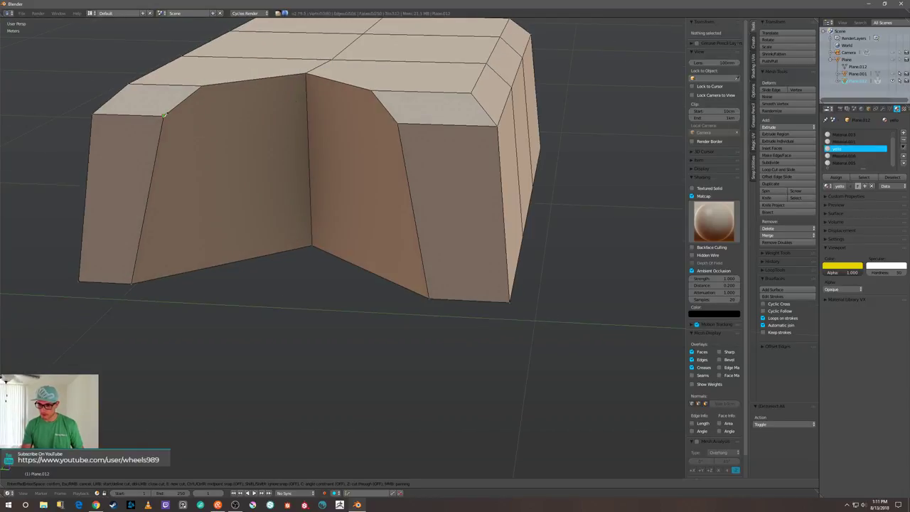
left_click(306, 93)
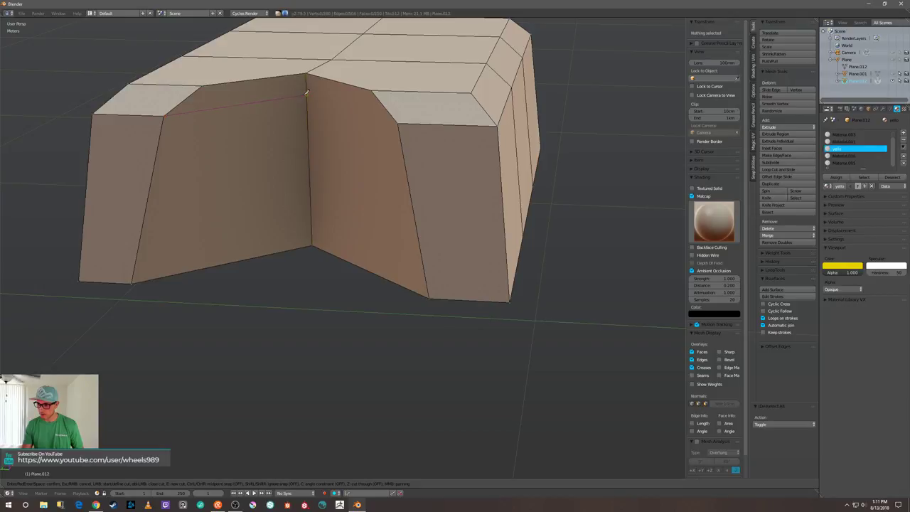
left_click(395, 118)
key("Return")
- Knife-cut one notch wall from its upper bevel corner straight down to the block's bottom edge
middle_click_drag(394, 117, 413, 98)
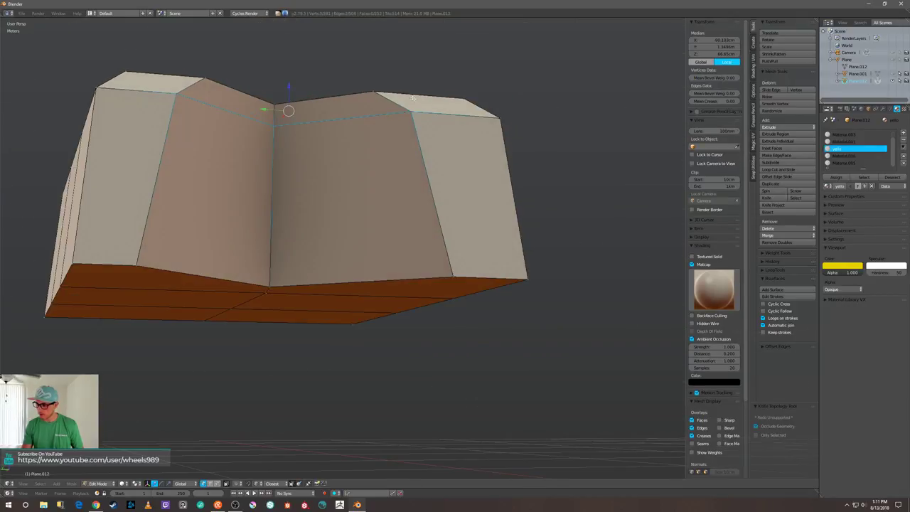
key("k")
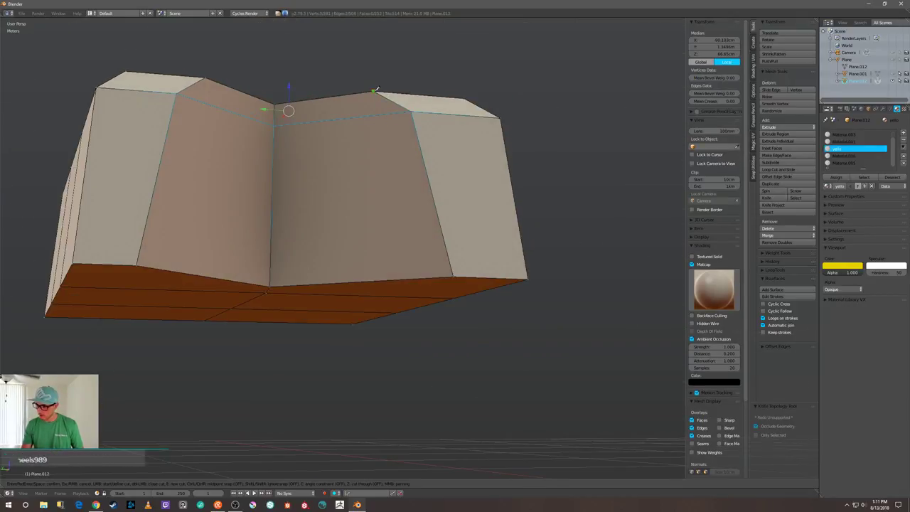
left_click(374, 92)
left_click(407, 277)
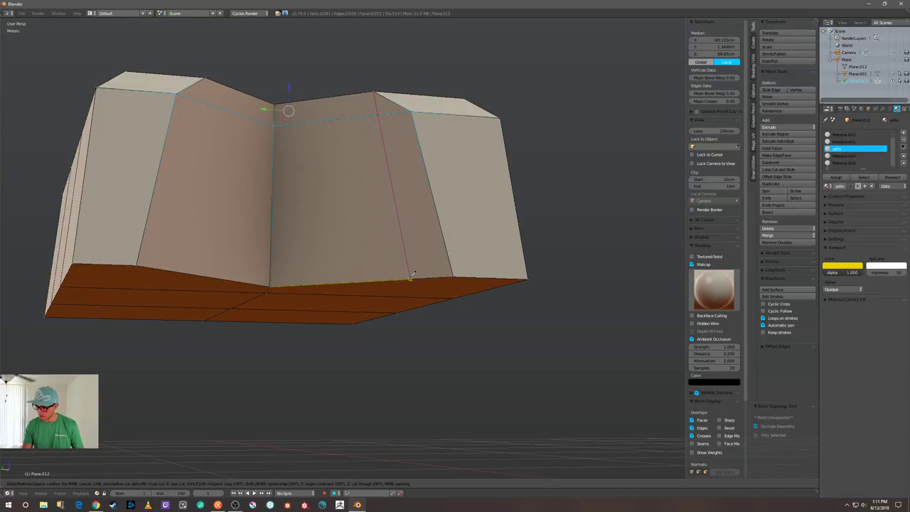
key("Return")
- Add a matching knife cut on the opposite notch wall, from its upper bevel corner to the bottom edge
middle_click_drag(381, 238, 299, 183)
key("k")
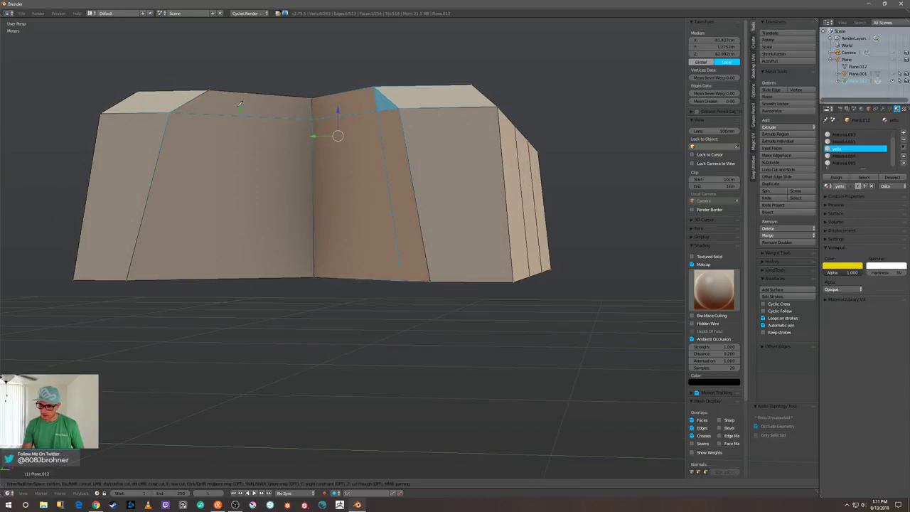
left_click(210, 91)
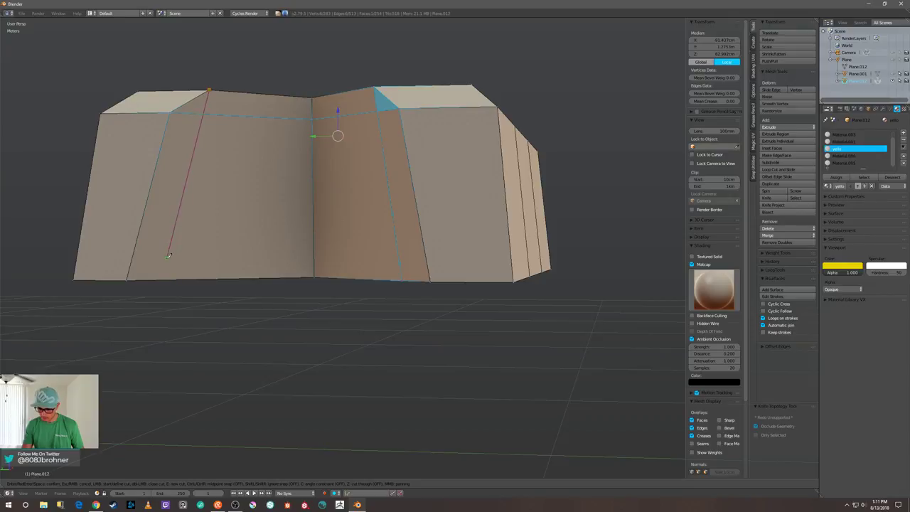
left_click(164, 277)
key("Return")
- Move the top corner vertex on one side of the notch outward along Y by about 3.1 cm to widen the bevel
middle_click_drag(199, 252, 236, 157)
right_click(239, 129)
key("g")
key("y")
left_click(199, 131)
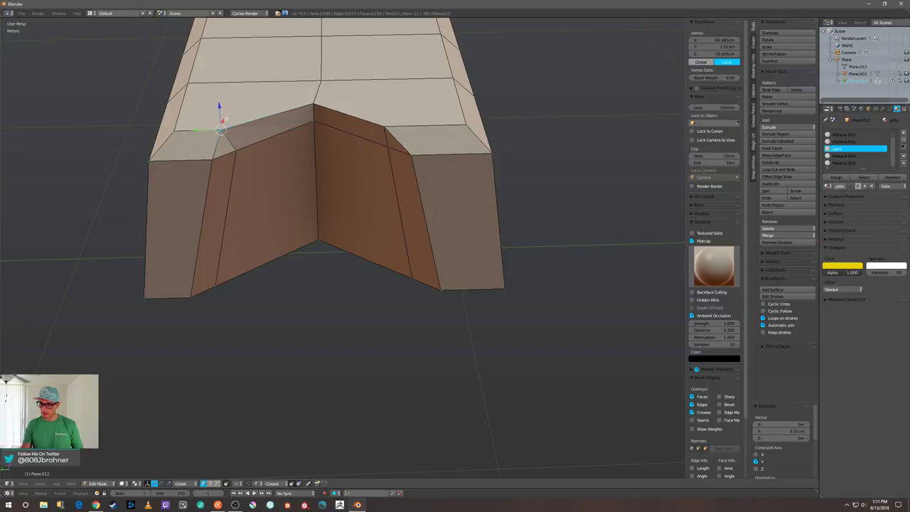
- Move the top vertex at the notch's inner corner along X by about 3.55 cm, deeper into the block
middle_click_drag(307, 106, 275, 114)
right_click(323, 96)
key("g")
key("x")
left_click(331, 74)
- Move the top corner vertex on the other side of the notch outward along Y to even out the bevel
right_click(382, 138)
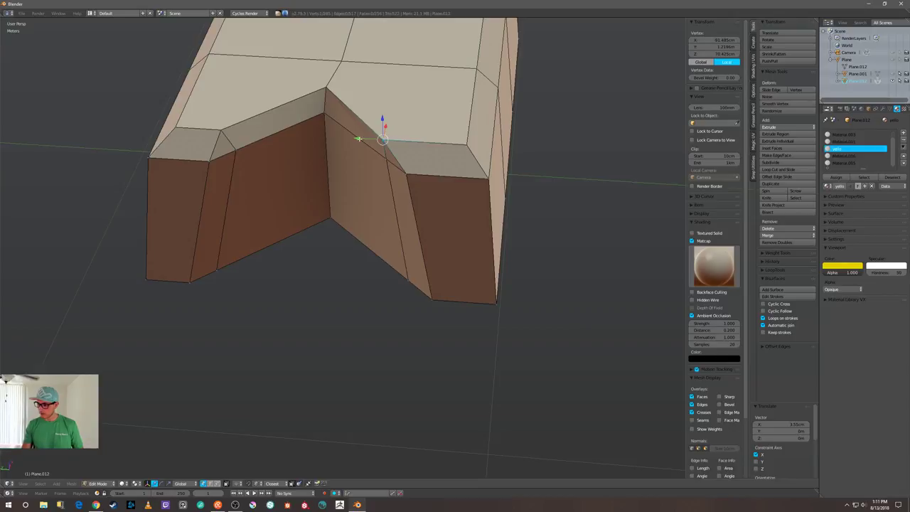
key("g")
key("y")
left_click(379, 140)
- Reveal all hidden blocks with nothing selected, and make the diamond block object visible in the scene
middle_click_drag(380, 140, 400, 134)
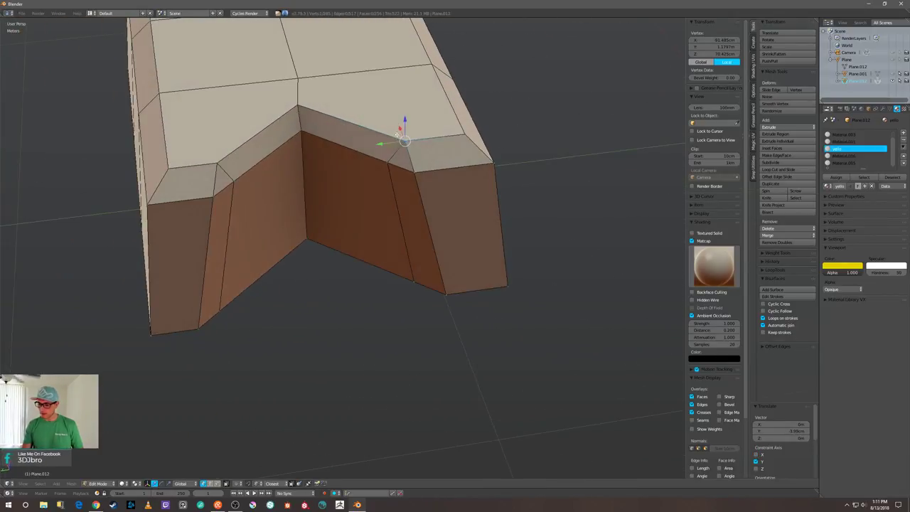
scroll(400, 135, "down", 3)
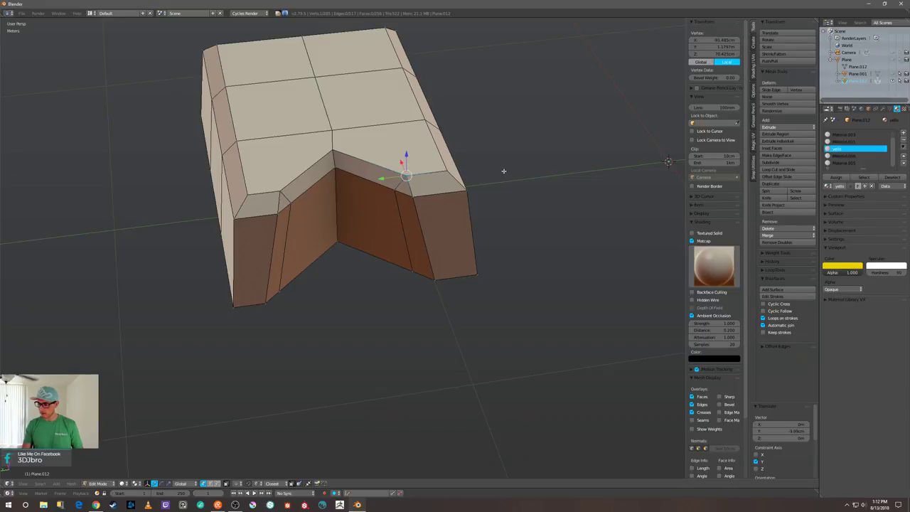
key("KP_Divide")
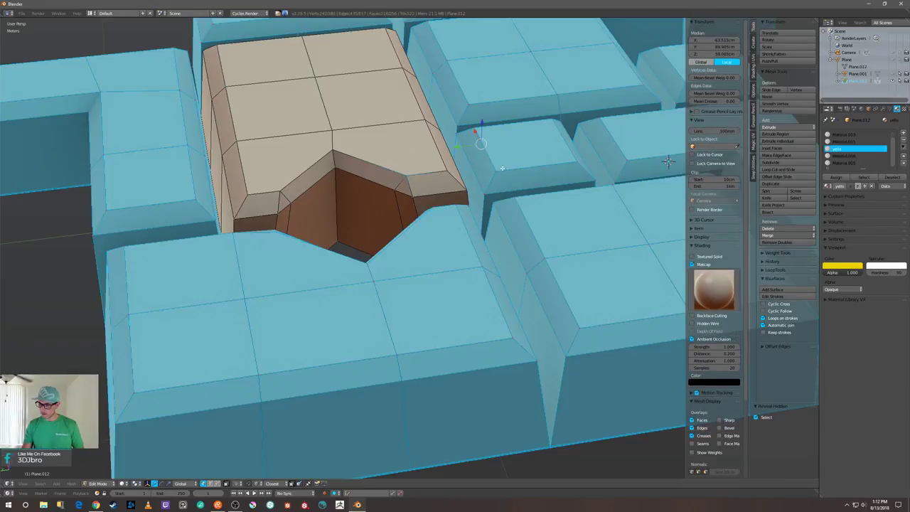
key("a")
middle_click_drag(519, 152, 394, 198)
scroll(476, 178, "down", 3)
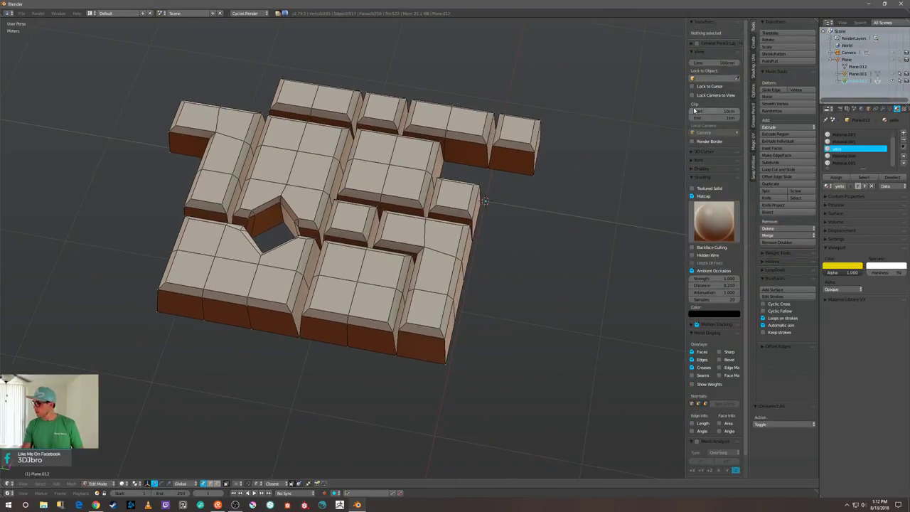
left_click(894, 80)
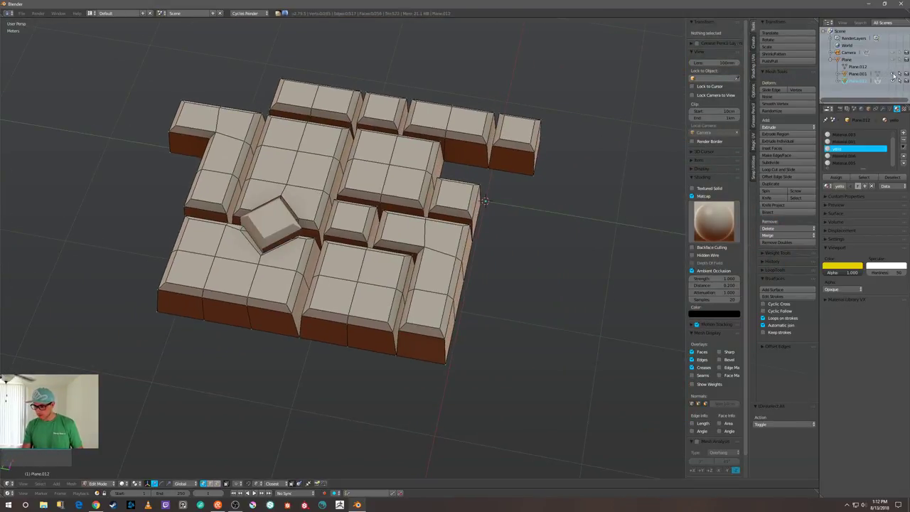
- View the tile from the top, leave Edit Mode, and unhide the base Plane to show the repeated pattern
middle_click_drag(523, 173, 475, 158)
key("q")
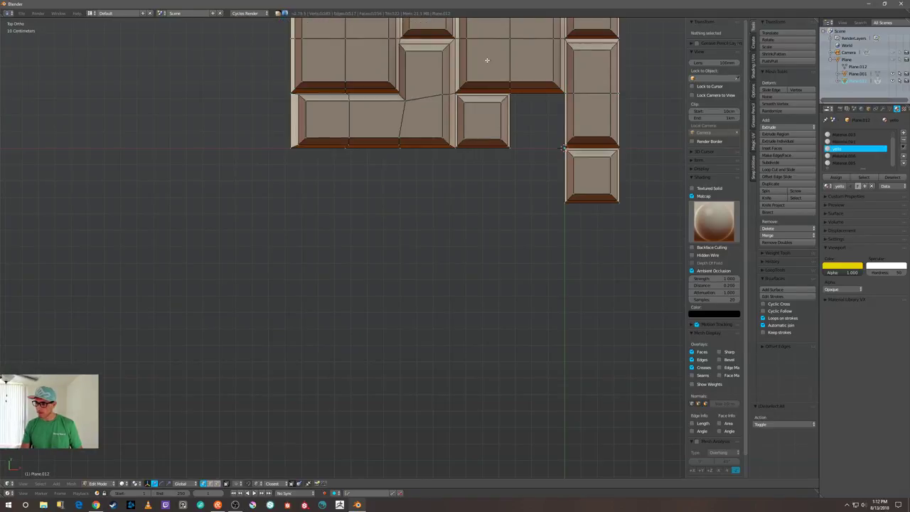
middle_click_drag(485, 59, 408, 198, "shift")
scroll(407, 197, "up", 2)
middle_click_drag(392, 86, 371, 155, "shift")
key("KP_7")
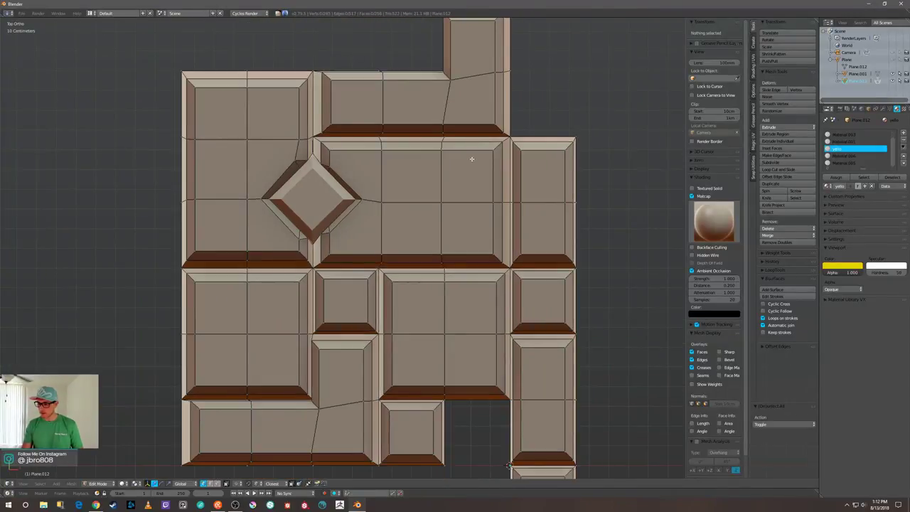
scroll(471, 158, "down", 5)
key("Tab")
scroll(347, 175, "down", 2)
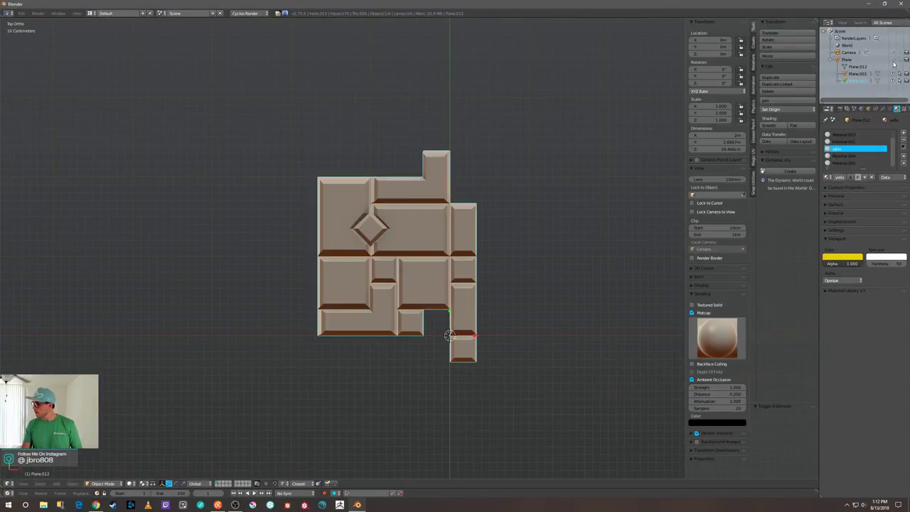
left_click(893, 59)
scroll(509, 206, "down", 3)
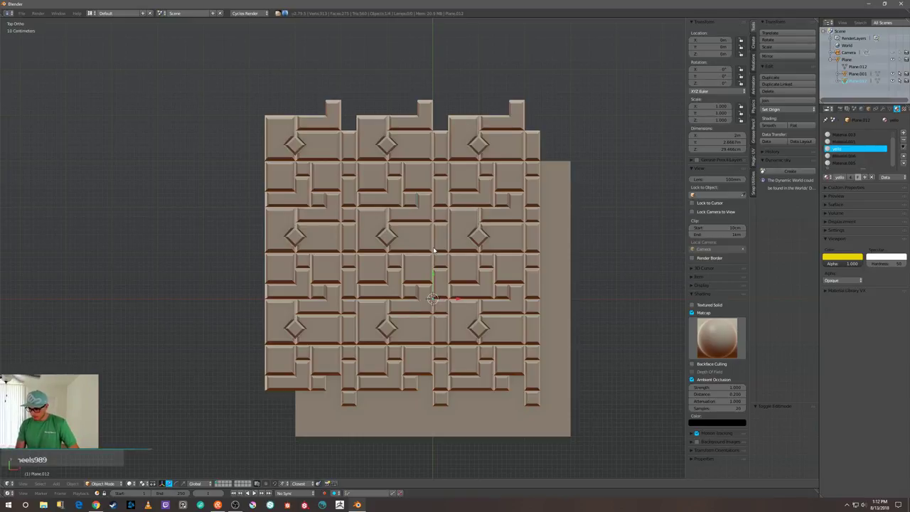
- Re-enter Edit Mode with face selection and select all six top faces of the notched yellow block
middle_click_drag(438, 230, 426, 256)
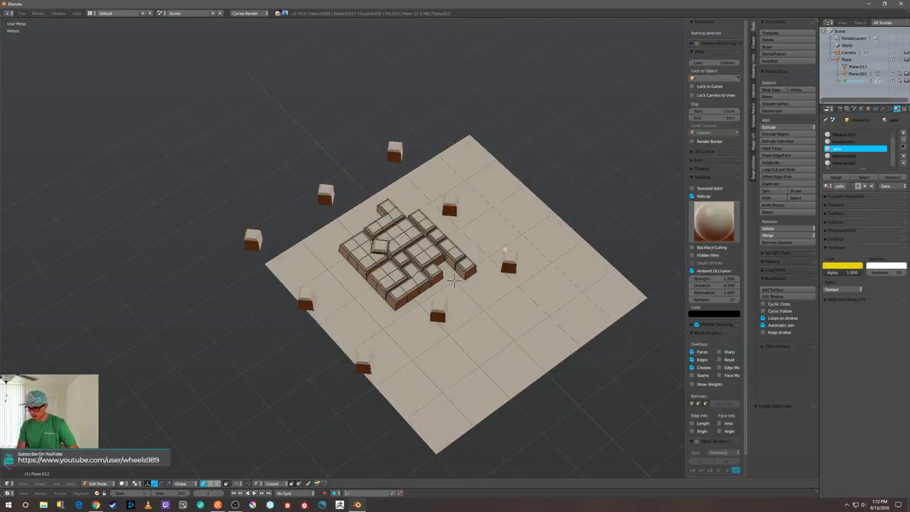
scroll(402, 262, "up", 4)
middle_click_drag(401, 262, 476, 276)
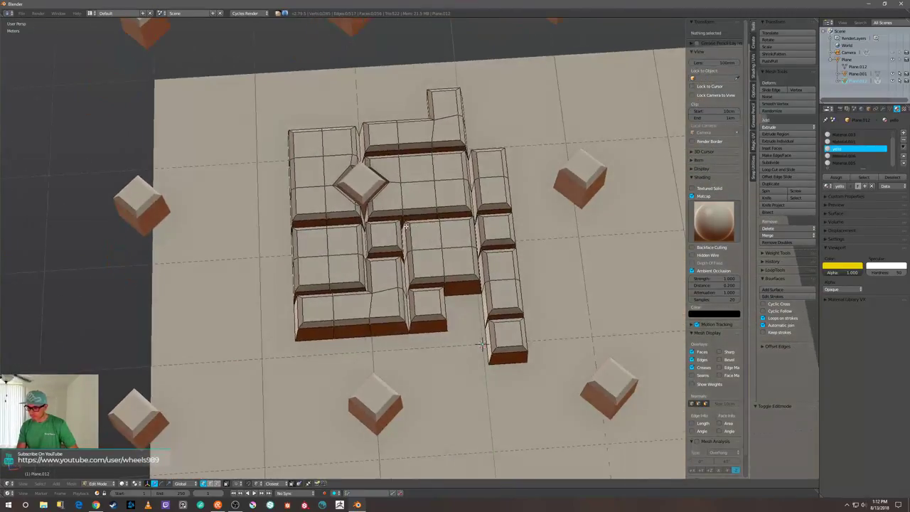
scroll(391, 223, "up", 2)
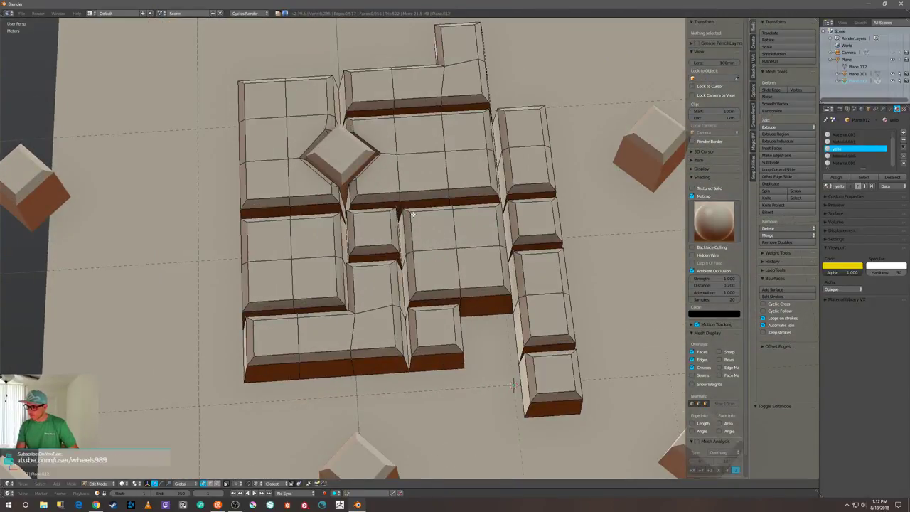
middle_click_drag(513, 385, 548, 372)
key("3")
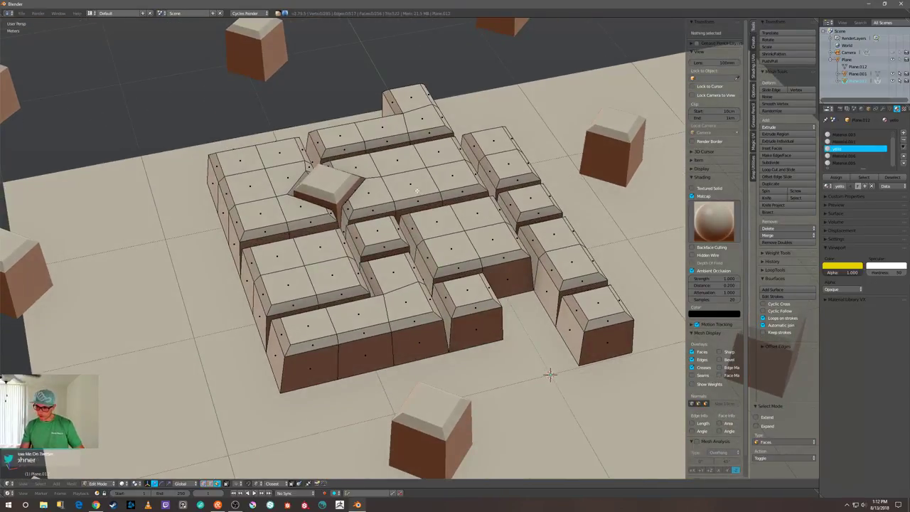
right_click(267, 168)
key("ctrl+KP_Add")
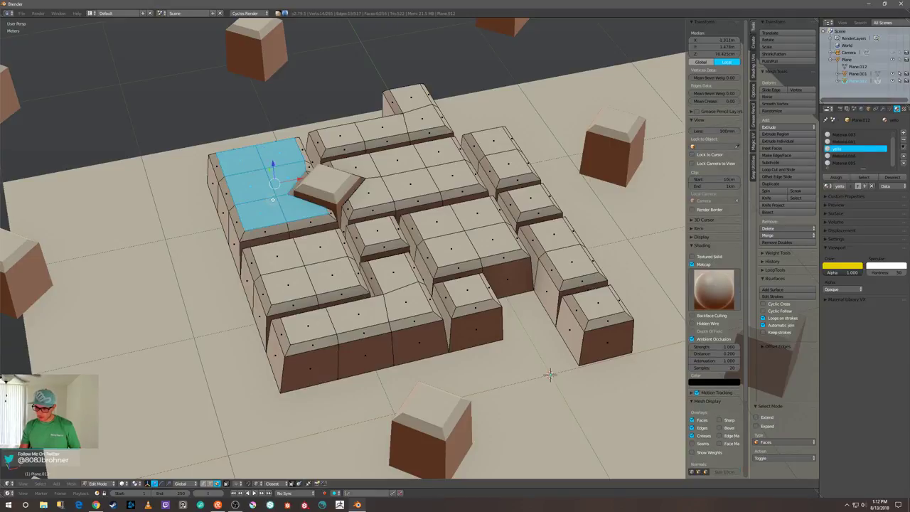
key("ctrl+z")
key("ctrl+KP_Add")
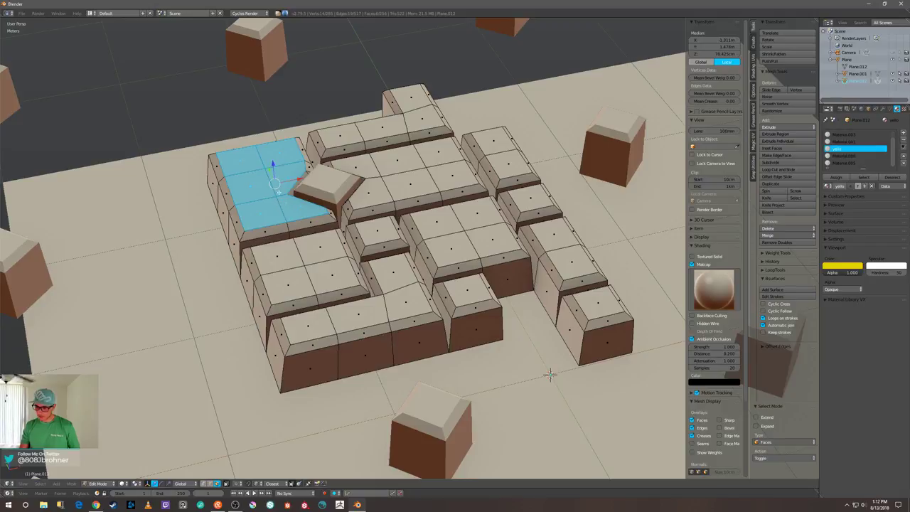
- Raise the yellow block's top faces along Z by about 4.89 cm
middle_click_drag(279, 192, 246, 160)
scroll(246, 160, "up", 2)
left_click_drag(216, 133, 216, 122)
middle_click_drag(215, 122, 235, 128)
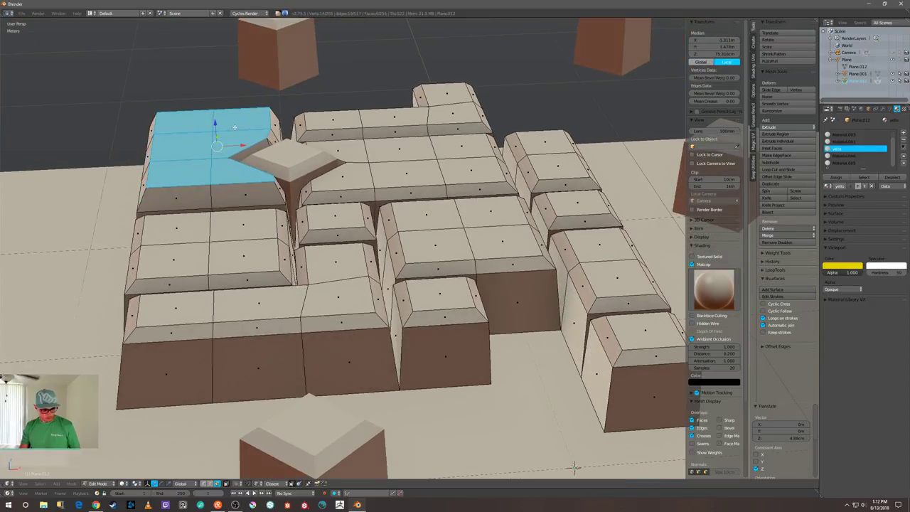
- Tilt the yellow block's top faces about the Y axis by about 8.44° and clear the selection
middle_click_drag(574, 467, 610, 424)
key("s")
key("y")
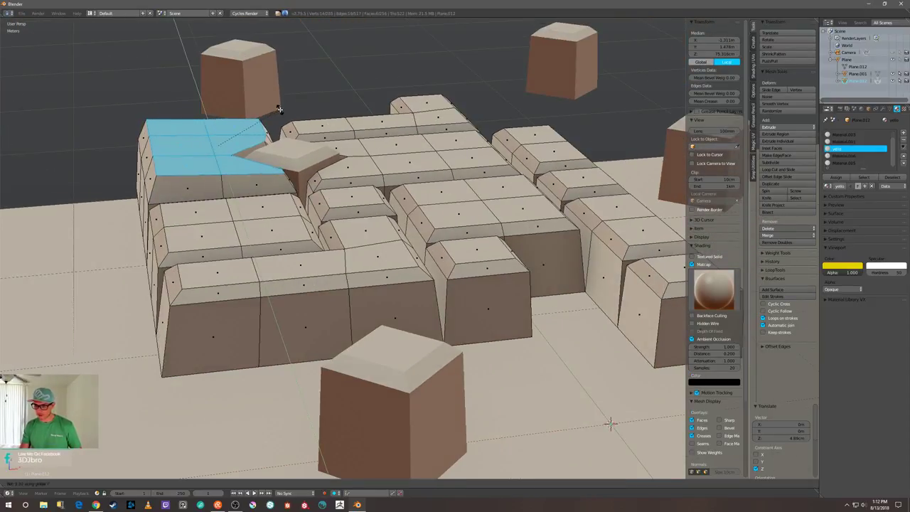
left_click(223, 108)
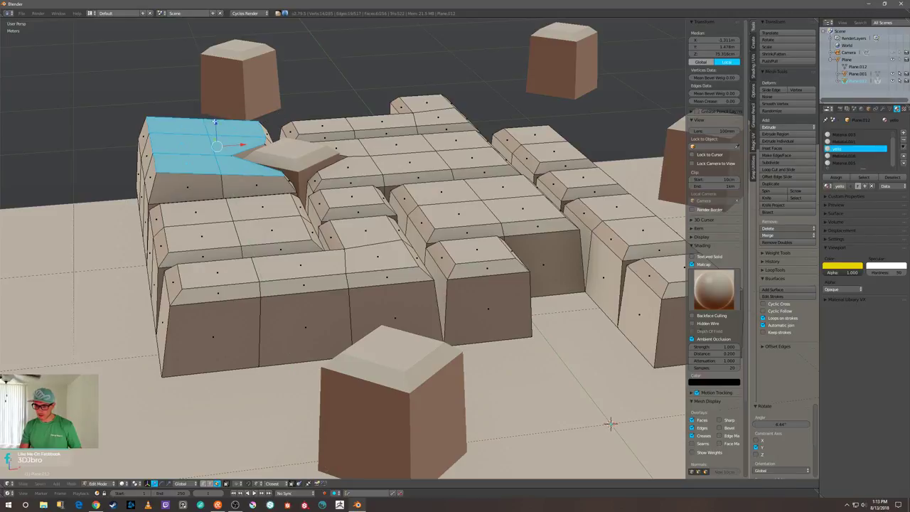
key("a")
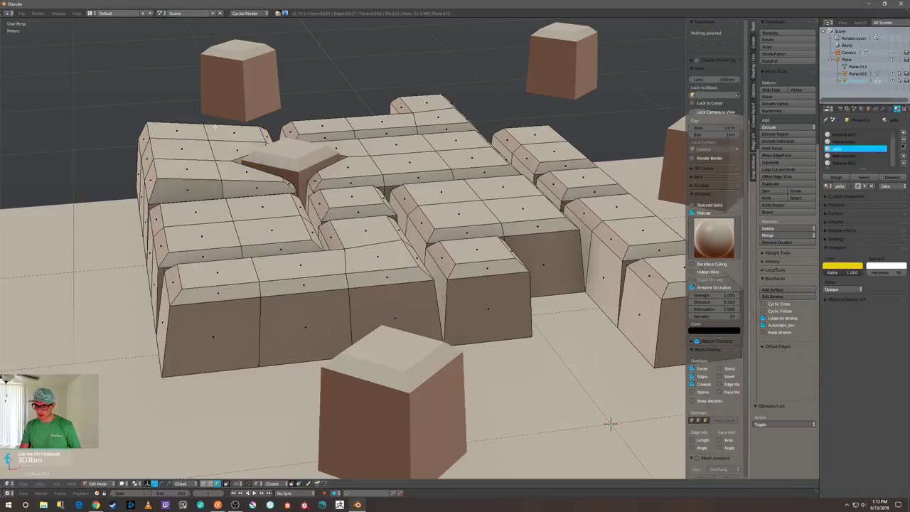
- Select the three top faces along the rear L-shaped block's long arm, raise them slightly along Z, and tilt them by about 4.8°
middle_click_drag(610, 424, 484, 435)
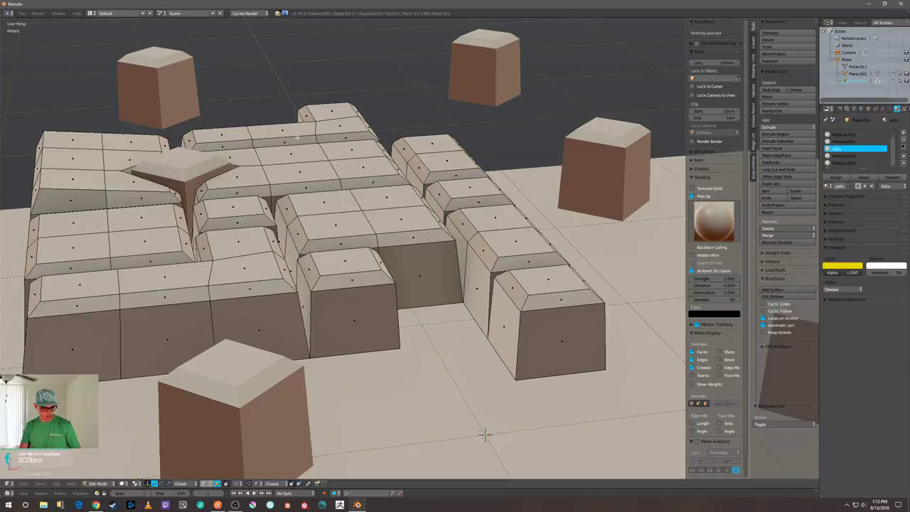
right_click(243, 134)
right_click(337, 125, "shift")
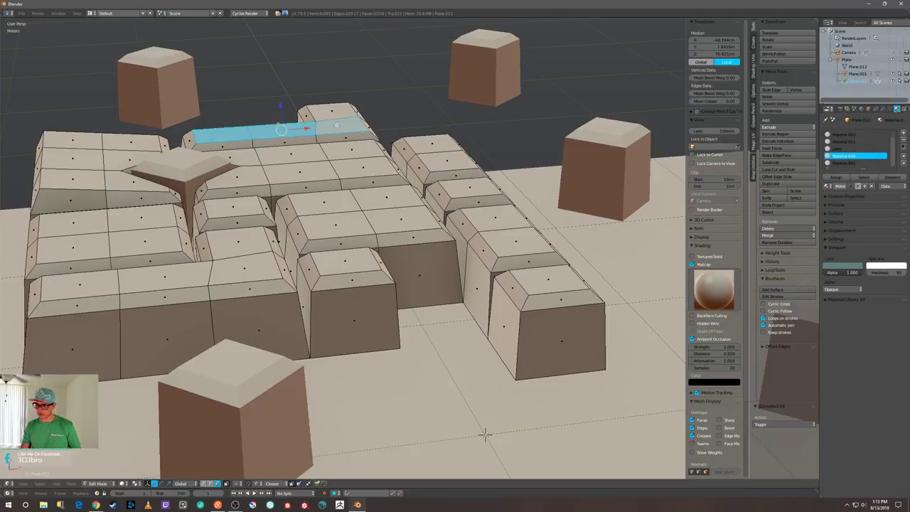
left_click_drag(283, 111, 292, 104)
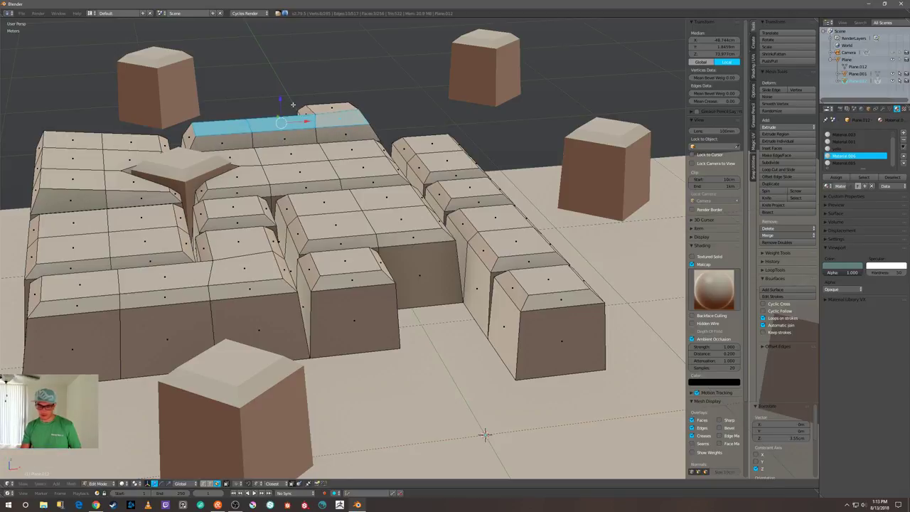
key("r")
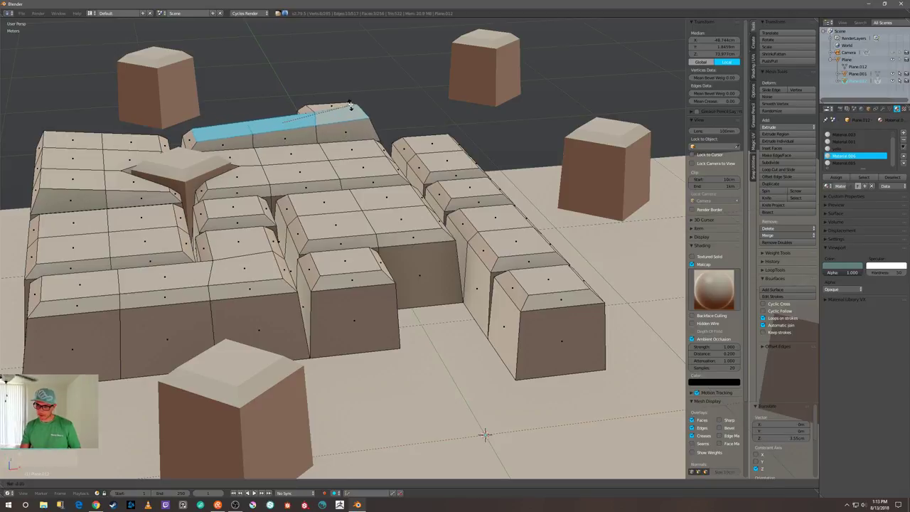
left_click(350, 105)
- Raise the middle rear top face of the cyan block slightly along Z and clear the selection
right_click(309, 158)
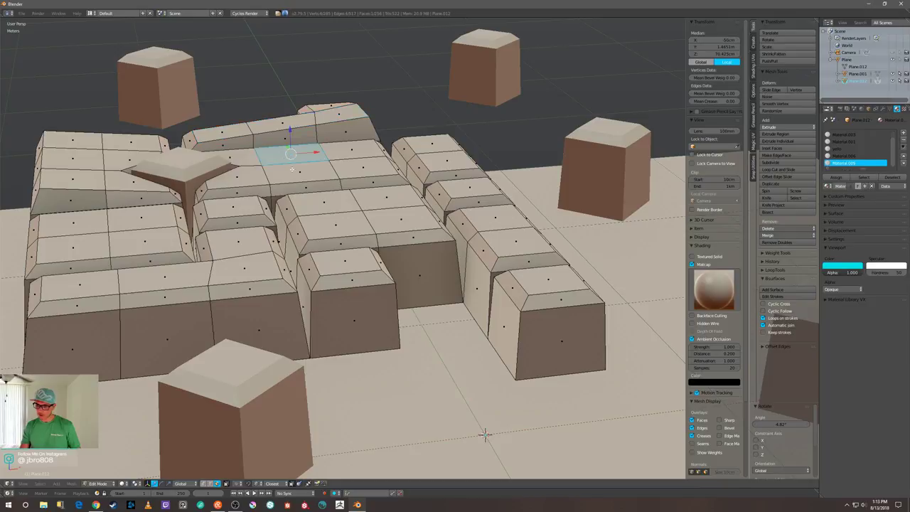
left_click_drag(296, 138, 296, 132)
key("a")
- Raise the rear-left top face of the blue two-by-two block slightly along Z and lower its front-right top face
middle_click_drag(409, 134, 339, 149)
right_click(263, 214)
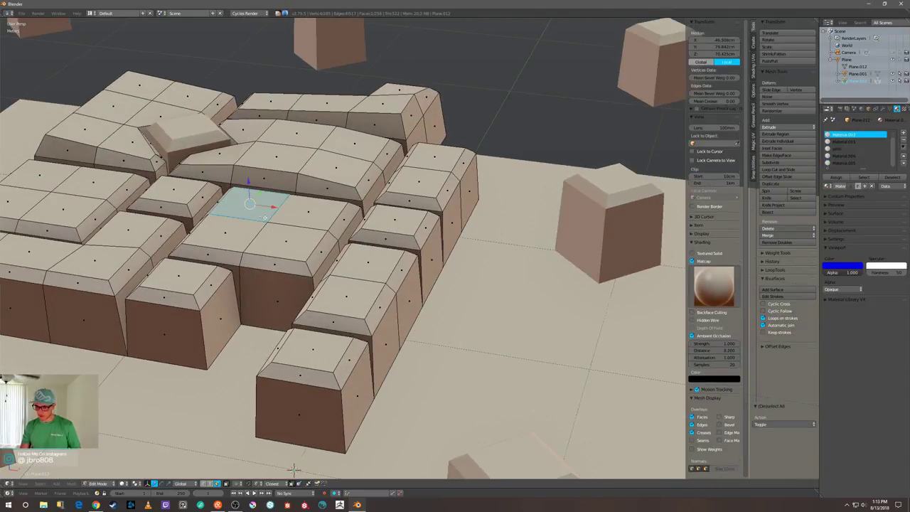
left_click_drag(249, 183, 248, 176)
right_click(288, 227)
left_click_drag(286, 216, 286, 222)
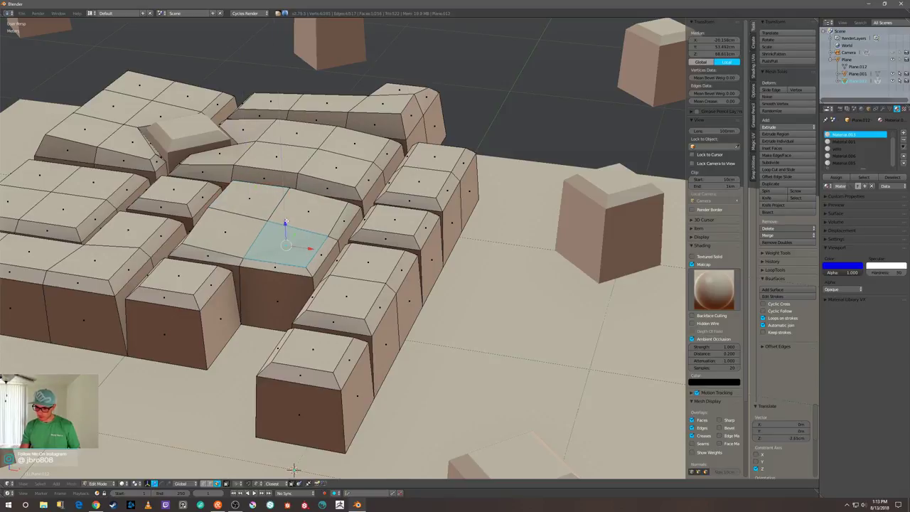
- Slightly raise the top of the front single-tile block and of the small single-tile block behind it along Z
key("a")
right_click(188, 271)
left_click_drag(178, 256, 179, 250)
right_click(178, 191)
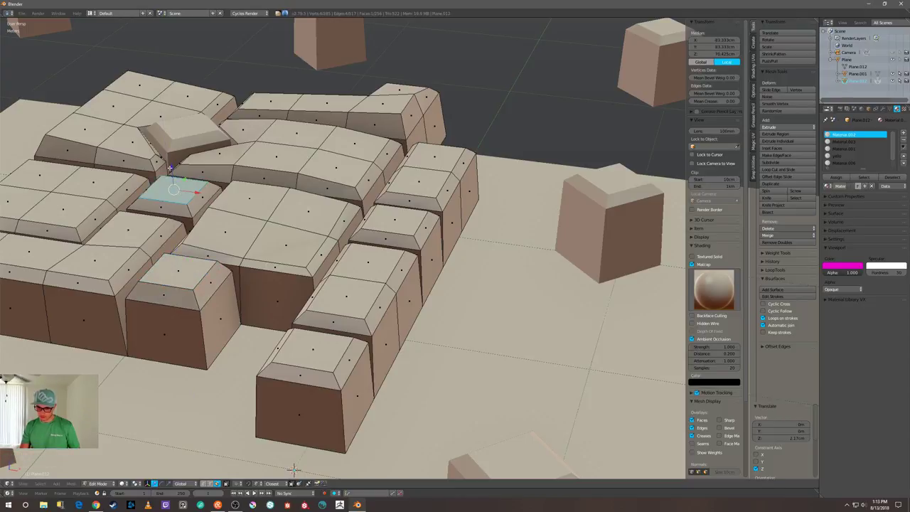
middle_click_drag(293, 469, 468, 469)
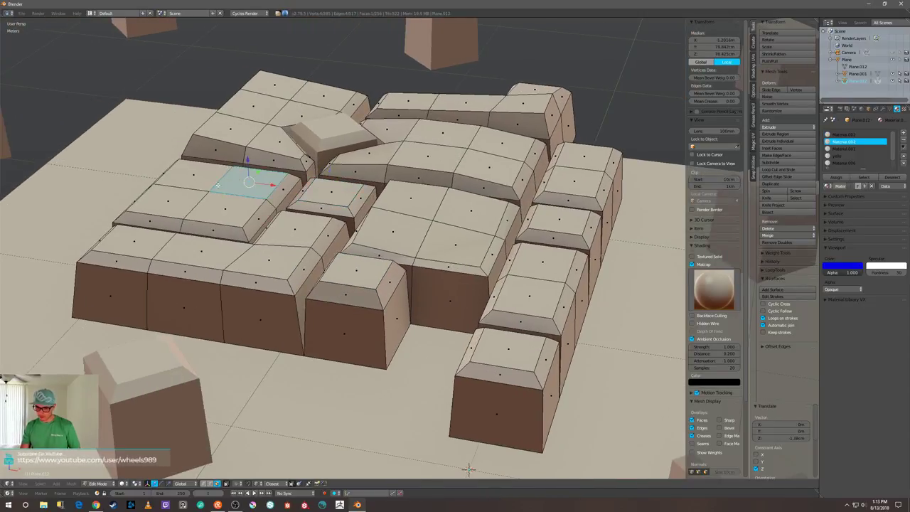
- Slightly raise the two rear top faces of the two-by-two block behind the front L-shaped block and clear the selection
right_click(195, 180, "shift")
left_click_drag(206, 169, 206, 161)
key("a")
- Raise the top faces at both ends of the front L-shaped block by about 2.26 cm along Z and clear the selection
right_click(145, 247)
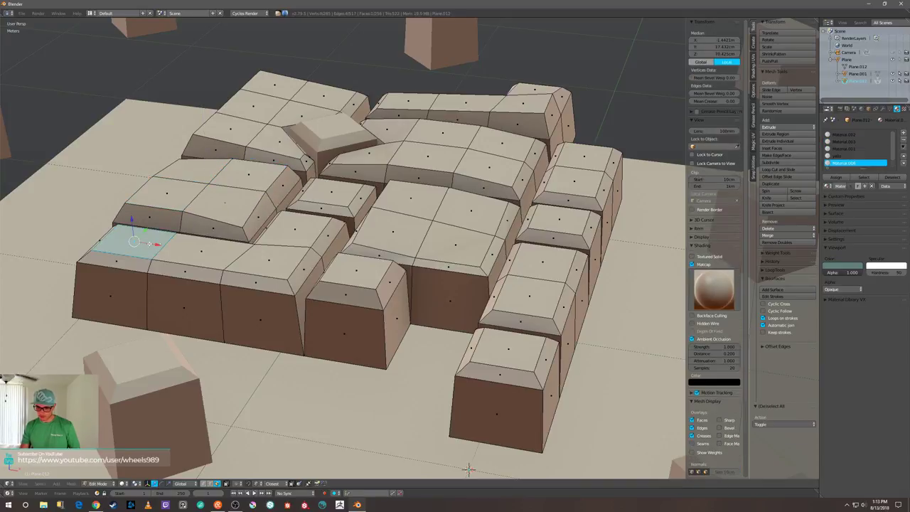
right_click(280, 230, "shift")
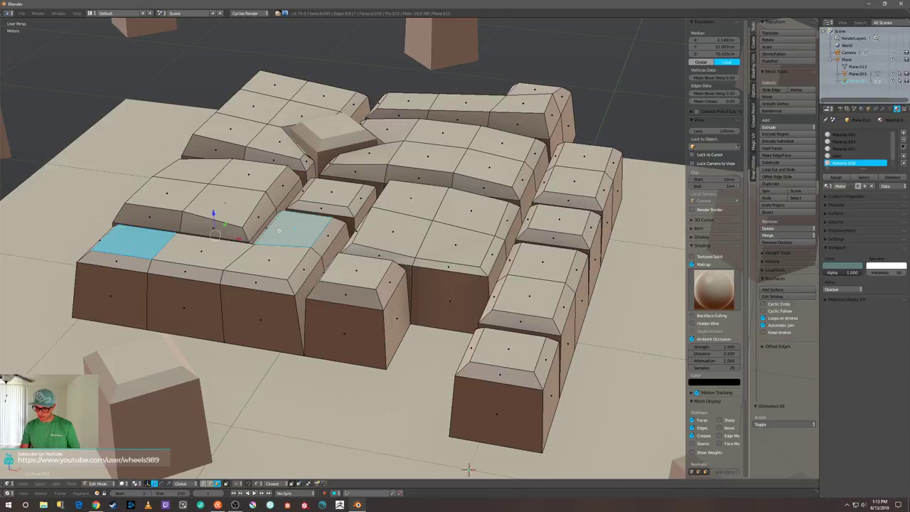
key("g")
key("z")
key("Return")
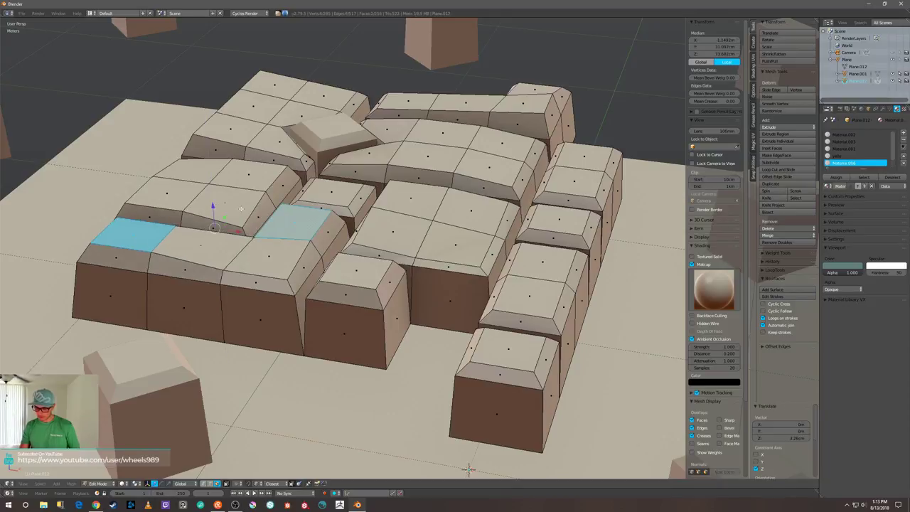
key("a")
- In the right-hand column, raise the front top face of the nearer two-tile block and adjust the neighbouring single block's top along Z
scroll(449, 403, "down", 2)
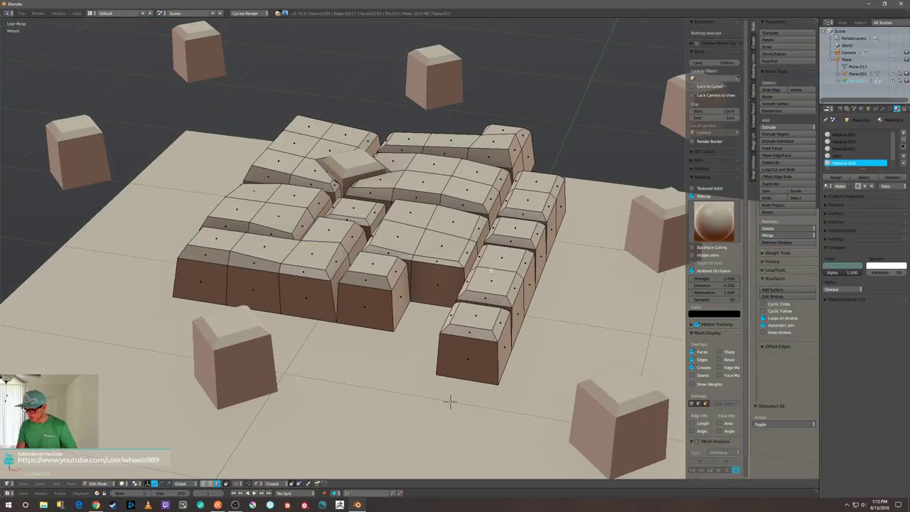
right_click(491, 270)
left_click_drag(494, 248, 495, 246)
middle_click_drag(449, 402, 443, 352)
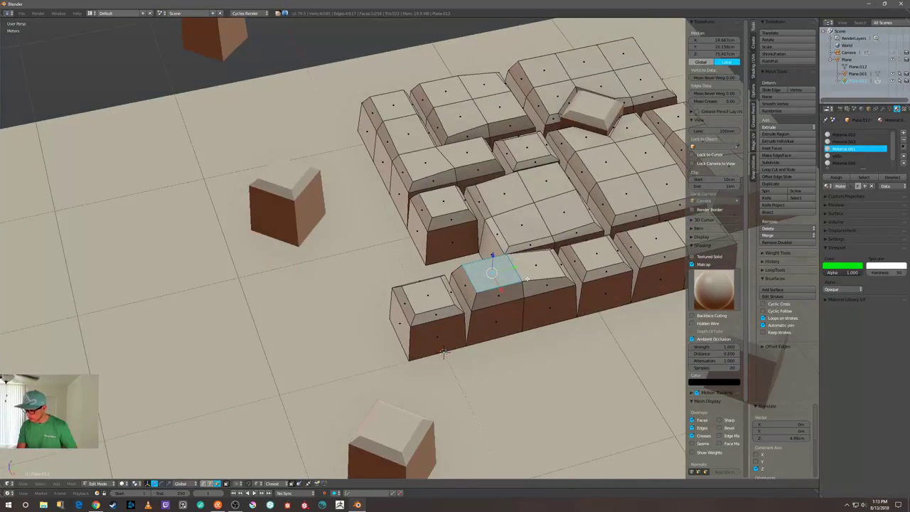
right_click(595, 256)
key("g")
key("z")
left_click(443, 352)
- Slightly raise the two top faces of the rear two-tile block in the right-hand column along Z
middle_click_drag(444, 353, 283, 360)
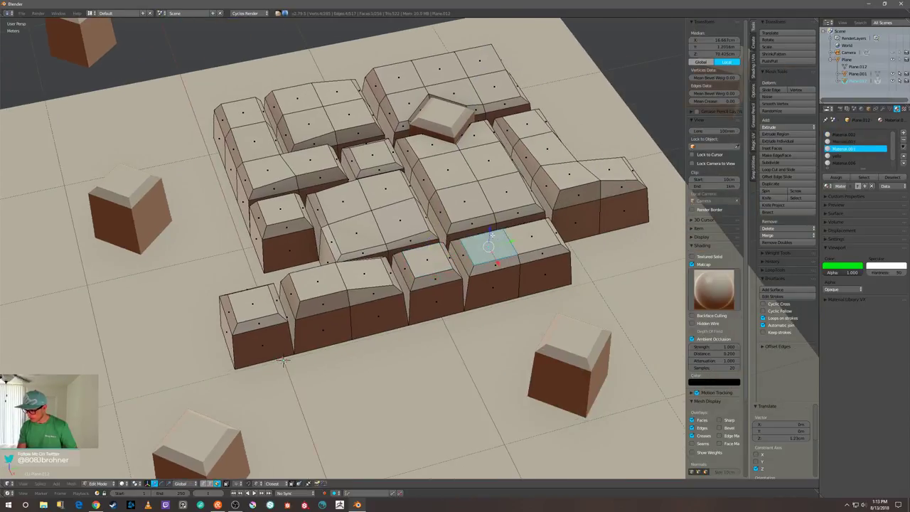
left_click_drag(490, 231, 535, 217)
right_click(546, 234)
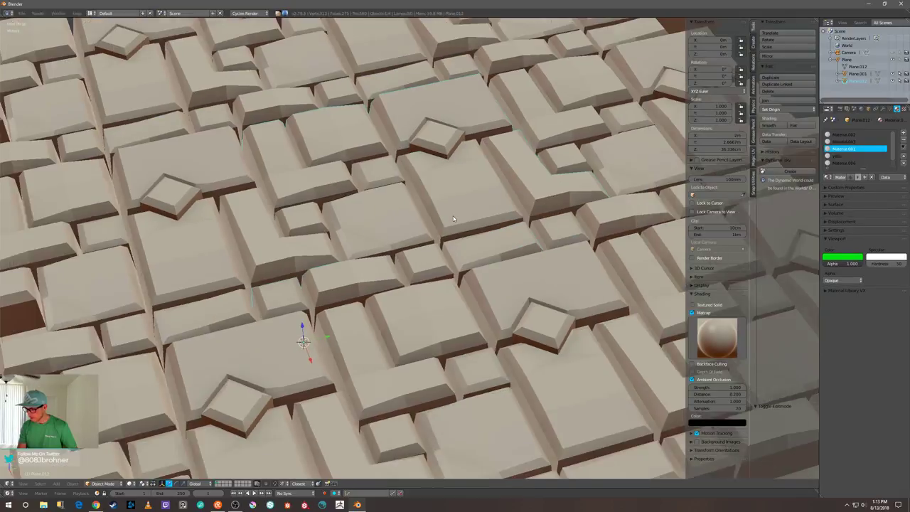
- Join the separate diamond object with the brick blocks into one mesh and clear the face selection
scroll(449, 216, "down", 5)
middle_click_drag(450, 216, 542, 202)
middle_click_drag(479, 181, 395, 214)
scroll(423, 216, "up", 4)
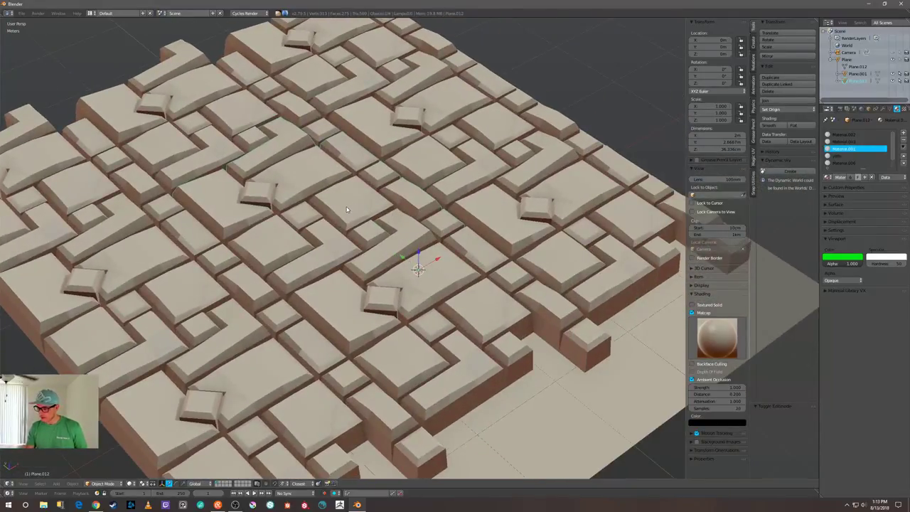
scroll(351, 210, "down", 2)
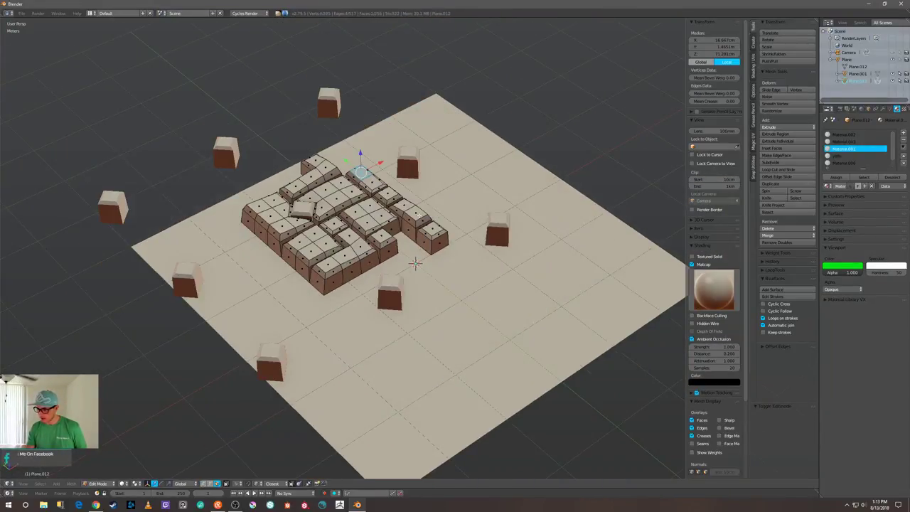
key("Tab")
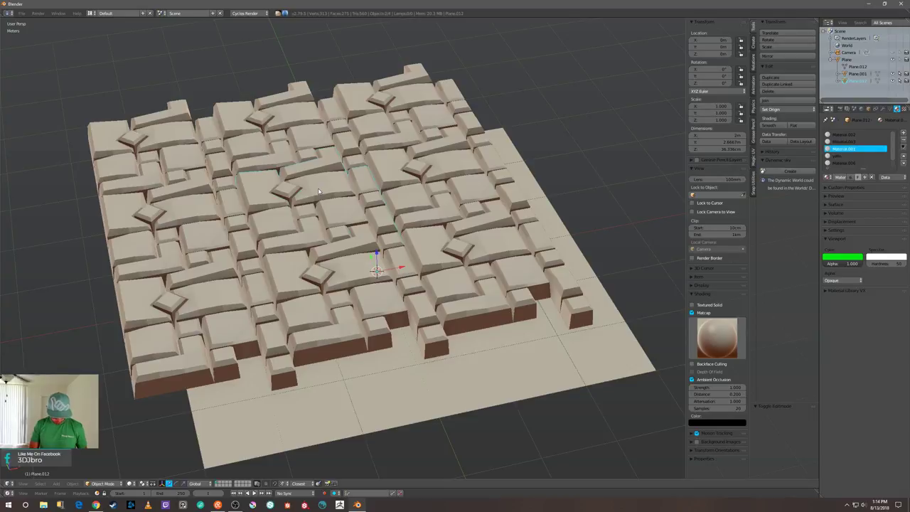
key("ctrl+j")
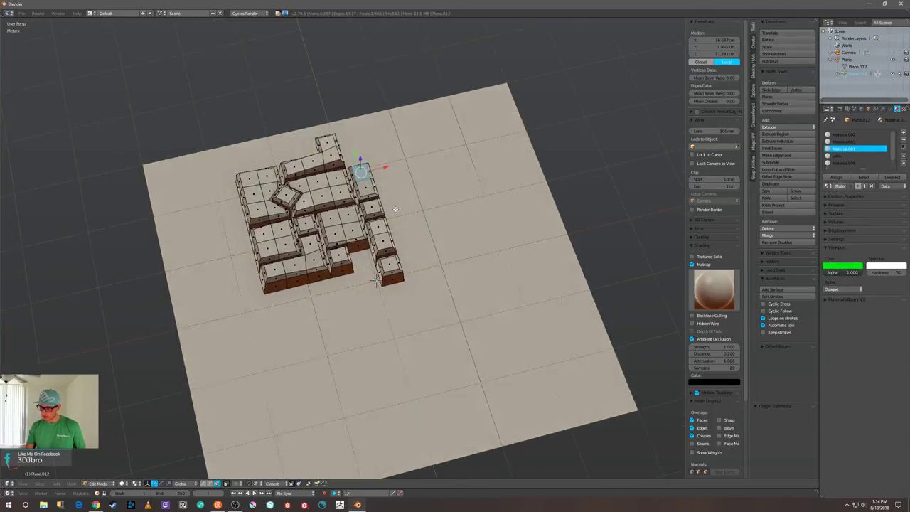
key("a")
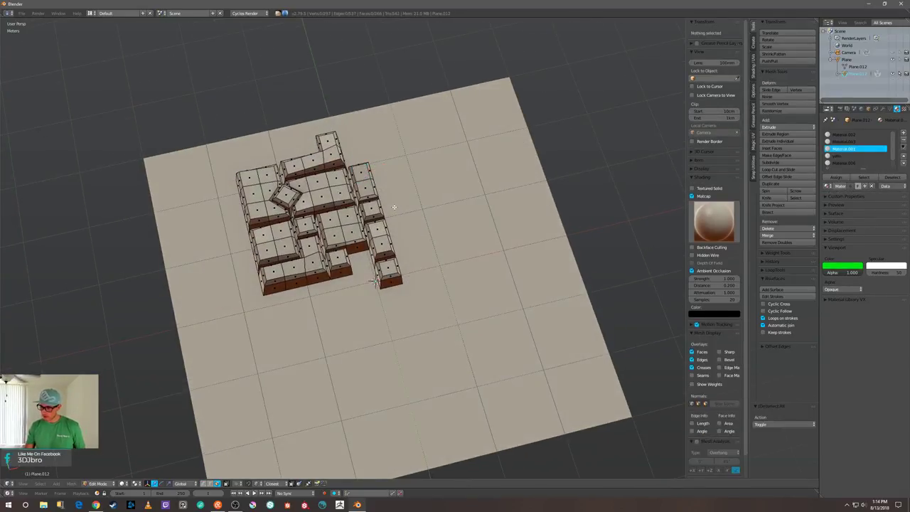
scroll(394, 207, "up", 3)
mouse_move(394, 206)
middle_mouse_down()
mouse_move(396, 146)
mouse_move(421, 195)
mouse_move(390, 207)
middle_mouse_up()
scroll(391, 207, "down", 3)
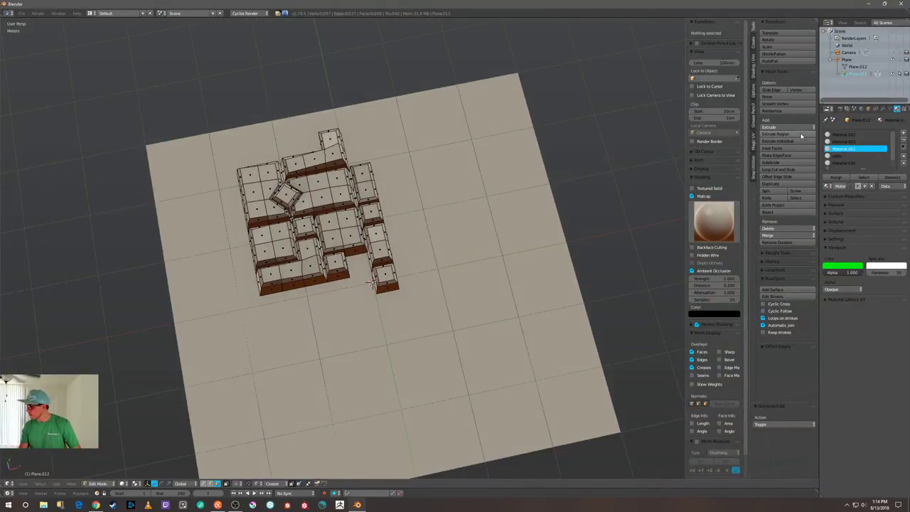
- Return to Object Mode and rename the joined object BrickPattern
key("Tab")
left_click(424, 190)
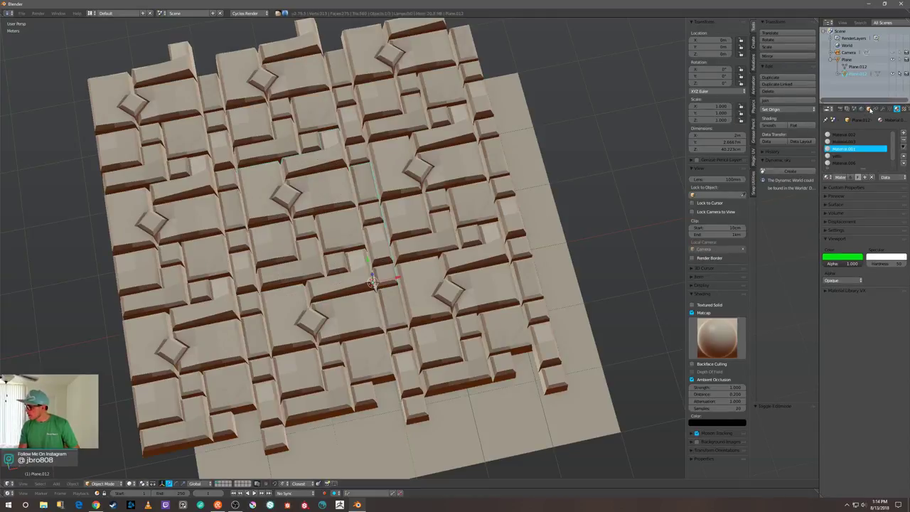
left_click(869, 108)
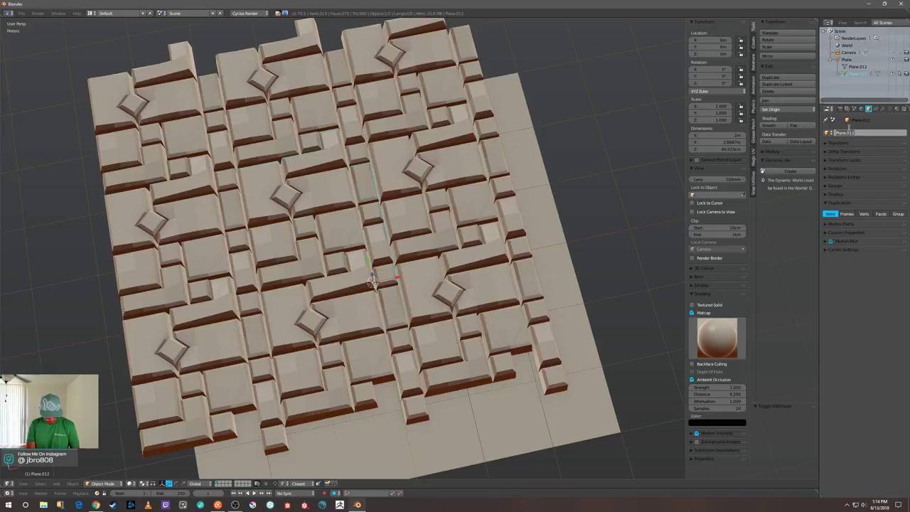
key("BackSpace")
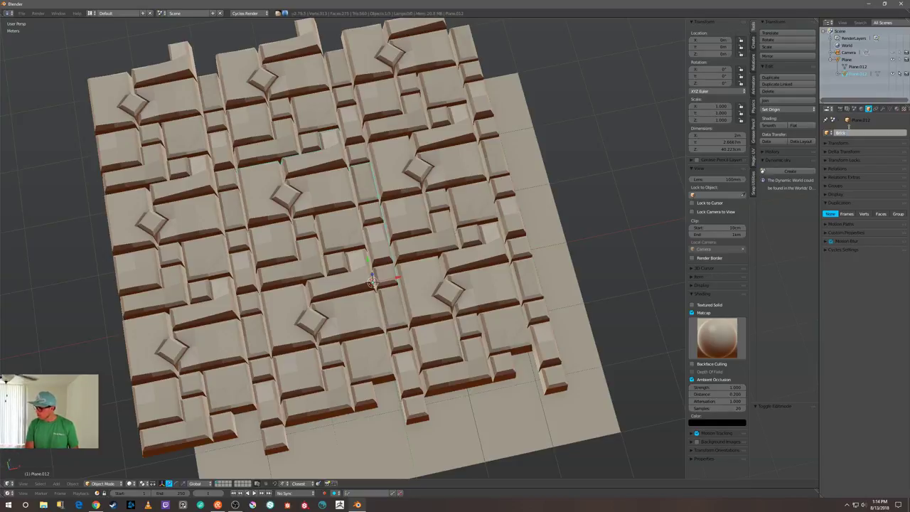
type("BrickPattern")
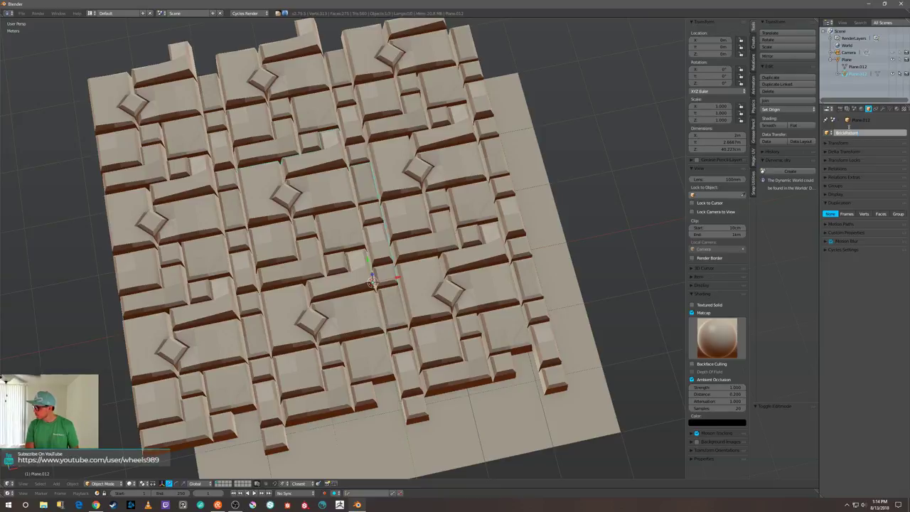
key("Return")
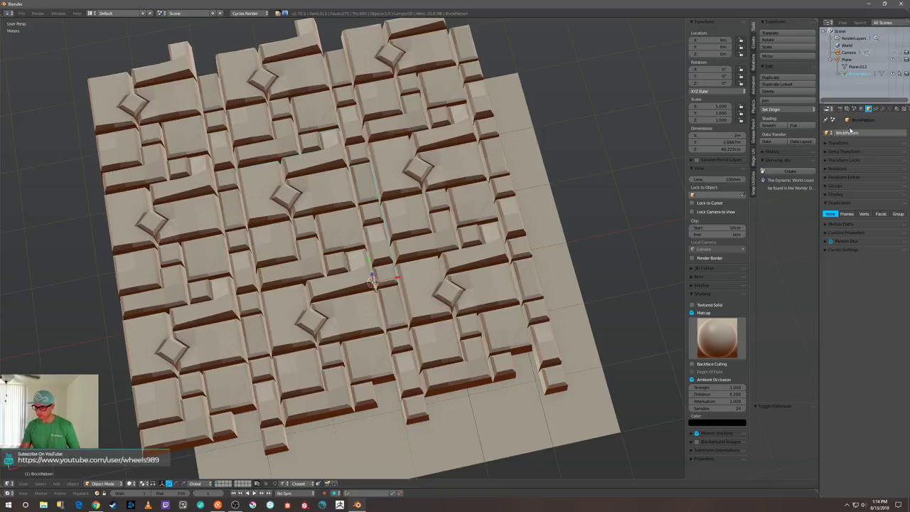
- Move the diamond's bottom face up along Z so it no longer protrudes below the bricks, then clear the selection
middle_click_drag(445, 242, 471, 219)
scroll(470, 219, "down", 1)
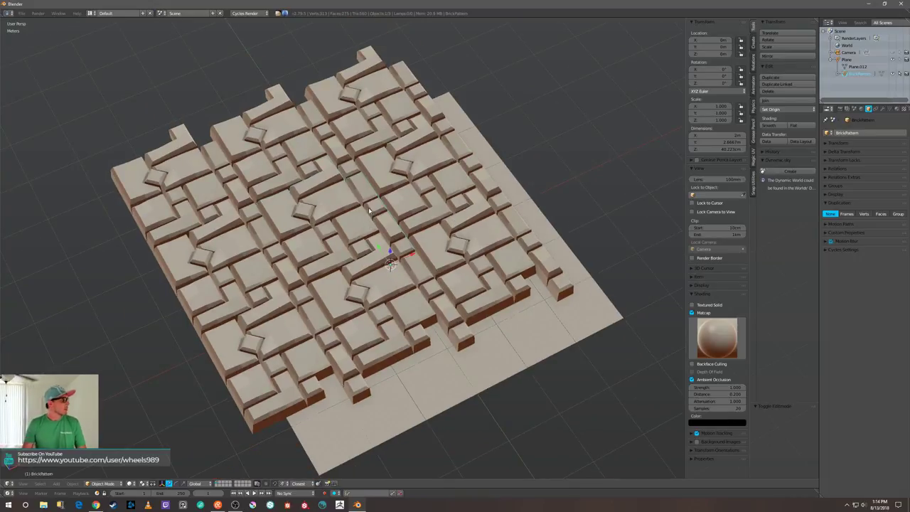
middle_click_drag(374, 265, 395, 260)
key("Tab")
scroll(396, 246, "up", 3)
scroll(397, 260, "up", 2)
middle_click_drag(292, 169, 374, 102)
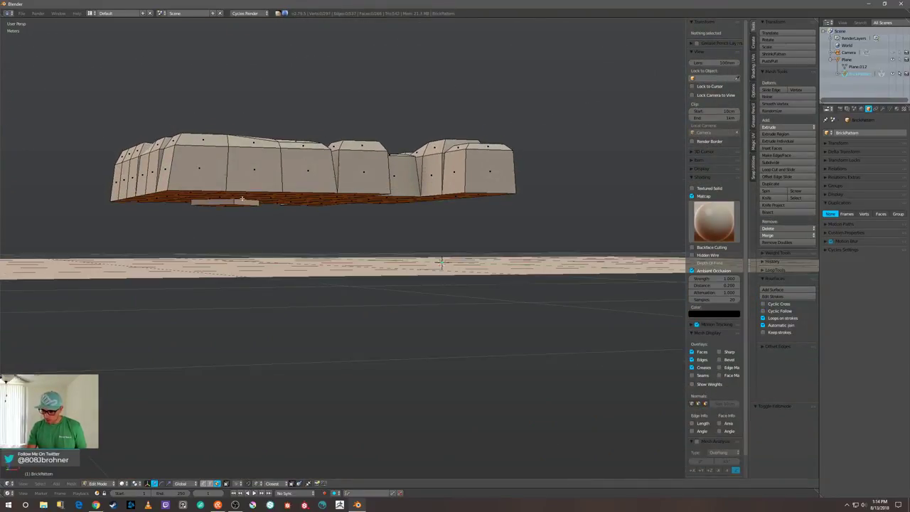
right_click(236, 205)
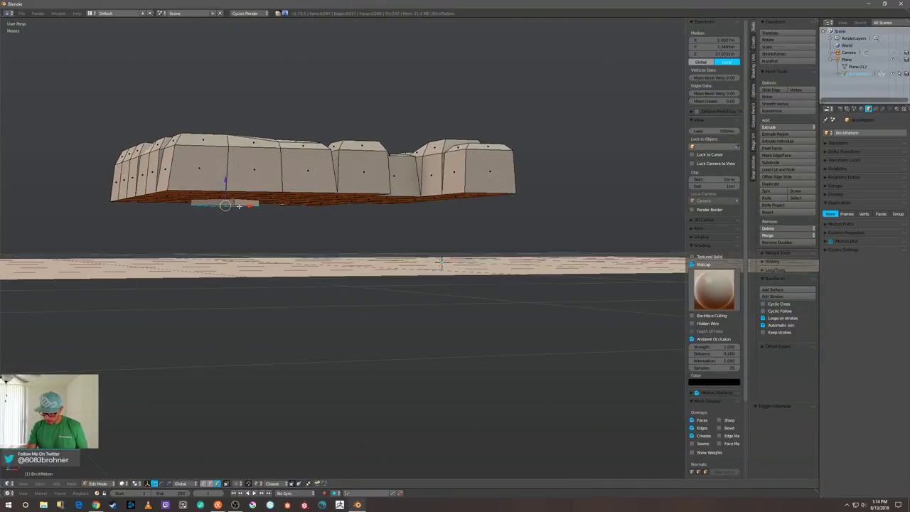
key("g")
key("z")
left_click(224, 188)
key("a")
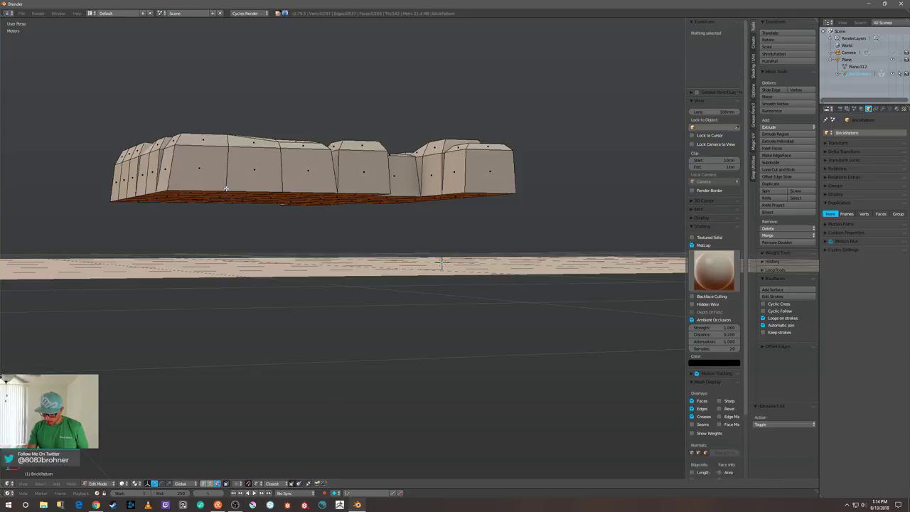
- Return to Object Mode and hide the base plane so only the original brick pattern is shown
middle_click_drag(252, 189, 225, 206)
scroll(225, 205, "down", 4)
middle_click_drag(330, 214, 353, 219)
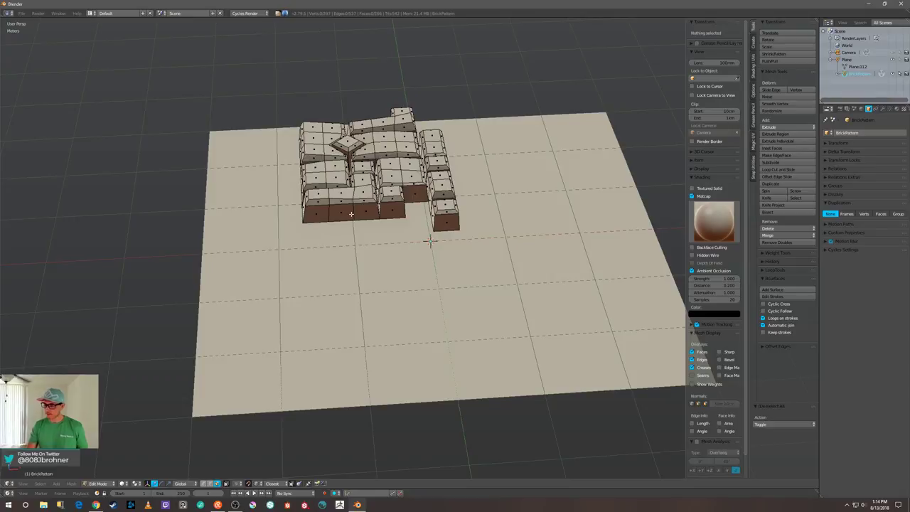
key("Tab")
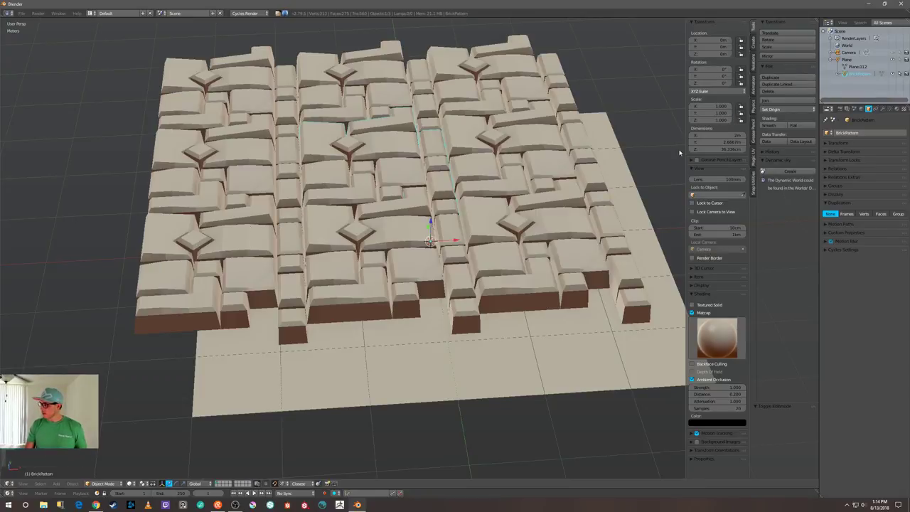
left_click(893, 60)
middle_click_drag(504, 177, 509, 189)
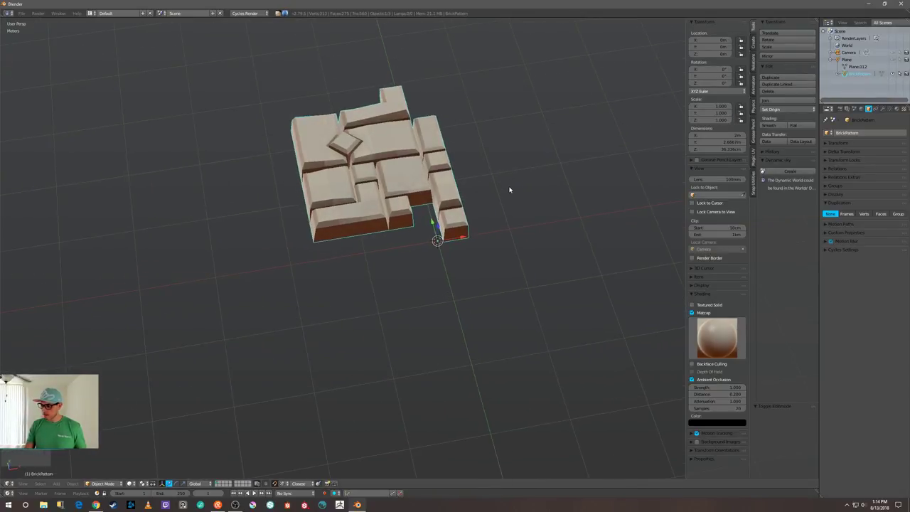
- Apply rotation and scale to the BrickPattern object in top view
key("KP_7")
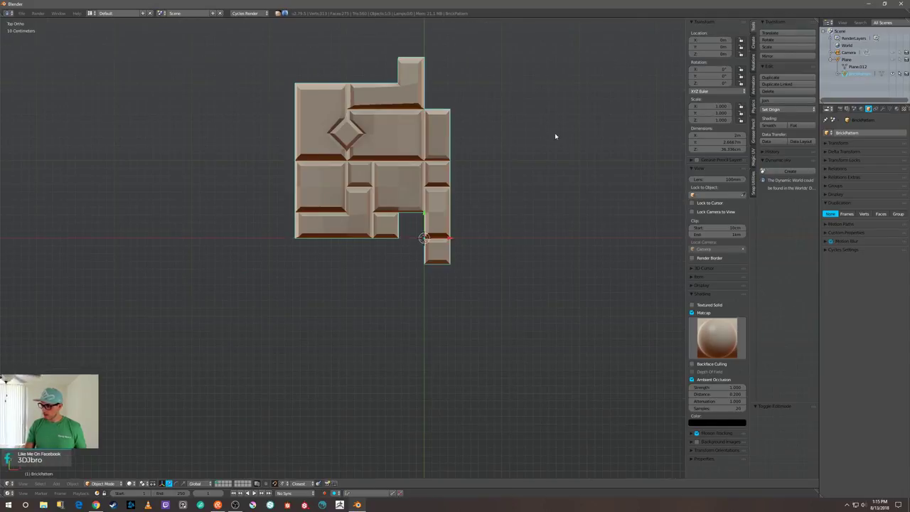
key("ctrl+a")
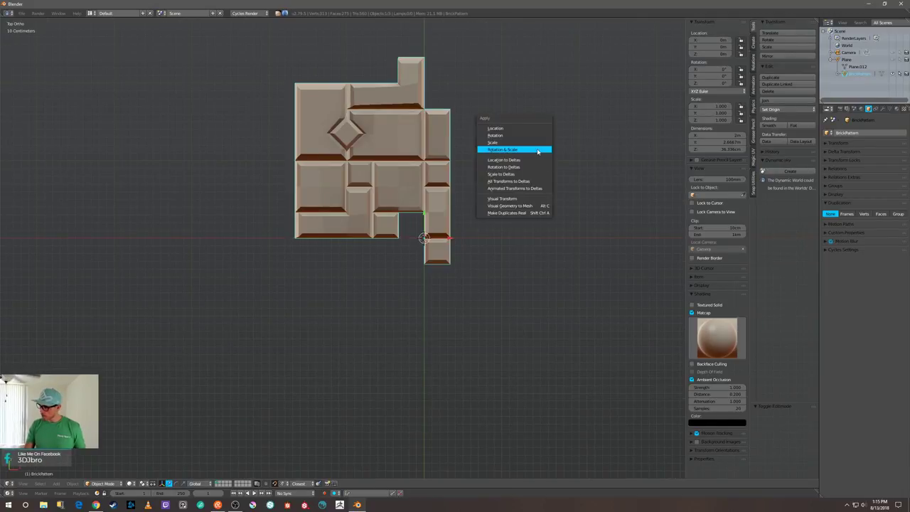
left_click(539, 150)
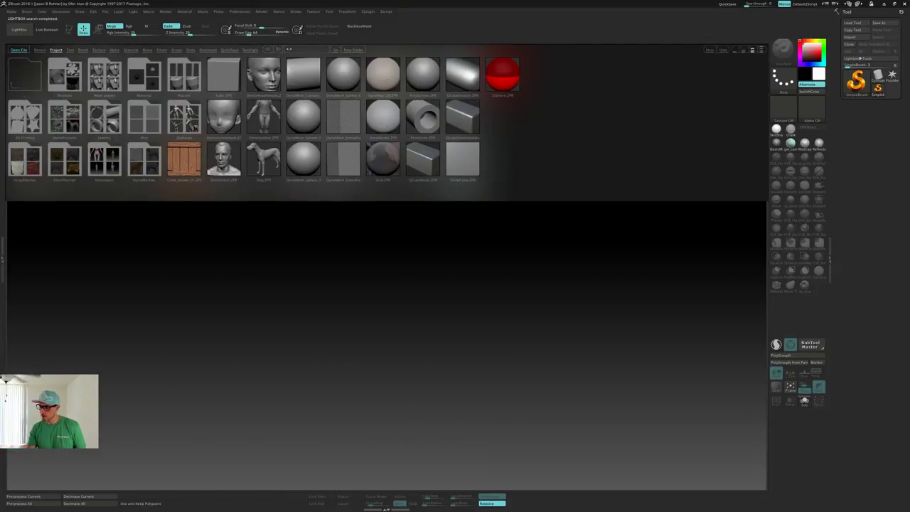
- In ZBrush, load the DynaMesh_Sphere_64 project and turn off perspective
double_click(344, 79)
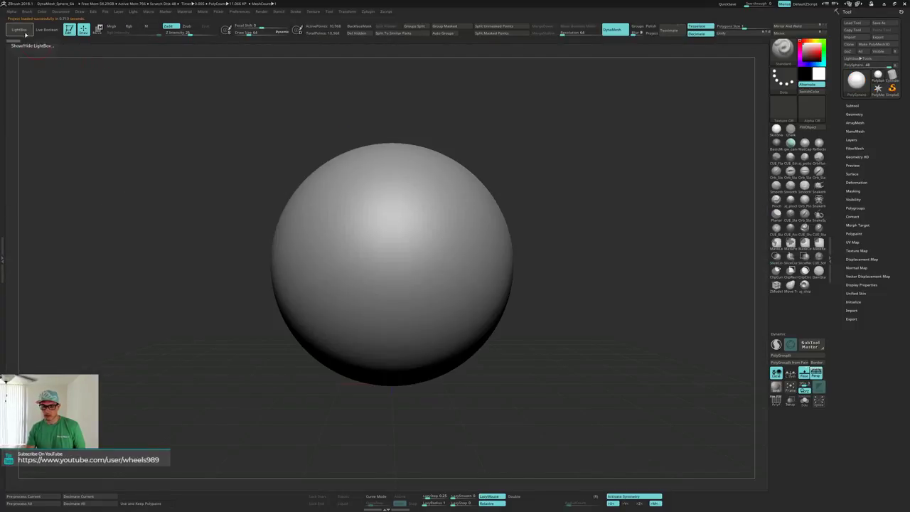
key("p")
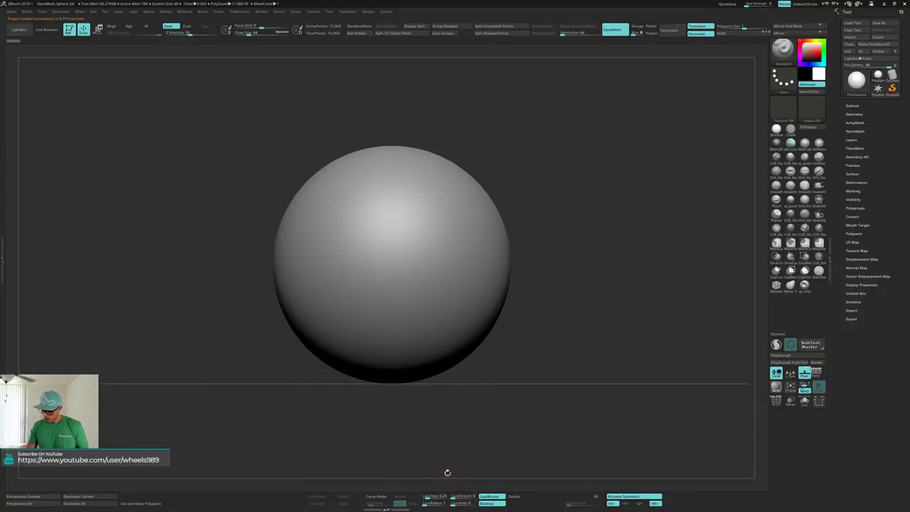
- Switch back to Blender, send the BrickPattern object to ZBrush, and display its polyframe there
key("alt+Tab")
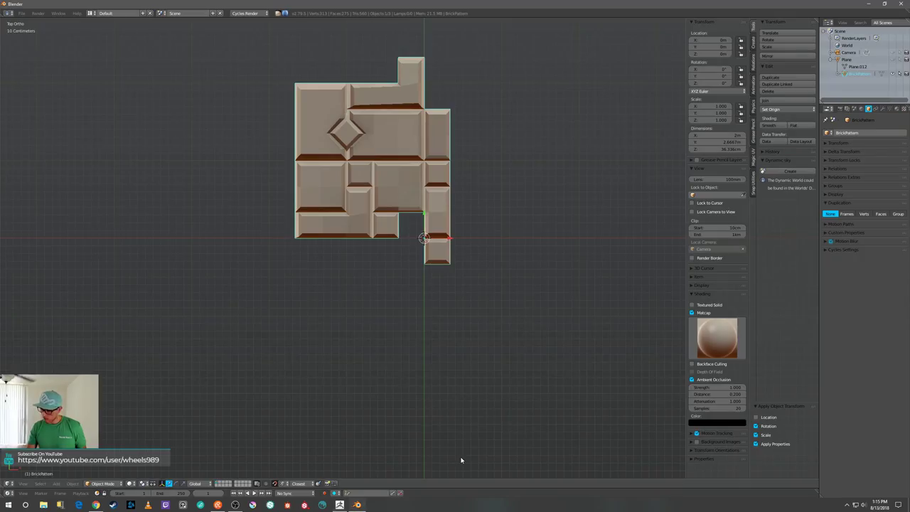
left_click(278, 13)
left_click_drag(558, 143, 546, 188)
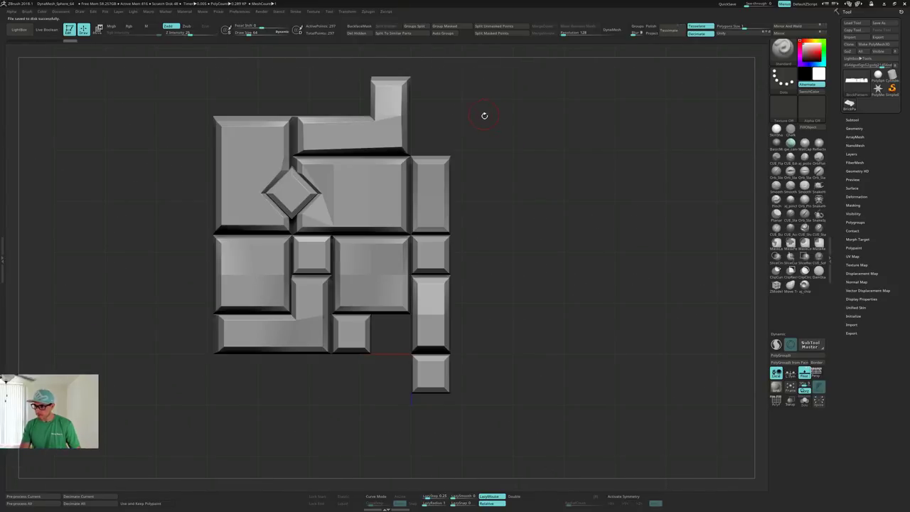
key("shift")
key("shift+f")
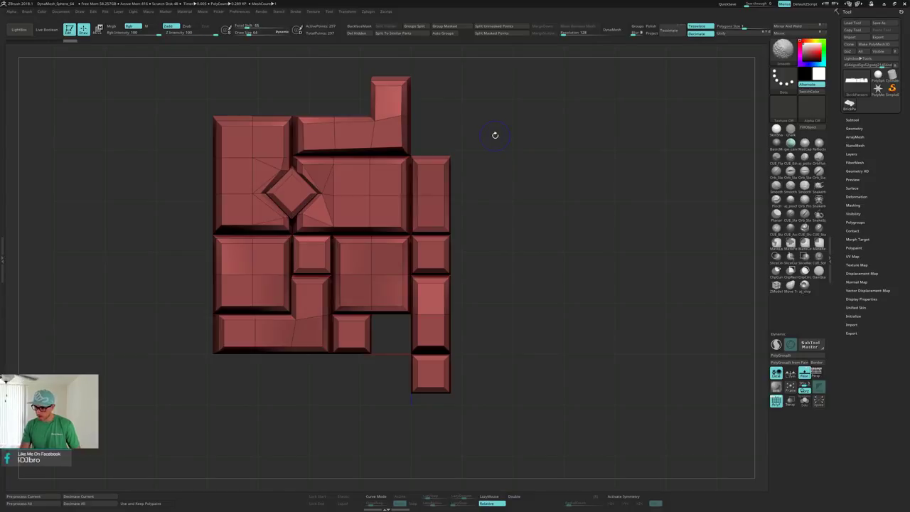
- Auto-group the bricks into separate polygroups, isolate the diamond tile to check it, restore all bricks, and regroup them for distinct colors
left_click(444, 33)
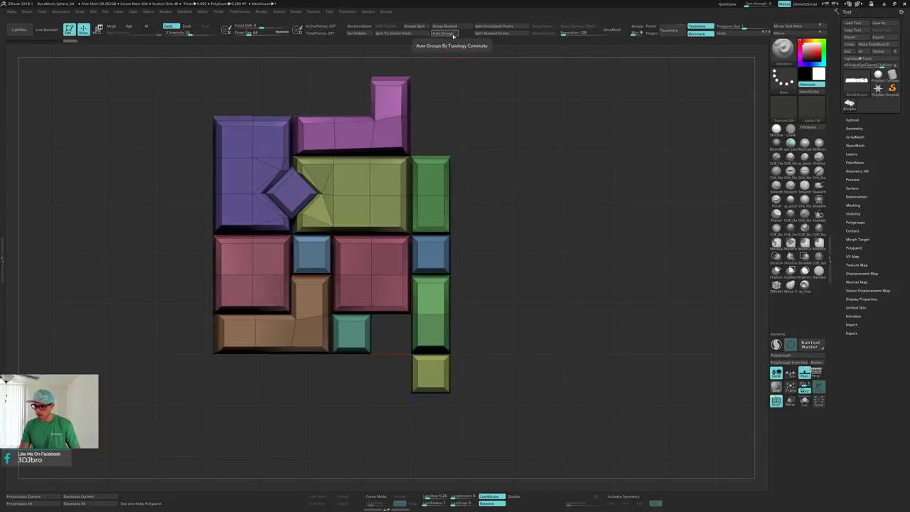
mouse_move(475, 120)
left_mouse_down()
mouse_move(502, 130)
mouse_move(472, 113)
left_mouse_up()
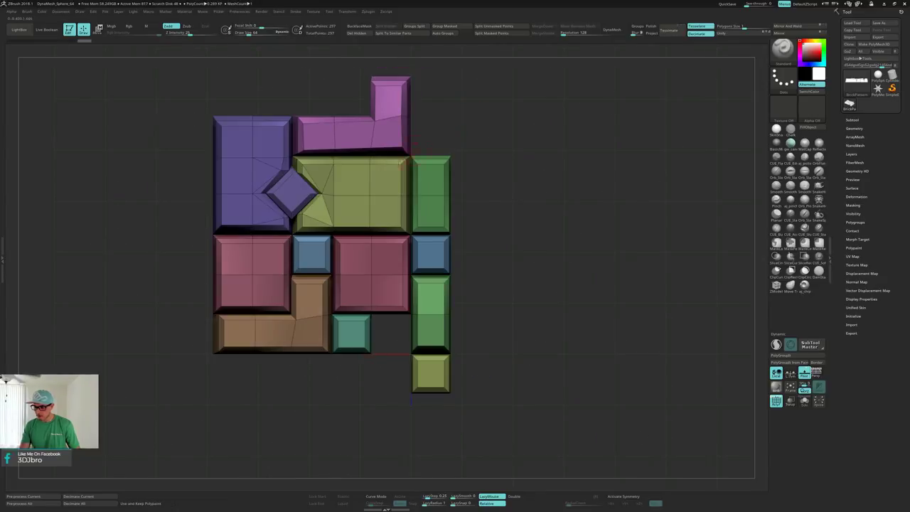
left_click(302, 190, "ctrl+shift")
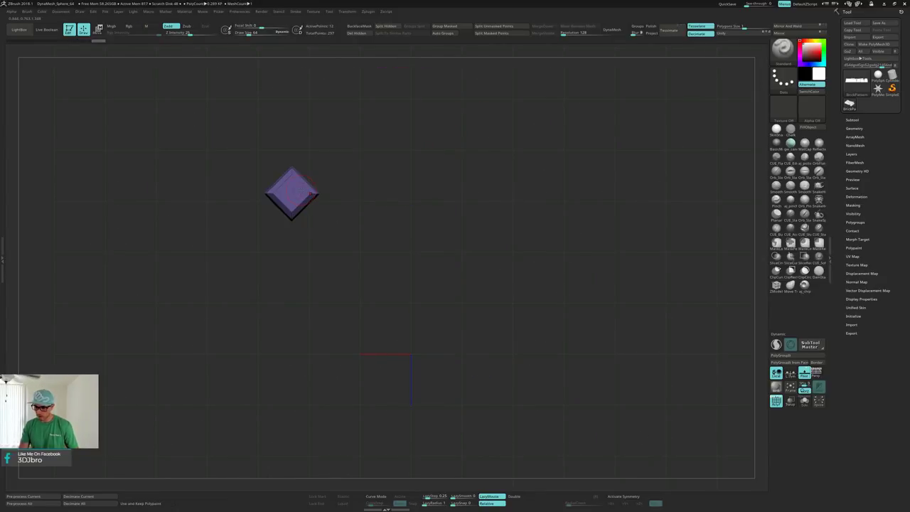
left_click(525, 142, "ctrl+shift")
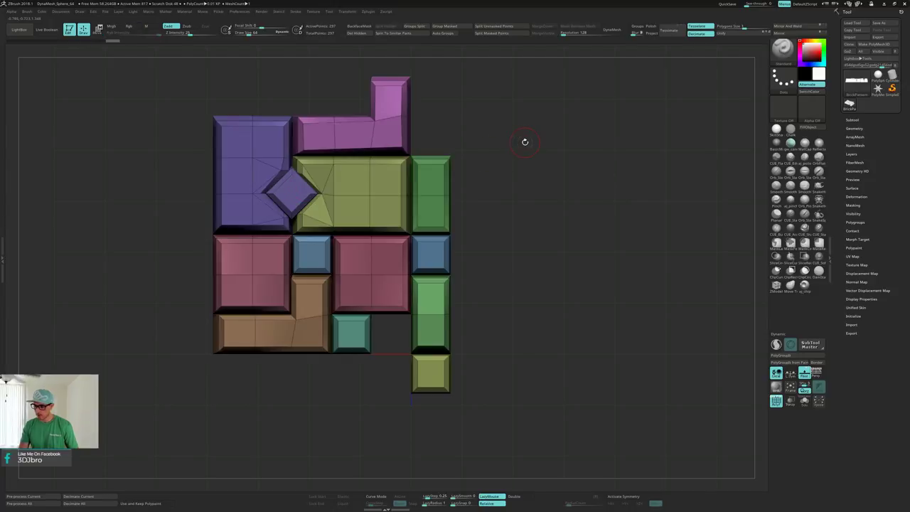
left_click(443, 33)
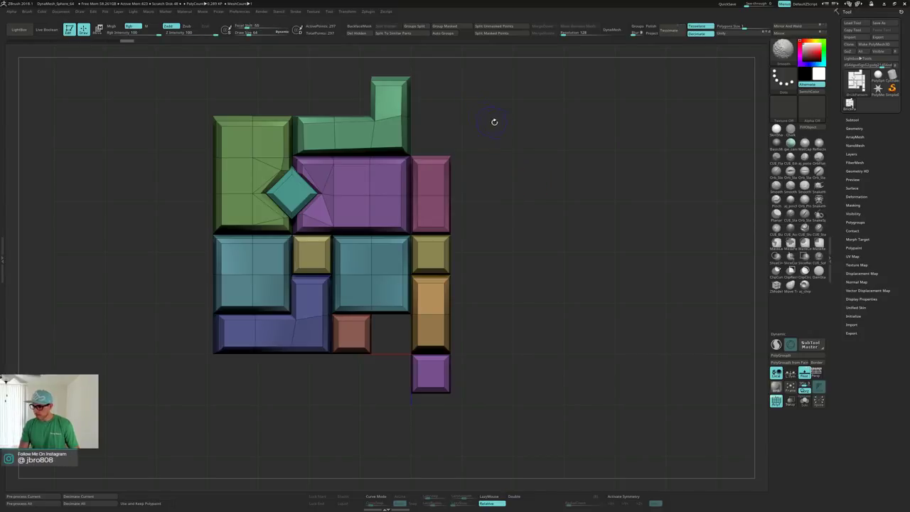
left_click_drag(534, 140, 560, 150)
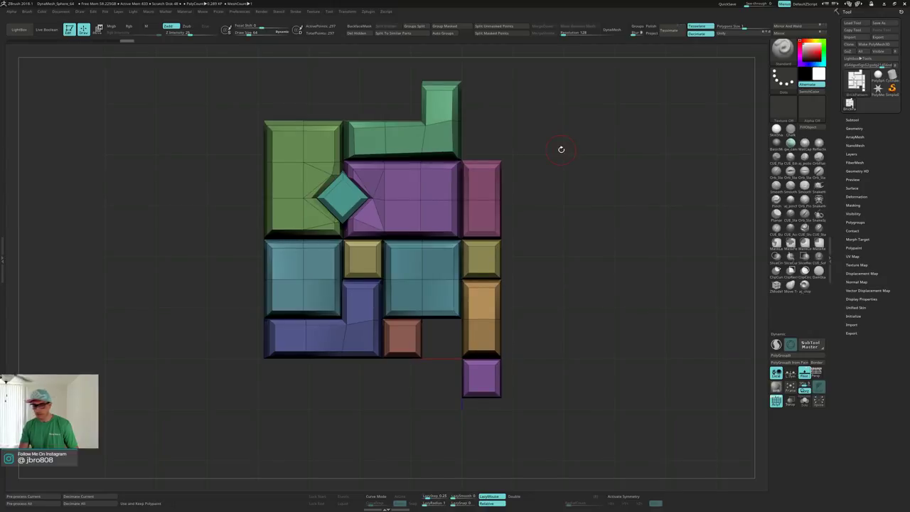
left_click_drag(555, 204, 553, 207)
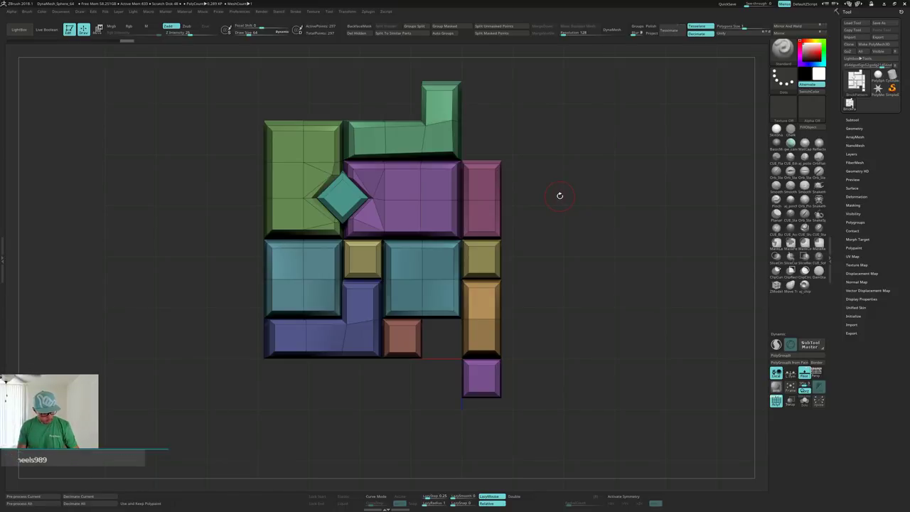
left_click_drag(576, 203, 576, 207)
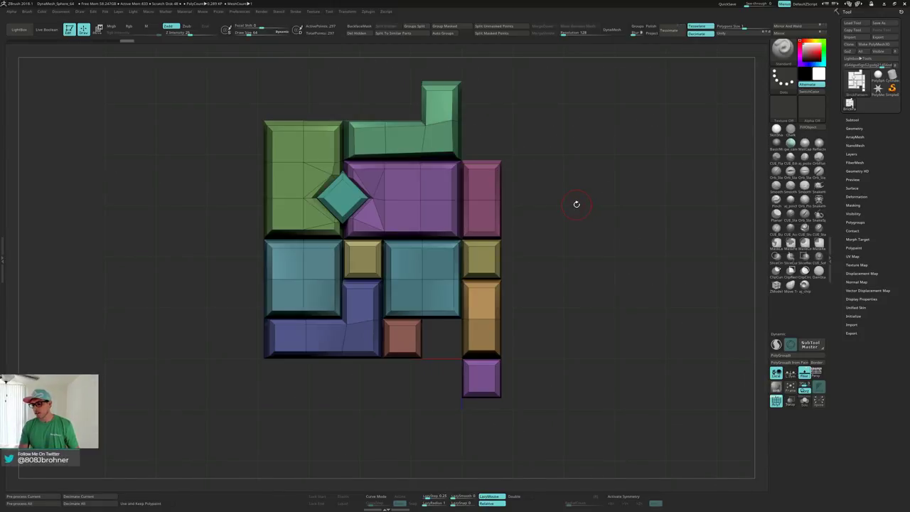
mouse_move(576, 204)
left_mouse_down()
mouse_move(564, 197)
mouse_move(576, 207)
left_mouse_up()
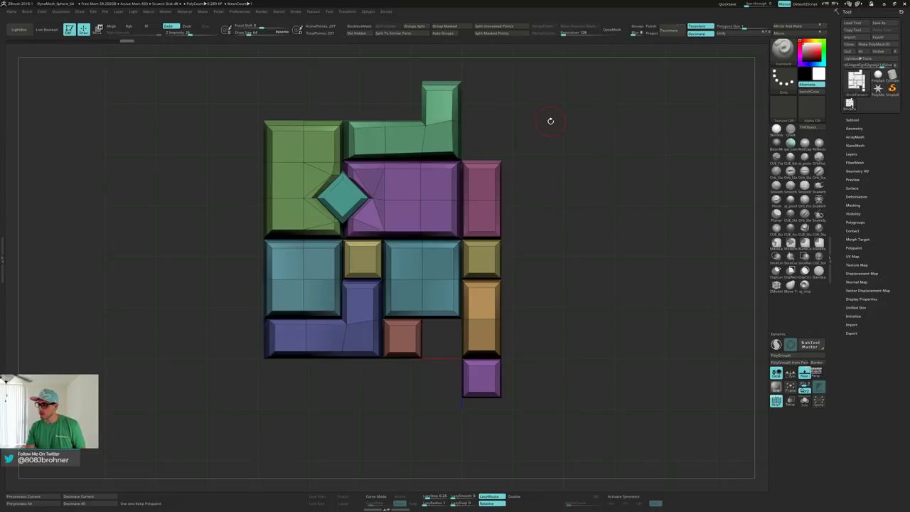
left_click_drag(551, 132, 561, 169)
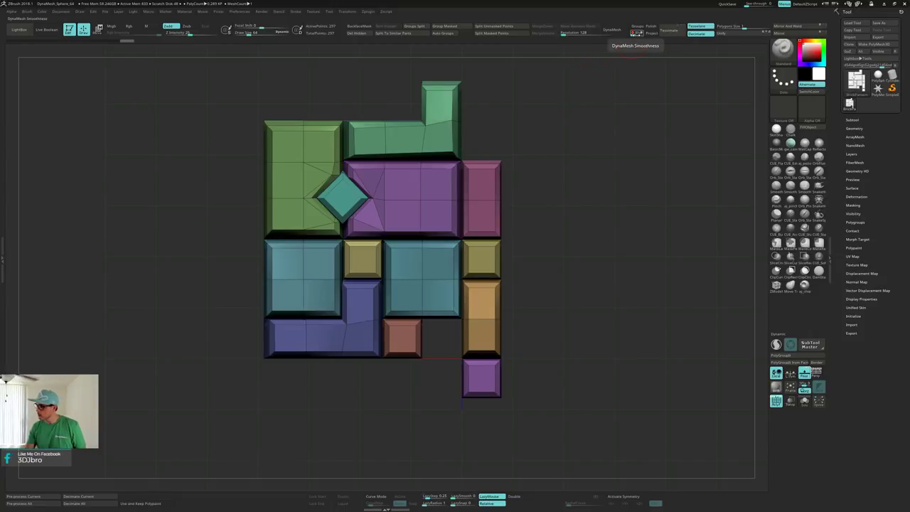
- DynaMesh the brick pattern at resolution 512 with Groups enabled
left_click(636, 26)
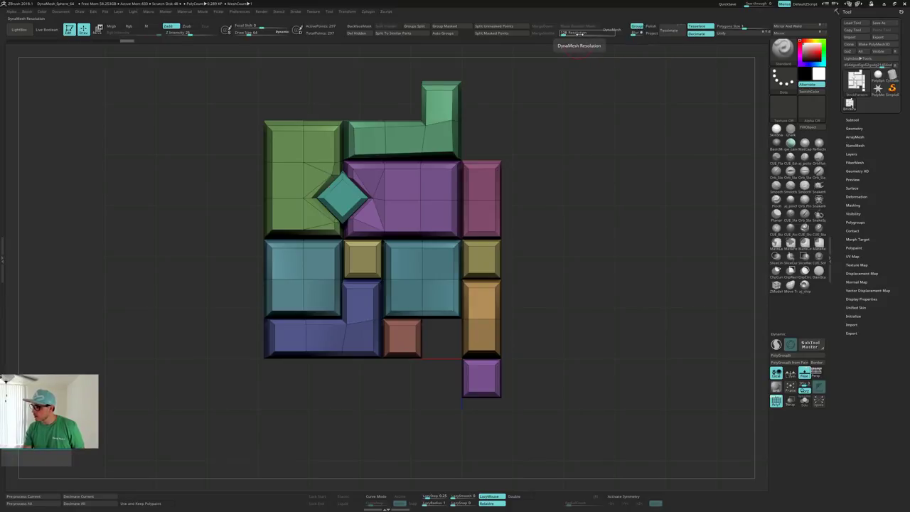
left_click(581, 34)
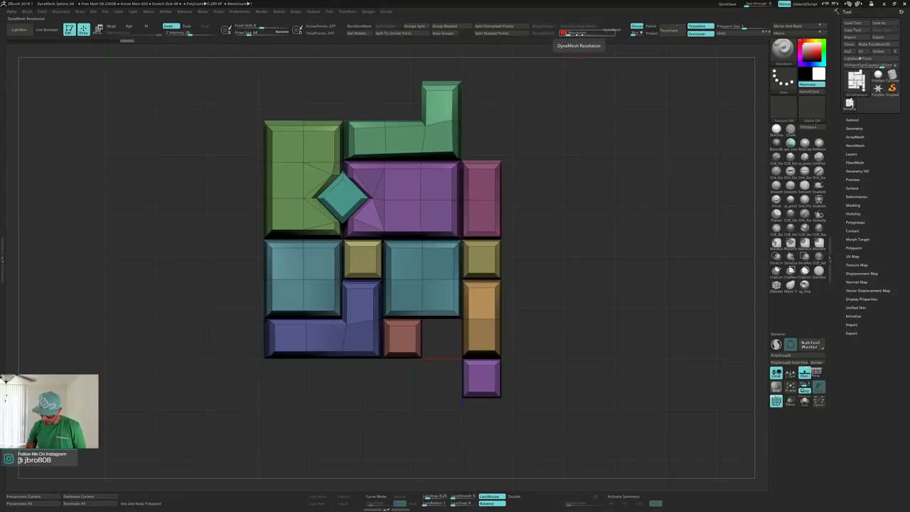
type("512")
key("Return")
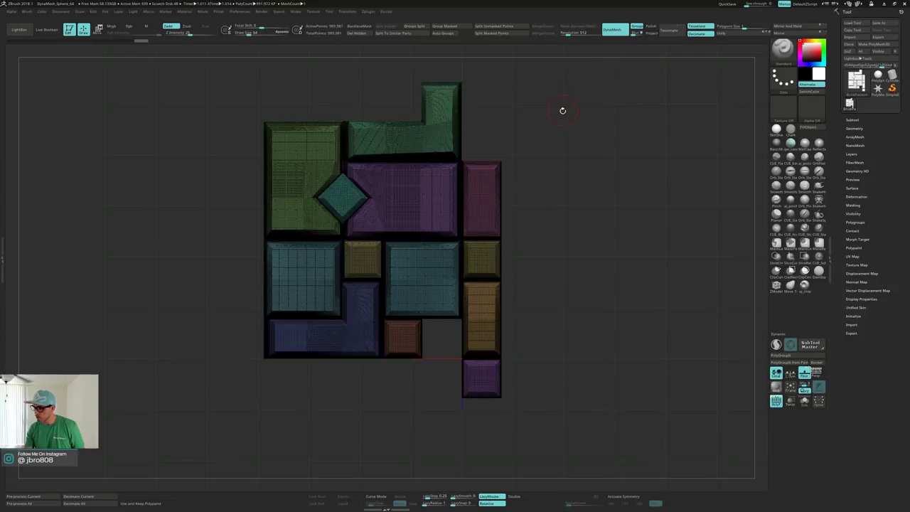
- Hide the polyframe and check the dynameshed bricks' surfaces from tilted angles and from the top
key("shift+f")
left_click_drag(553, 121, 557, 122)
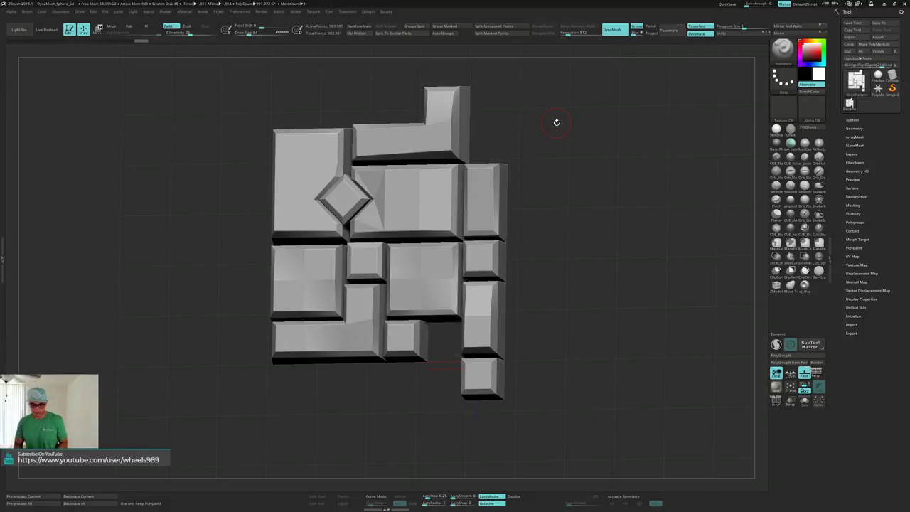
mouse_move(557, 122)
left_mouse_down()
mouse_move(546, 175)
mouse_move(547, 107)
left_mouse_up()
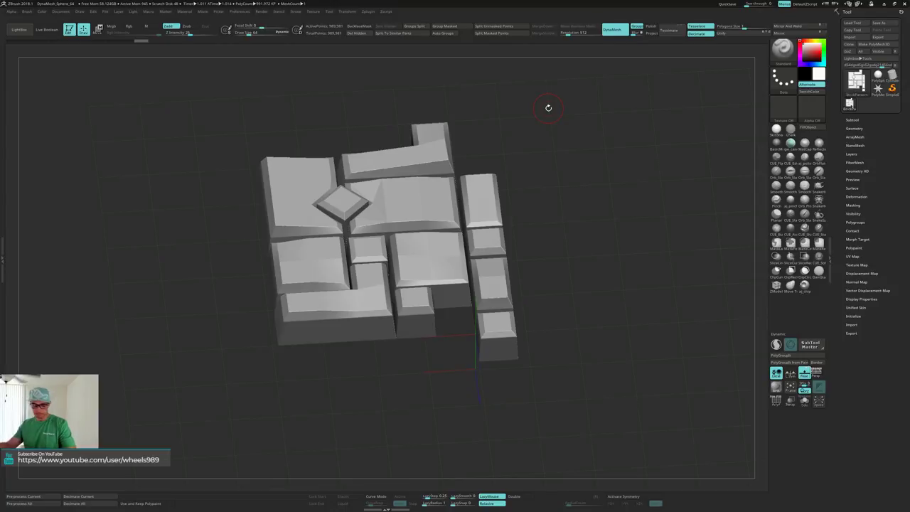
left_click_drag(573, 197, 496, 202)
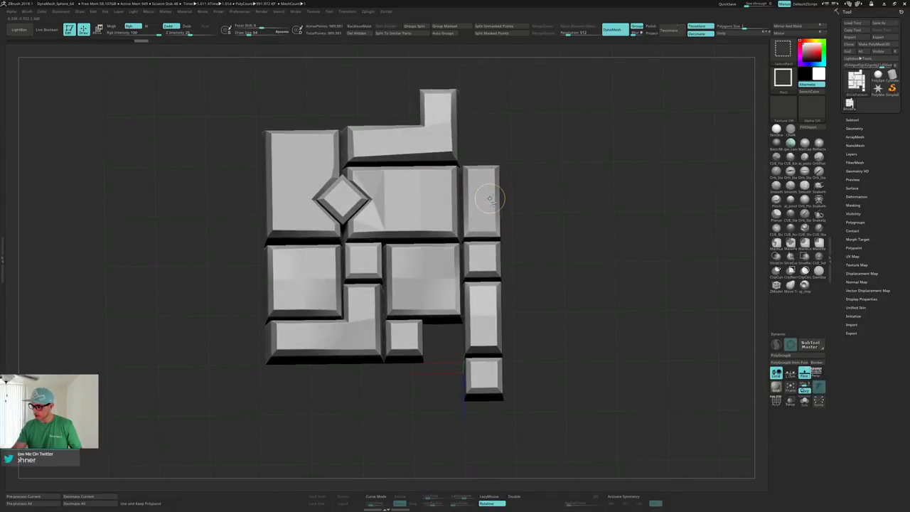
- Isolate the tall rectangular brick at the right end of the pattern's second row for close-up sculpting
left_click(494, 193, "ctrl+shift")
left_click_drag(565, 191, 528, 318, "alt")
key("s")
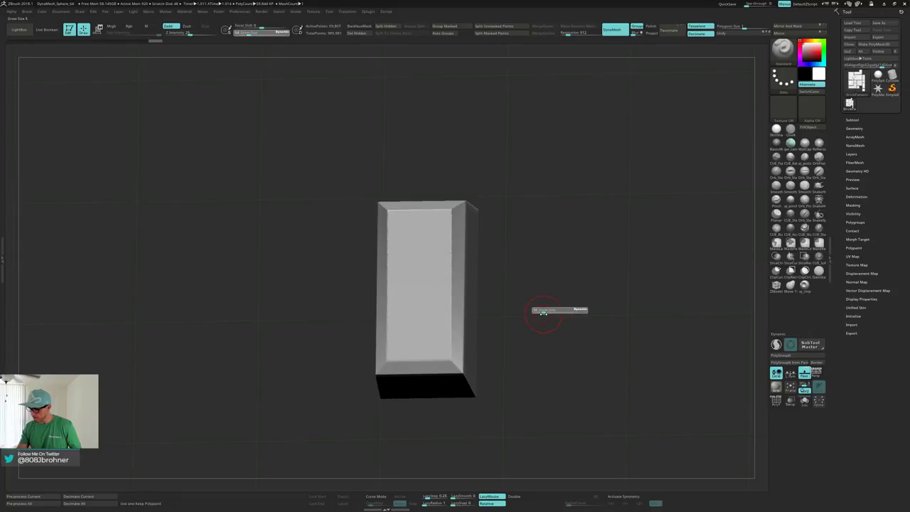
left_click(543, 313)
- Try polishing the isolated brick's right bevel with the hPolish brush, and undo the strokes
key("b")
key("t")
key("d")
left_click_drag(553, 304, 547, 314)
key("s")
key("b")
key("h")
key("p")
key("s")
left_click_drag(546, 314, 521, 279)
right_click_drag(500, 249, 485, 236)
left_click_drag(485, 235, 481, 218)
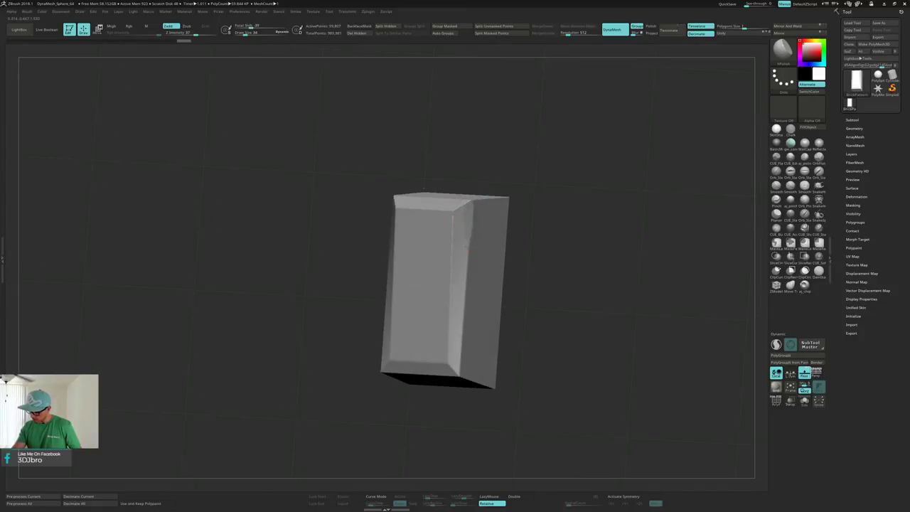
mouse_move(481, 242)
right_mouse_down()
mouse_move(471, 204)
mouse_move(474, 227)
mouse_move(491, 226)
right_mouse_up()
key("ctrl+z")
key("ctrl+z")
key("ctrl+z")
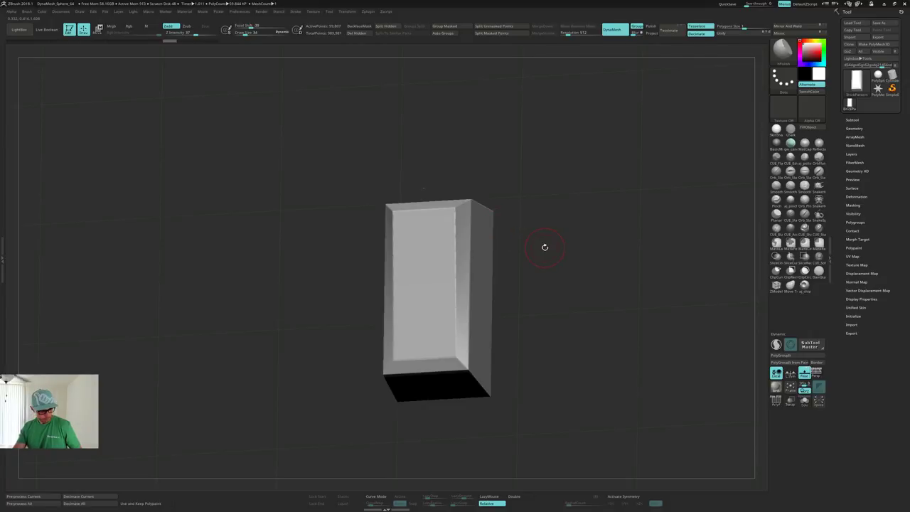
- Trim the long right edge of the brick's top face down to its lower corner with TrimDynamic at draw size 19
left_click_drag(545, 248, 508, 240)
key("s")
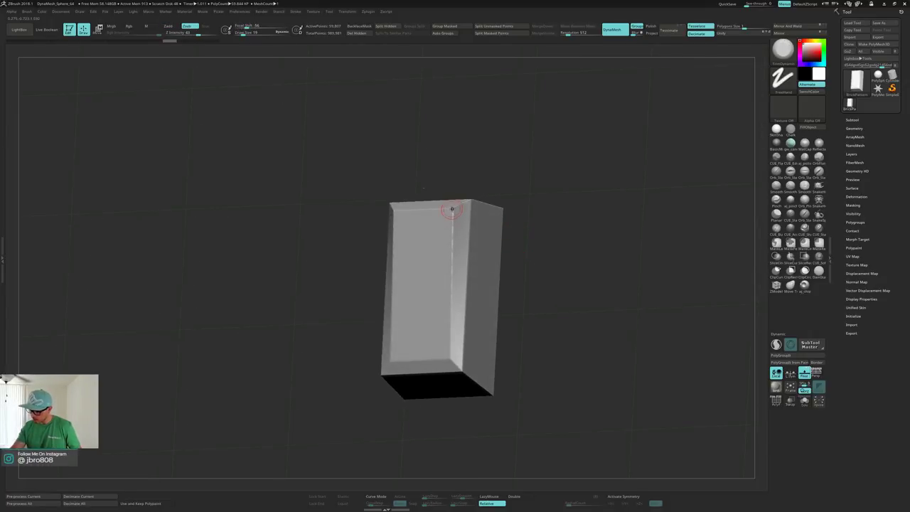
left_click_drag(453, 214, 452, 280)
left_click_drag(446, 239, 451, 310)
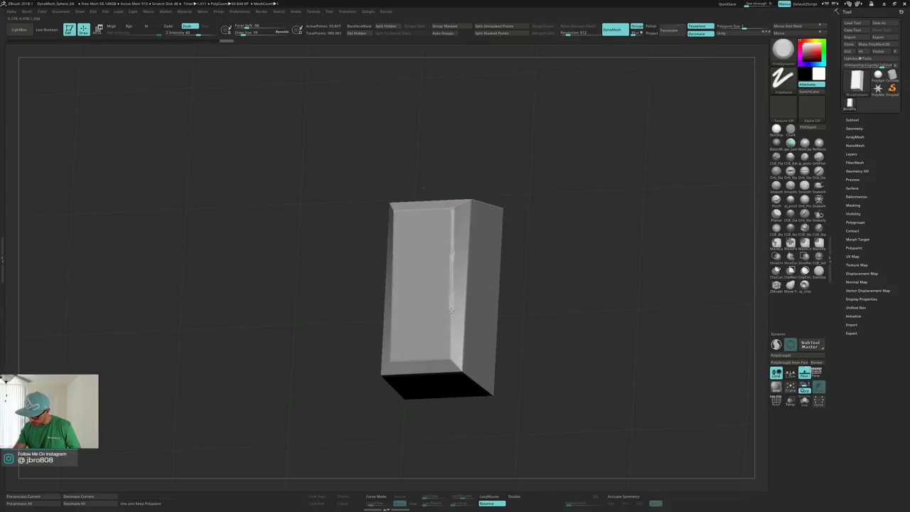
left_click_drag(450, 351, 450, 347)
mouse_move(451, 347)
right_mouse_down()
mouse_move(453, 334)
mouse_move(450, 356)
right_mouse_up()
left_click_drag(449, 355, 455, 361)
- Soften the brick's upper-right corner bevel and refine the adjoining right edge with TrimDynamic
right_click_drag(456, 349, 466, 407)
left_click_drag(458, 211, 468, 202)
right_click_drag(467, 219, 464, 196)
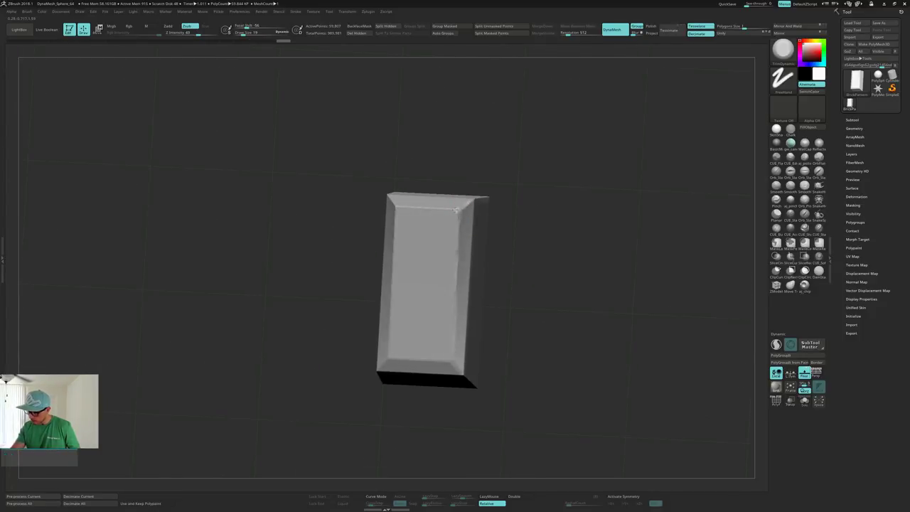
left_click_drag(457, 210, 458, 212)
left_click_drag(456, 260, 455, 283)
right_click_drag(481, 280, 461, 281)
left_click_drag(470, 204, 478, 203)
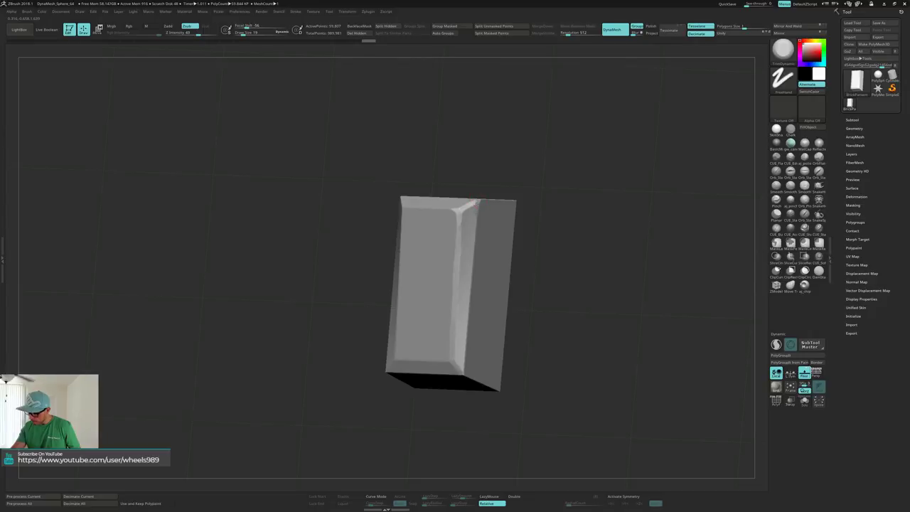
- Trim the brick's lower-right corner and the vertical side edge running down from it
left_click_drag(465, 353, 460, 363)
right_click_drag(458, 356, 462, 369)
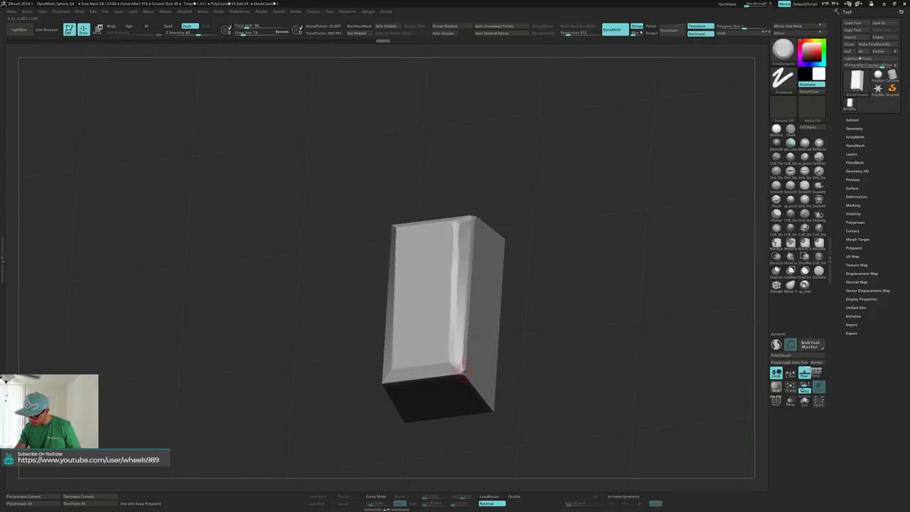
left_click_drag(462, 370, 464, 374)
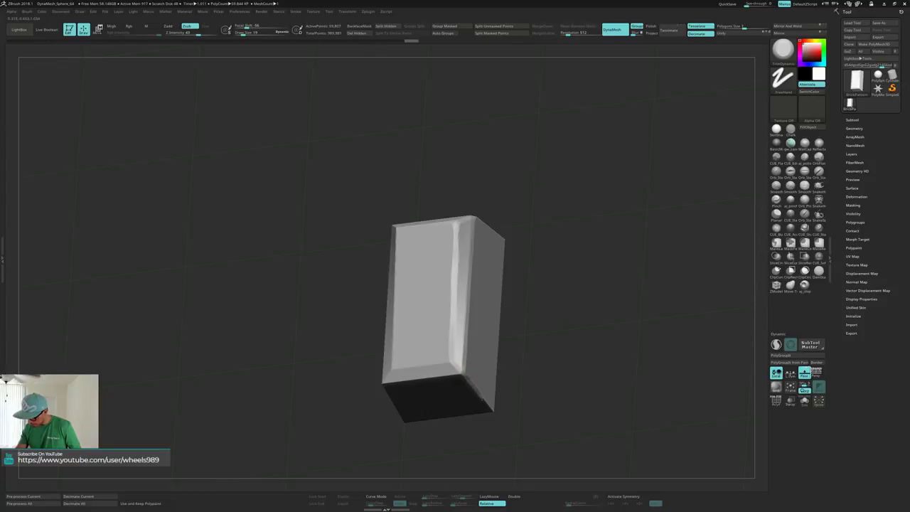
right_click_drag(495, 411, 460, 376)
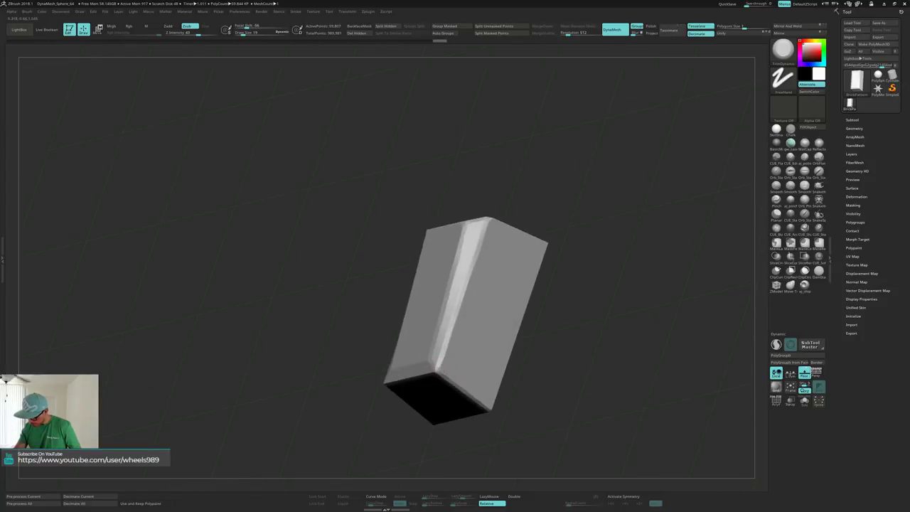
left_click_drag(478, 398, 489, 401)
left_click_drag(501, 379, 504, 376)
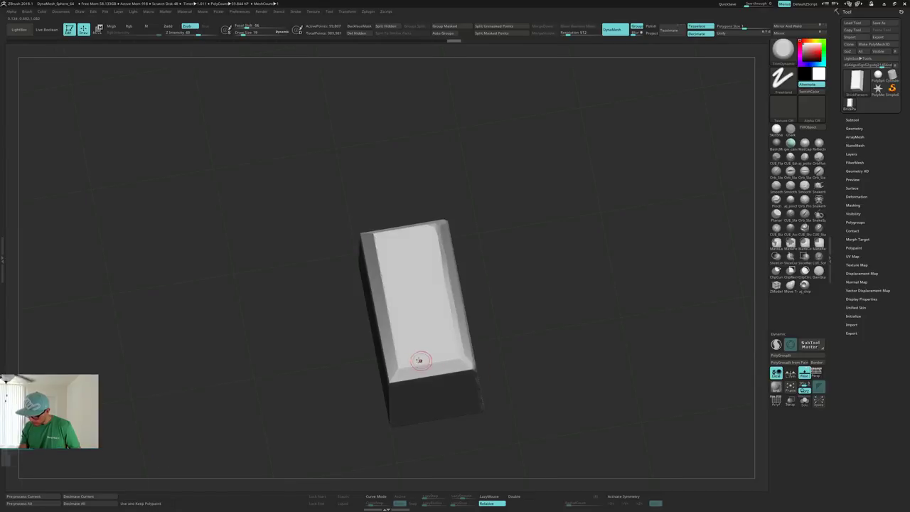
- Trim the brick's lower-left corner, then soften both long edges of the left bevel up to the upper-left corner
right_click_drag(397, 367, 396, 369)
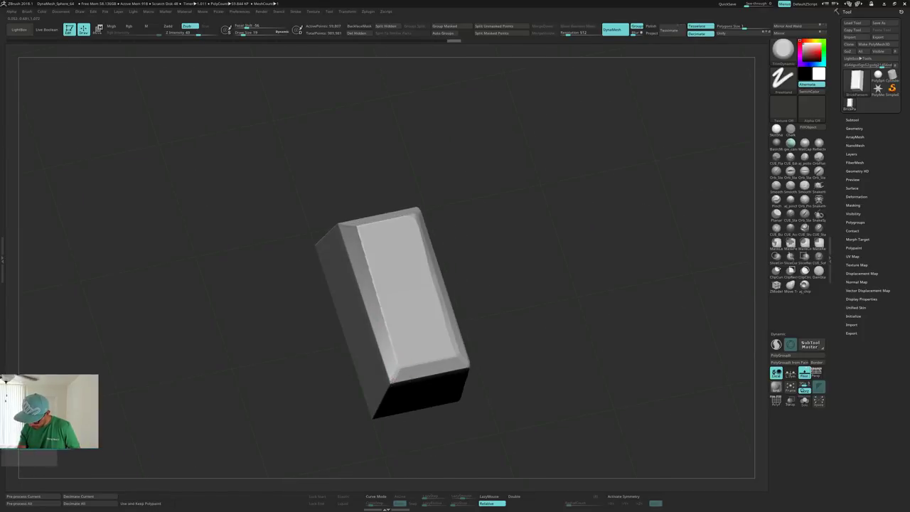
left_click_drag(397, 369, 389, 378)
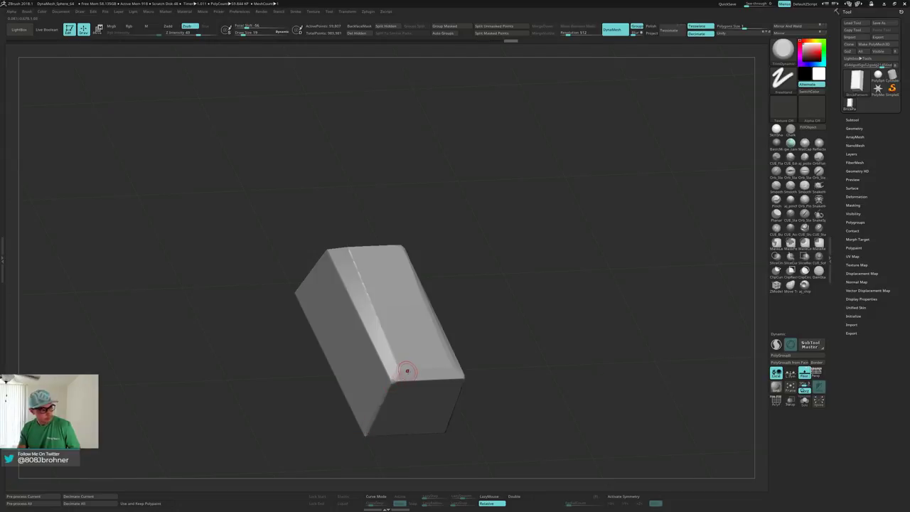
left_click_drag(408, 370, 408, 372)
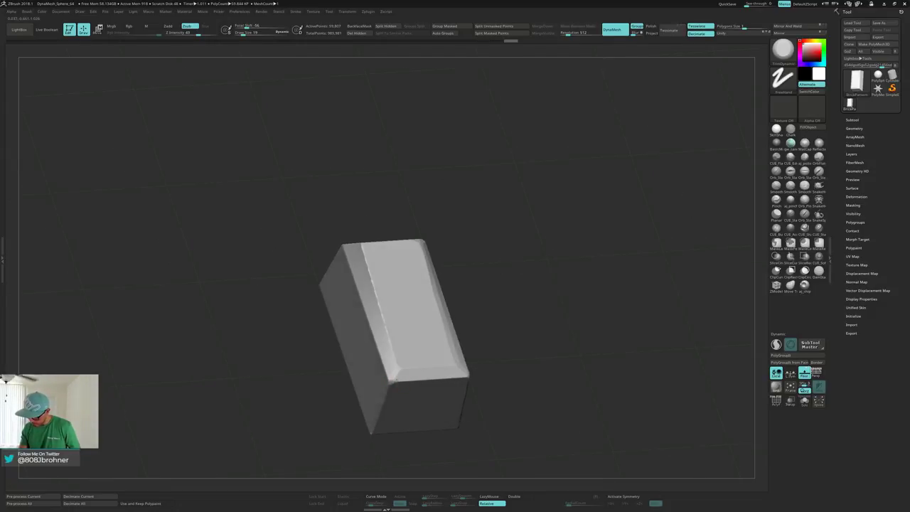
left_click_drag(476, 368, 367, 292)
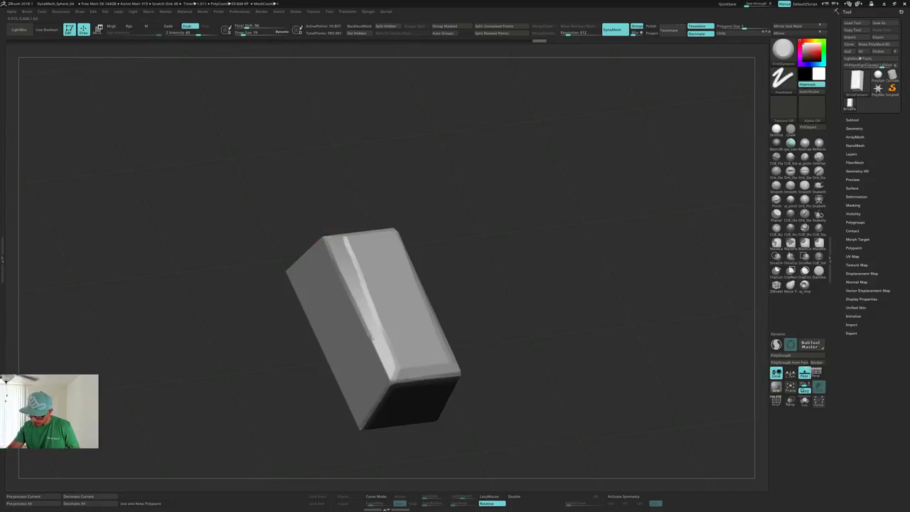
left_click_drag(328, 231, 381, 323)
left_click_drag(328, 238, 333, 235)
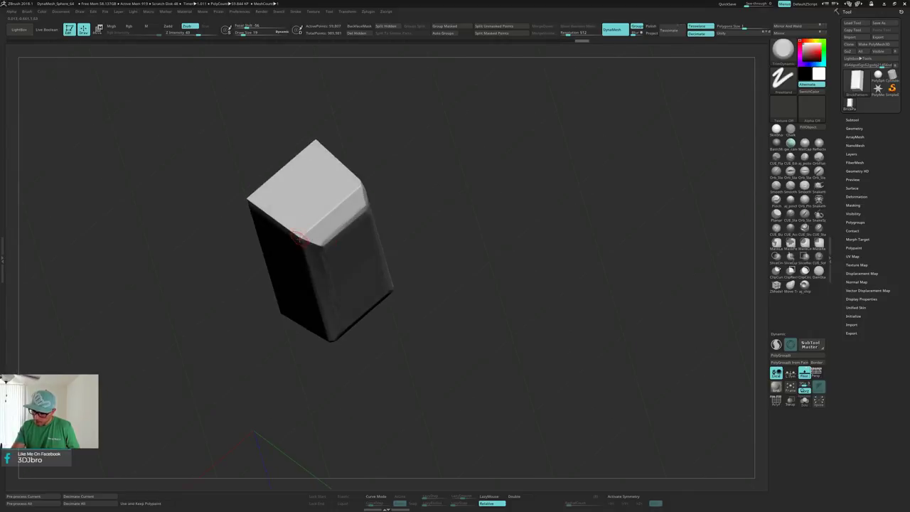
- Trim the edges around the brick's upper end and soften the front face's upper corners with TrimDynamic at draw size 19
mouse_move(351, 192)
left_mouse_down()
mouse_move(311, 231)
mouse_move(294, 225)
left_mouse_up()
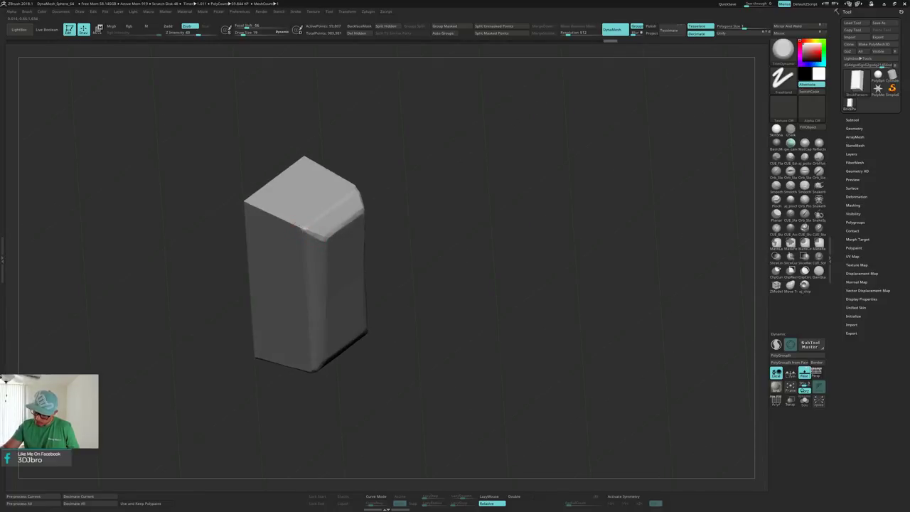
left_click_drag(366, 183, 446, 209)
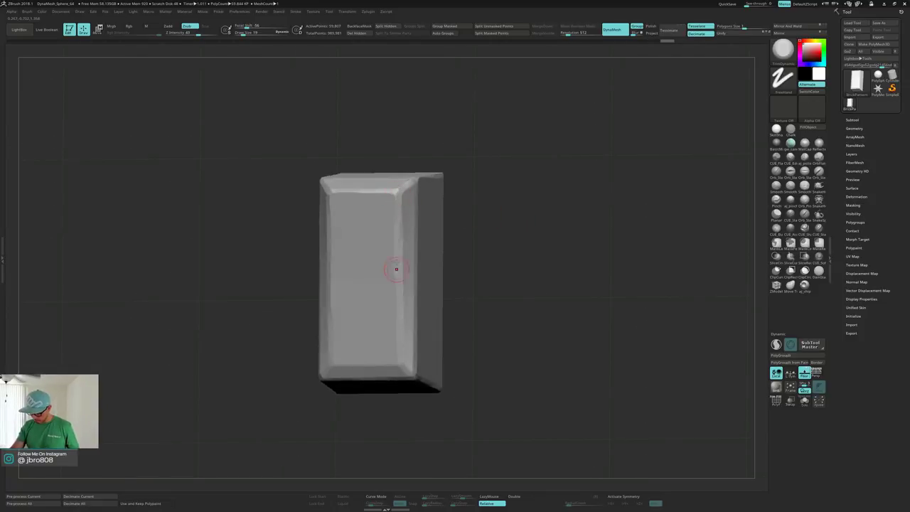
right_click_drag(414, 299, 448, 285)
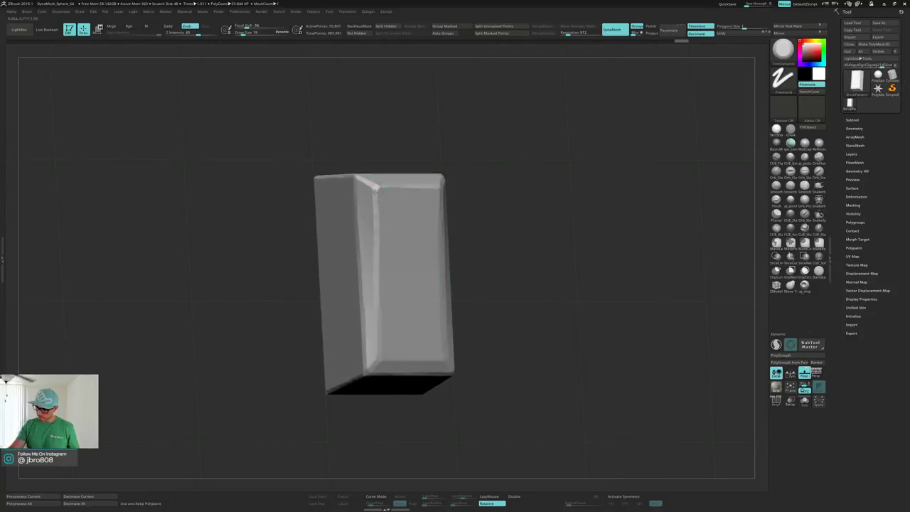
right_click_drag(378, 185, 437, 185)
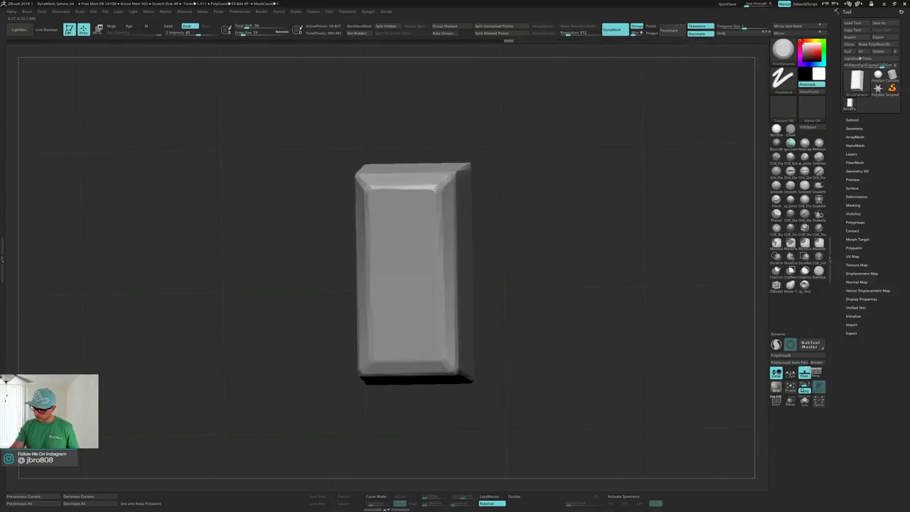
right_click_drag(448, 226, 439, 328)
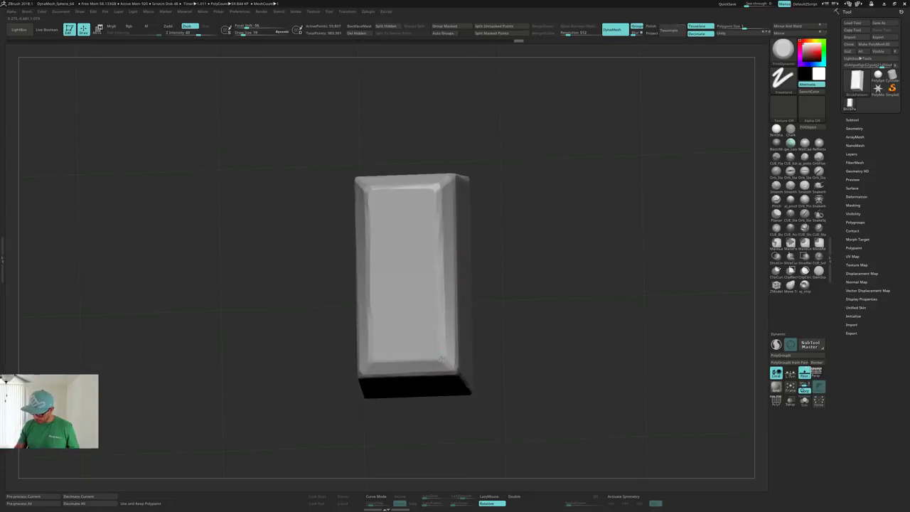
- Soften the long bevel beside the front face and the corner edges of the brick's top end
right_click_drag(370, 359, 447, 257)
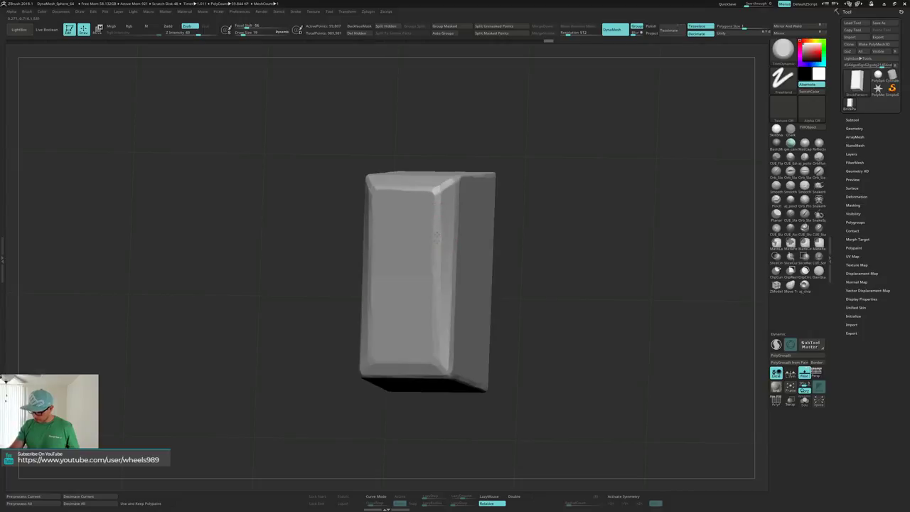
right_click_drag(450, 298, 448, 208)
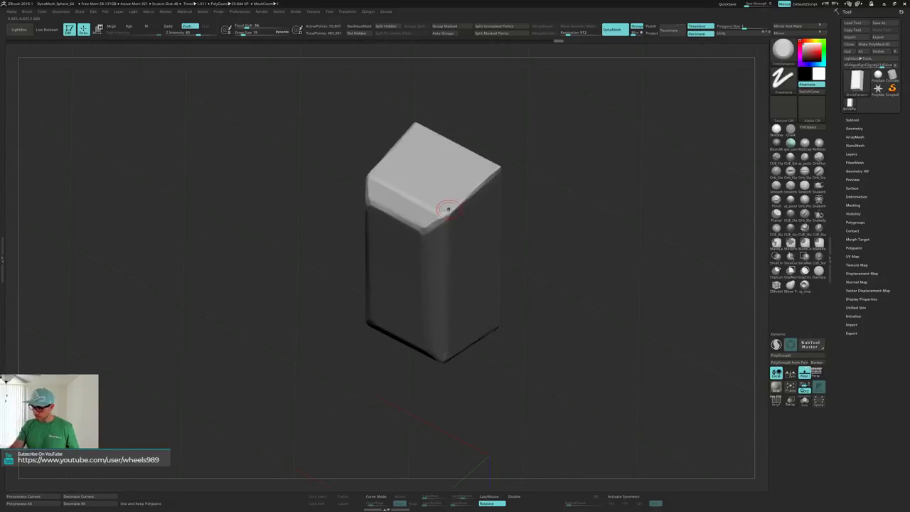
right_click_drag(499, 165, 503, 181)
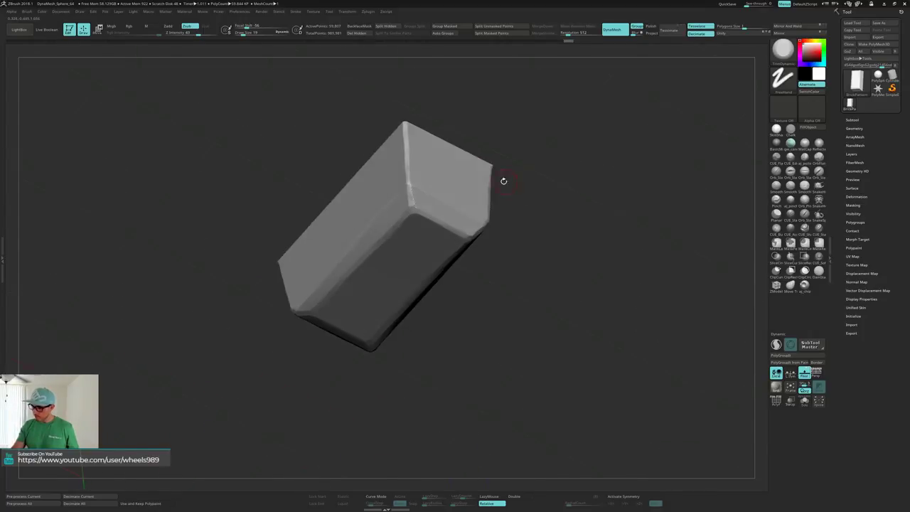
right_click_drag(409, 184, 519, 316)
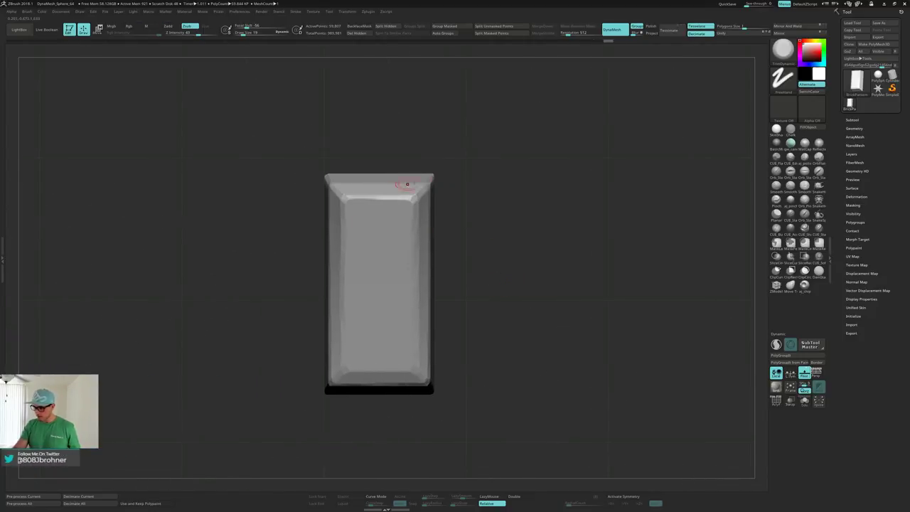
right_click_drag(485, 248, 510, 262, "alt")
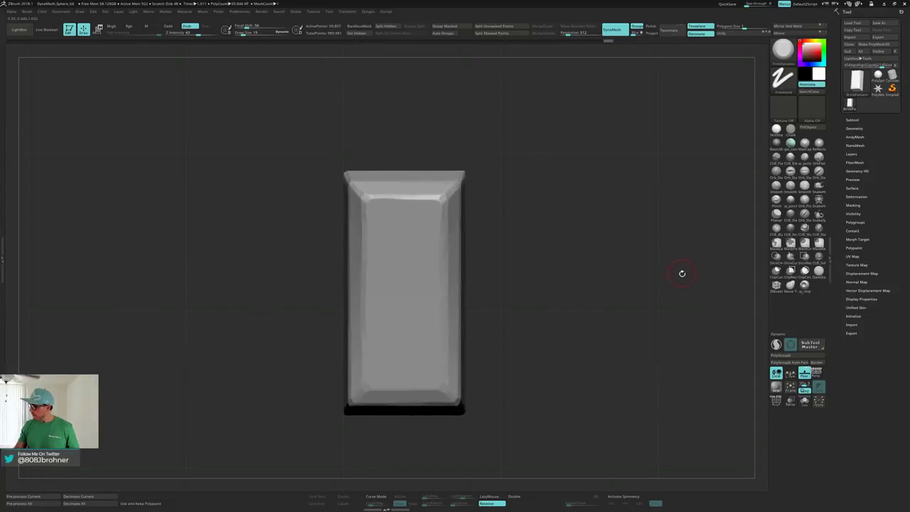
- Roughen the brick's front, side and end faces with broad strokes of the aj_noise brush at an enlarged draw size
key("b")
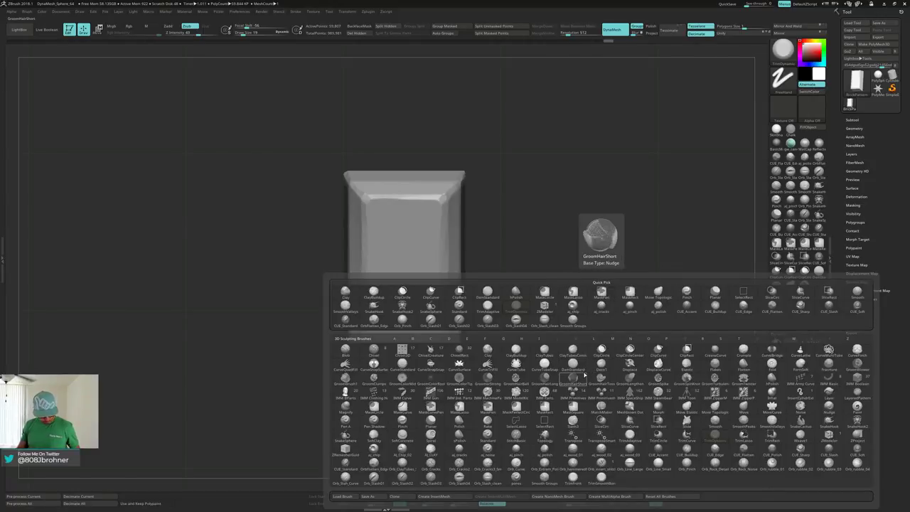
key("a")
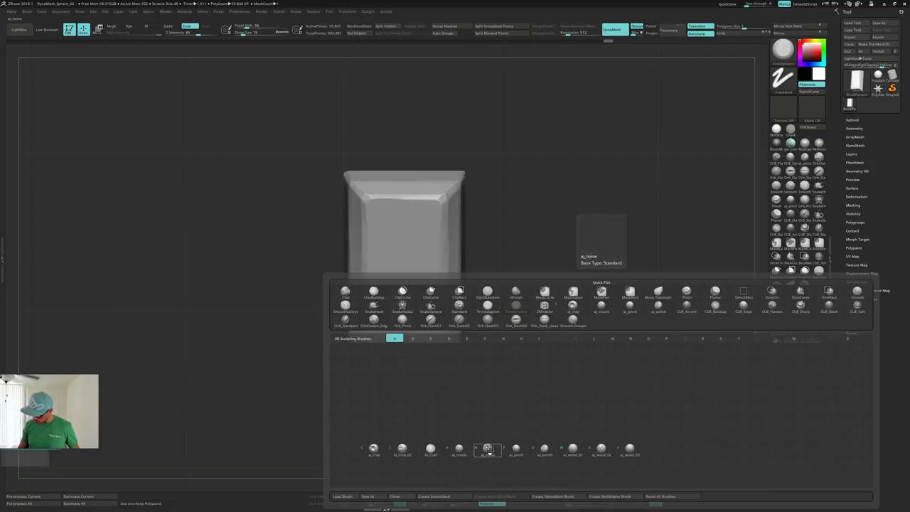
left_click(487, 448)
key("s")
left_click_drag(530, 279, 547, 279)
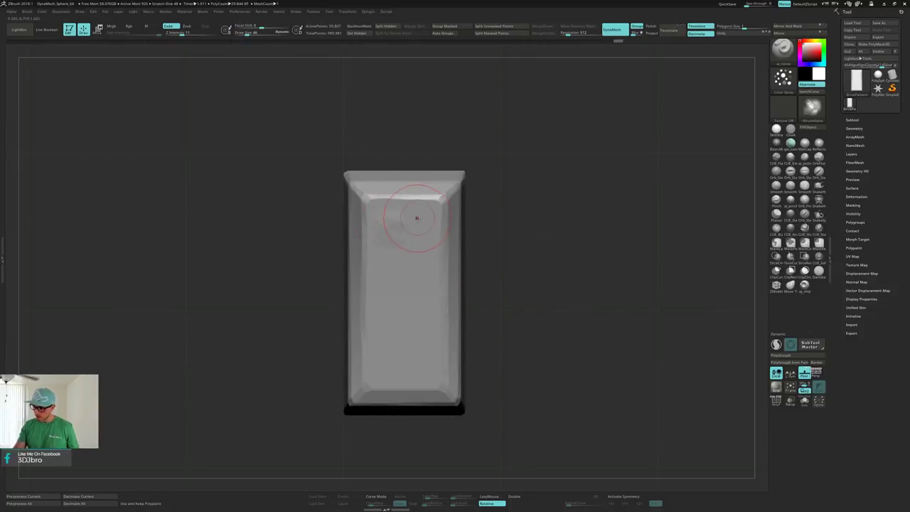
key("s")
left_click_drag(416, 222, 436, 223)
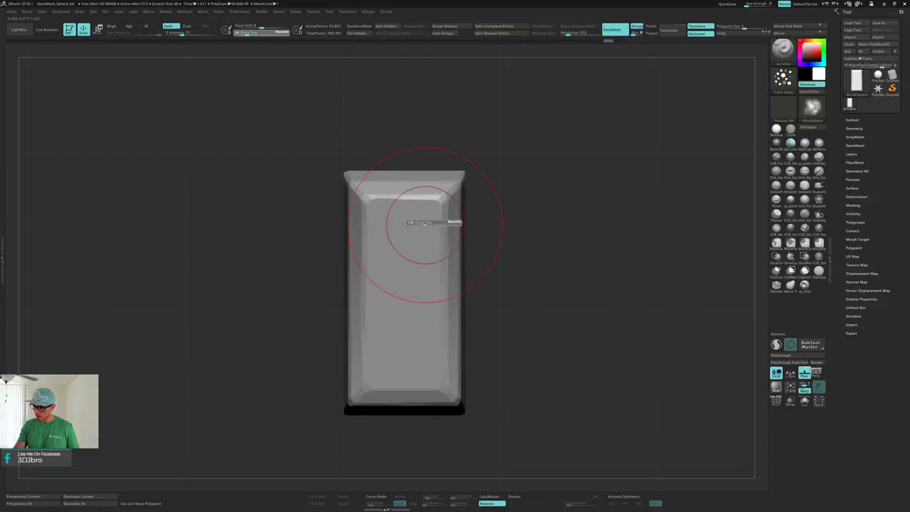
right_click_drag(405, 355, 321, 332)
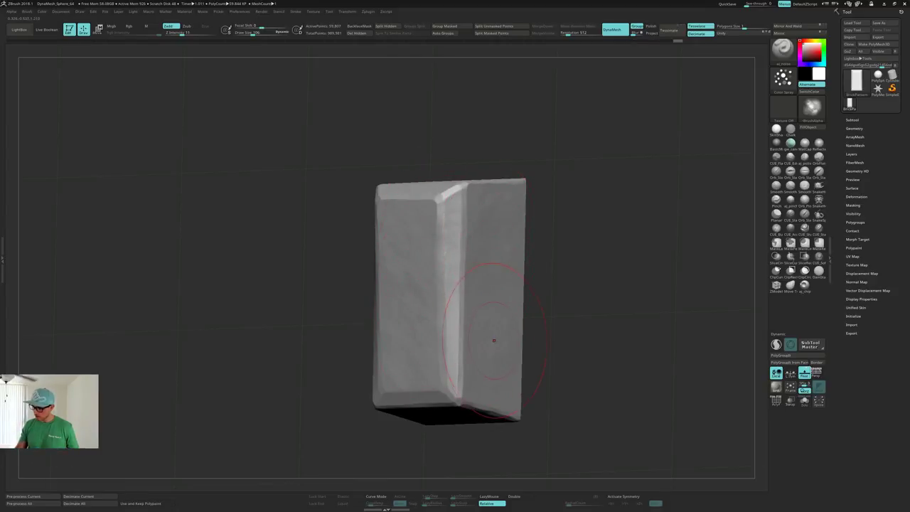
right_click_drag(498, 295, 531, 338)
mouse_move(436, 351)
right_mouse_down()
mouse_move(488, 398)
mouse_move(574, 186)
right_mouse_up()
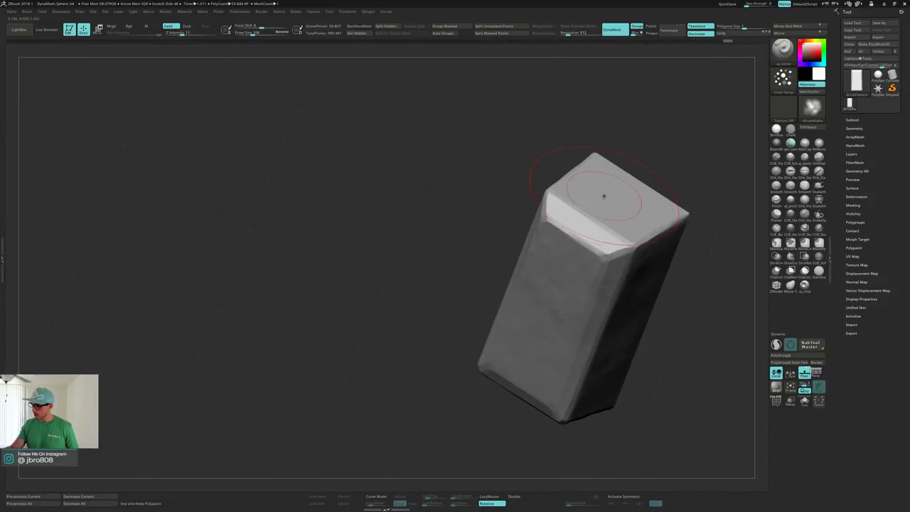
mouse_move(584, 227)
right_mouse_down()
mouse_move(663, 268)
mouse_move(574, 210)
right_mouse_up()
- Add finer noise down the brick's front face with aj_noise at draw size 23
key("s")
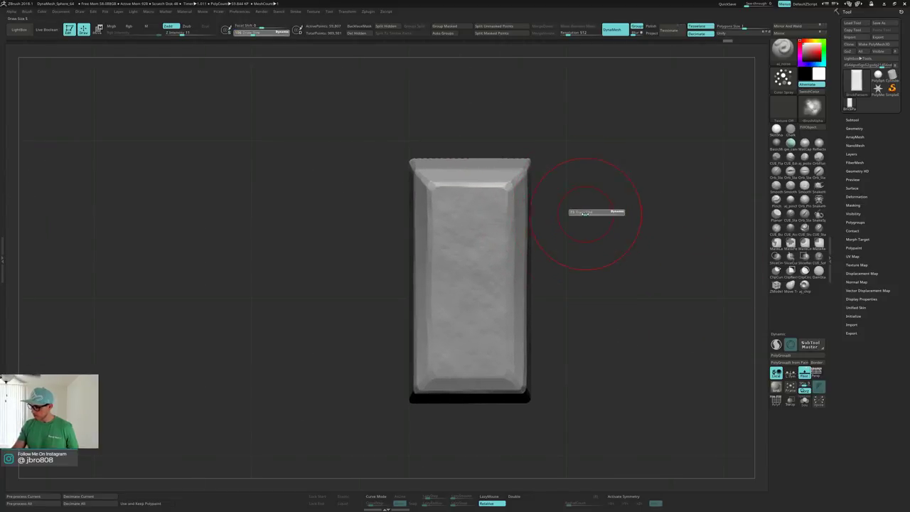
left_click_drag(580, 214, 579, 213)
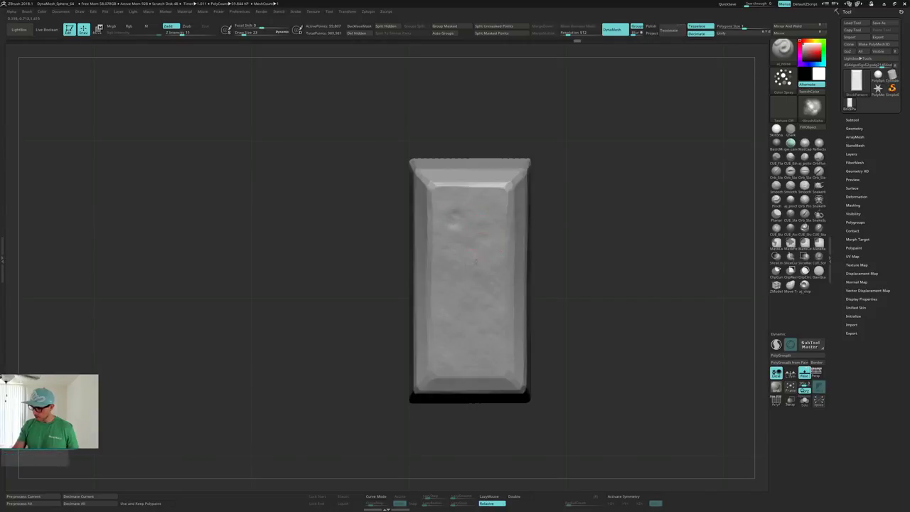
right_click_drag(478, 293, 478, 275)
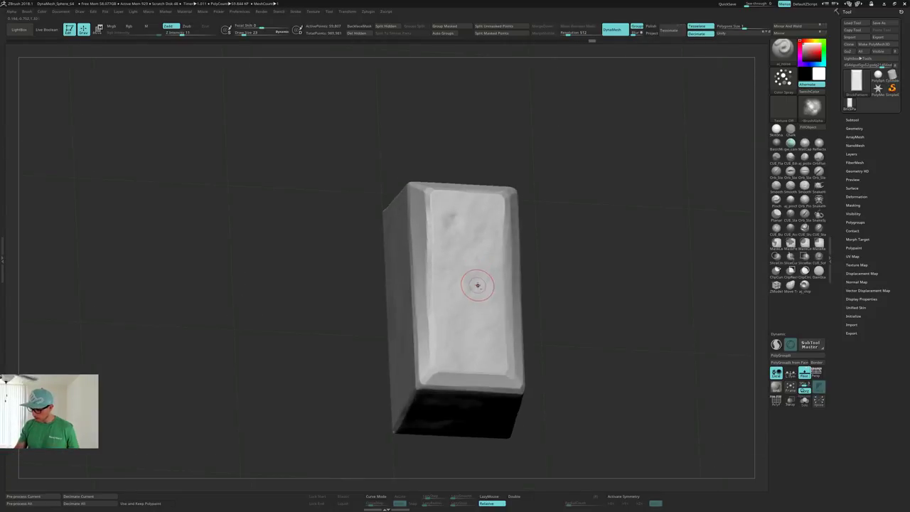
right_click_drag(458, 315, 488, 340)
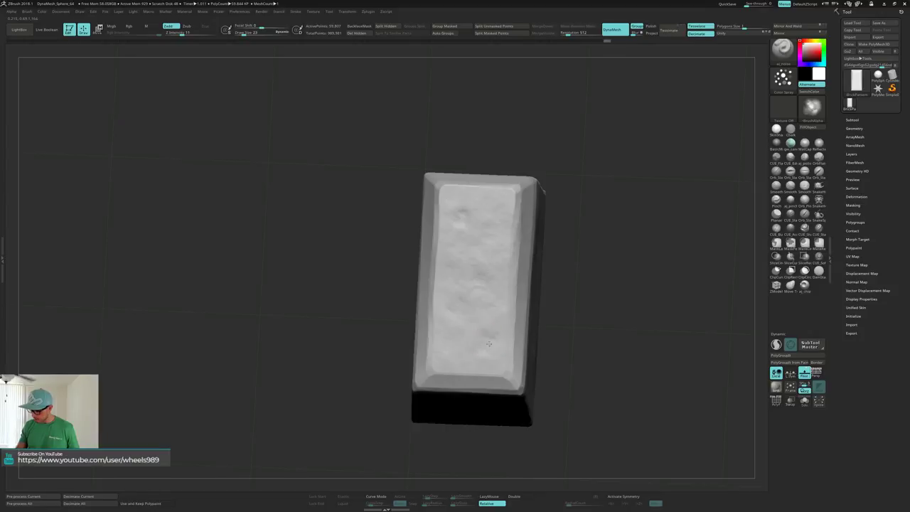
mouse_move(489, 223)
right_mouse_down()
mouse_move(493, 197)
mouse_move(501, 198)
mouse_move(491, 225)
right_mouse_up()
- Build up deeper pits and bumps on the upper, middle and lower front face with repeated aj_noise strokes
mouse_move(486, 226)
left_mouse_down()
mouse_move(457, 220)
mouse_move(465, 231)
mouse_move(470, 204)
left_mouse_up()
right_click_drag(464, 231, 465, 223)
left_click_drag(465, 224, 446, 265)
mouse_move(451, 261)
right_mouse_down()
mouse_move(472, 260)
mouse_move(447, 241)
right_mouse_up()
left_click_drag(448, 242, 452, 240)
mouse_move(451, 240)
right_mouse_down()
mouse_move(454, 248)
mouse_move(642, 169)
mouse_move(613, 213)
mouse_move(477, 238)
mouse_move(455, 213)
mouse_move(491, 254)
right_mouse_up()
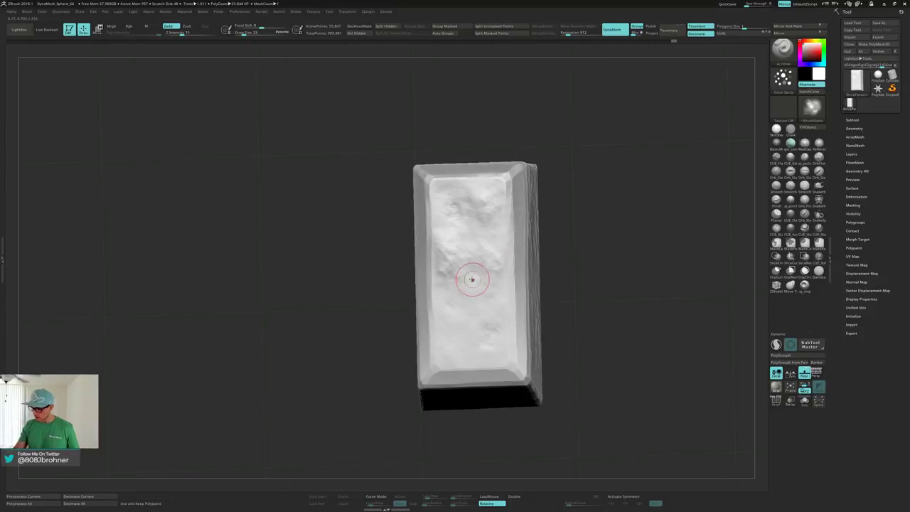
mouse_move(443, 325)
right_mouse_down()
mouse_move(459, 309)
mouse_move(459, 328)
right_mouse_up()
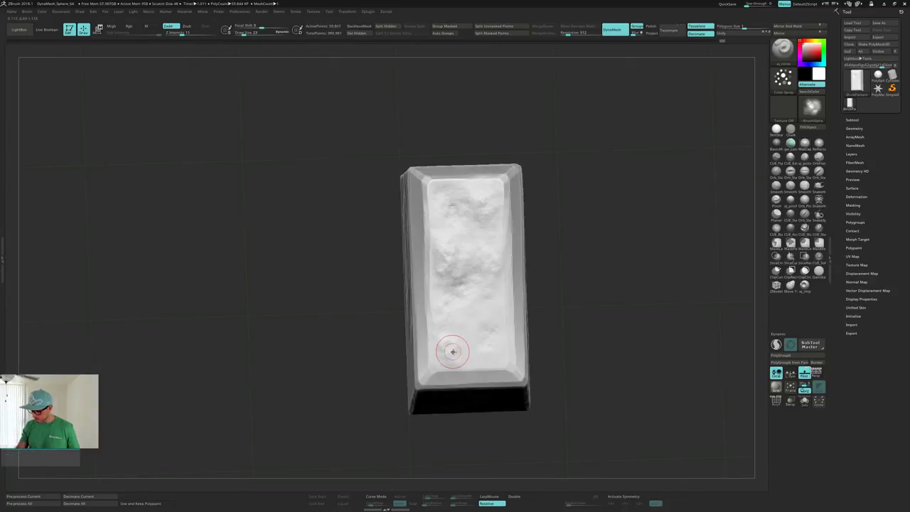
- Roughen the bevels framing the front face with aj_noise and add more bumps to the face's middle
mouse_move(479, 361)
right_mouse_down()
mouse_move(495, 343)
mouse_move(447, 372)
mouse_move(518, 355)
right_mouse_up()
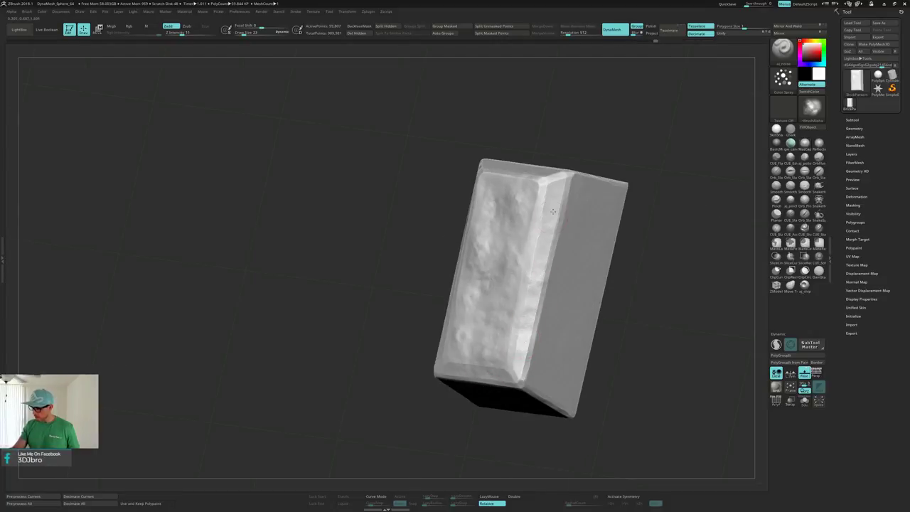
right_click_drag(562, 184, 575, 198)
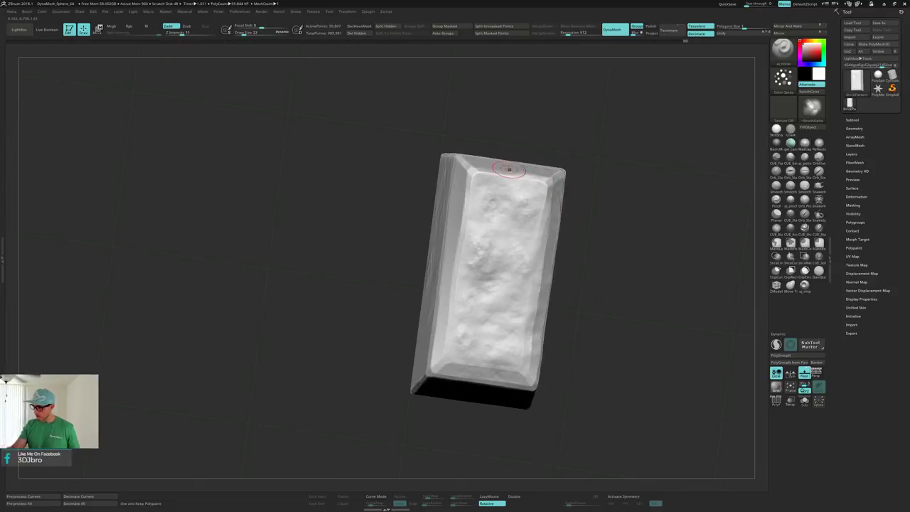
right_click_drag(498, 165, 463, 182)
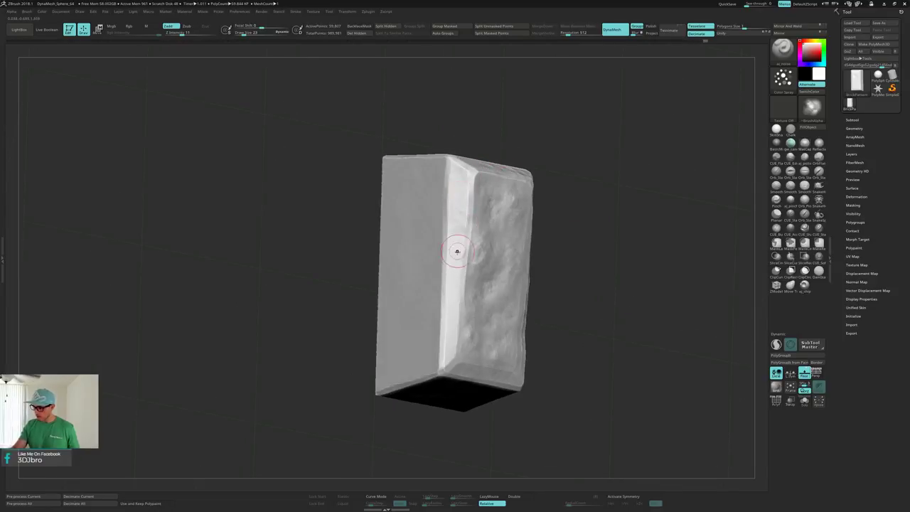
right_click_drag(455, 313, 500, 203)
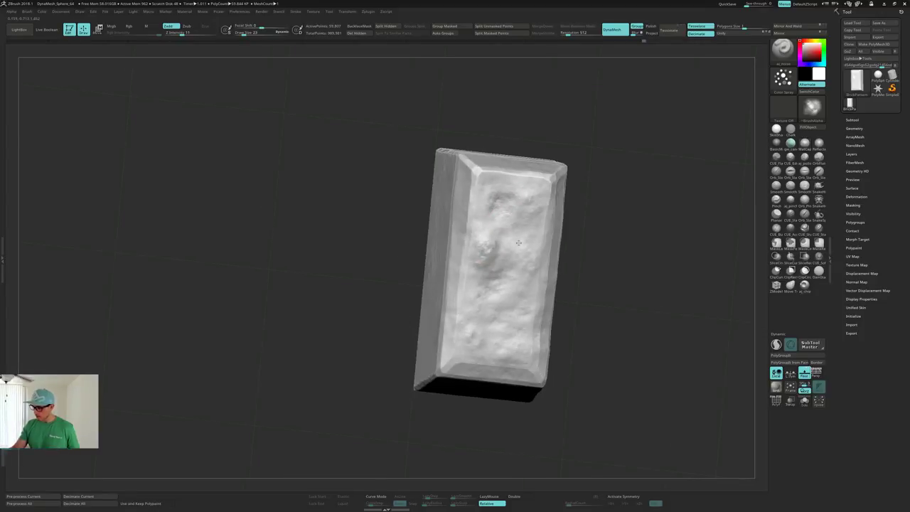
right_click_drag(496, 281, 484, 235)
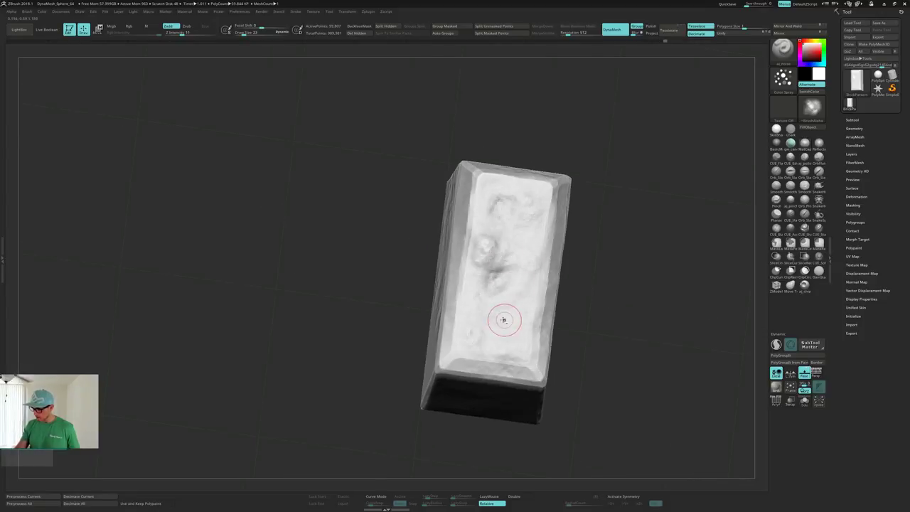
- Flatten the bumps on the front face's middle left and upper right with hPolish at draw size 43
right_click_drag(511, 313, 573, 243)
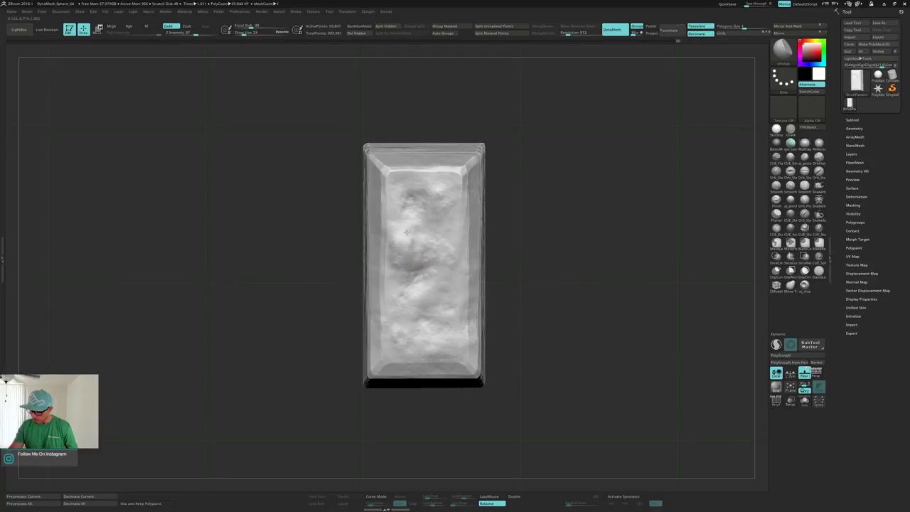
key("bracketright")
key("bracketright")
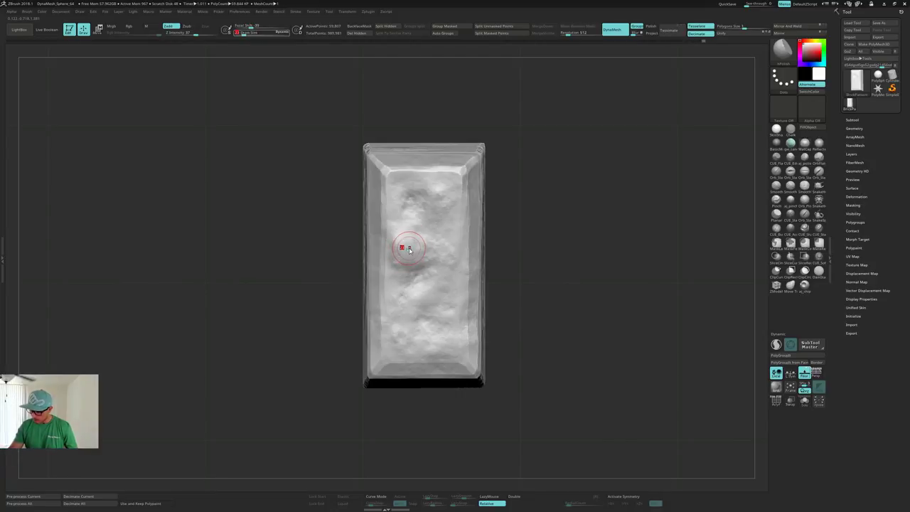
left_click_drag(408, 246, 397, 254)
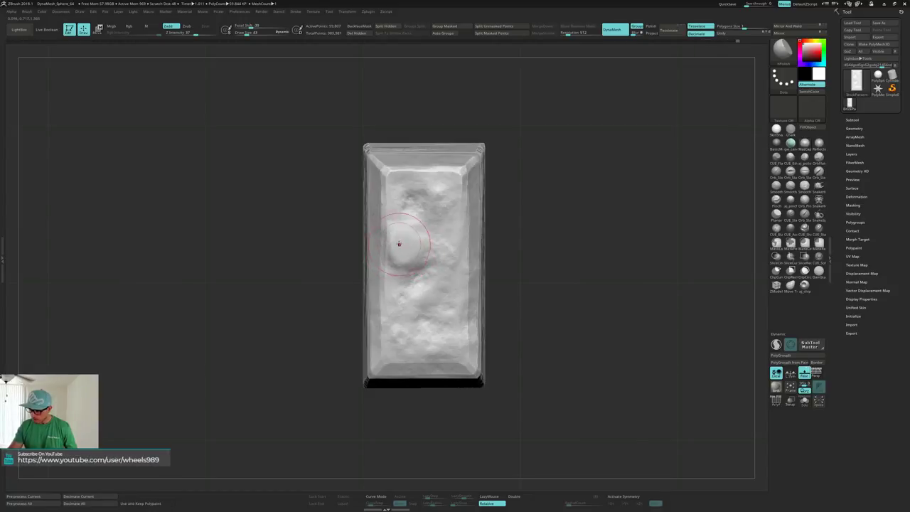
left_click_drag(401, 265, 443, 201)
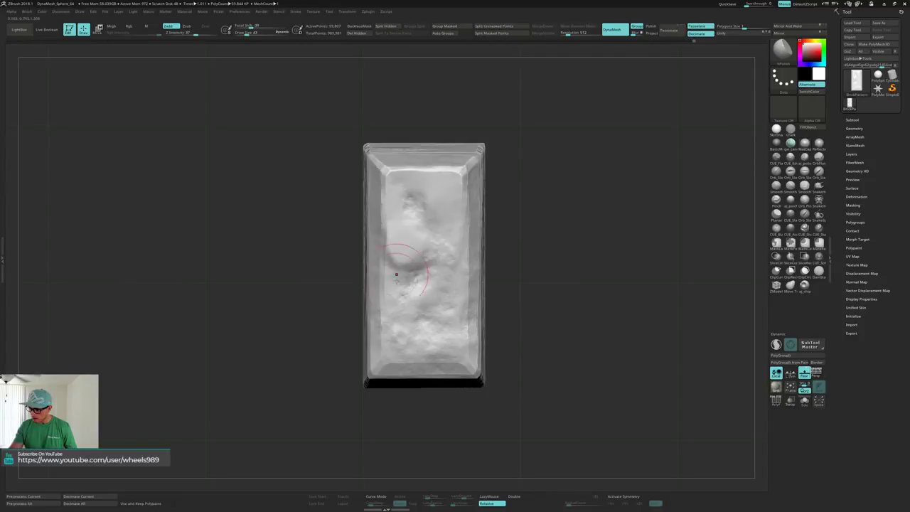
- Polish down the bumps across the lower half and right side of the front face
right_click_drag(462, 270, 455, 246)
left_click_drag(405, 319, 441, 349)
left_click_drag(449, 305, 443, 324)
right_click_drag(455, 302, 461, 305)
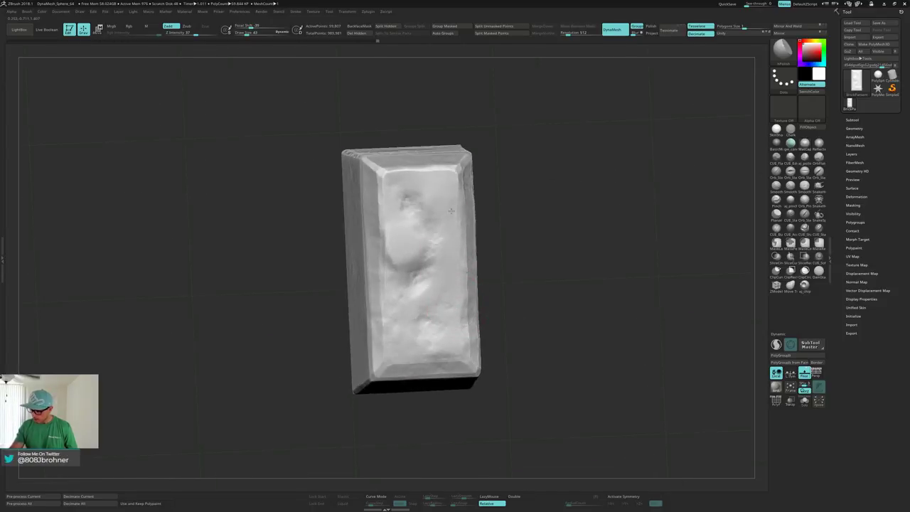
- Polish the front face's upper-left area and flatten the strip along its right edge with hPolish
left_click_drag(398, 181, 396, 232)
right_click_drag(420, 220, 402, 212)
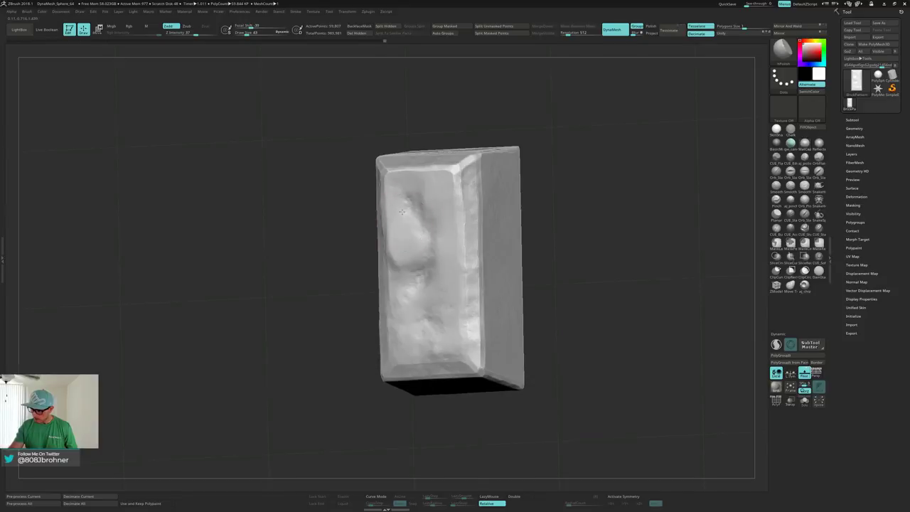
mouse_move(401, 189)
left_mouse_down()
mouse_move(392, 261)
mouse_move(395, 244)
left_mouse_up()
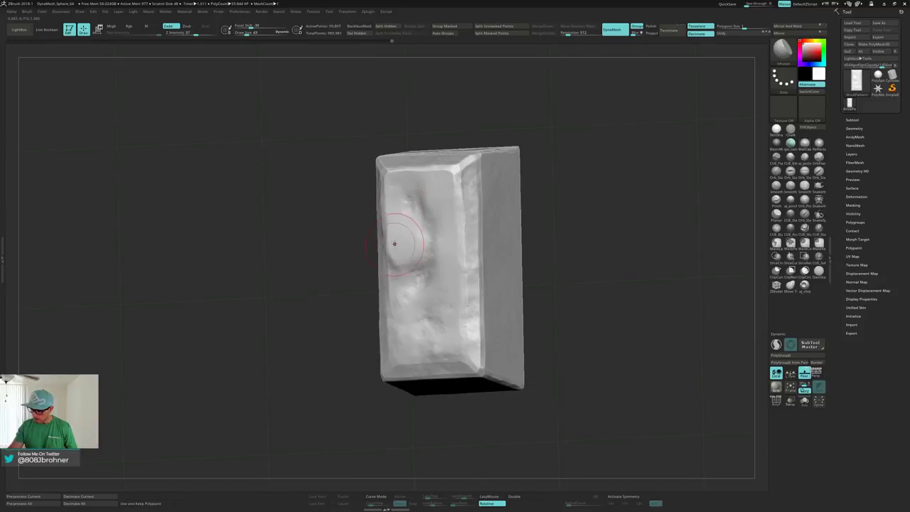
left_click_drag(399, 208, 408, 212)
mouse_move(450, 246)
left_mouse_down()
mouse_move(429, 294)
mouse_move(402, 311)
mouse_move(400, 331)
mouse_move(434, 329)
mouse_move(445, 298)
left_mouse_up()
right_click_drag(446, 296, 466, 213)
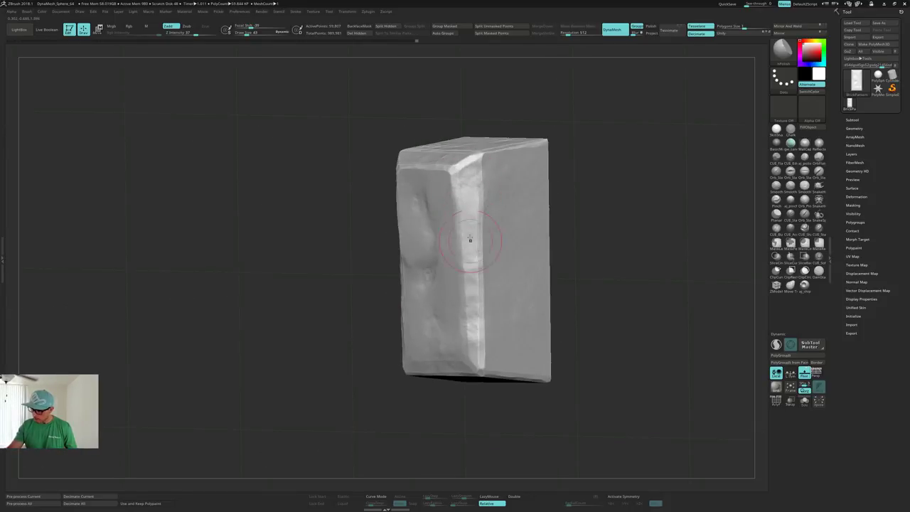
- Flatten the bevels along the right, upper and left edges of the front face with hPolish
right_click_drag(481, 264, 507, 226)
right_click_drag(464, 206, 488, 255)
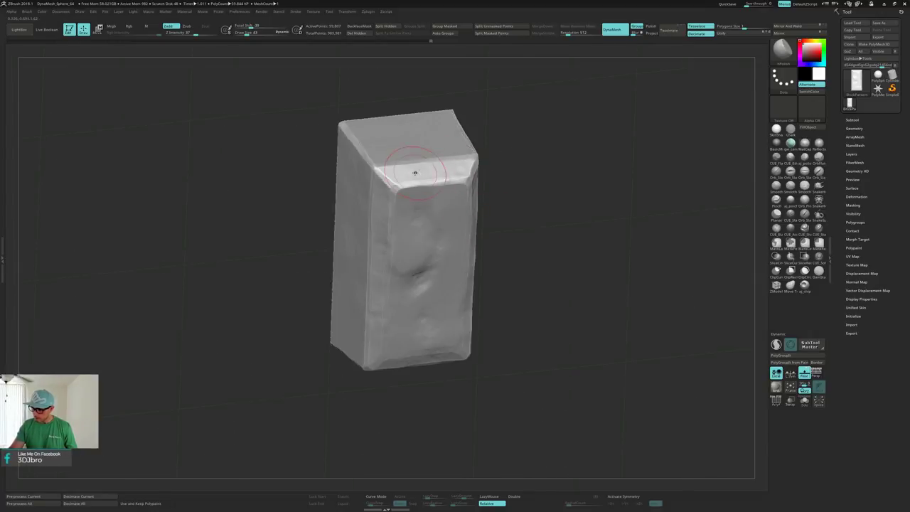
right_click_drag(415, 173, 382, 194)
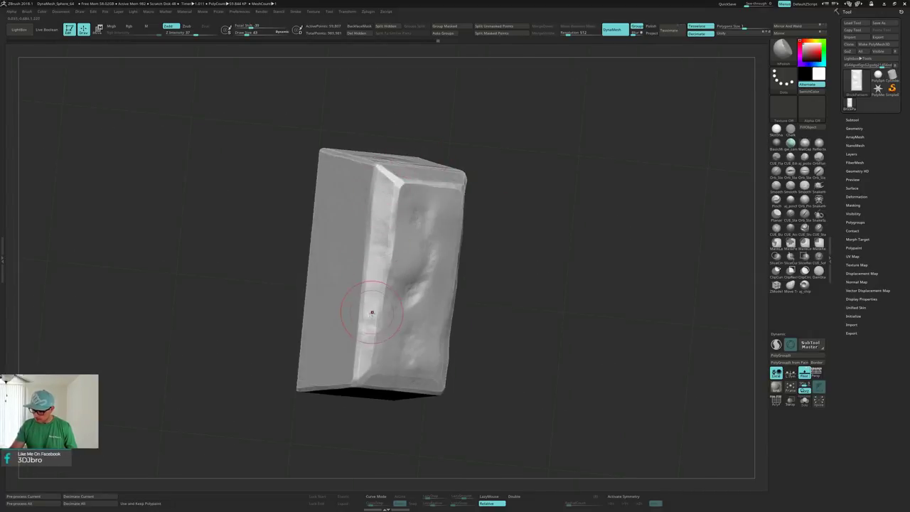
right_click_drag(364, 356, 382, 341)
mouse_move(433, 378)
right_mouse_down()
mouse_move(504, 326)
mouse_move(502, 238)
mouse_move(521, 270)
mouse_move(509, 343)
right_mouse_up()
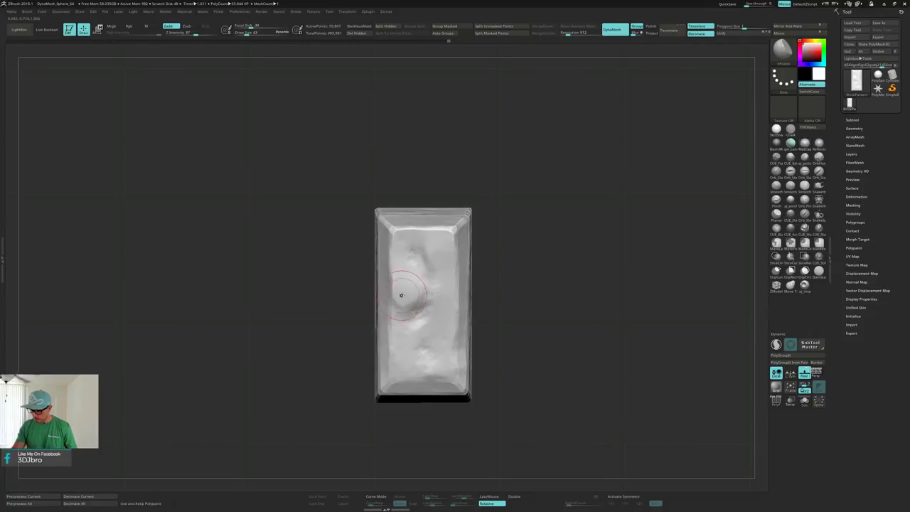
- Polish the bumps in the middle and lower part of the front face, reducing the hPolish draw size to 21
mouse_move(406, 295)
left_mouse_down()
mouse_move(431, 287)
mouse_move(431, 277)
left_mouse_up()
key("s")
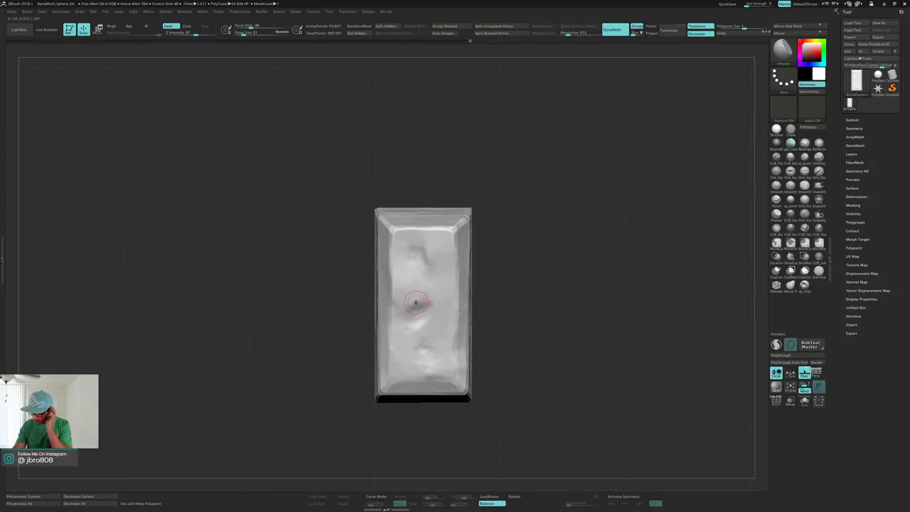
mouse_move(427, 340)
left_mouse_down()
mouse_move(422, 349)
mouse_move(429, 340)
left_mouse_up()
right_click_drag(446, 347, 436, 323)
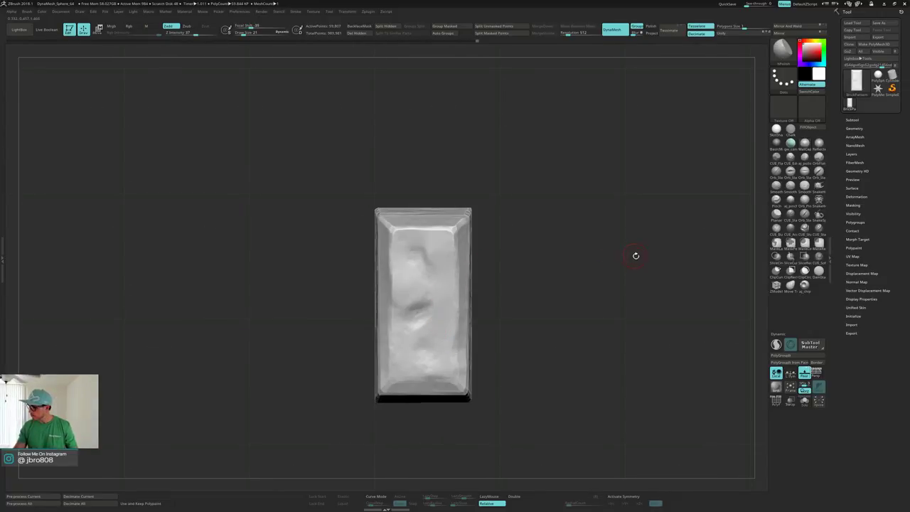
left_click(790, 157)
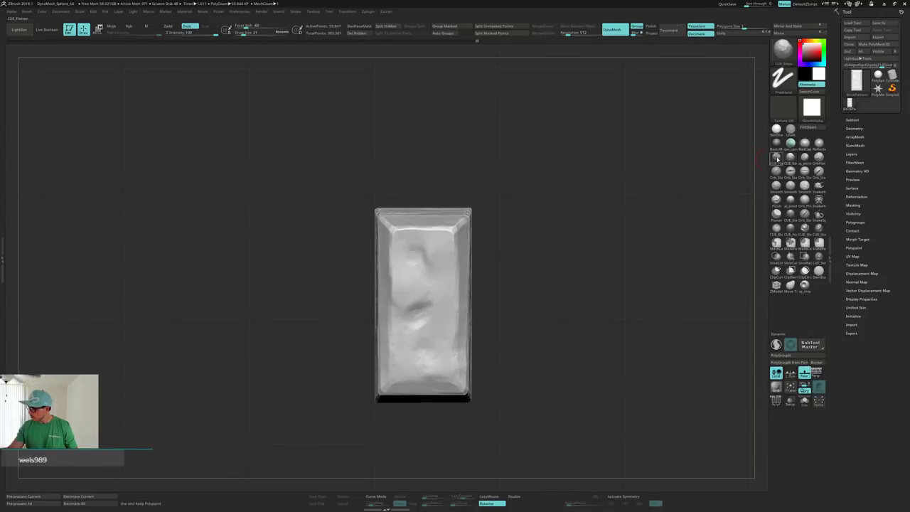
left_click(776, 158)
left_click_drag(410, 320, 428, 296)
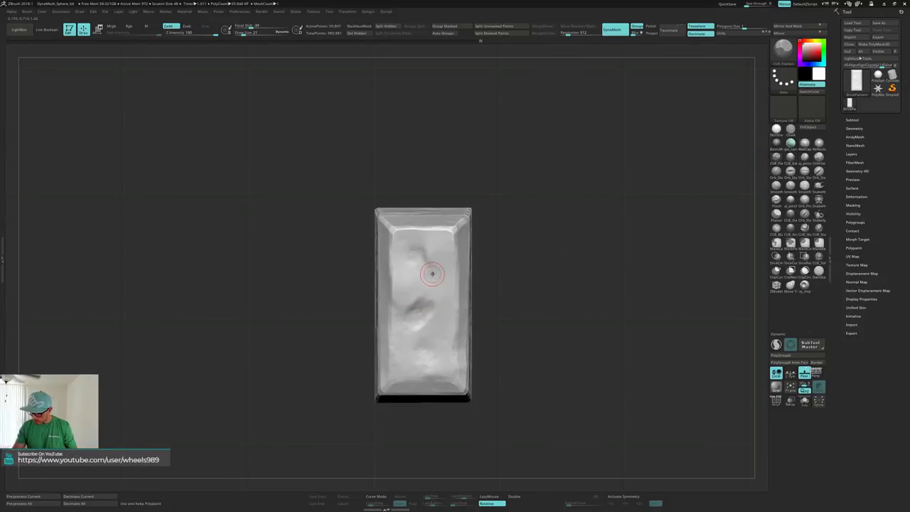
key("ctrl")
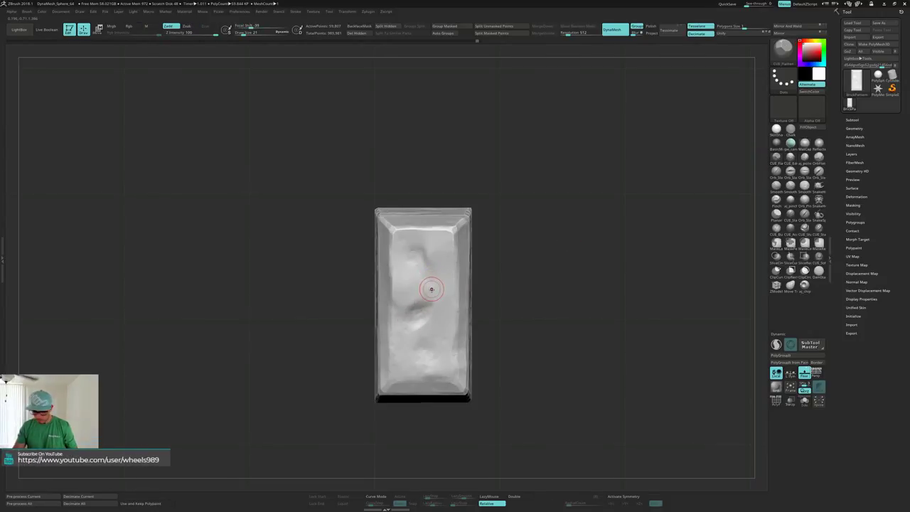
- Polish the lower half and right-hand middle of the front face with hPolish at draw size 21
key("shift")
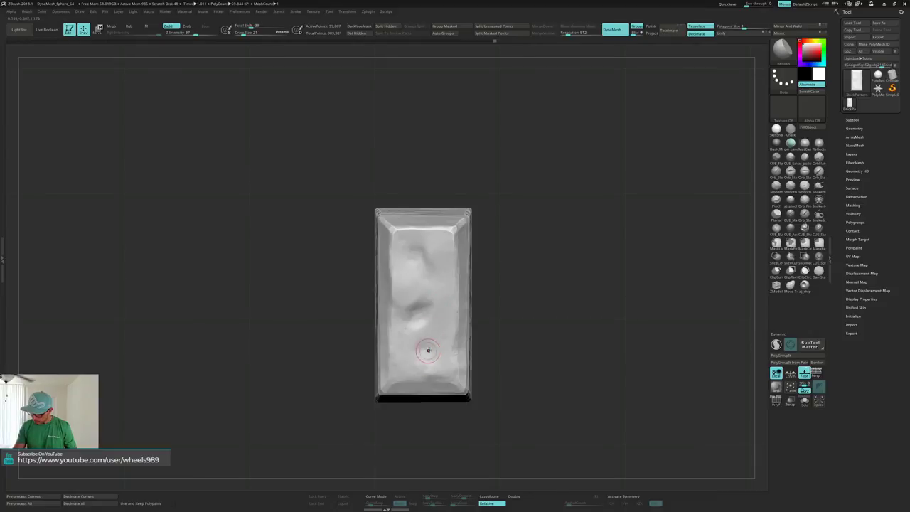
mouse_move(453, 357)
right_mouse_down()
mouse_move(497, 320)
mouse_move(449, 315)
mouse_move(335, 349)
mouse_move(455, 352)
mouse_move(498, 317)
mouse_move(469, 306)
mouse_move(483, 331)
mouse_move(493, 320)
mouse_move(494, 334)
mouse_move(495, 312)
mouse_move(496, 327)
right_mouse_up()
left_click_drag(441, 311, 425, 286)
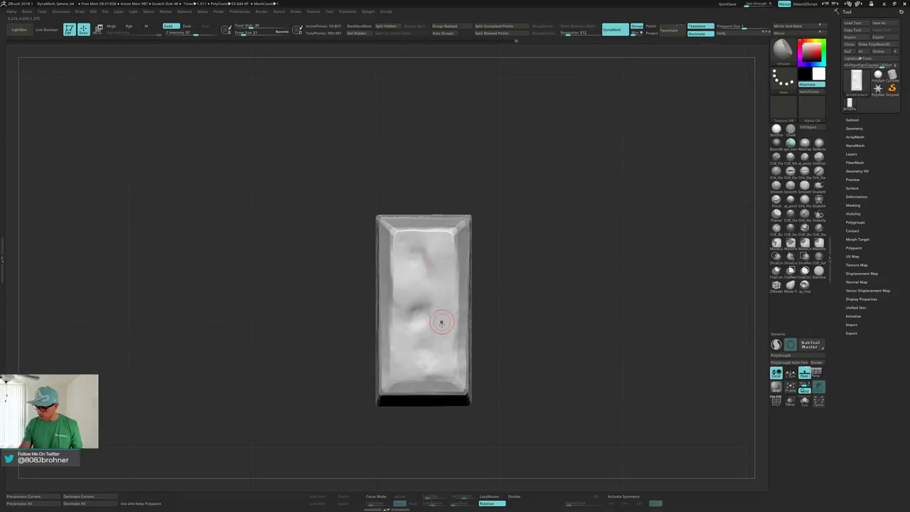
left_click_drag(432, 353, 398, 341)
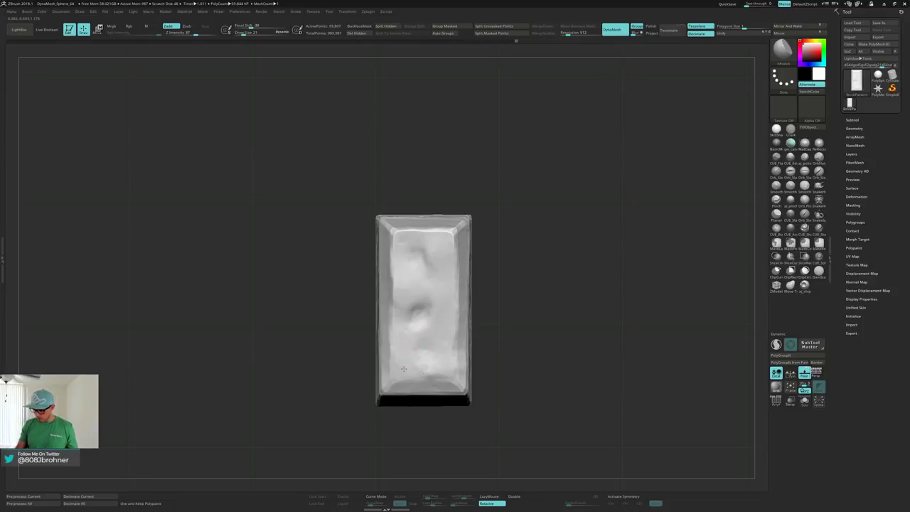
- Polish the front face's right and upper bevels with hPolish at draw size 21
left_click_drag(501, 370, 455, 341)
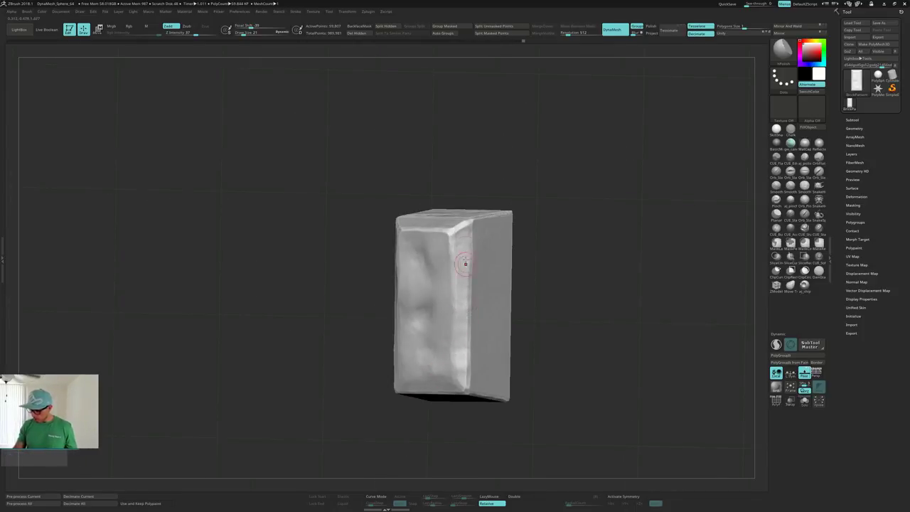
right_click_drag(464, 345, 469, 337)
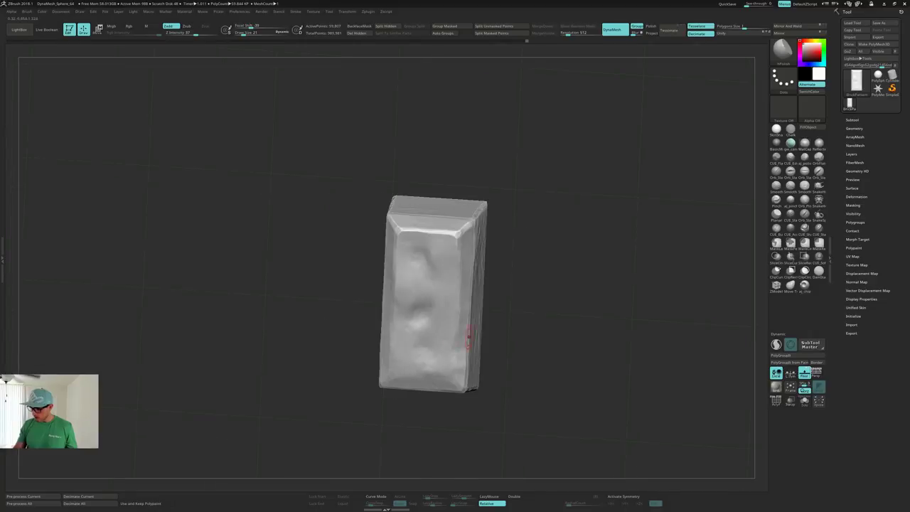
right_click_drag(440, 221, 434, 249)
- Soften the remaining dents in the center and upper part of the front face from several angles
mouse_move(417, 294)
right_mouse_down()
mouse_move(417, 308)
mouse_move(420, 283)
right_mouse_up()
left_click(423, 321)
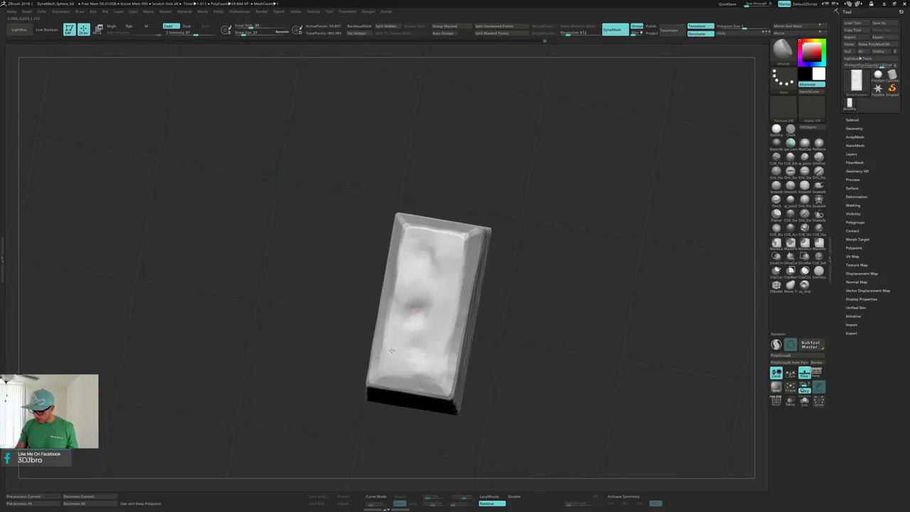
right_click_drag(425, 374, 434, 321)
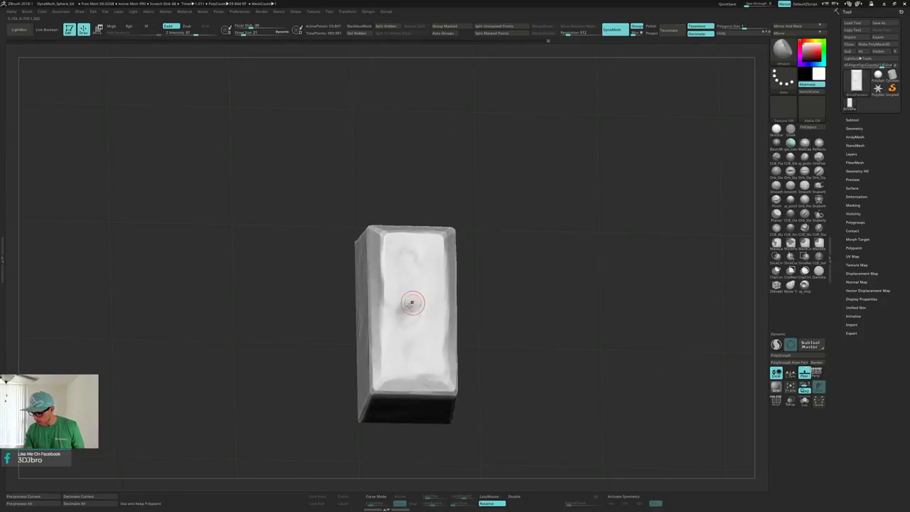
right_click_drag(407, 298, 433, 298)
right_click_drag(428, 253, 406, 264)
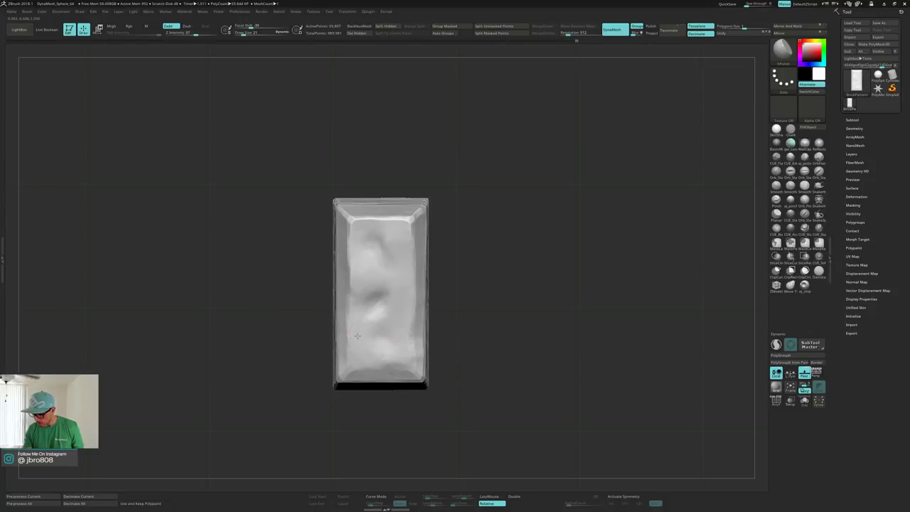
- Flatten the dents down the whole front face with hPolish at draw size 58
key("s")
mouse_move(365, 290)
left_mouse_down()
mouse_move(378, 290)
mouse_move(390, 269)
left_mouse_up()
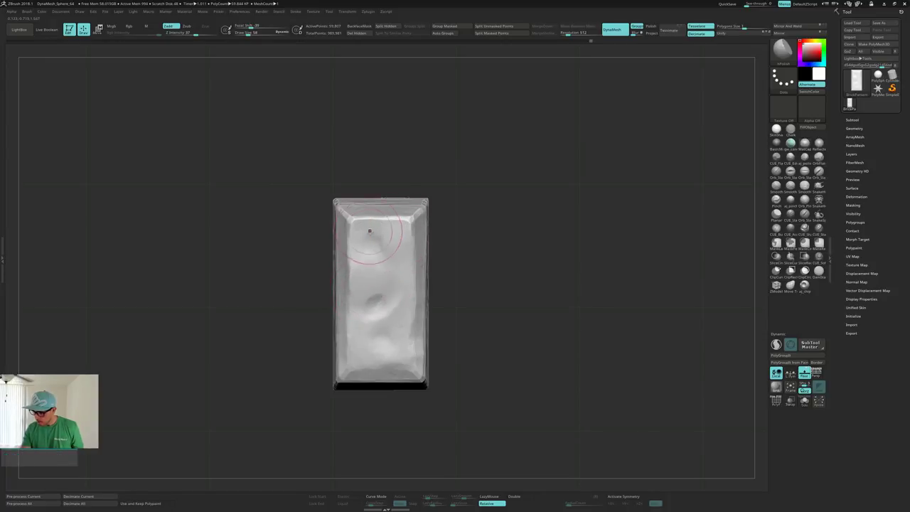
mouse_move(377, 305)
left_mouse_down()
mouse_move(402, 270)
mouse_move(390, 278)
left_mouse_up()
left_click_drag(366, 331, 395, 325)
left_click_drag(479, 305, 496, 287)
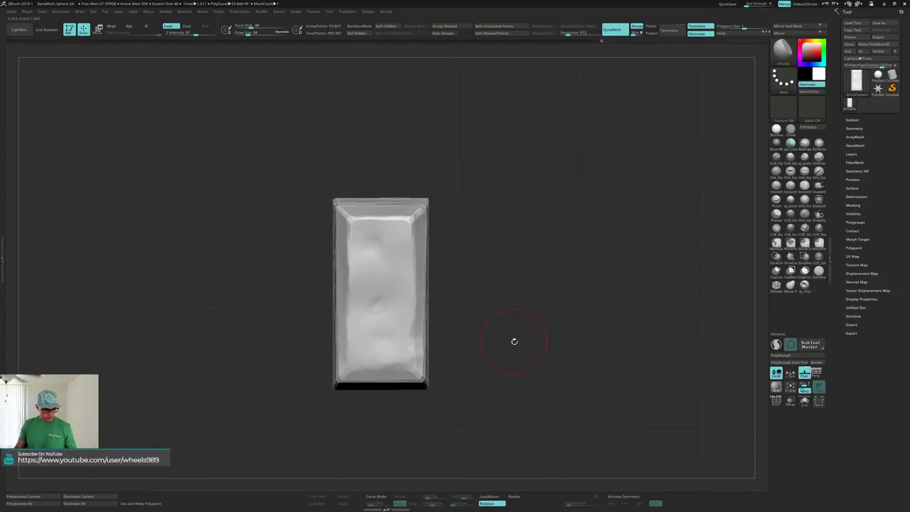
- Add subtle roughness to the front face with the aj_noise brush at draw size 58
key("b")
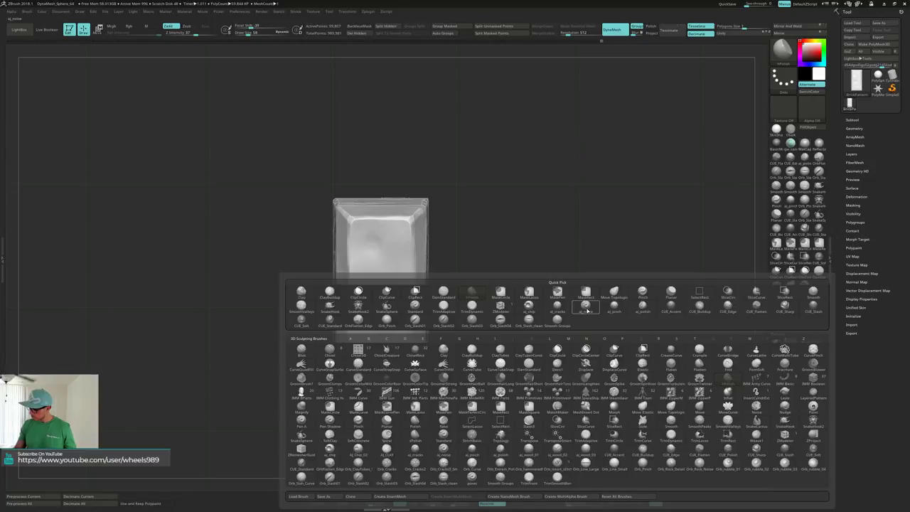
left_click(602, 308)
mouse_move(388, 264)
left_mouse_down()
mouse_move(380, 264)
mouse_move(396, 248)
mouse_move(375, 301)
mouse_move(368, 299)
mouse_move(394, 321)
mouse_move(505, 328)
mouse_move(536, 323)
mouse_move(544, 312)
mouse_move(529, 318)
mouse_move(543, 313)
left_mouse_up()
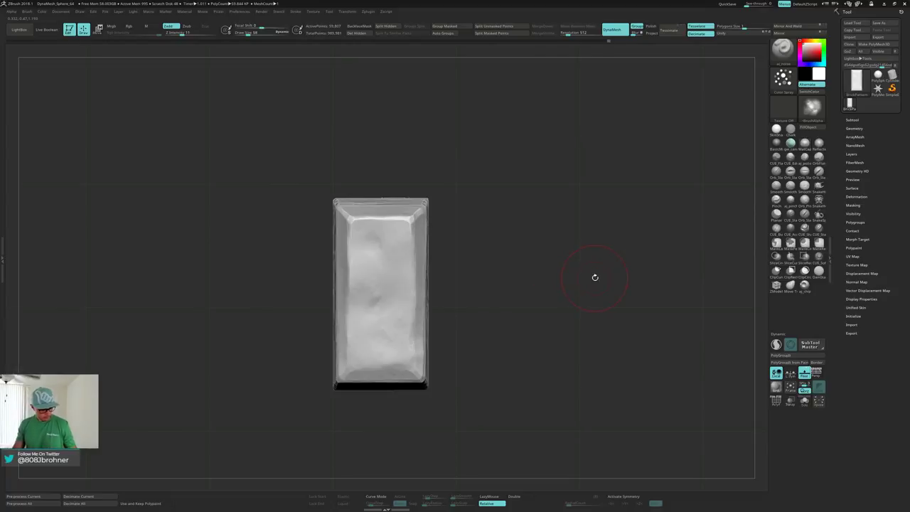
- Carve a crack across the brick's top face and upper bevel with the Orb_Cracks brush at draw size 40
key("s")
left_click_drag(599, 279, 597, 277)
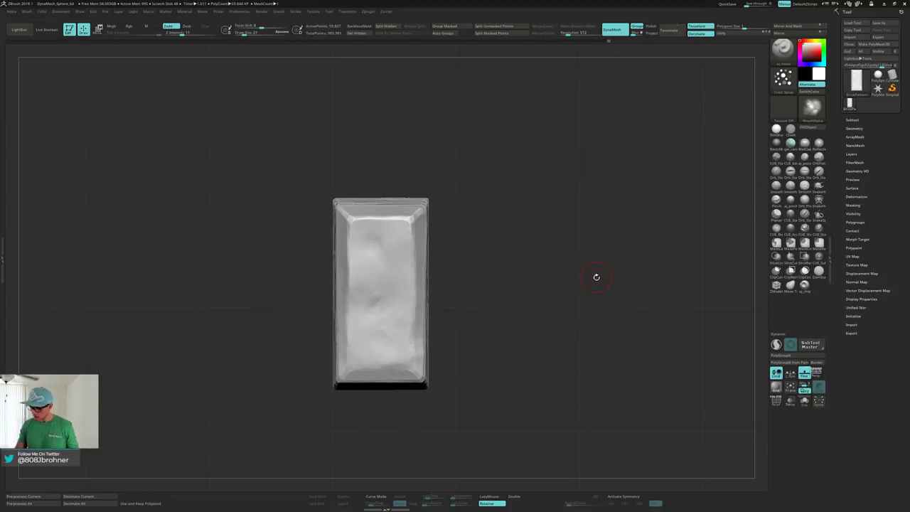
key("1")
mouse_move(479, 251)
left_mouse_down("alt")
mouse_move(483, 259)
mouse_move(457, 244)
mouse_move(487, 249)
left_mouse_up("alt")
right_click_drag(403, 212, 367, 188)
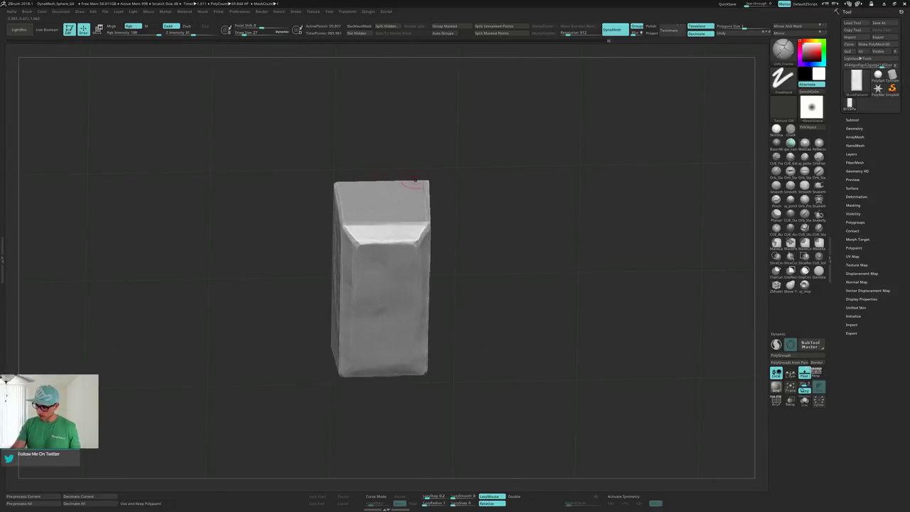
left_click(557, 239, "ctrl+shift")
left_click_drag(557, 237, 542, 250)
left_click(398, 234, "ctrl+shift")
mouse_move(398, 213)
right_mouse_down()
mouse_move(404, 182)
mouse_move(396, 193)
right_mouse_up()
key("s")
left_click_drag(396, 193, 400, 193)
right_click_drag(401, 193, 397, 206)
left_click_drag(395, 189, 393, 169)
- Continue the crack diagonally over the front right bevel and across the right side to its back edge
mouse_move(394, 173)
right_mouse_down()
mouse_move(401, 226)
mouse_move(430, 265)
right_mouse_up()
left_click_drag(428, 279, 444, 298)
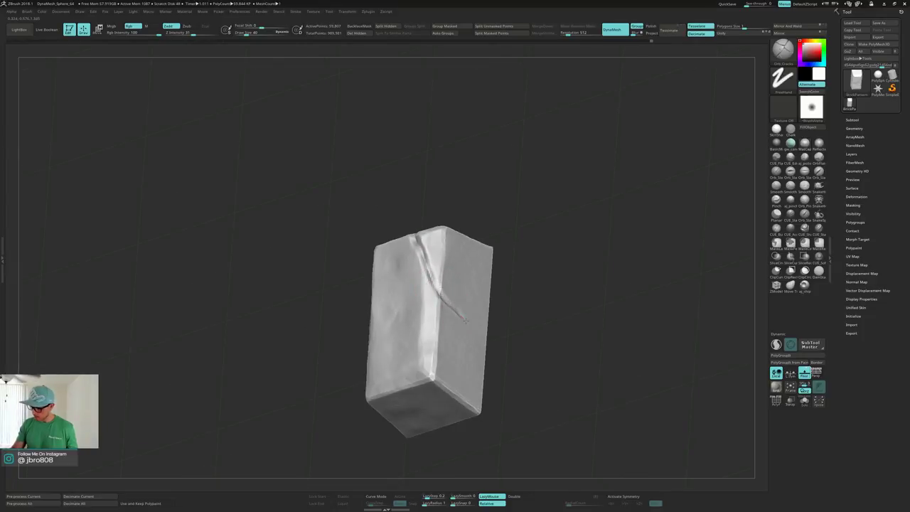
right_click_drag(477, 332, 475, 330)
left_click_drag(475, 329, 480, 330)
right_click_drag(480, 330, 482, 340)
mouse_move(431, 286)
right_mouse_down()
mouse_move(420, 221)
mouse_move(426, 187)
mouse_move(419, 250)
mouse_move(567, 242)
mouse_move(551, 233)
mouse_move(530, 163)
mouse_move(519, 306)
mouse_move(517, 245)
mouse_move(517, 261)
mouse_move(460, 253)
mouse_move(446, 265)
right_mouse_up()
- Deepen and sharpen the crack along the front right bevel with Orb_Cracks at draw size 21
left_click(557, 246, "ctrl+shift")
key("b")
key("o")
key("c")
left_click(469, 261, "ctrl+shift")
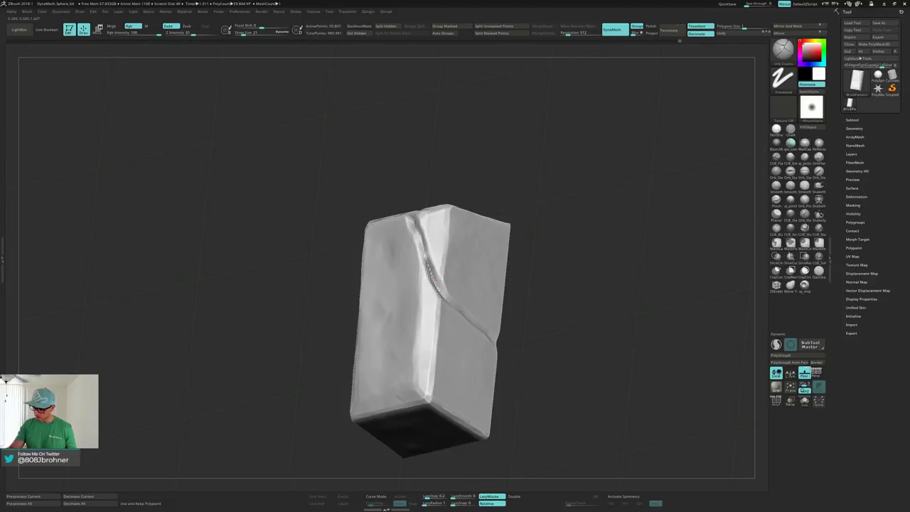
right_click_drag(429, 271, 408, 189)
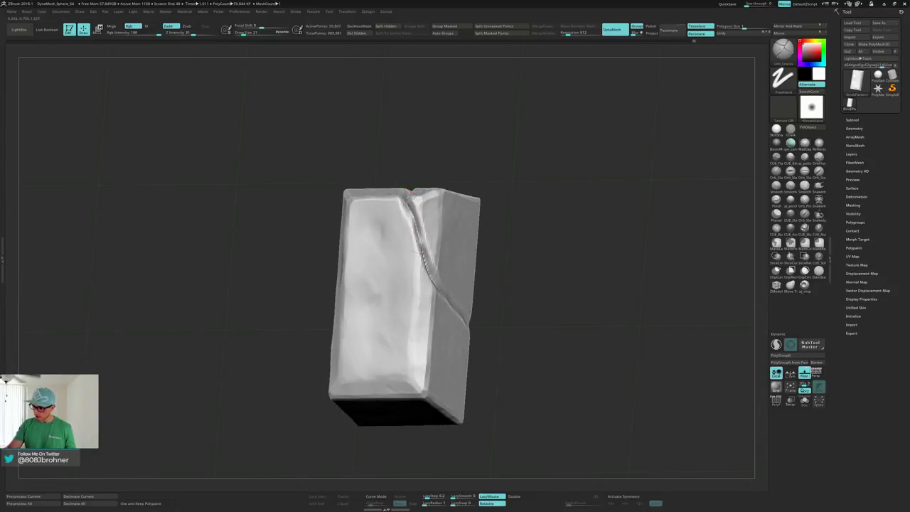
right_click_drag(419, 240, 461, 231)
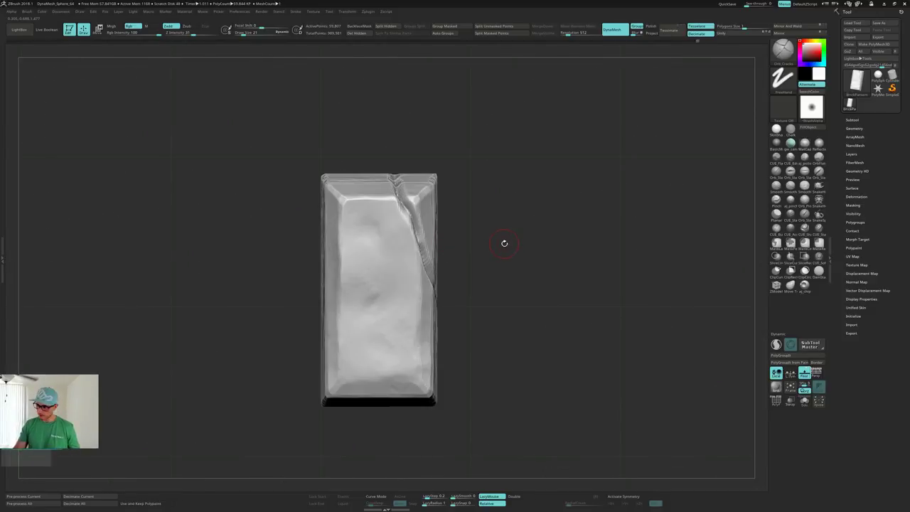
- Polish the crack's edges where it crosses the top face and upper bevel with hPolish at draw size 14
key("b")
key("h")
key("p")
key("s")
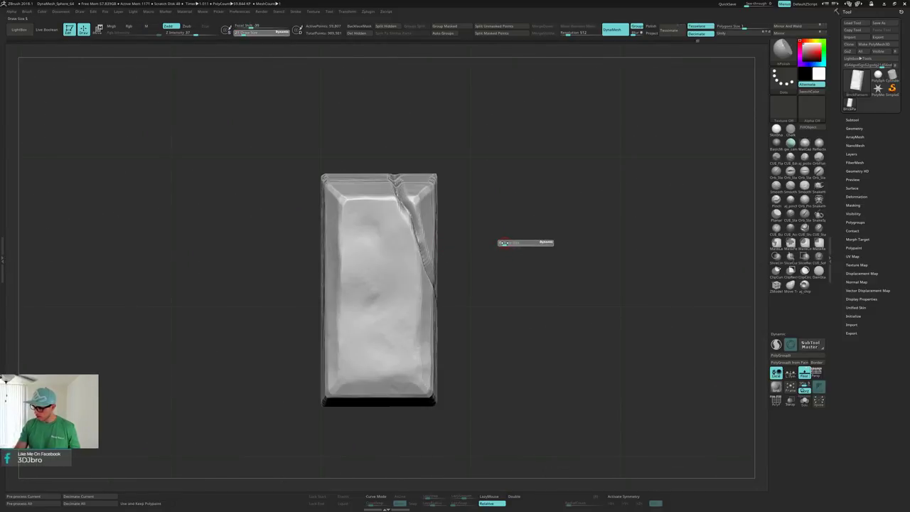
right_click_drag(508, 238, 508, 257)
right_click_drag(405, 183, 389, 159)
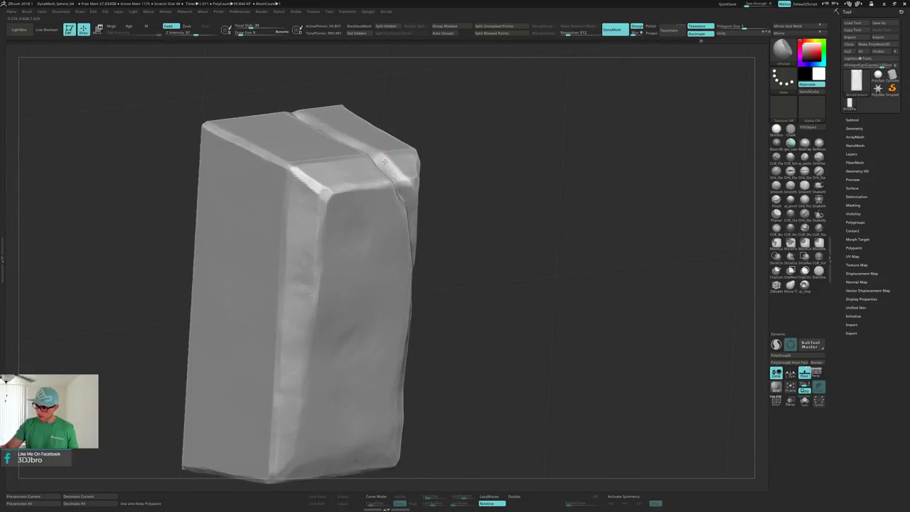
key("s")
left_click_drag(381, 161, 385, 160)
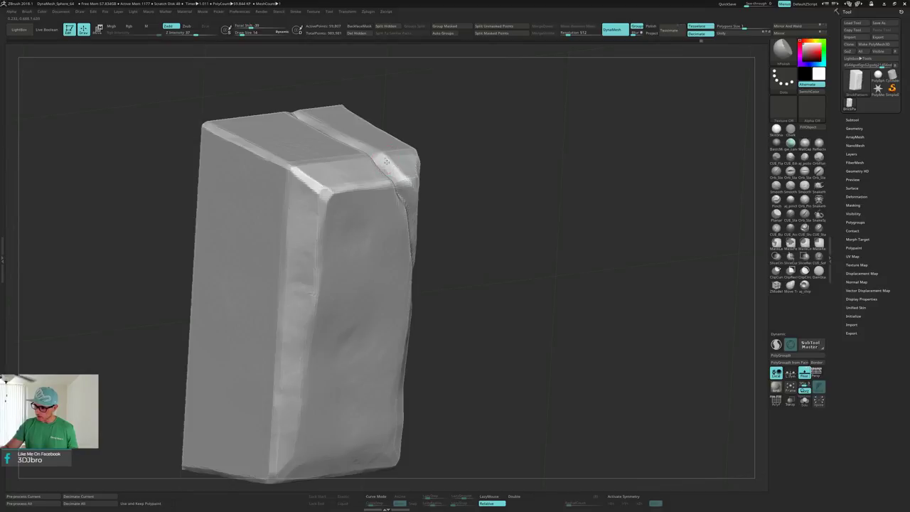
mouse_move(383, 157)
right_mouse_down("shift")
mouse_move(400, 206)
mouse_move(410, 189)
mouse_move(381, 151)
right_mouse_up("shift")
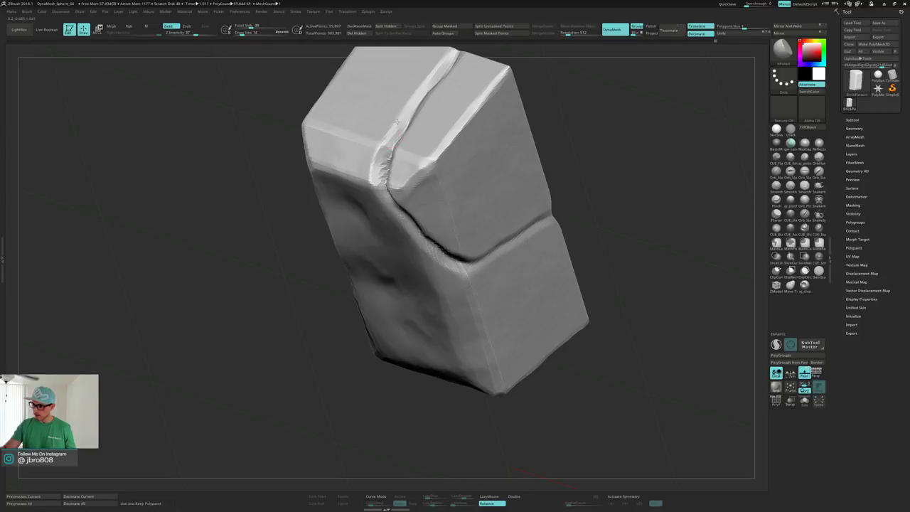
- Flatten the crack's edges along the front face's upper right corner and the right bevel
right_click_drag(402, 117, 386, 167)
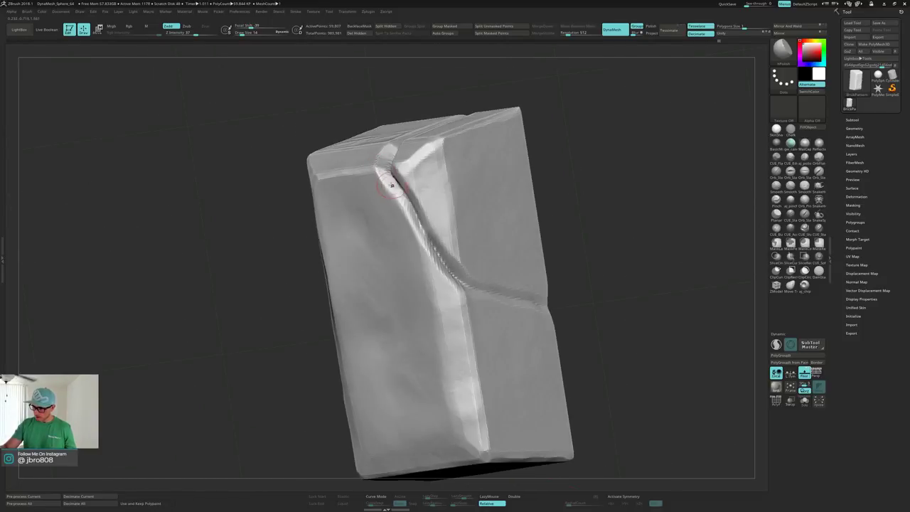
right_click_drag(400, 201, 418, 235)
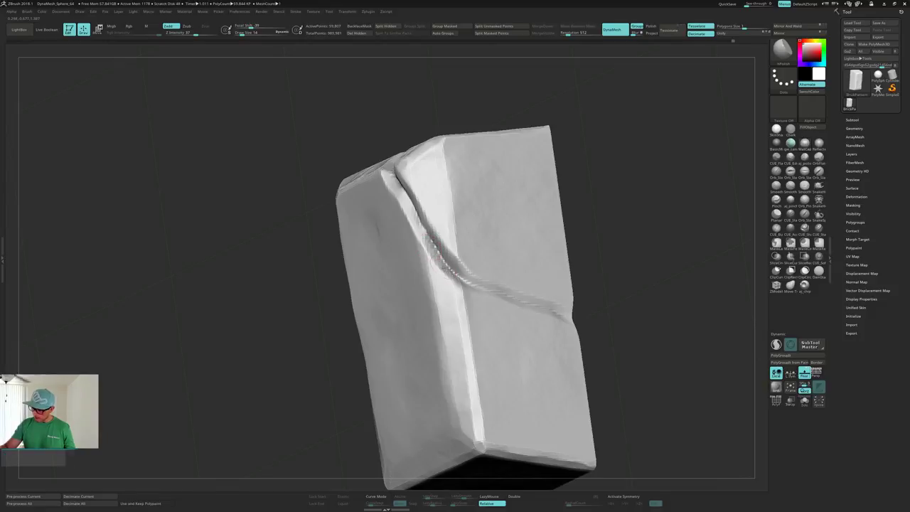
right_click_drag(452, 276, 488, 259)
left_click_drag(429, 222, 455, 254)
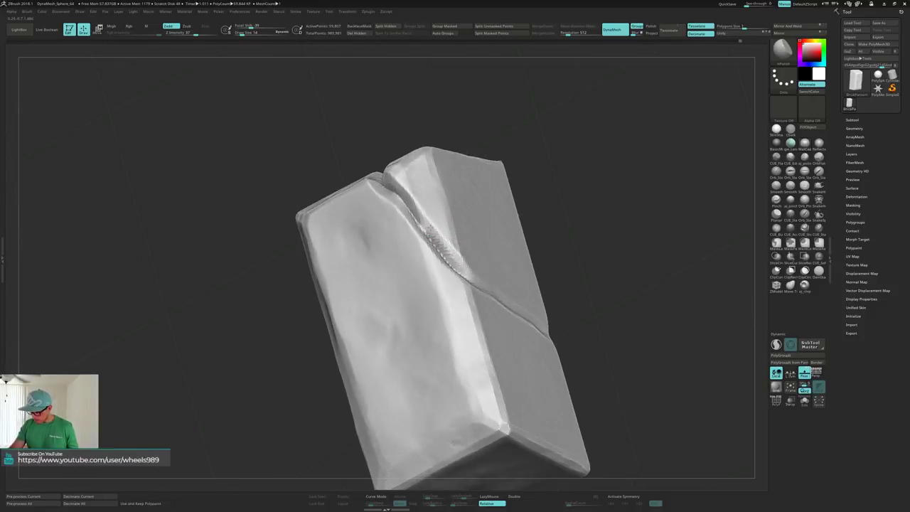
mouse_move(463, 258)
right_mouse_down()
mouse_move(467, 278)
mouse_move(496, 292)
right_mouse_up()
- Polish the crack's edge across the brick's right side with hPolish at draw size 8
key("s")
left_click_drag(508, 288, 502, 288)
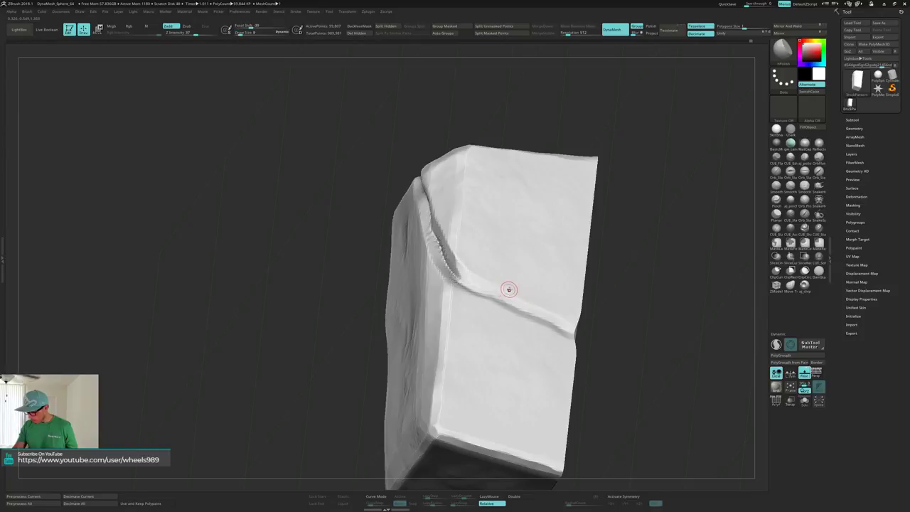
right_click_drag(567, 317, 527, 311)
right_click_drag(490, 282, 470, 280)
left_click_drag(462, 271, 470, 282)
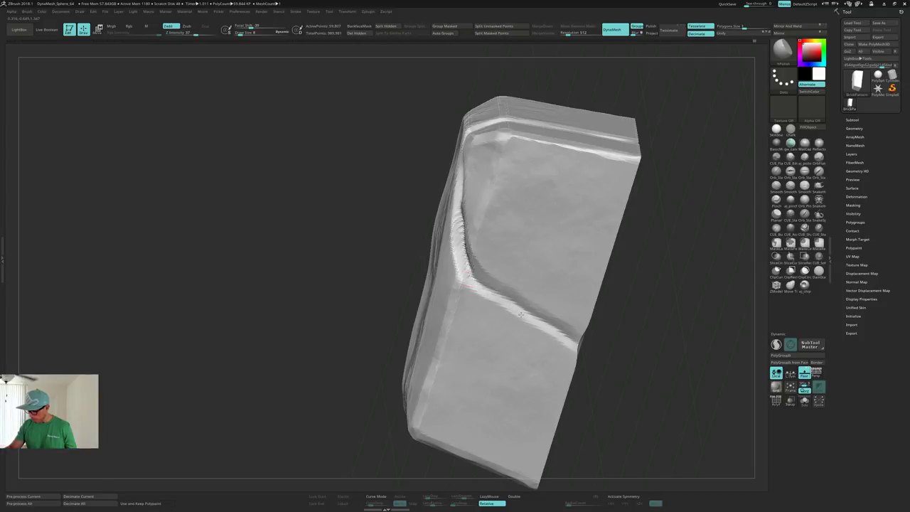
- Switch to the aj_chip brush with draw size 58 and Z intensity 25
right_click_drag(605, 323, 622, 291)
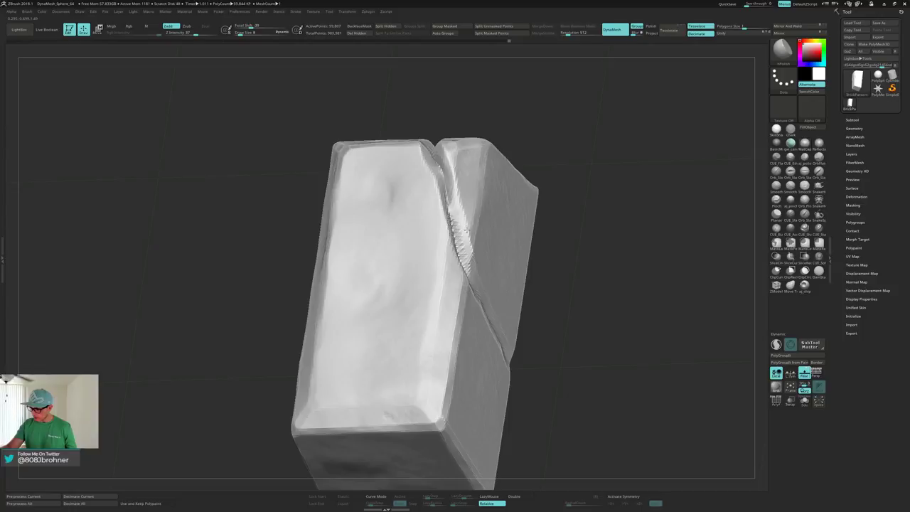
right_click_drag(458, 214, 490, 215)
mouse_move(613, 279)
right_mouse_down()
mouse_move(582, 276)
mouse_move(547, 170)
mouse_move(553, 226)
mouse_move(521, 195)
mouse_move(532, 228)
mouse_move(527, 329)
mouse_move(548, 279)
right_mouse_up()
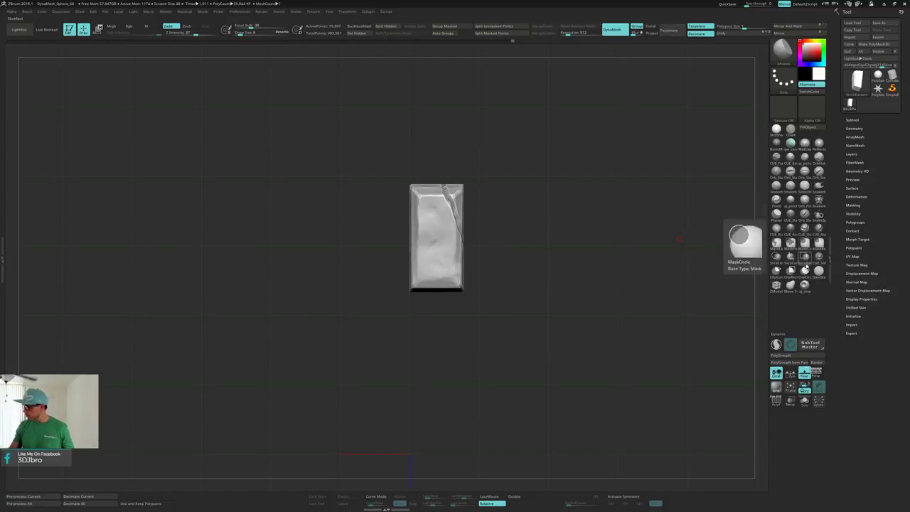
left_click(805, 271)
right_click_drag(524, 218, 526, 221, "ctrl")
key("s")
left_click_drag(527, 223, 540, 225)
key("space")
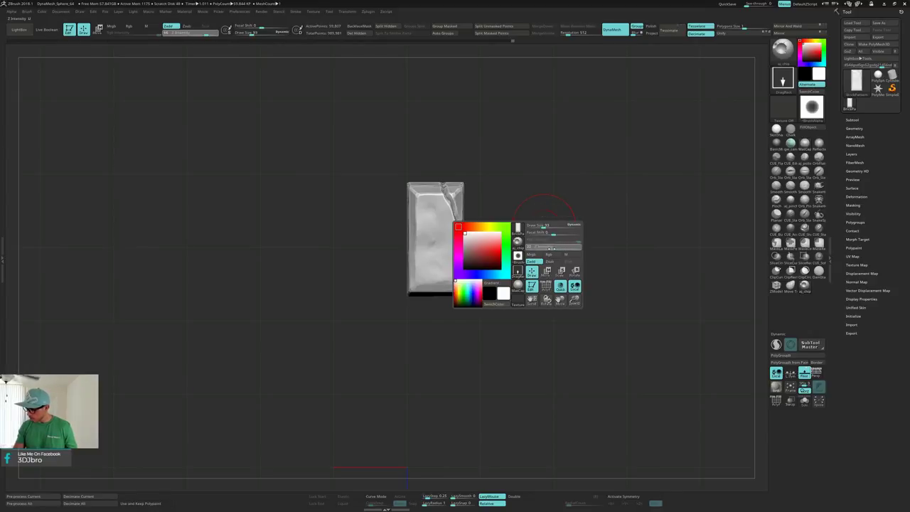
key("s")
left_click_drag(508, 220, 502, 220)
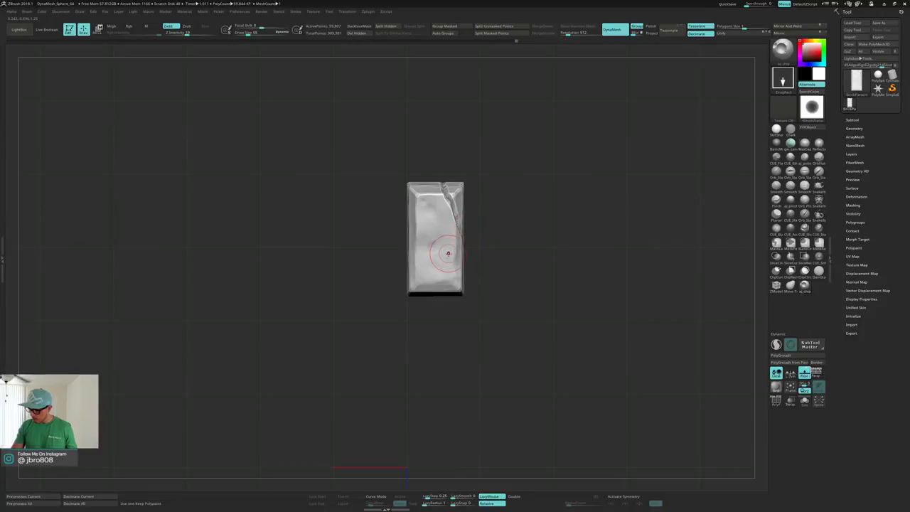
key("space")
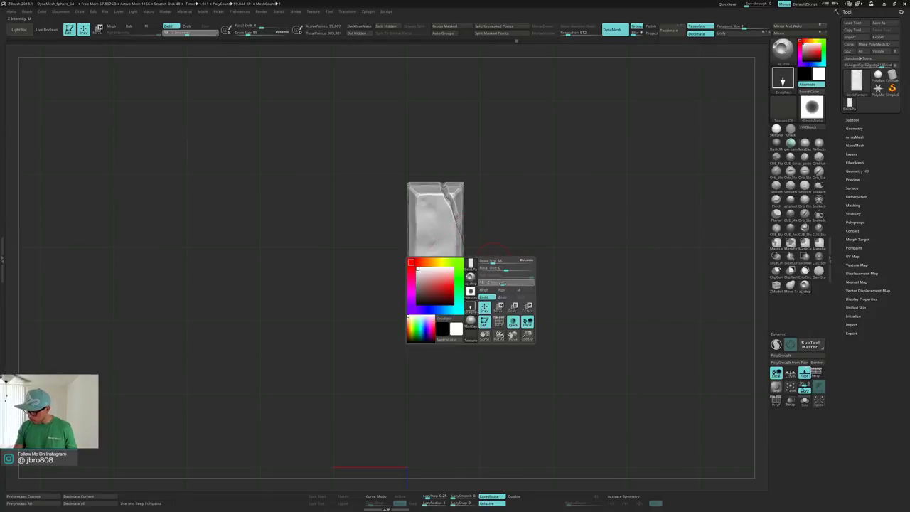
left_click_drag(503, 283, 505, 283)
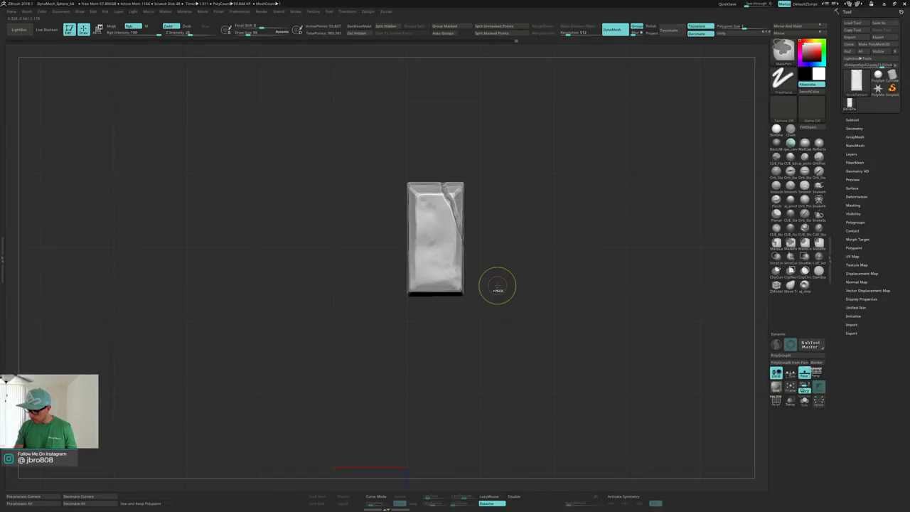
key("space")
left_click_drag(507, 307, 511, 308)
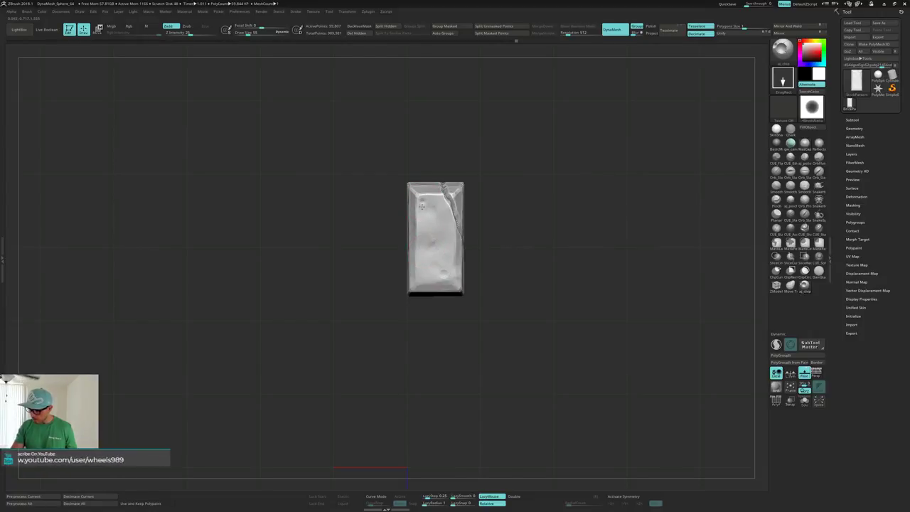
- Stamp small chips into the cracked brick's front face and edges, and bring the whole brick pattern back into view
mouse_move(423, 253)
left_mouse_down()
mouse_move(438, 256)
mouse_move(451, 240)
mouse_move(448, 221)
mouse_move(466, 224)
mouse_move(456, 218)
left_mouse_up()
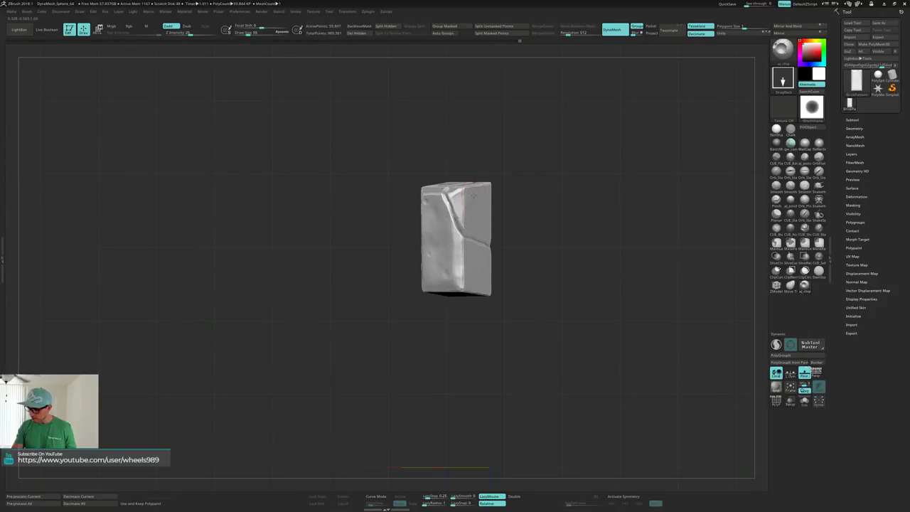
right_click_drag(485, 256, 538, 244)
right_click_drag(470, 253, 439, 281)
left_click_drag(498, 234, 487, 231)
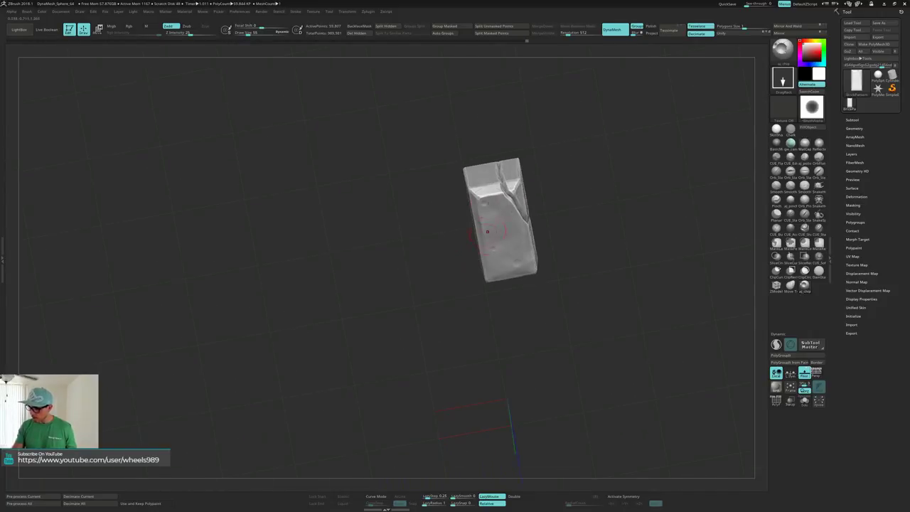
mouse_move(484, 171)
left_mouse_down()
mouse_move(502, 159)
mouse_move(494, 249)
left_mouse_up()
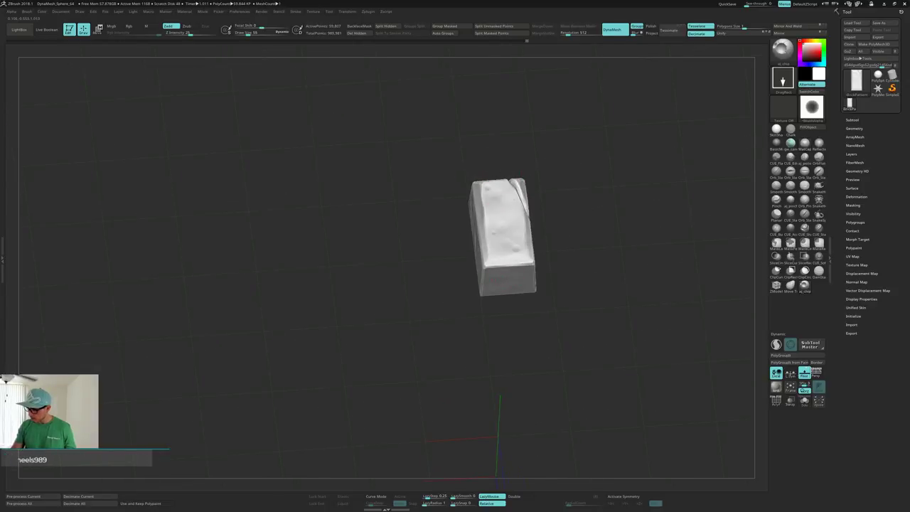
mouse_move(605, 308)
left_mouse_down()
mouse_move(608, 326)
mouse_move(608, 281)
mouse_move(540, 252)
mouse_move(536, 238)
mouse_move(533, 277)
mouse_move(526, 254)
mouse_move(574, 257)
mouse_move(584, 249)
left_mouse_up()
left_click(610, 285, "ctrl+shift")
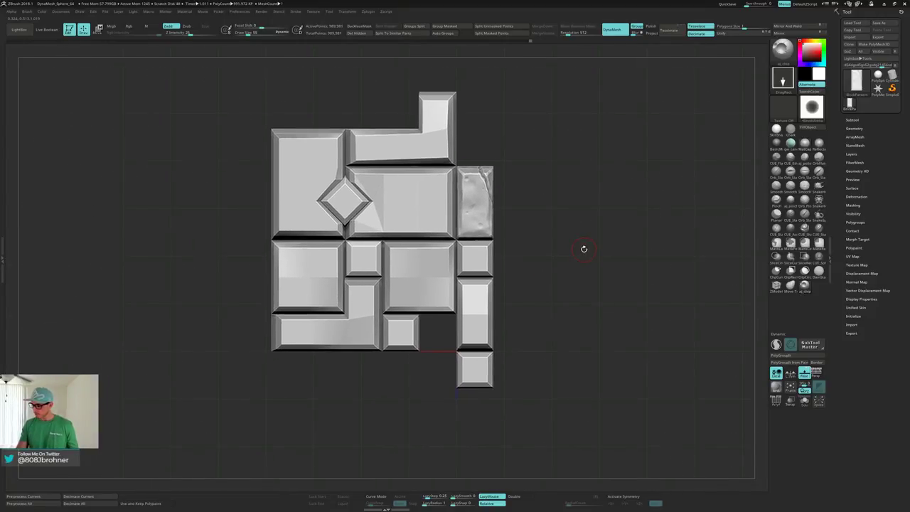
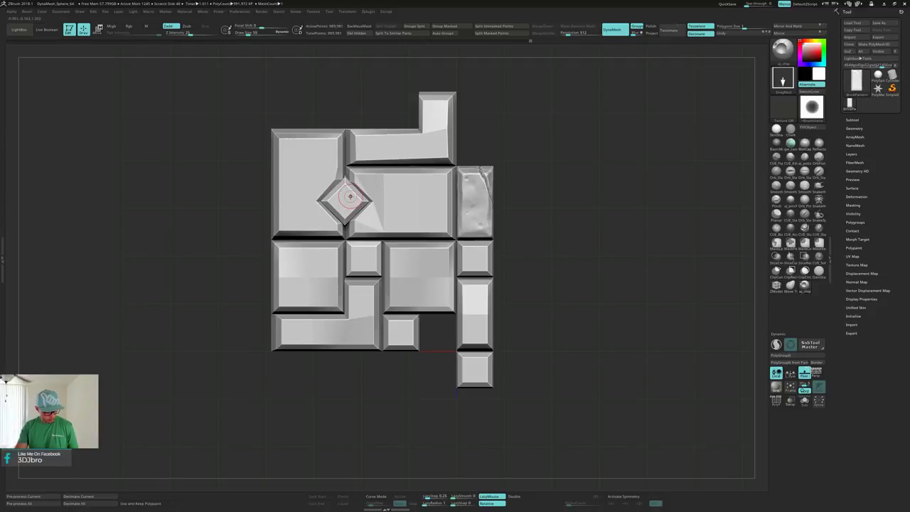
- Mask every brick except the diamond brick by isolating and masking it, showing all bricks, and inverting the mask
key("ctrl+shift")
left_click(347, 202, "ctrl+shift")
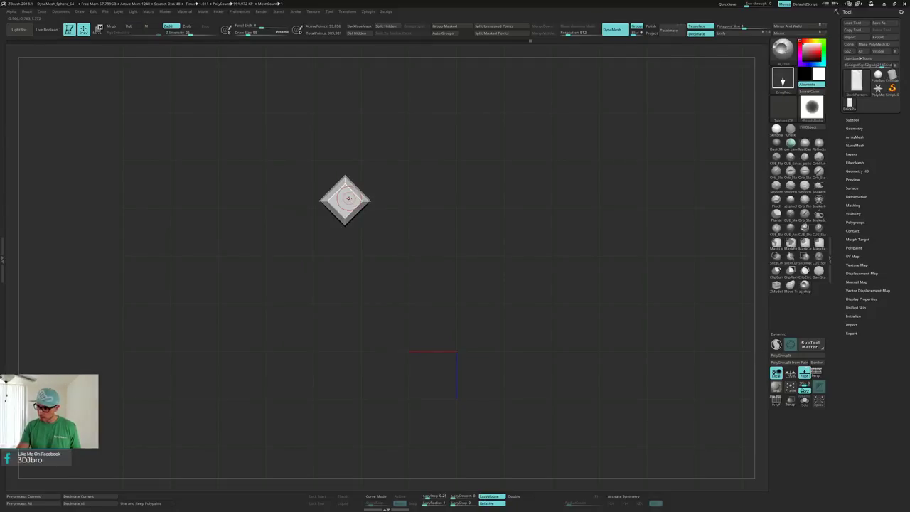
key("ctrl+shift")
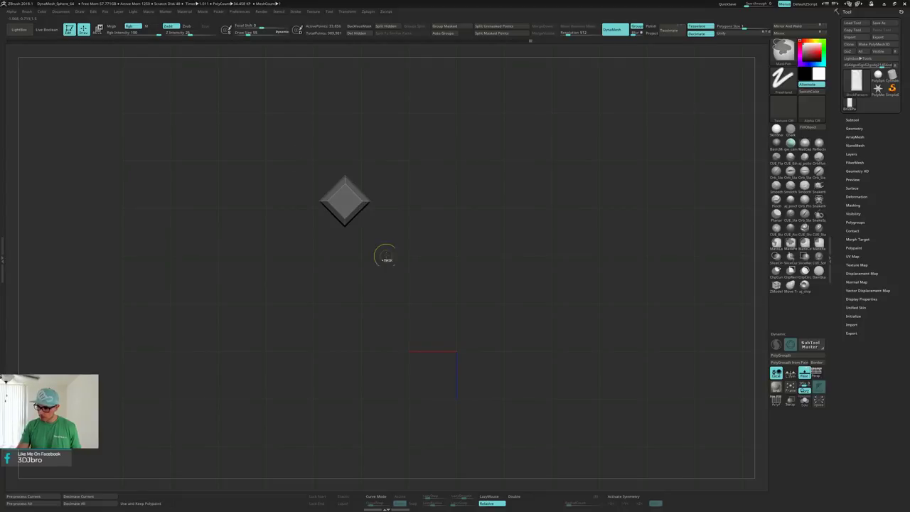
key("ctrl+shift")
left_click(401, 239, "ctrl+shift")
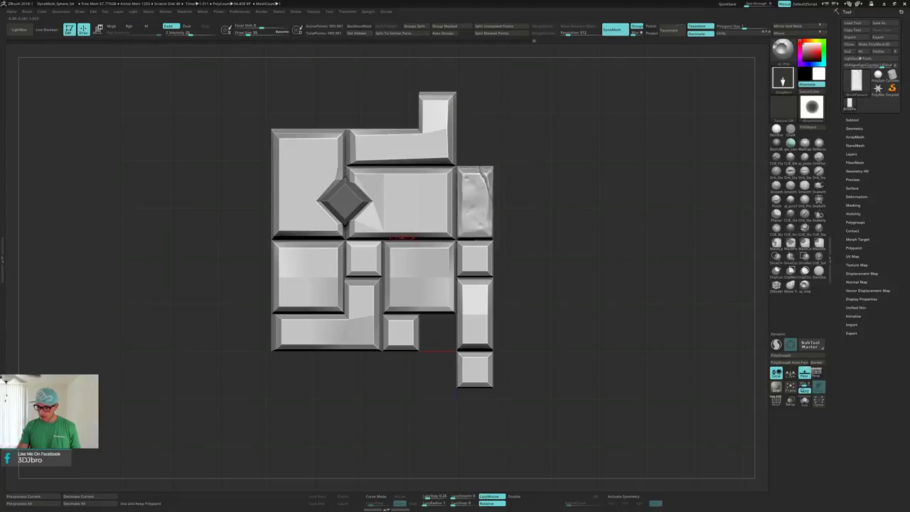
left_click(545, 233, "ctrl")
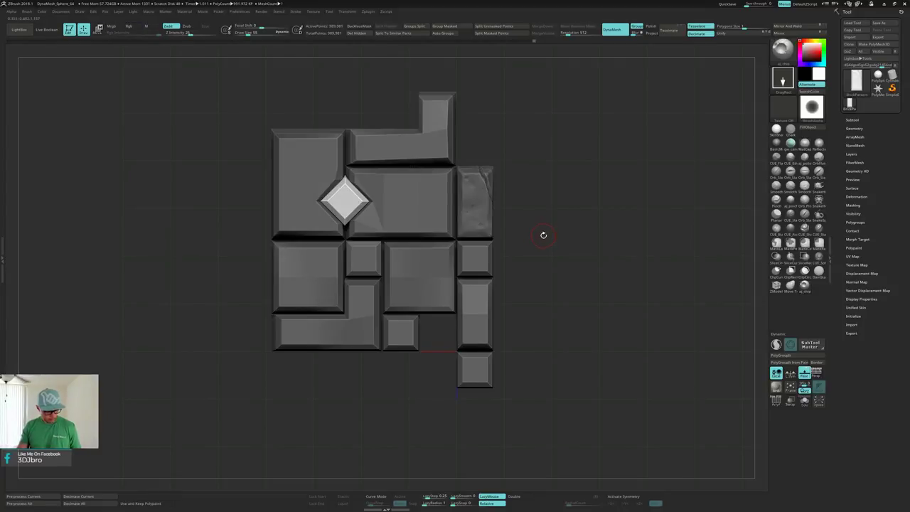
- Centre the transform gizmo on the unmasked diamond brick and scale it down uniformly
key("w")
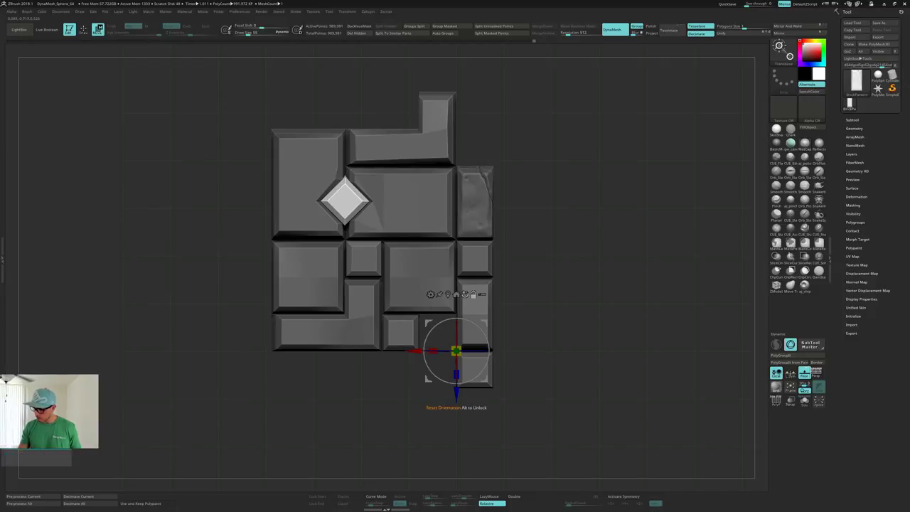
left_click(455, 294)
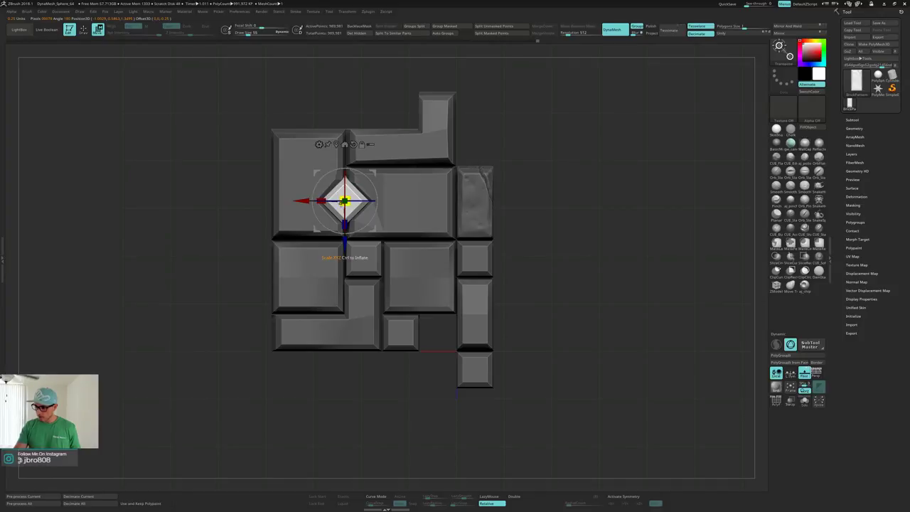
left_click_drag(345, 200, 344, 201)
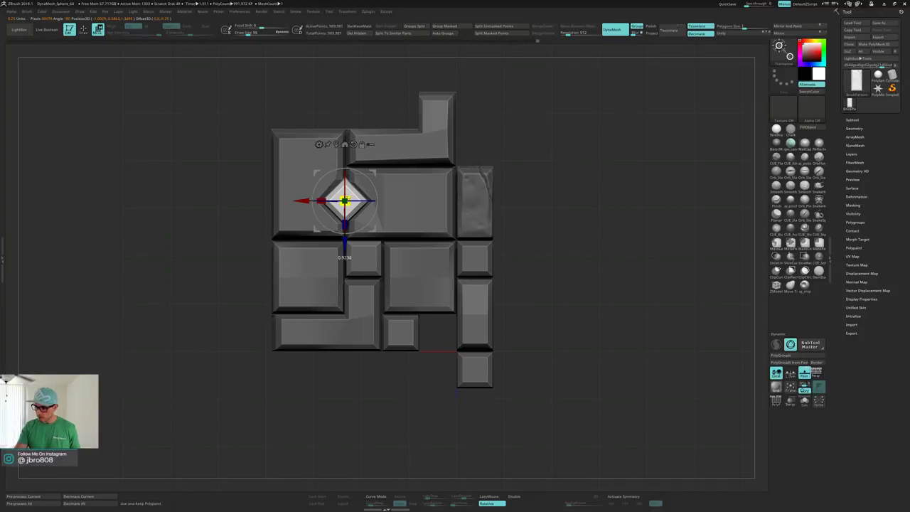
left_click_drag(345, 200, 344, 202)
- Scale the diamond brick slightly taller along Y
right_click_drag(344, 202, 391, 201)
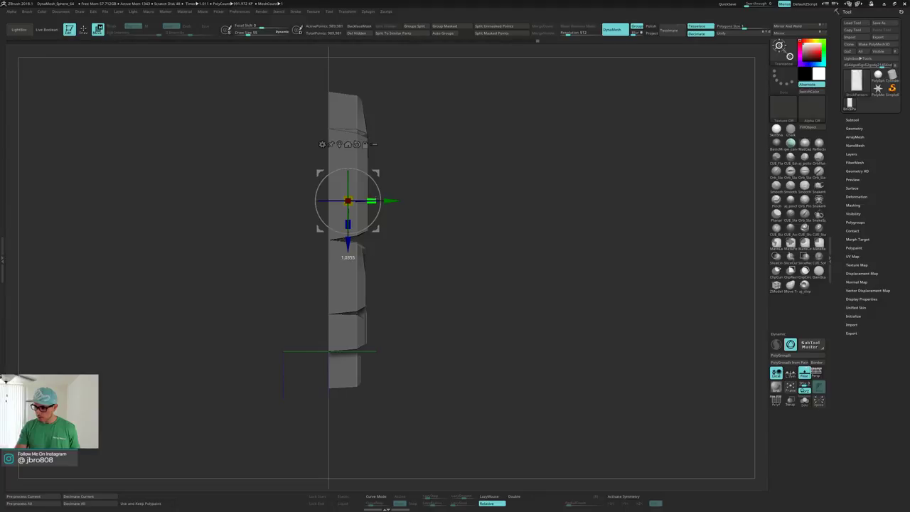
left_click_drag(380, 199, 387, 200)
right_click_drag(426, 178, 398, 183)
left_click_drag(397, 182, 329, 269)
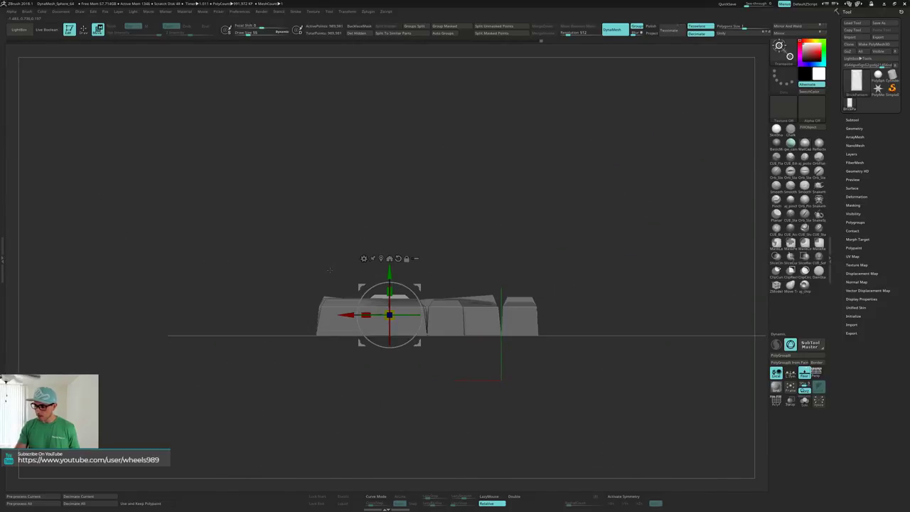
left_click_drag(378, 359, 356, 366)
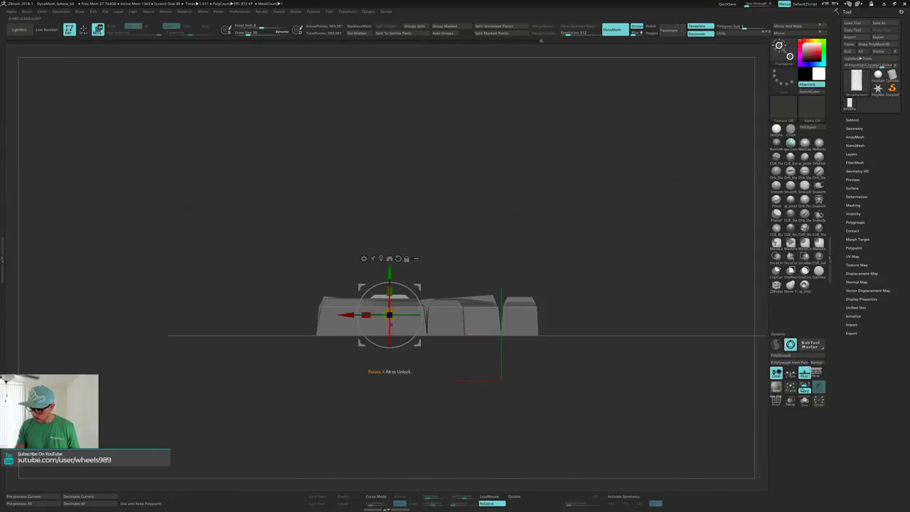
mouse_move(249, 394)
left_mouse_down("ctrl")
mouse_move(379, 309)
mouse_move(571, 308)
mouse_move(539, 312)
left_mouse_up("ctrl")
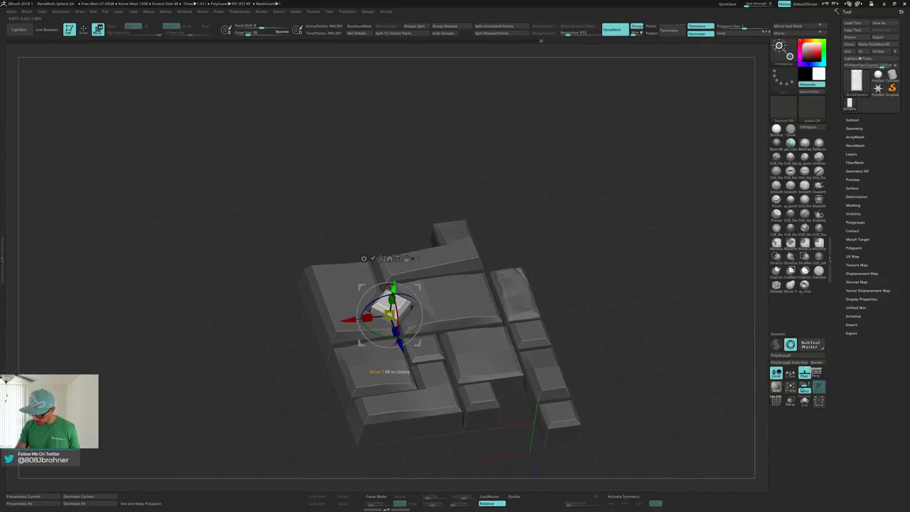
- Lower the diamond brick slightly along Y into the recess between its neighbouring bricks
left_click_drag(394, 288, 393, 292)
right_click_drag(393, 286, 391, 261)
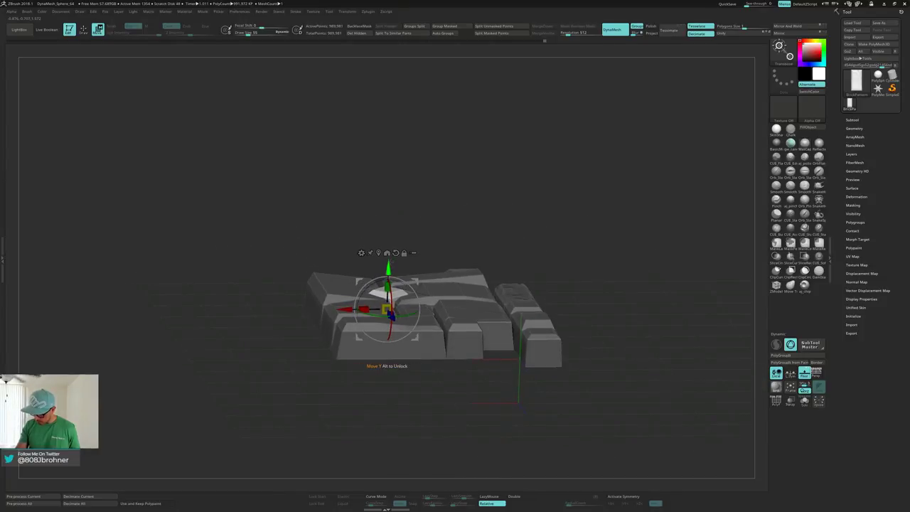
left_click_drag(388, 269, 389, 271)
right_click_drag(471, 211, 466, 280)
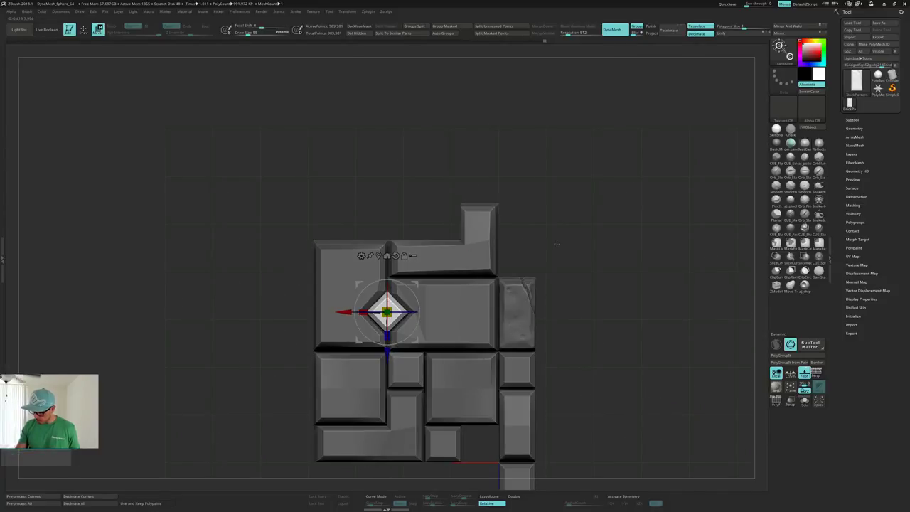
left_click(400, 302)
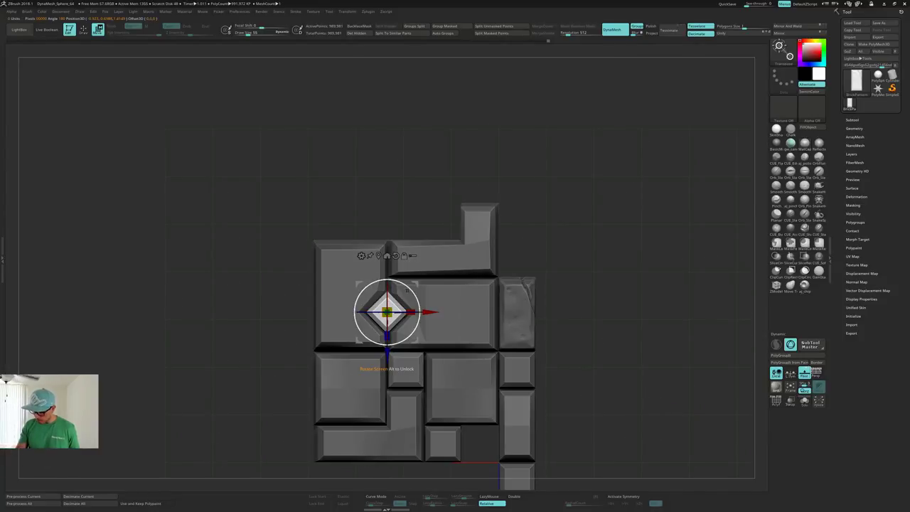
- Return to Draw mode, isolate the diamond brick, and set the brush draw size to 25 for smoothing
key("q")
left_click(392, 312, "ctrl+shift")
left_click_drag(415, 277, 449, 264)
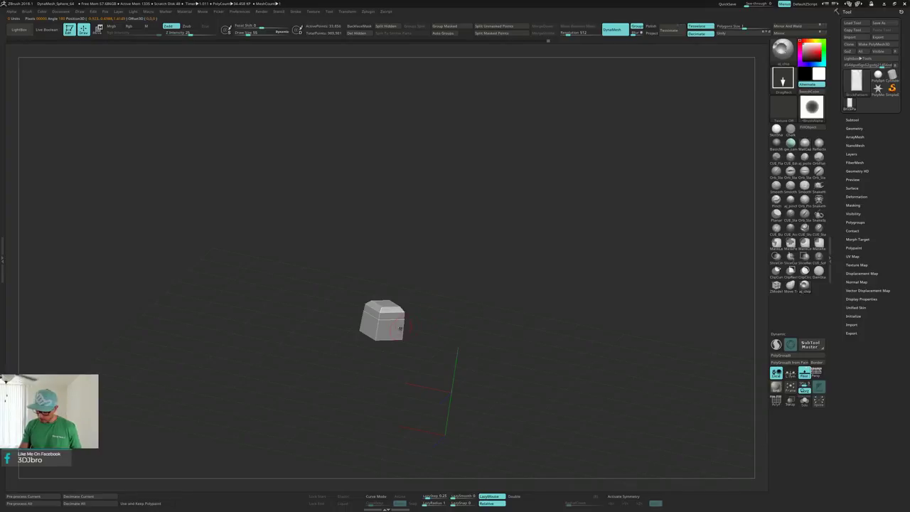
mouse_move(420, 315)
left_mouse_down("alt")
mouse_move(401, 348)
mouse_move(374, 343)
left_mouse_up("alt")
key("shift")
key("s")
key("shift")
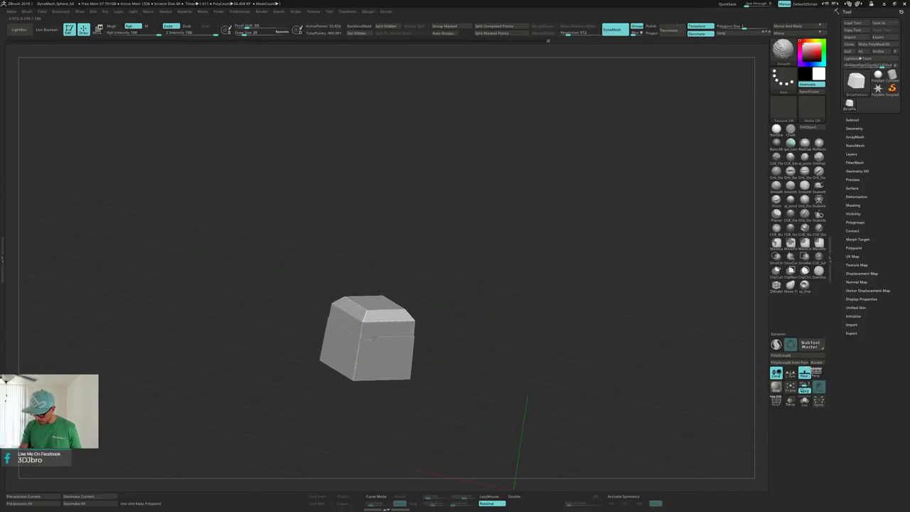
- Smooth the horizontal seam around the diamond brick's sides with the Smooth brush
key("shift")
right_click_drag(404, 339, 404, 344)
key("shift")
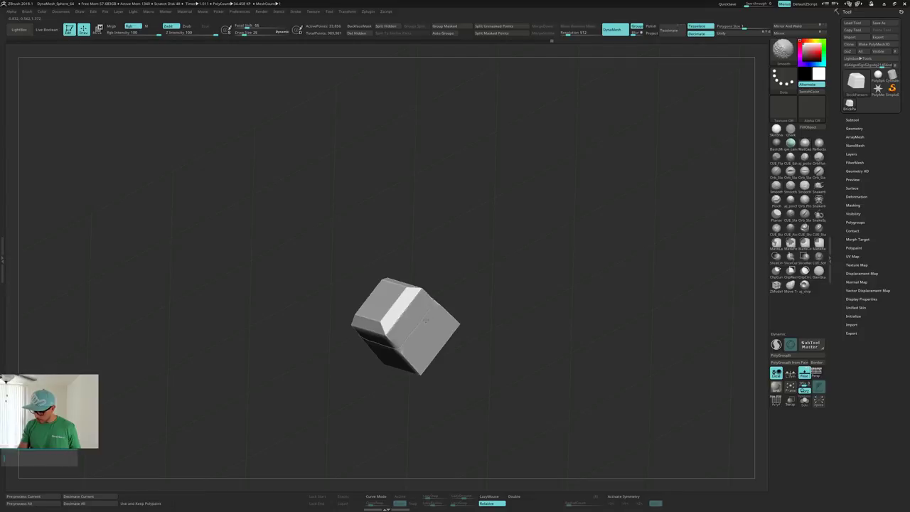
right_click_drag(404, 345, 408, 342)
mouse_move(437, 272)
right_mouse_down()
mouse_move(429, 308)
mouse_move(440, 315)
right_mouse_up()
key("shift")
mouse_move(461, 227)
right_mouse_down()
mouse_move(494, 189)
mouse_move(564, 212)
right_mouse_up()
- Show all bricks and update the DynaMesh of the whole pattern
left_click(642, 215, "ctrl+shift")
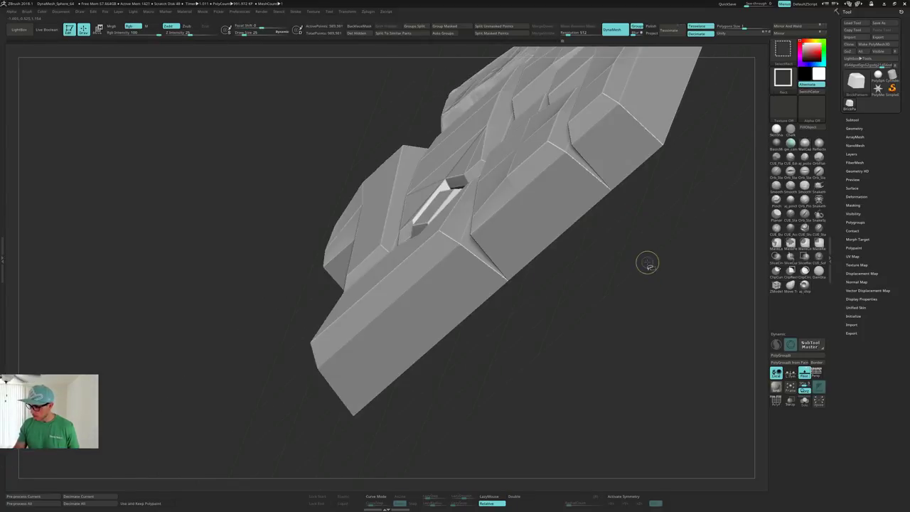
left_click(442, 202, "ctrl+shift")
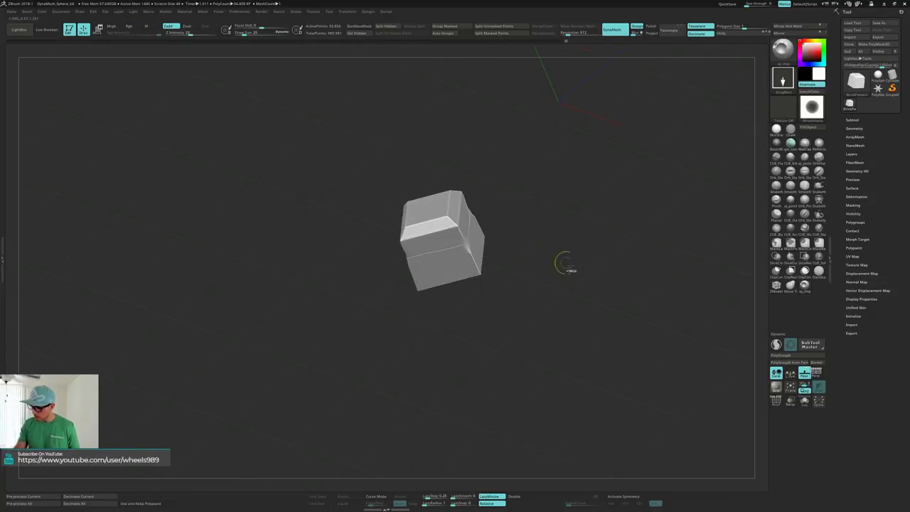
left_click(612, 288, "ctrl+shift")
left_click_drag(583, 379, 582, 380, "ctrl")
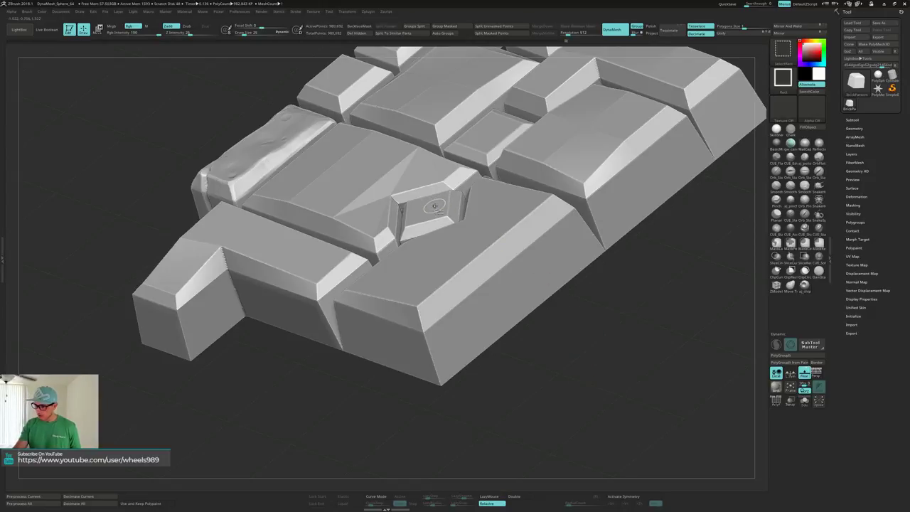
- Isolate the diamond brick, smooth the remaining rough seam around its sides, and bring all bricks back into view
left_click(433, 207, "ctrl+shift")
right_click_drag(446, 204, 465, 220)
left_click_drag(477, 226, 488, 207, "shift")
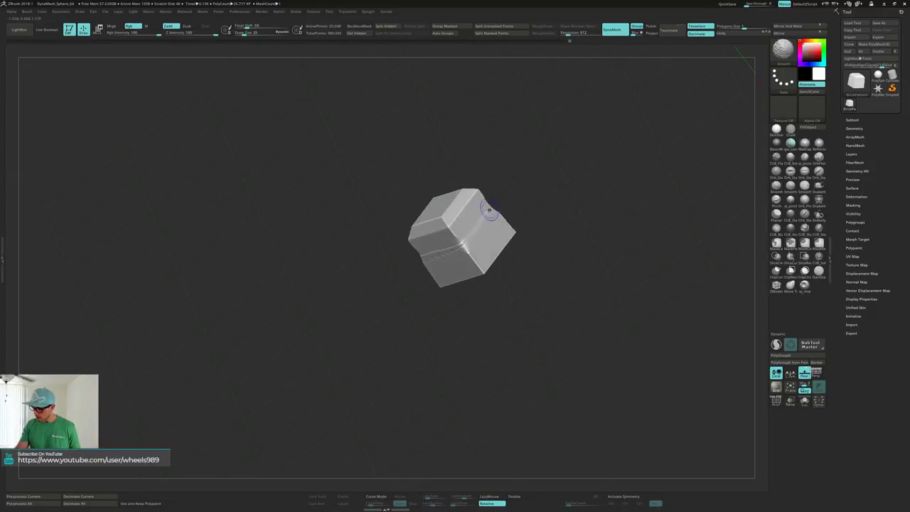
left_click_drag(465, 242, 475, 229, "shift")
right_click_drag(470, 241, 470, 236)
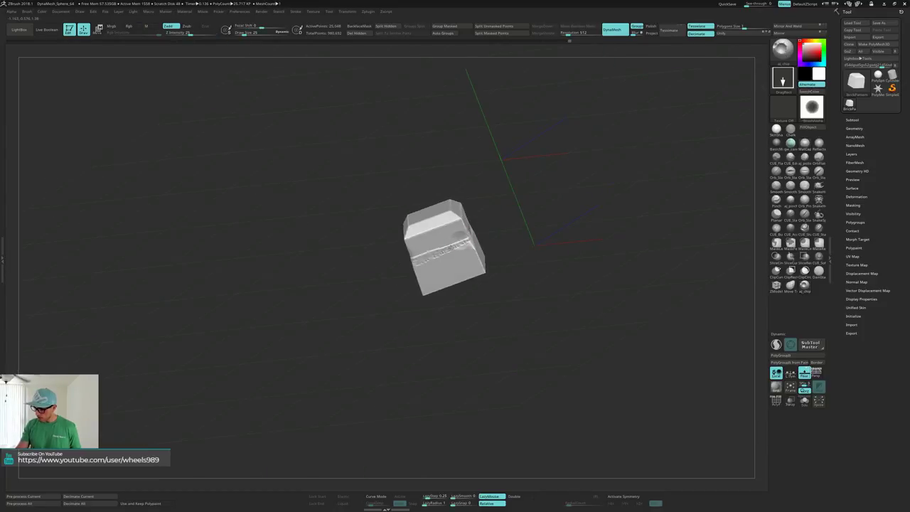
key("shift")
left_click_drag(448, 249, 470, 238, "shift")
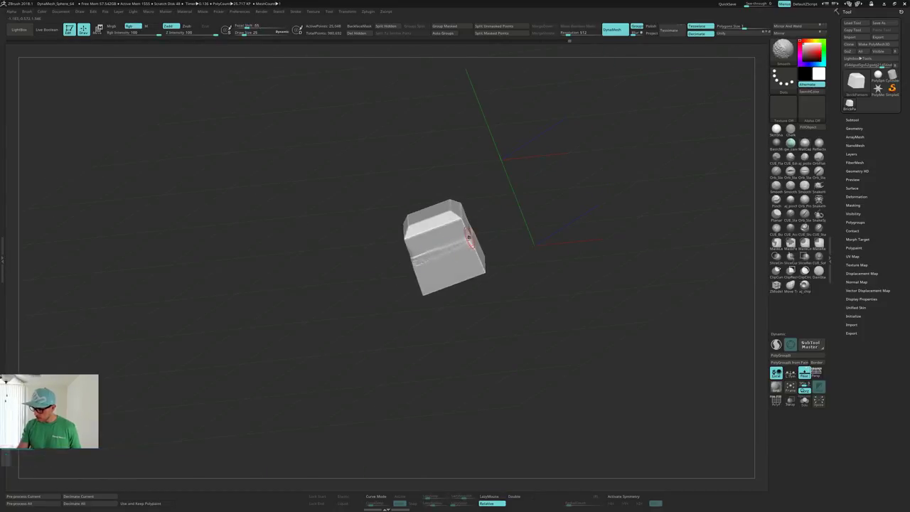
right_click_drag(469, 237, 435, 256)
left_click_drag(435, 256, 449, 252, "shift")
right_click_drag(447, 251, 469, 248)
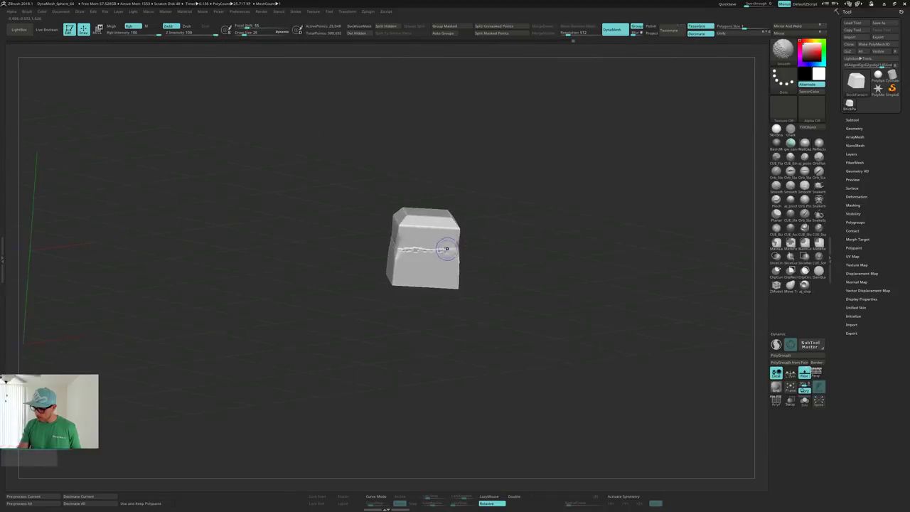
left_click_drag(445, 248, 402, 249, "shift")
right_click_drag(402, 249, 445, 247)
left_click_drag(411, 247, 378, 238, "shift")
mouse_move(377, 238)
right_mouse_down()
mouse_move(414, 246)
mouse_move(394, 252)
mouse_move(412, 248)
right_mouse_up()
key("shift")
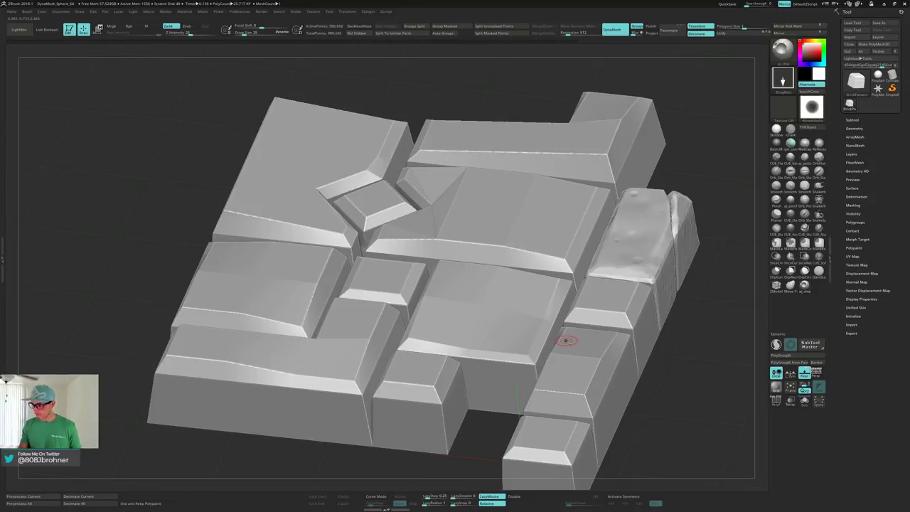
- Assign a different Smooth brush variant as the smoothing brush and set the draw size to 21
right_click_drag(566, 341, 530, 255, "ctrl")
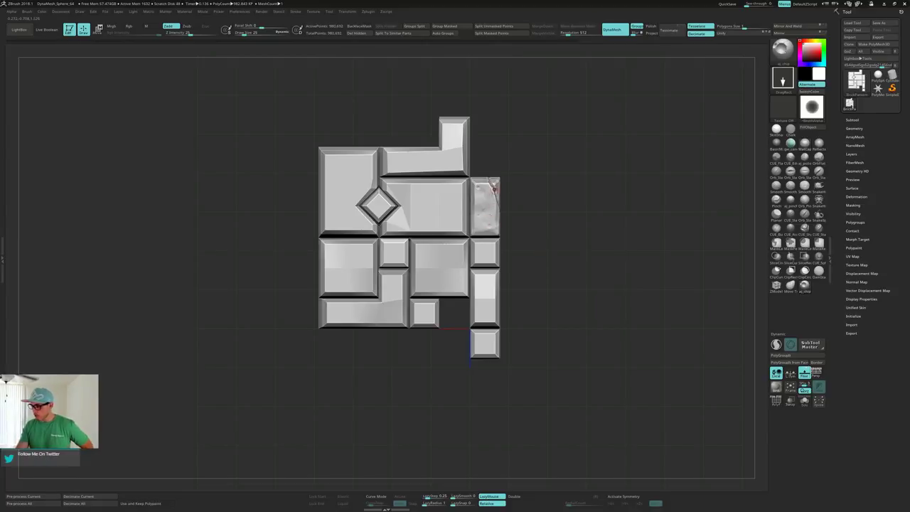
mouse_move(541, 209)
left_mouse_down("alt")
mouse_move(538, 237)
mouse_move(578, 235)
mouse_move(558, 227)
mouse_move(562, 205)
mouse_move(588, 221)
left_mouse_up("alt")
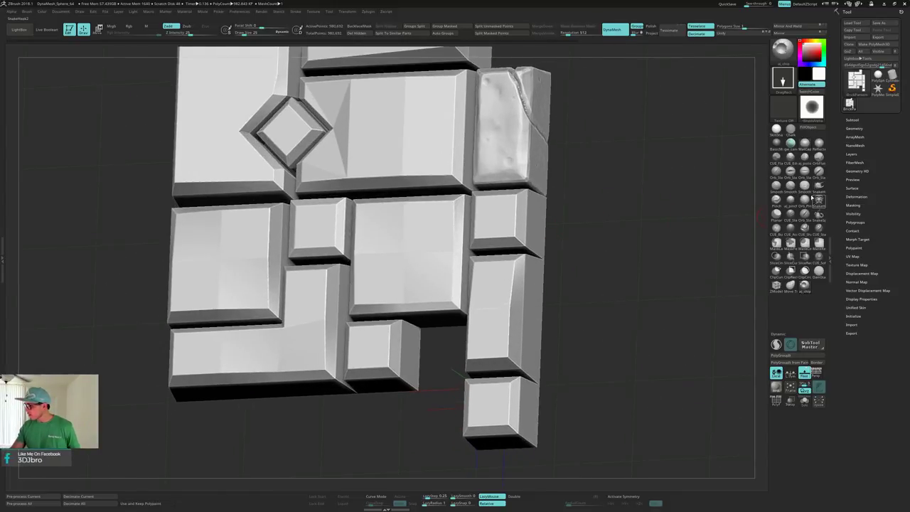
left_click(804, 186)
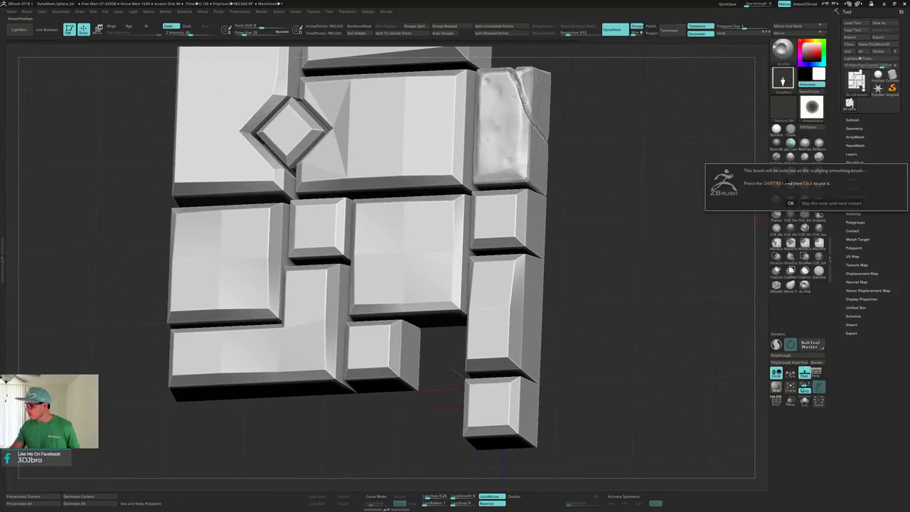
left_click(791, 202)
mouse_move(691, 188)
left_mouse_down()
mouse_move(630, 164)
mouse_move(596, 215)
mouse_move(612, 212)
mouse_move(611, 192)
left_mouse_up()
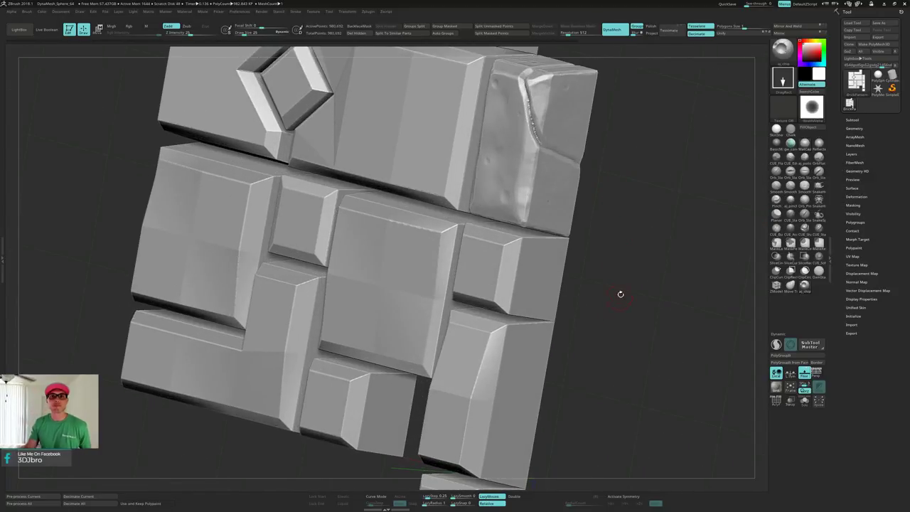
left_click_drag(603, 174, 610, 159)
key("s")
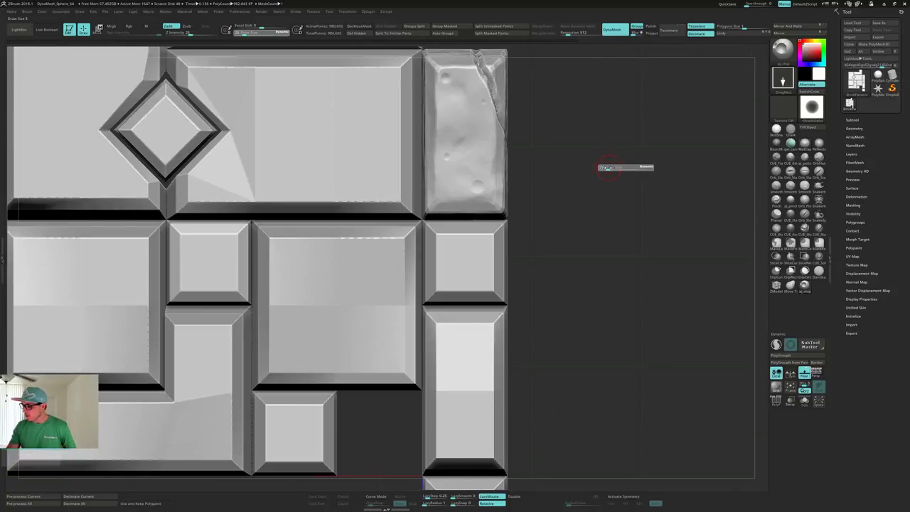
- Isolate the worn, cracked brick and smooth the jagged edges along its corner crack
left_click(489, 158, "ctrl+shift")
mouse_move(537, 142)
left_mouse_down()
mouse_move(543, 197)
mouse_move(559, 201)
mouse_move(553, 194)
mouse_move(547, 242)
left_mouse_up()
left_click_drag(510, 123, 487, 193, "shift")
right_click_drag(487, 193, 482, 173)
left_click_drag(483, 178, 488, 209, "shift")
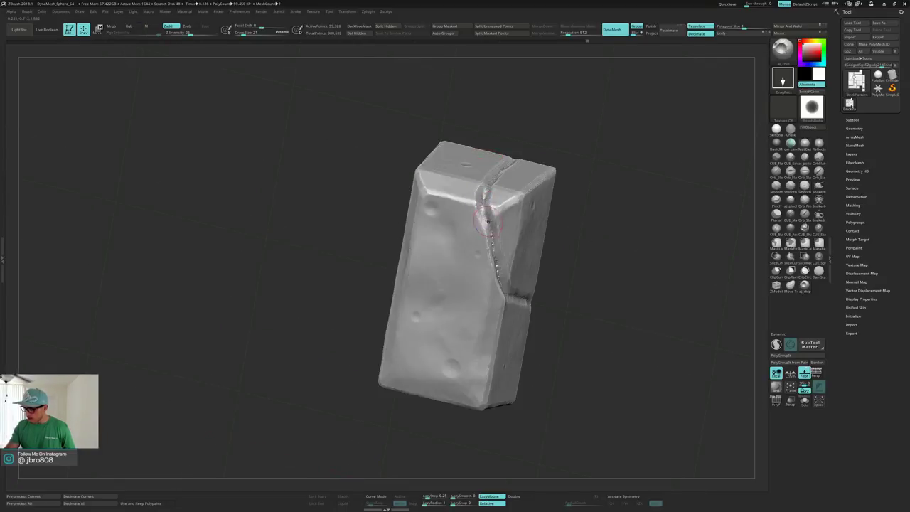
right_click_drag(488, 208, 480, 183)
left_click_drag(492, 225, 495, 248, "shift")
right_click_drag(495, 241, 496, 256)
left_click_drag(496, 255, 500, 278, "shift")
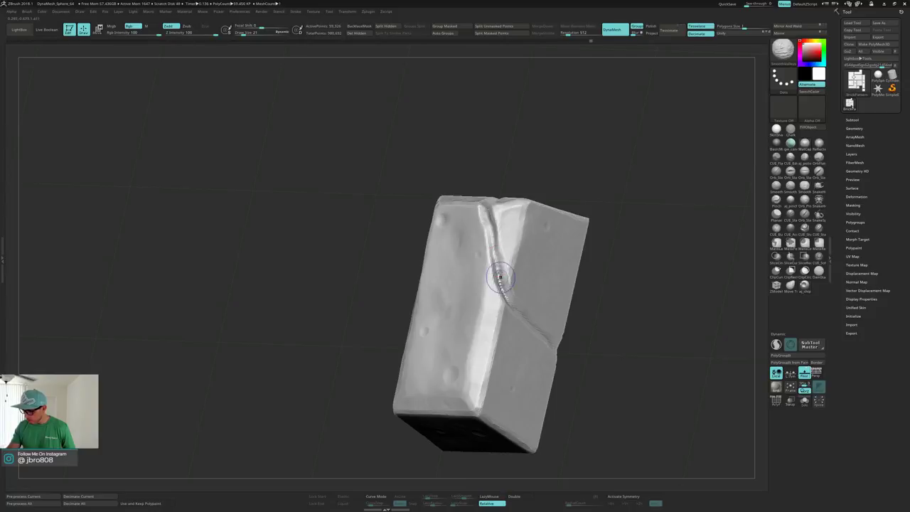
right_click_drag(500, 278, 495, 266)
left_click_drag(496, 267, 500, 285, "shift")
right_click_drag(500, 284, 496, 273)
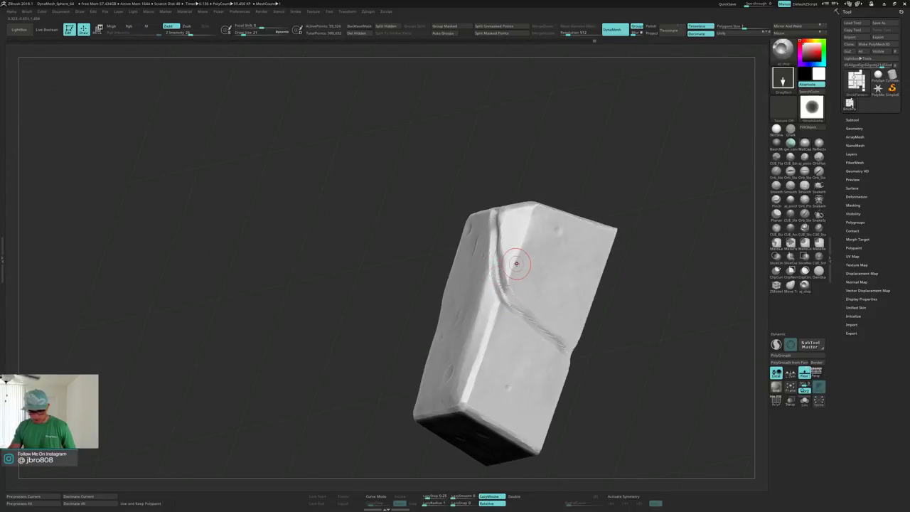
- Deepen the corner crack across the isolated brick's top and side faces using the Orb_Cracks brush at draw size 14
right_click_drag(553, 276, 581, 289)
key("s")
left_click_drag(636, 283, 633, 283)
right_click_drag(633, 283, 632, 283)
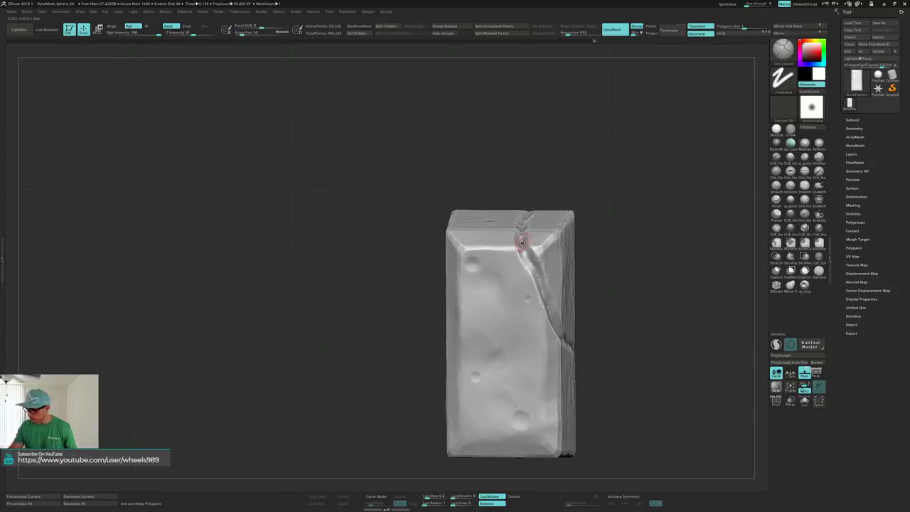
mouse_move(524, 239)
right_mouse_down()
mouse_move(524, 253)
mouse_move(513, 207)
mouse_move(522, 275)
mouse_move(547, 316)
right_mouse_up()
left_click_drag(542, 312, 559, 327)
right_click_drag(559, 327, 566, 356)
mouse_move(547, 277)
right_mouse_down()
mouse_move(545, 260)
mouse_move(533, 263)
mouse_move(530, 253)
right_mouse_up()
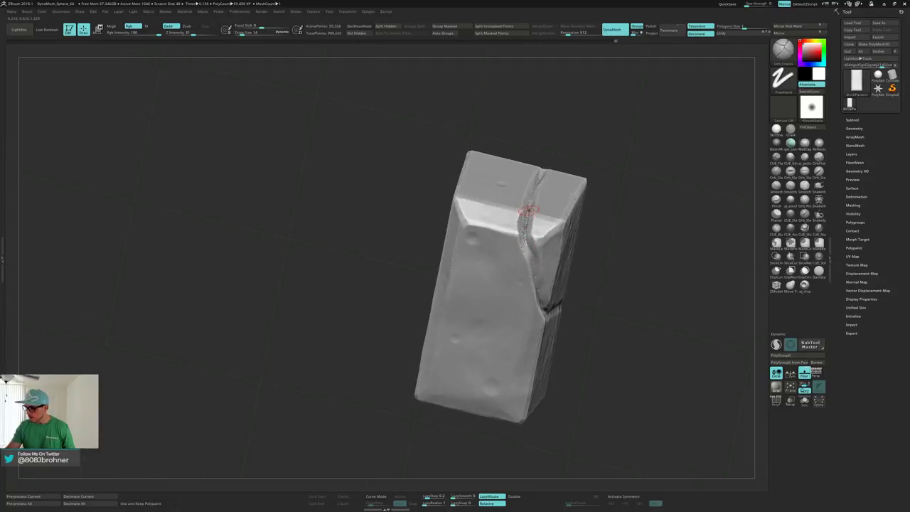
right_click_drag(528, 212, 559, 190)
- Show all bricks and update the DynaMesh of the pattern with the recut crack
left_click_drag(619, 230, 623, 250, "ctrl")
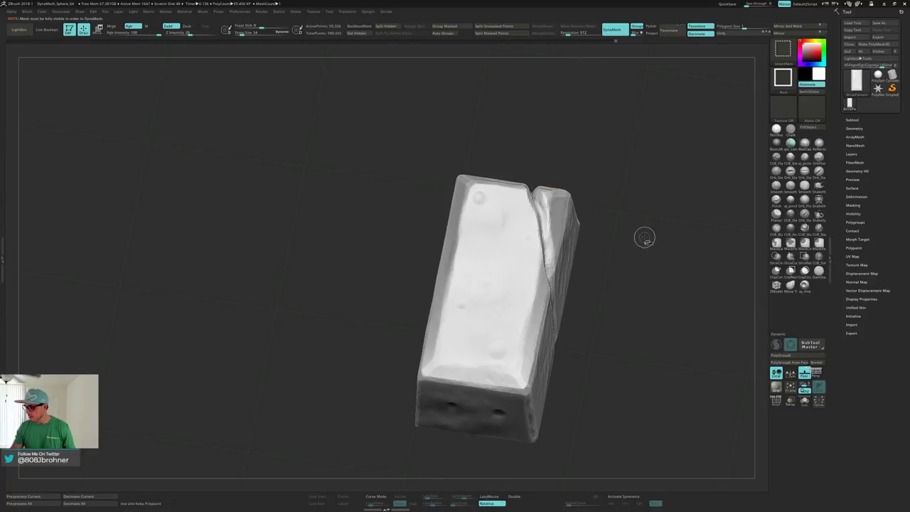
left_click(644, 240, "ctrl+shift")
mouse_move(646, 256)
left_mouse_down()
mouse_move(630, 258)
mouse_move(625, 107)
left_mouse_up()
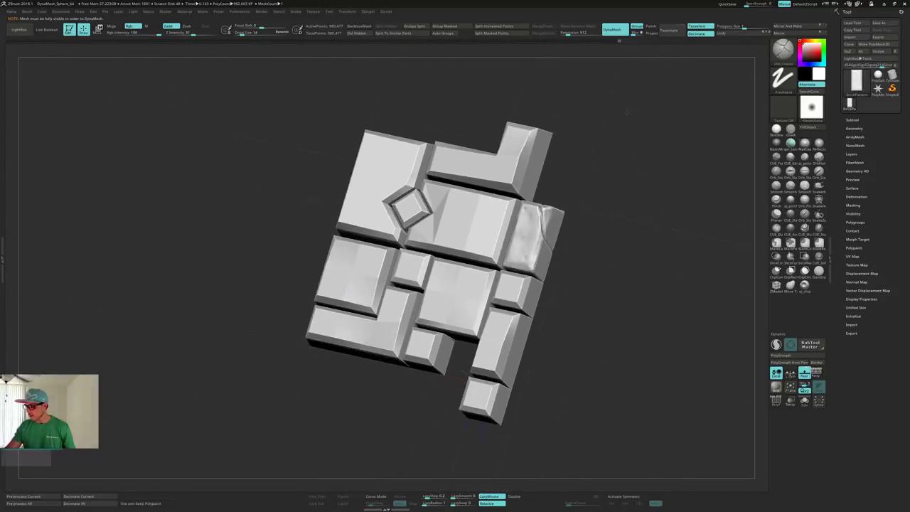
left_click_drag(602, 217, 625, 251, "shift")
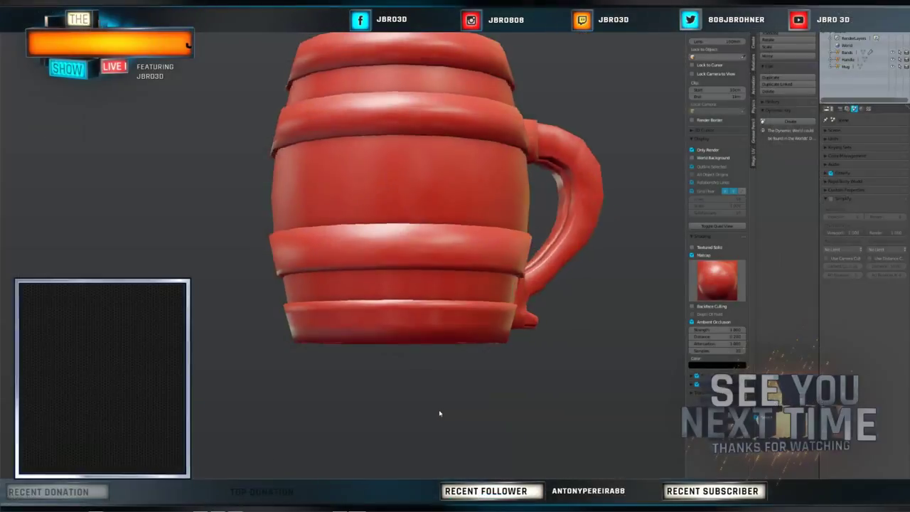
middle_click_drag(439, 415, 266, 414)
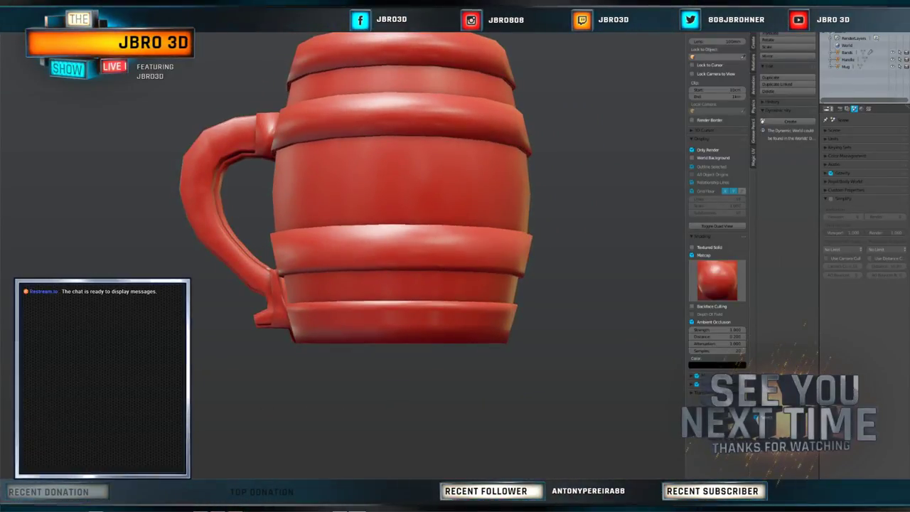
middle_click_drag(640, 364, 640, 382)
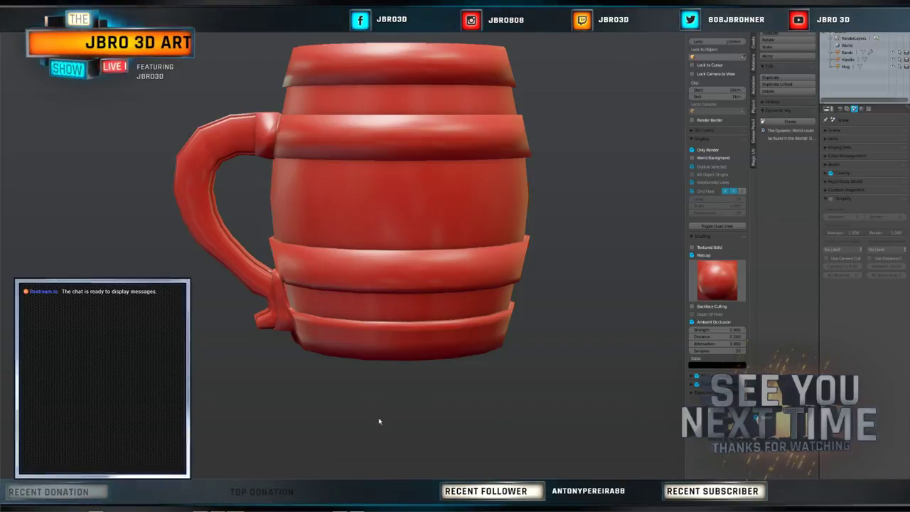